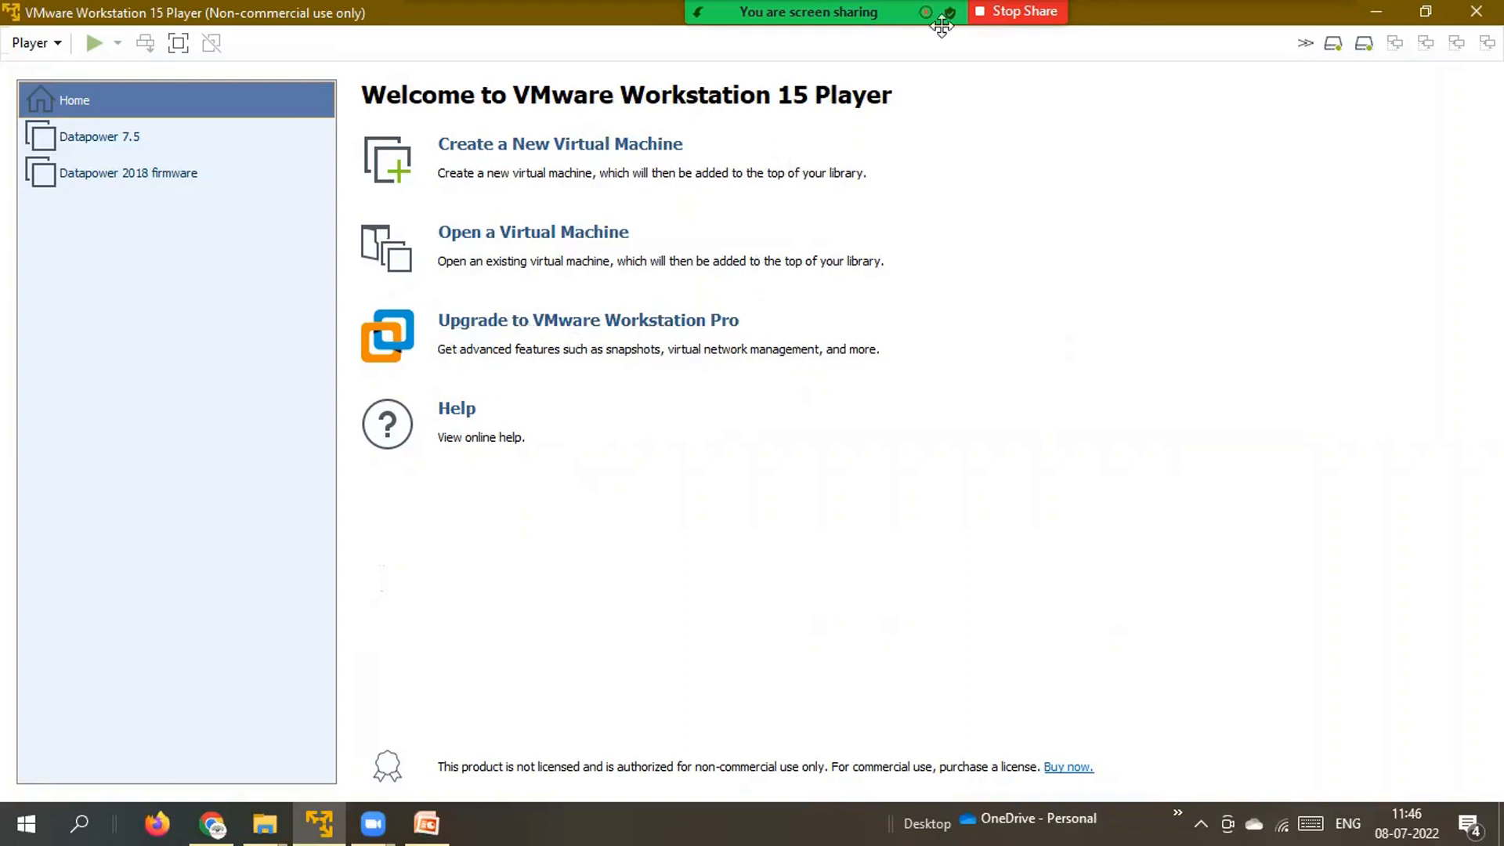
mouse_move(1083, 6)
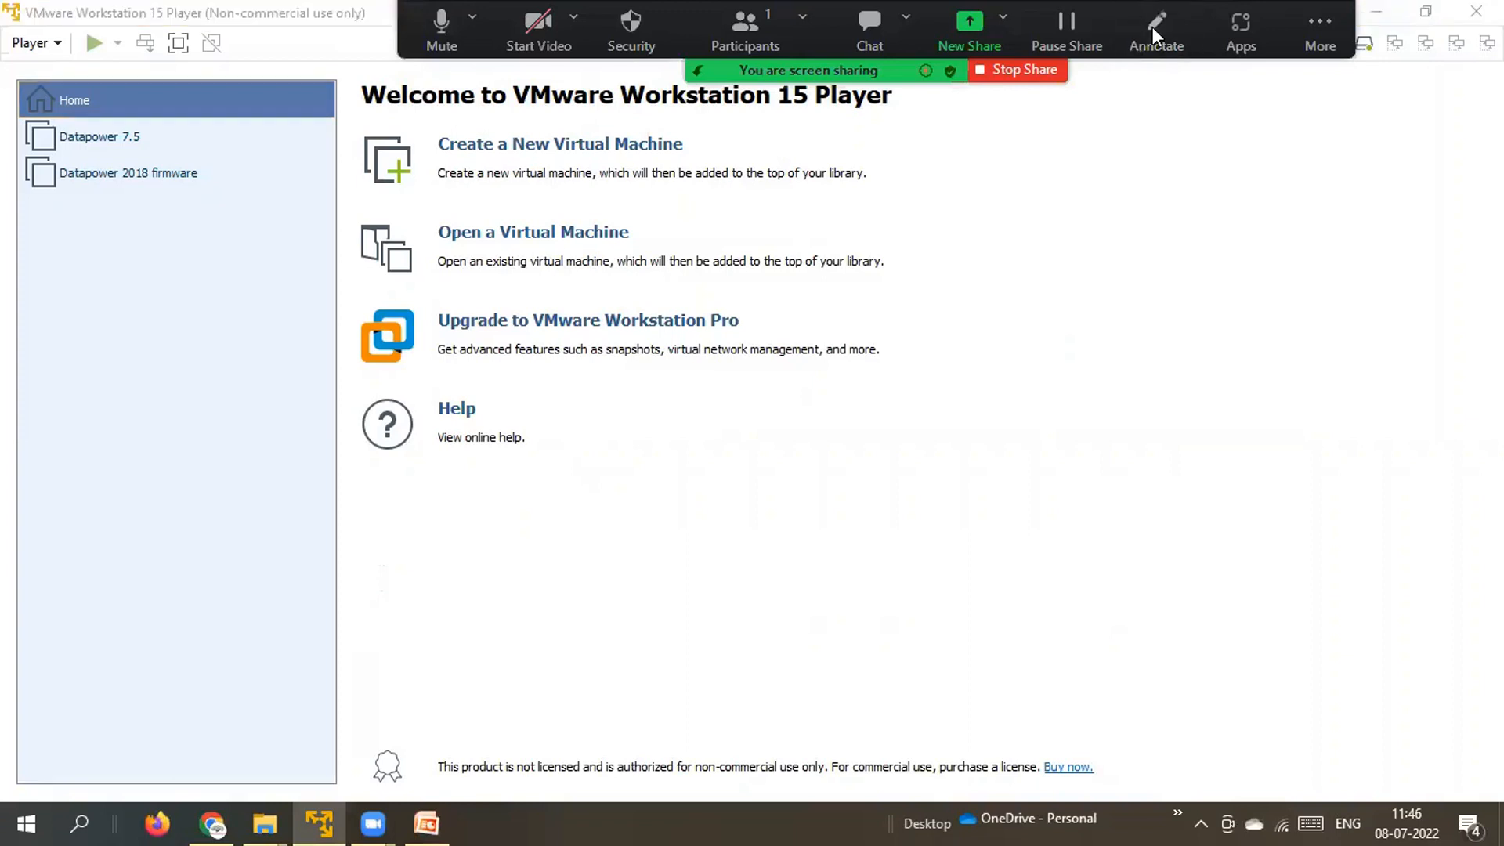
click(1154, 26)
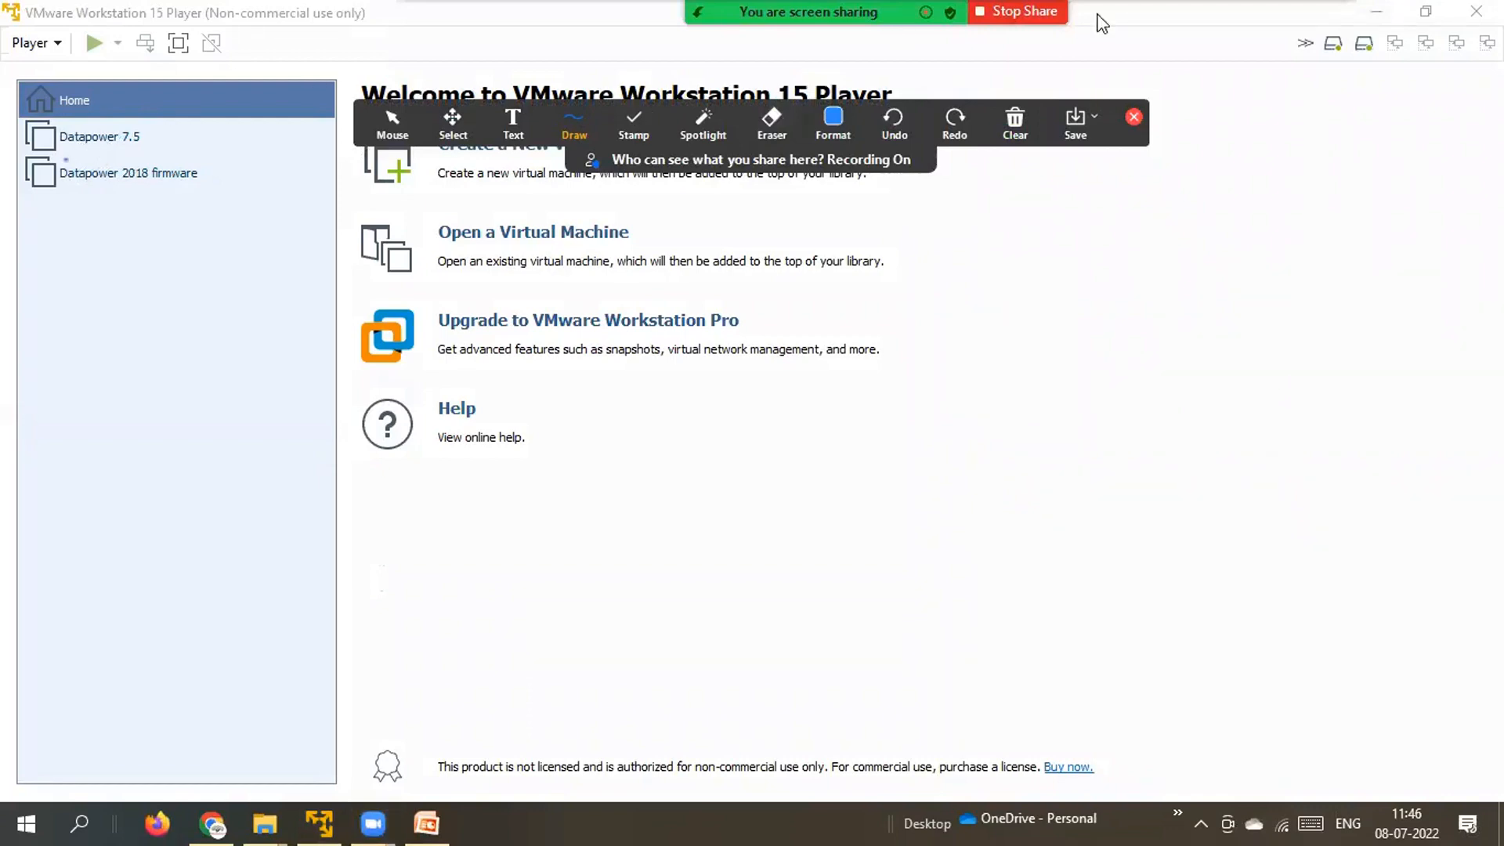
click(1157, 31)
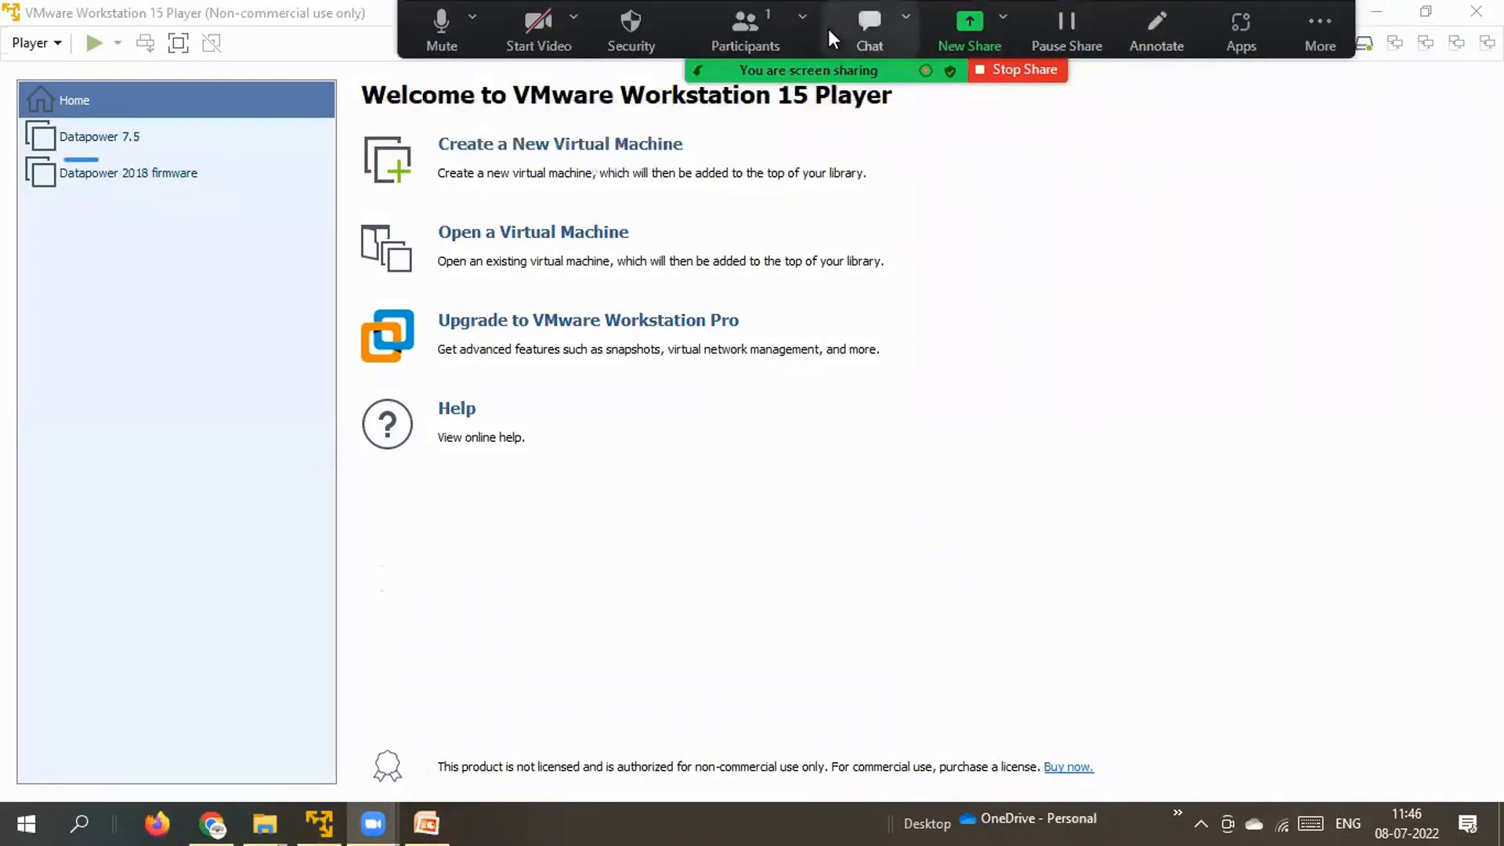
click(1144, 20)
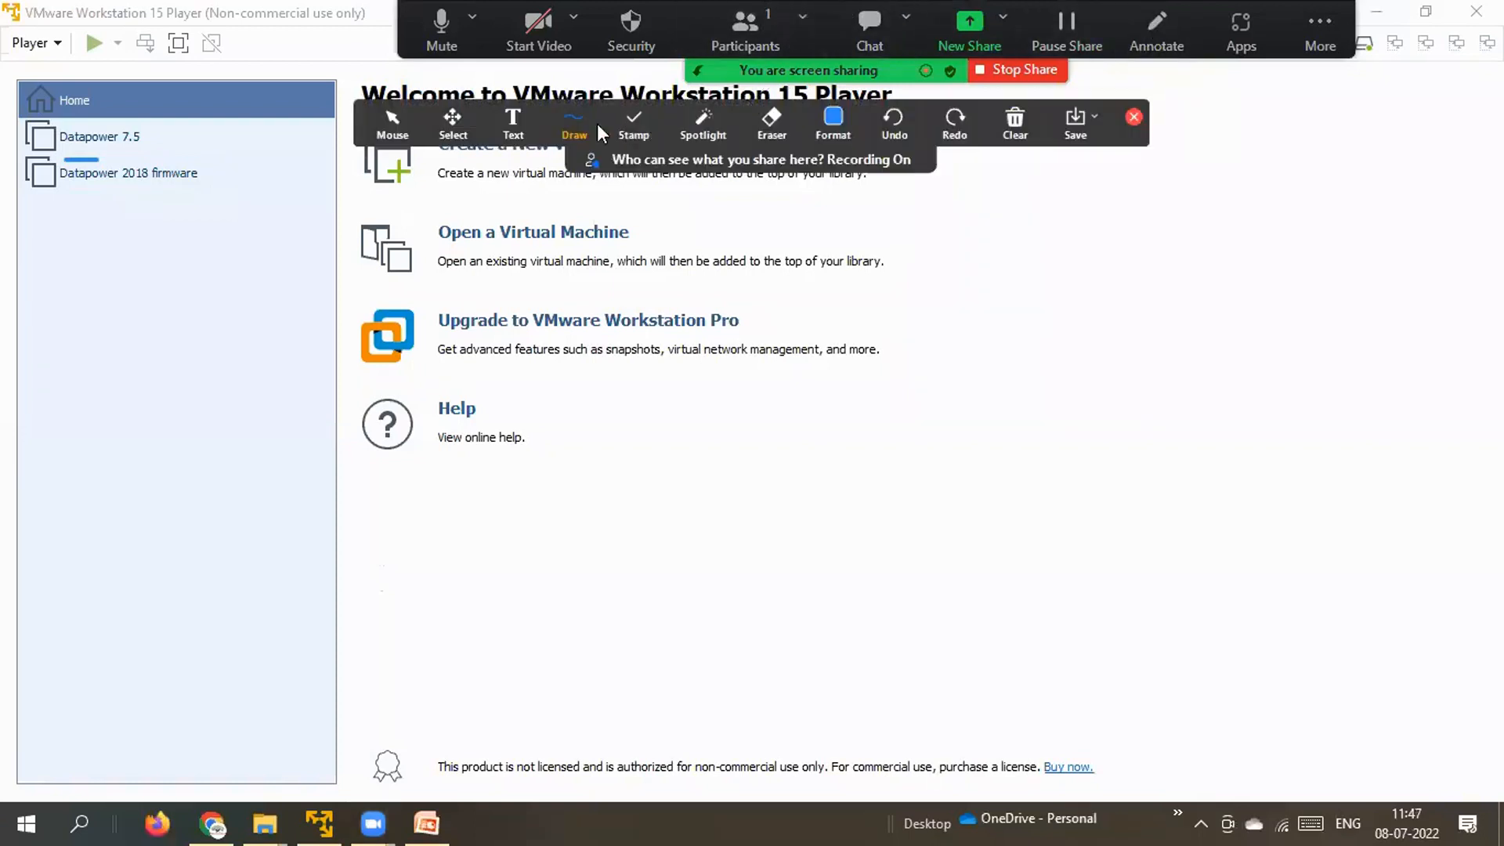
click(578, 124)
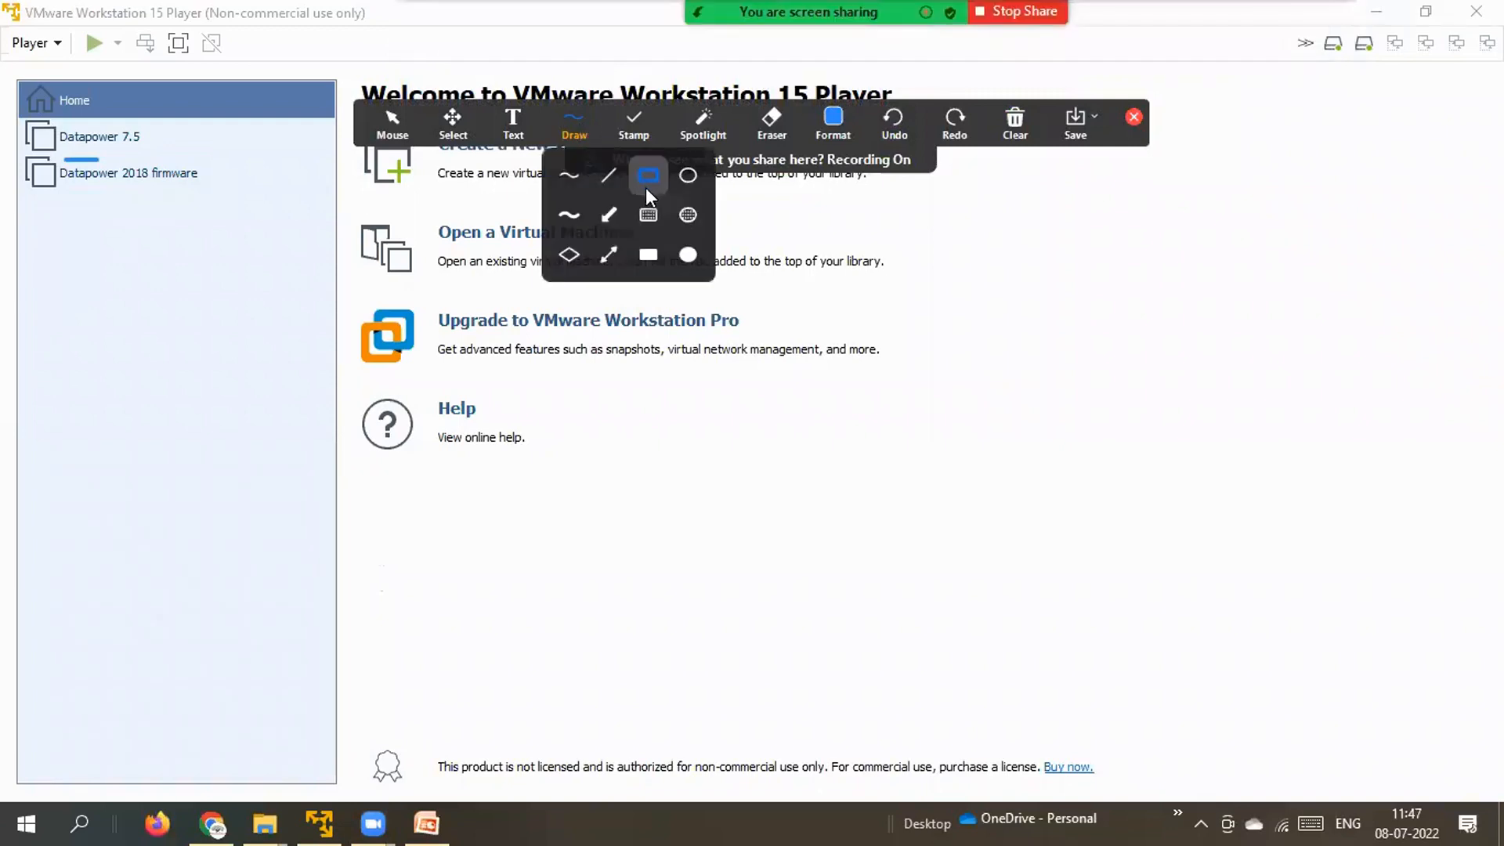
click(646, 184)
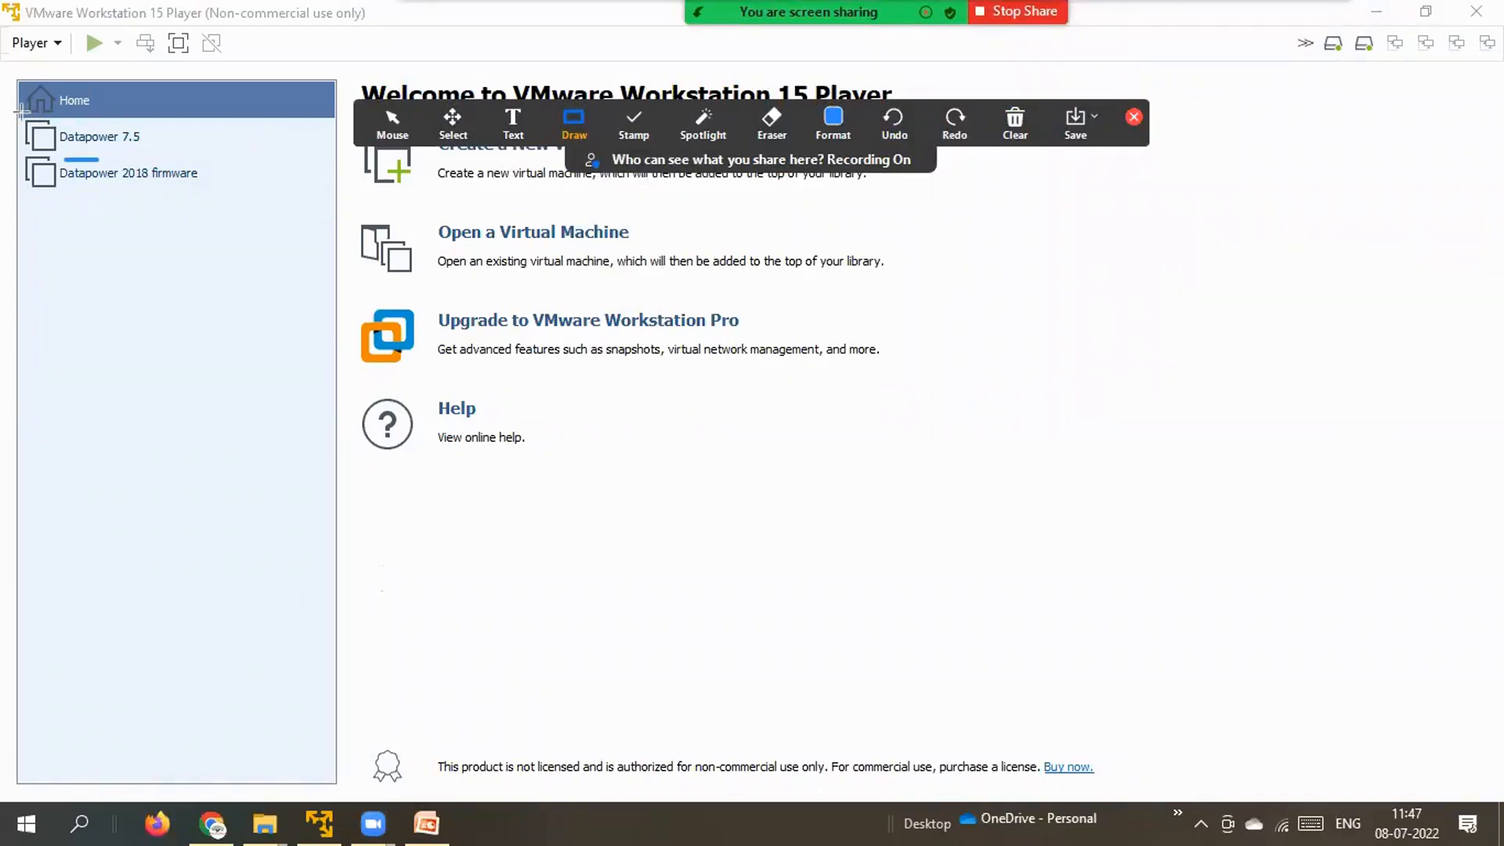
mouse_move(21, 112)
mouse_down()
mouse_move(74, 215)
mouse_move(240, 217)
mouse_up()
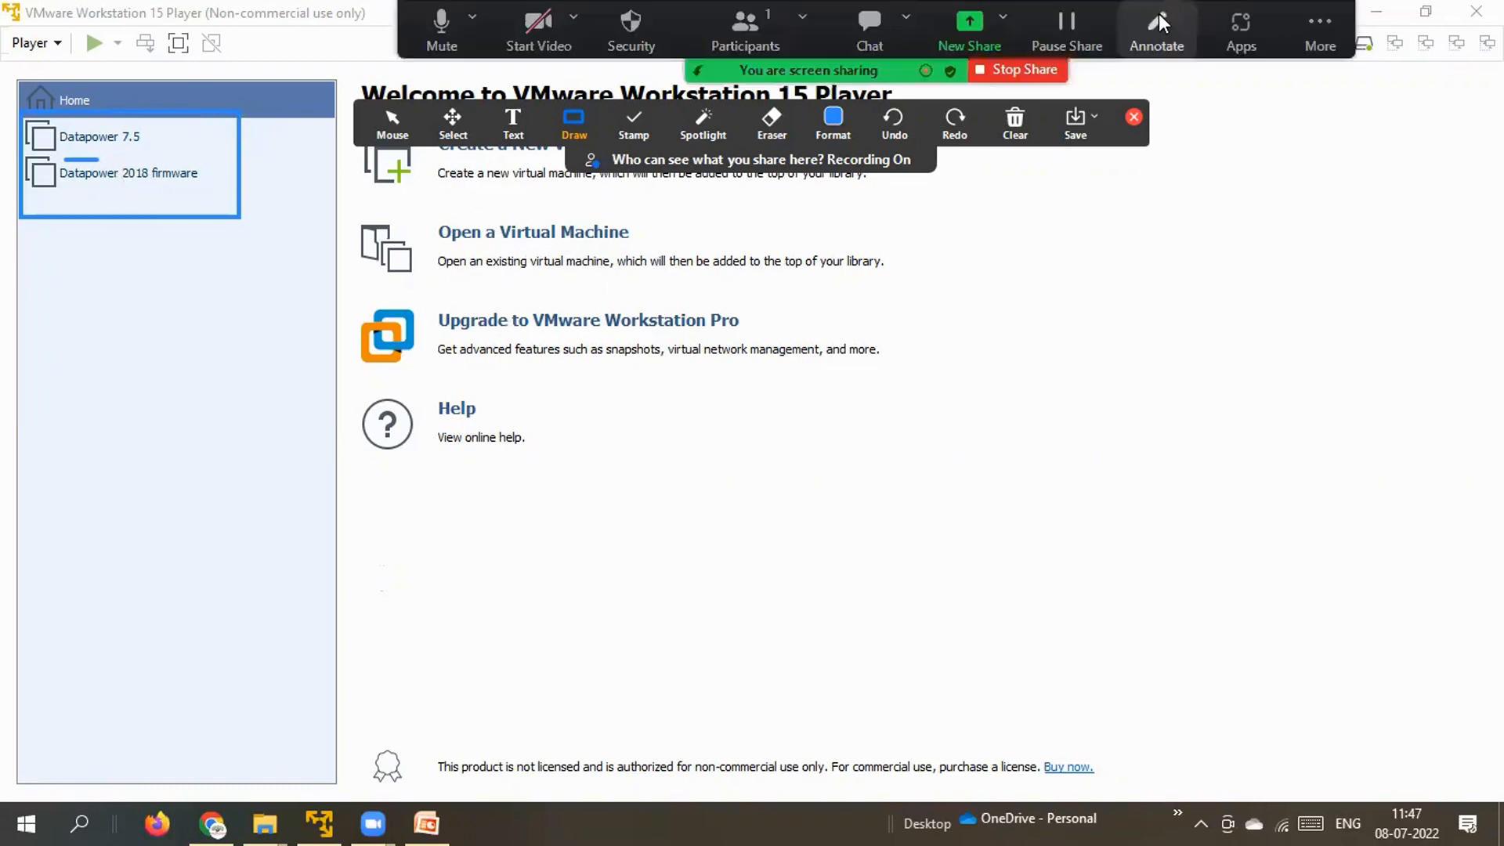
click(1160, 19)
click(1158, 16)
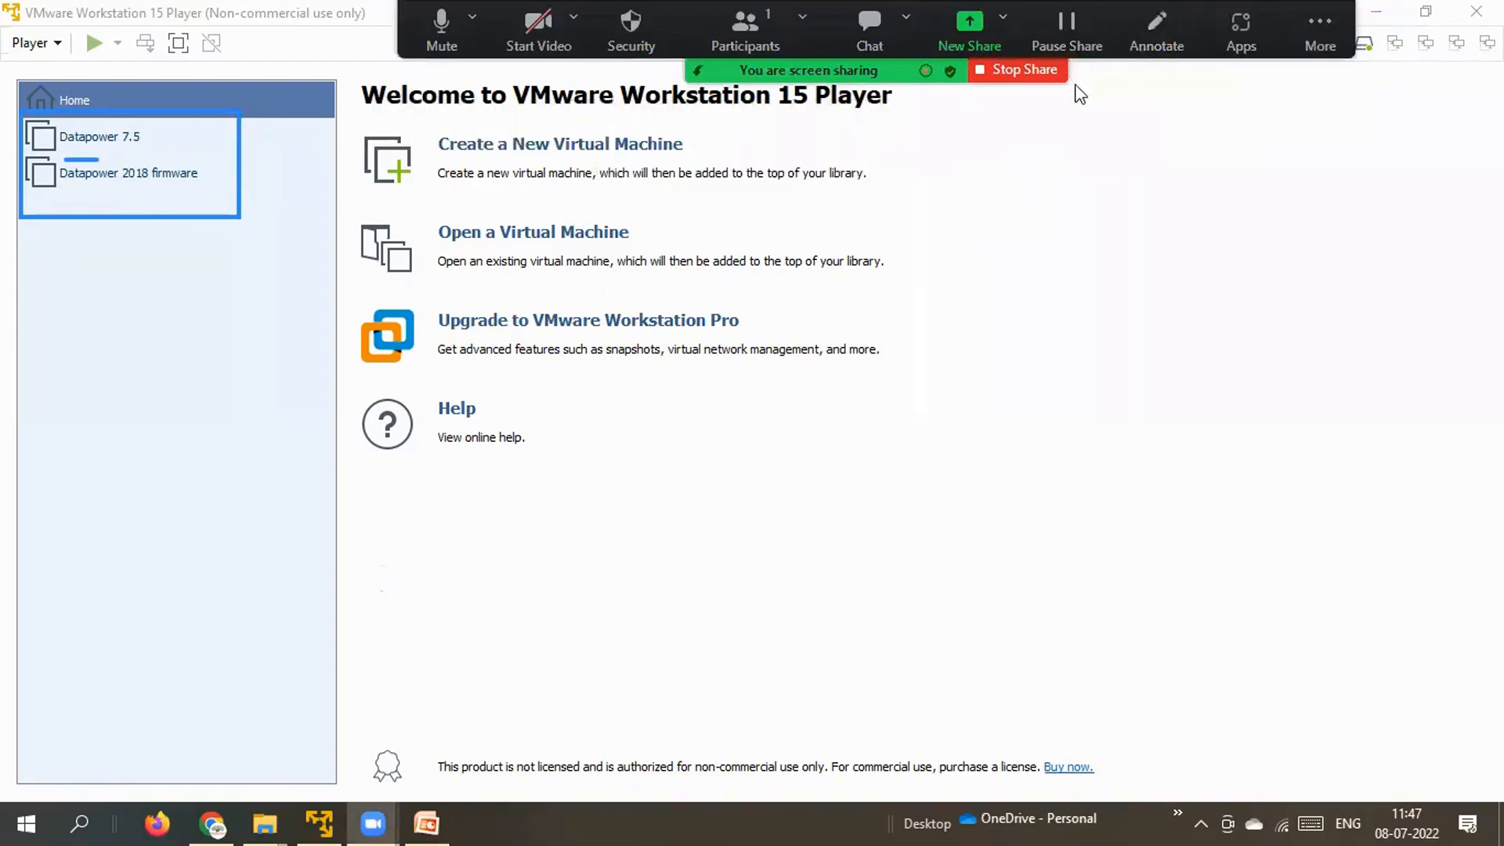
click(1017, 166)
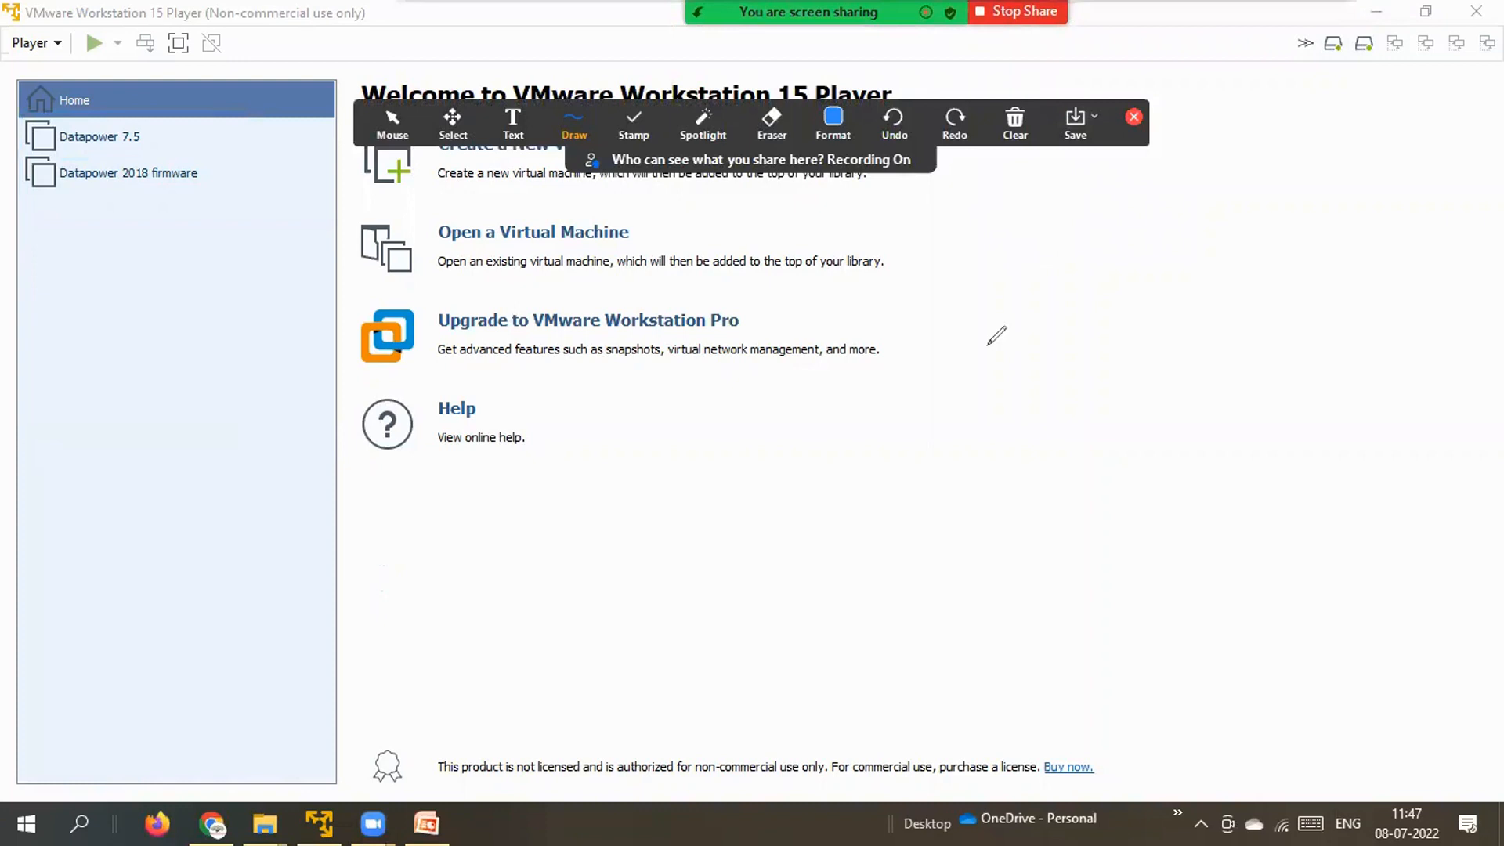
click(1016, 121)
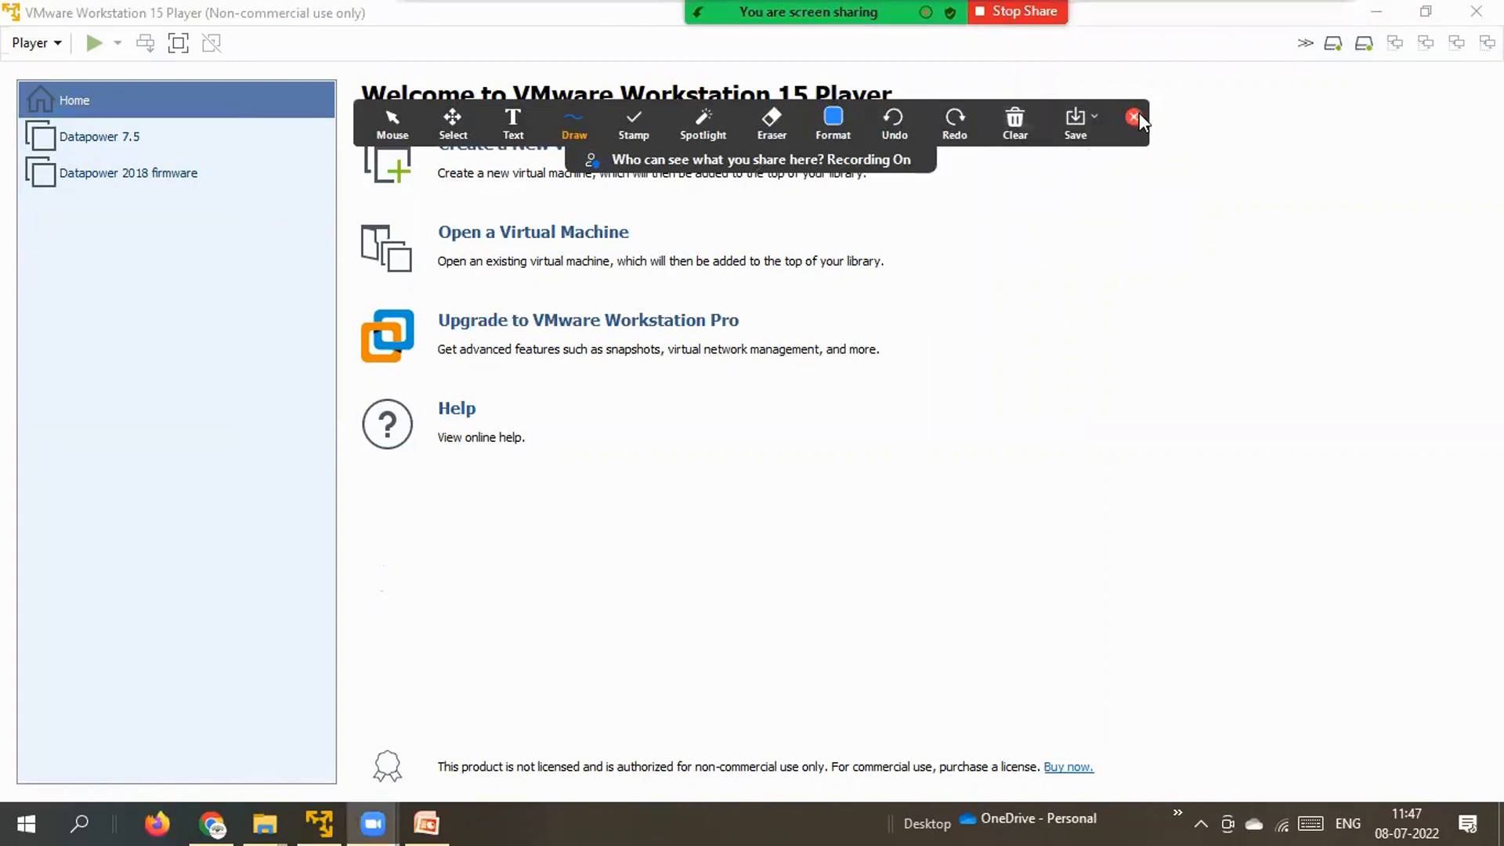
click(1137, 117)
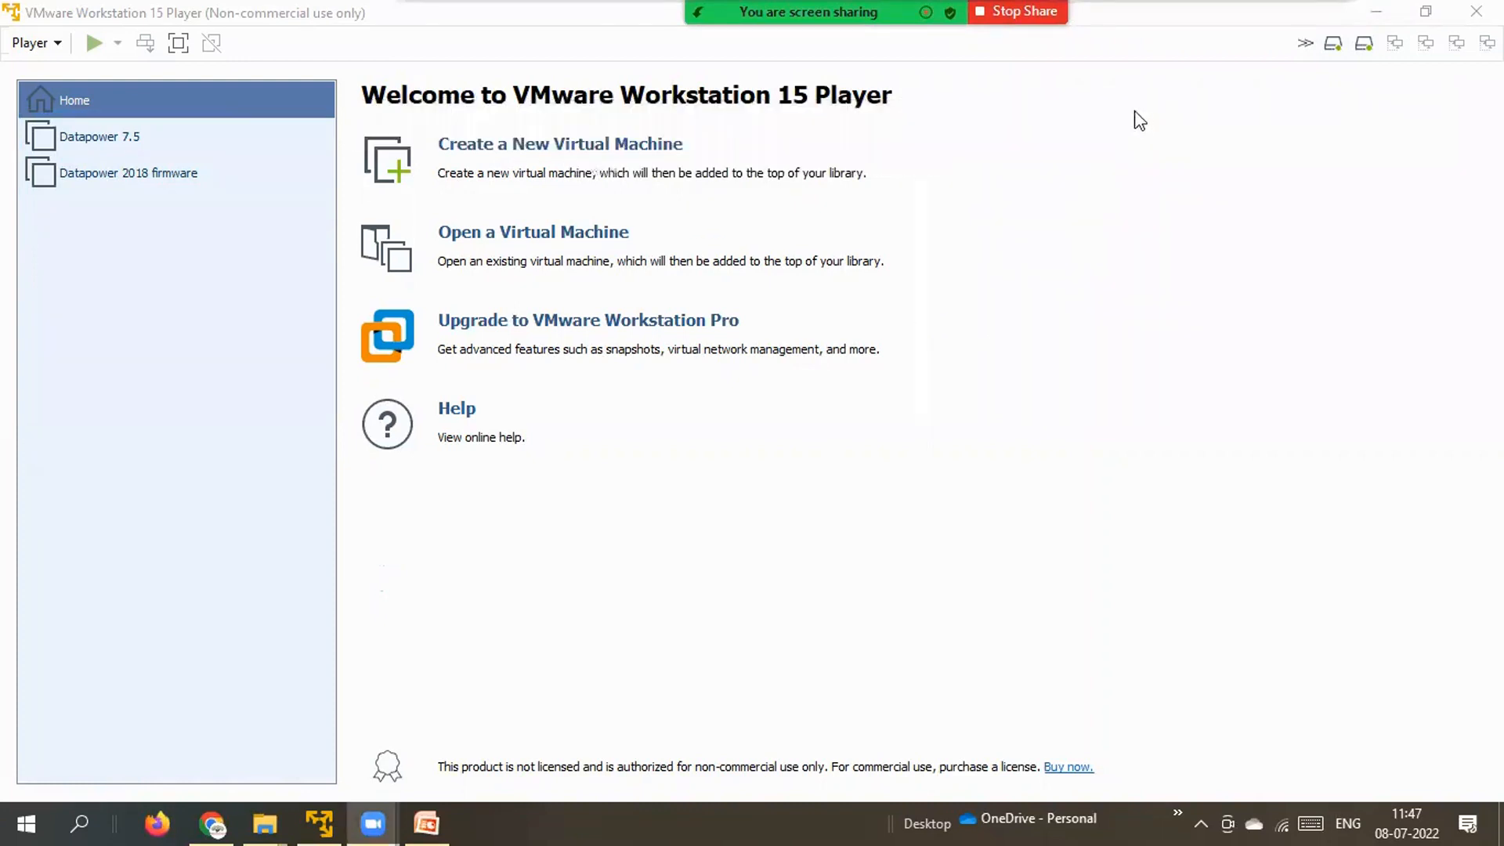
Open the idg2018410.lts.dev.ova appliance from E:\DP VM to start importing it.
click(581, 233)
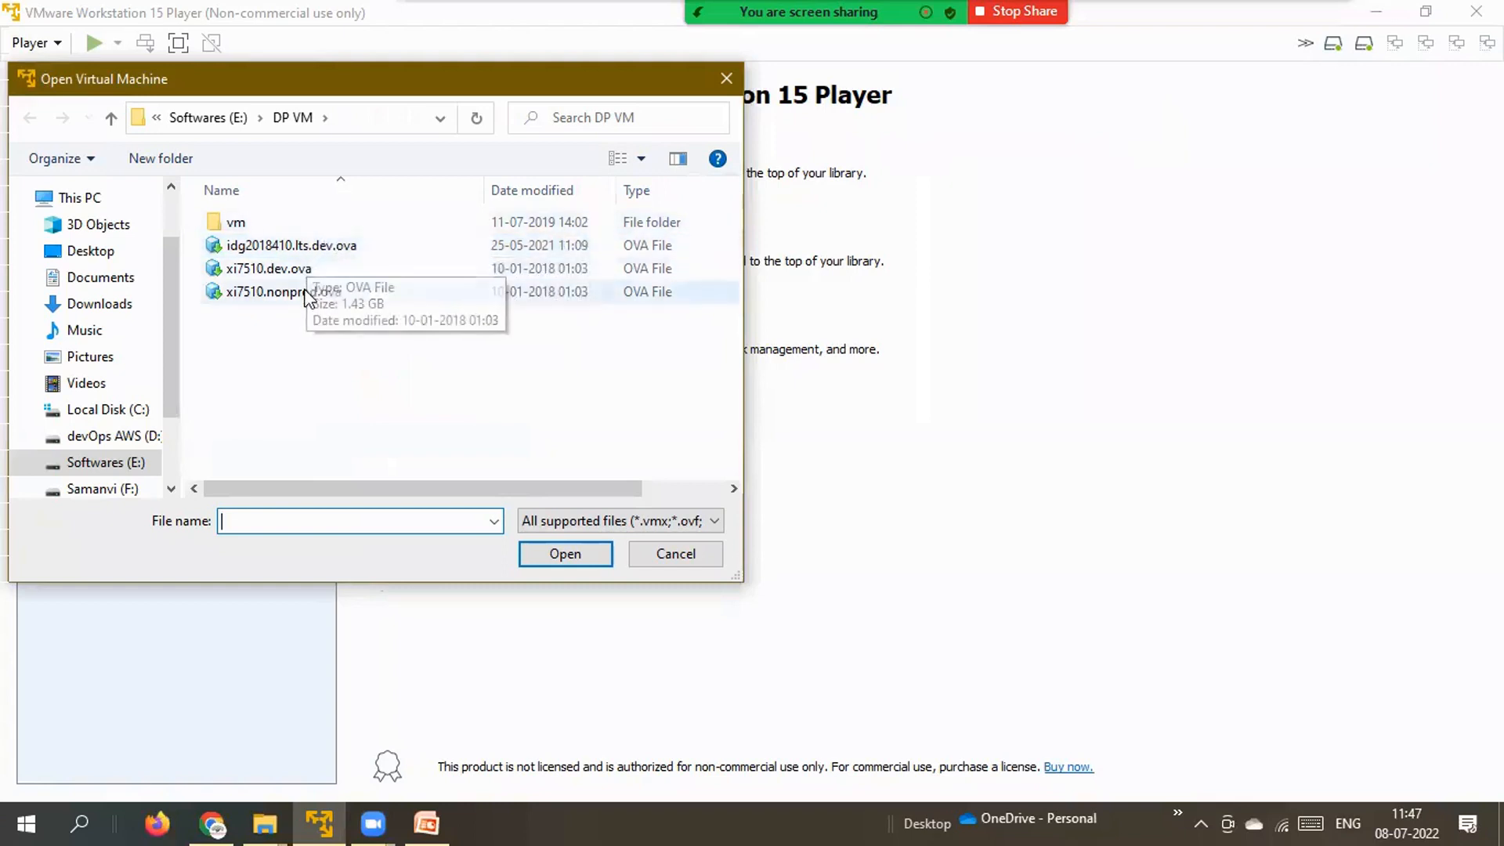
click(313, 247)
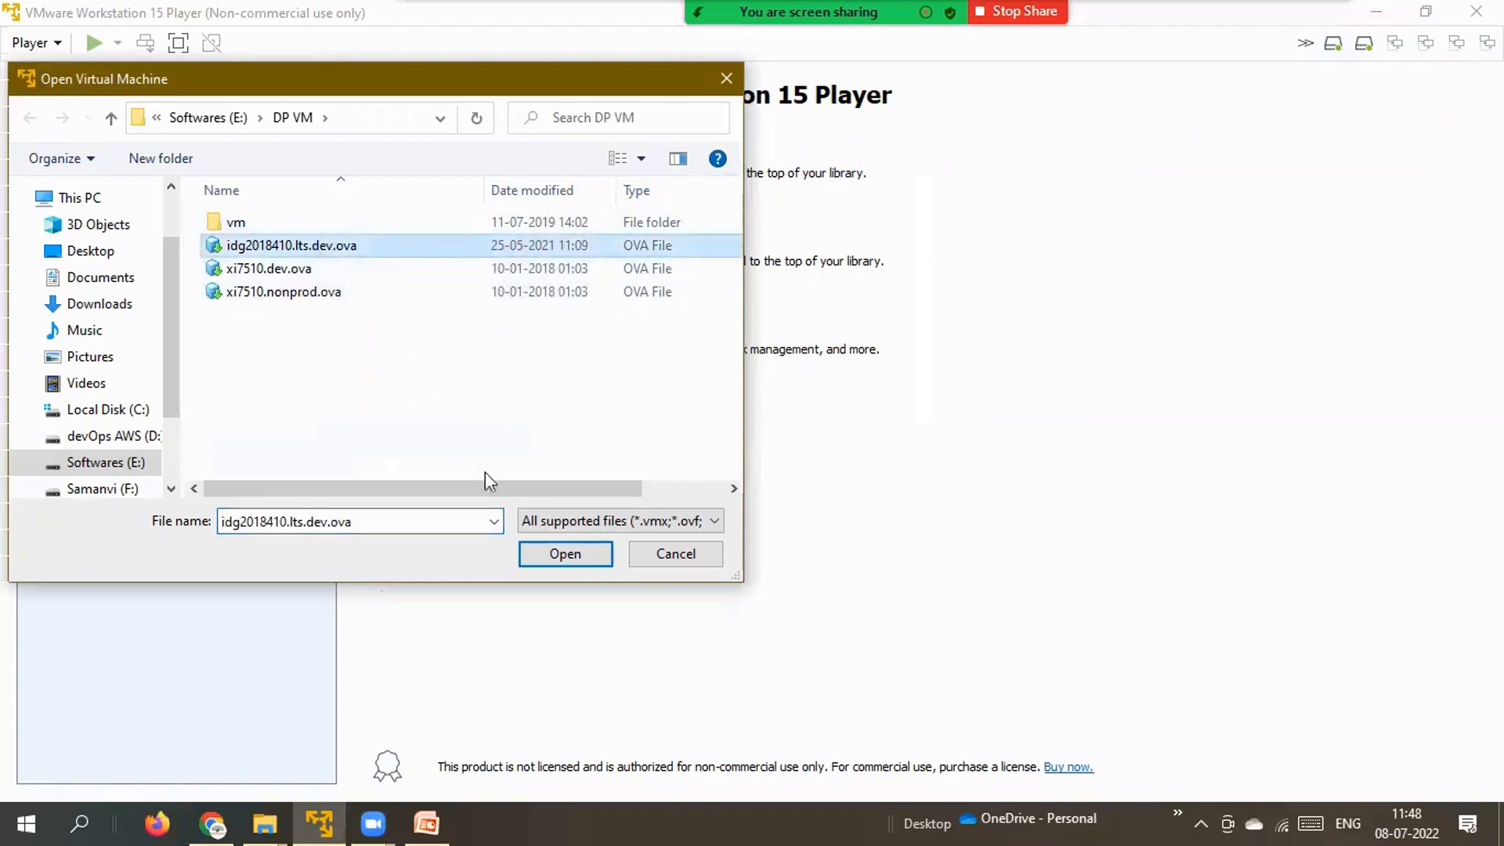
click(553, 552)
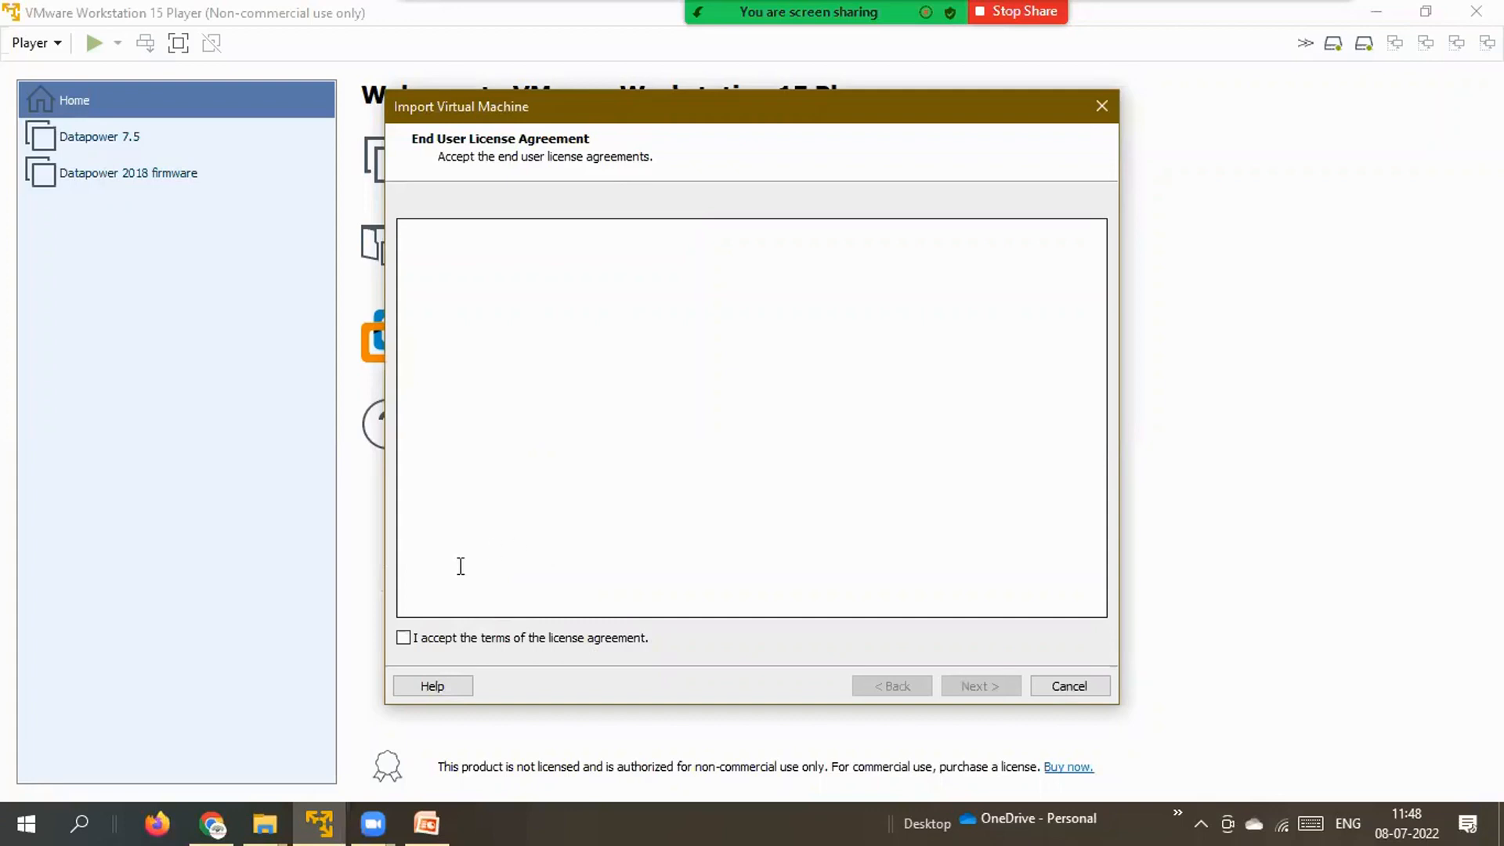
Accept the license terms and name the imported machine Datapower_New_2018.
click(409, 639)
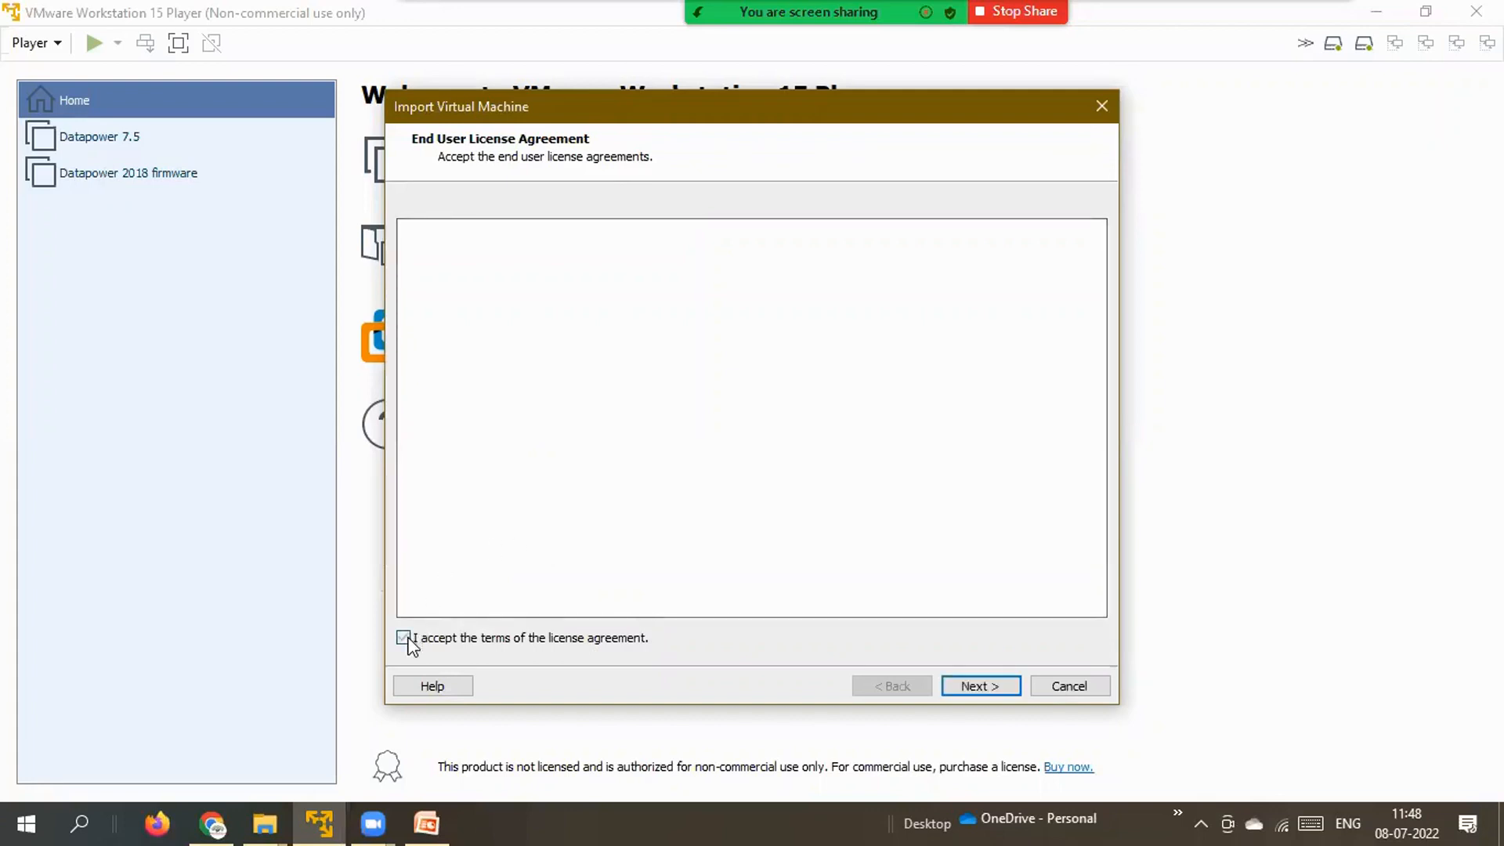
click(980, 686)
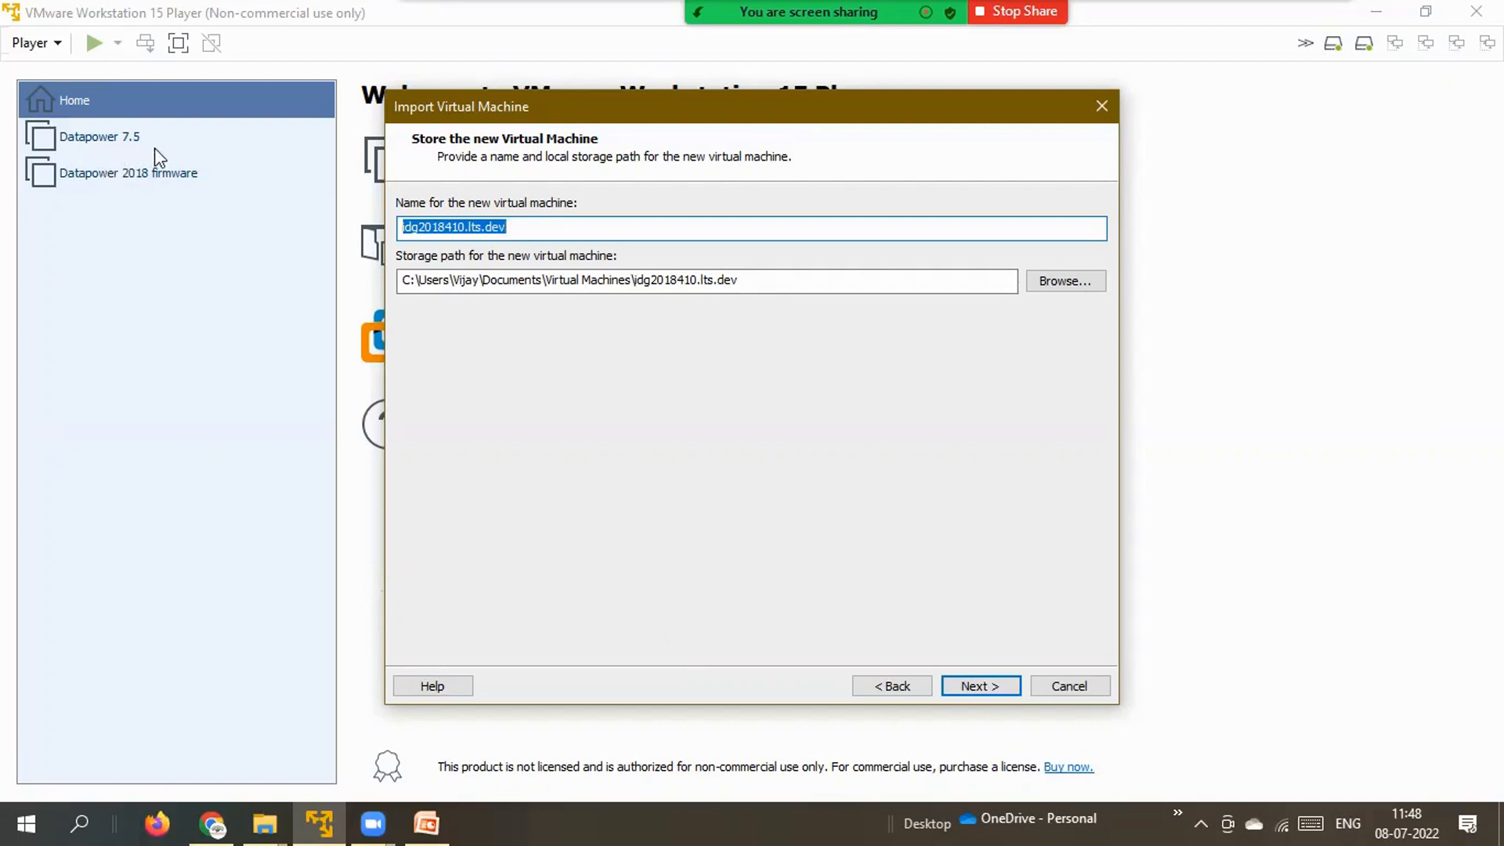
text(Data)
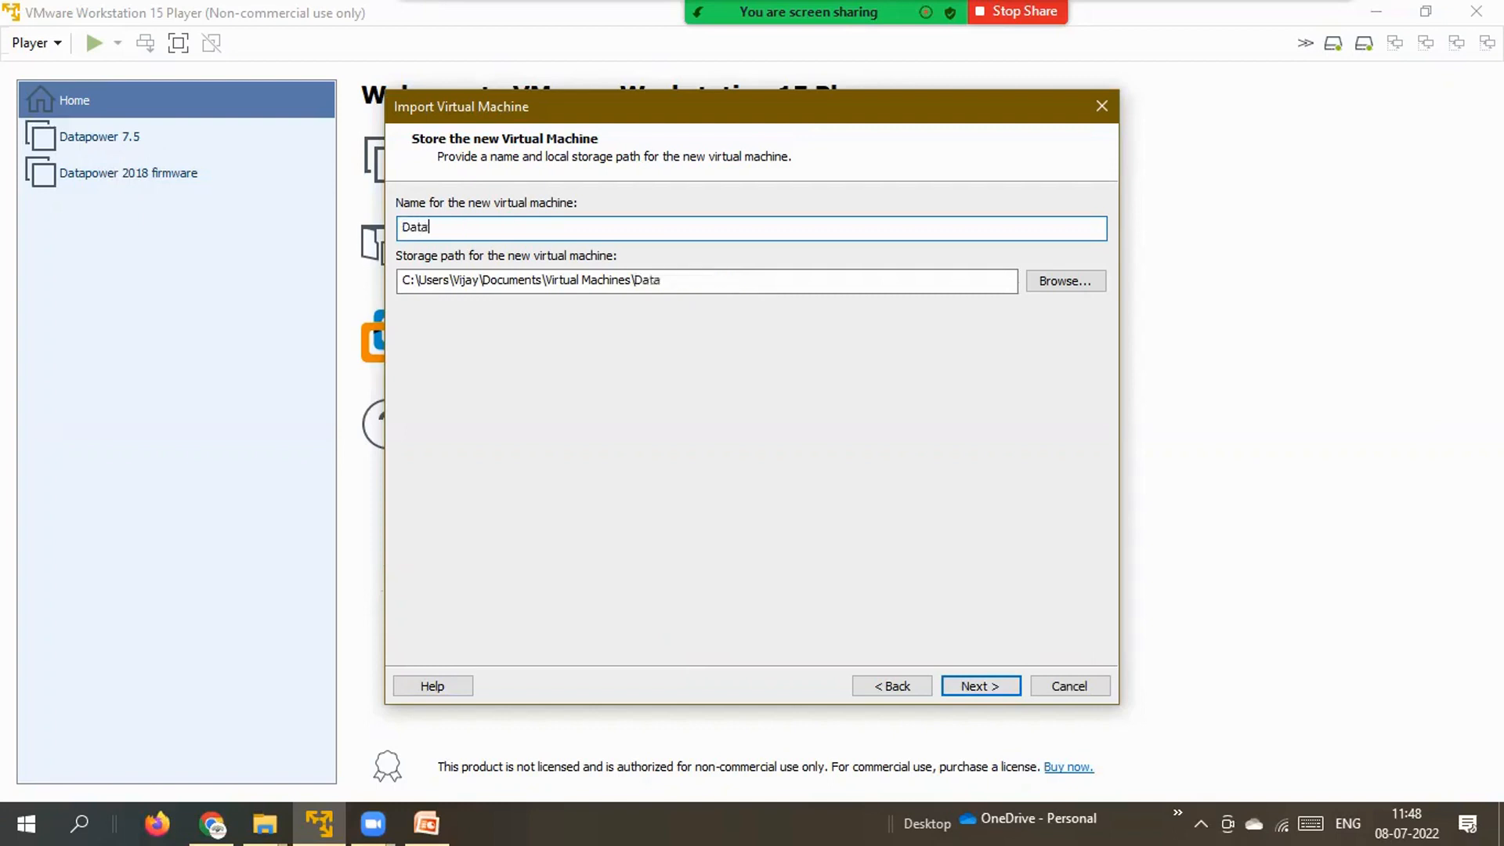
text(power_New_201)
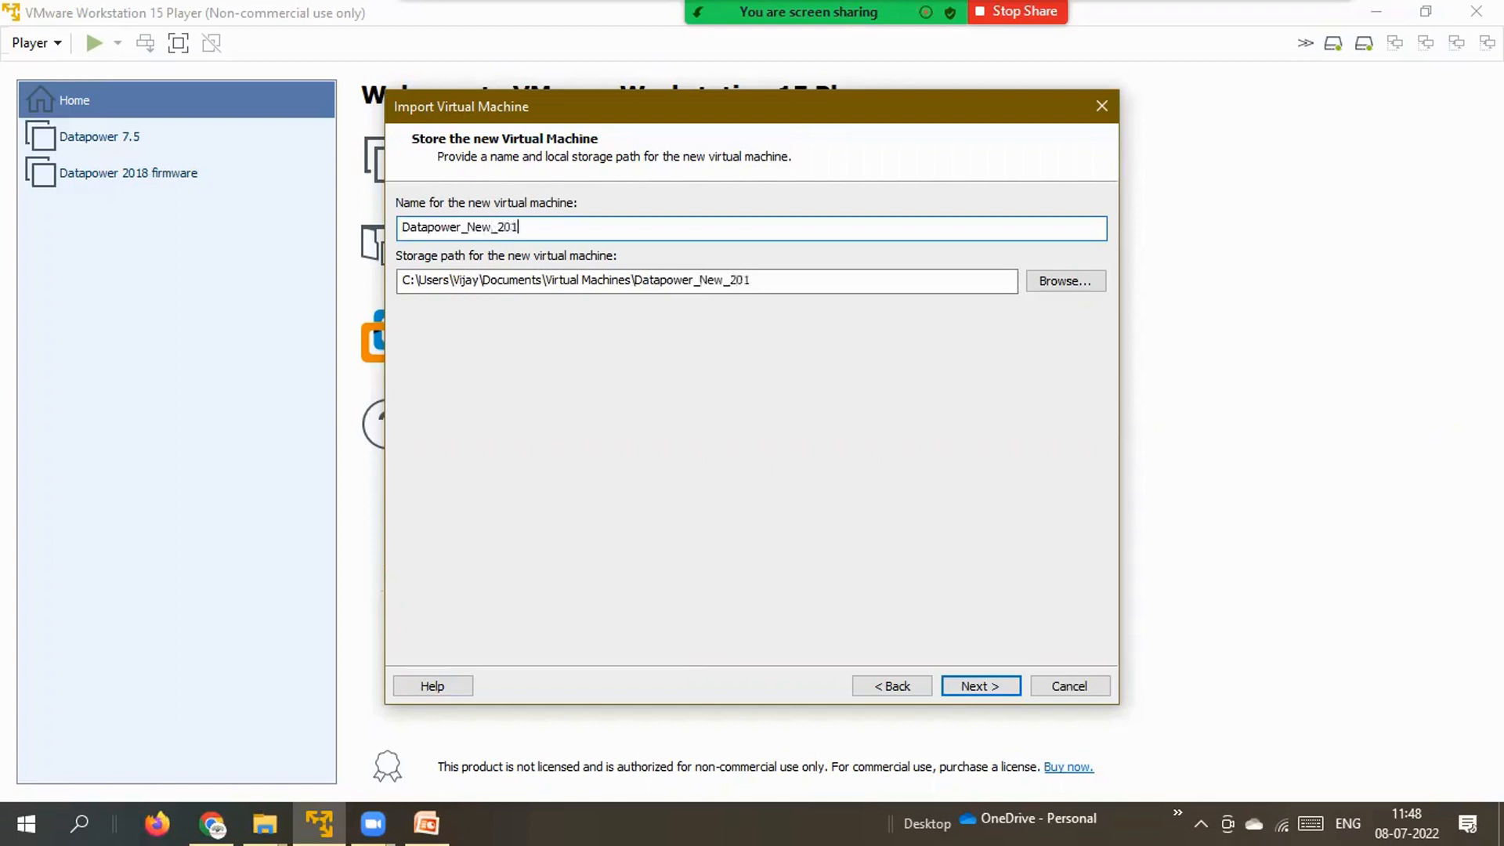
text(8)
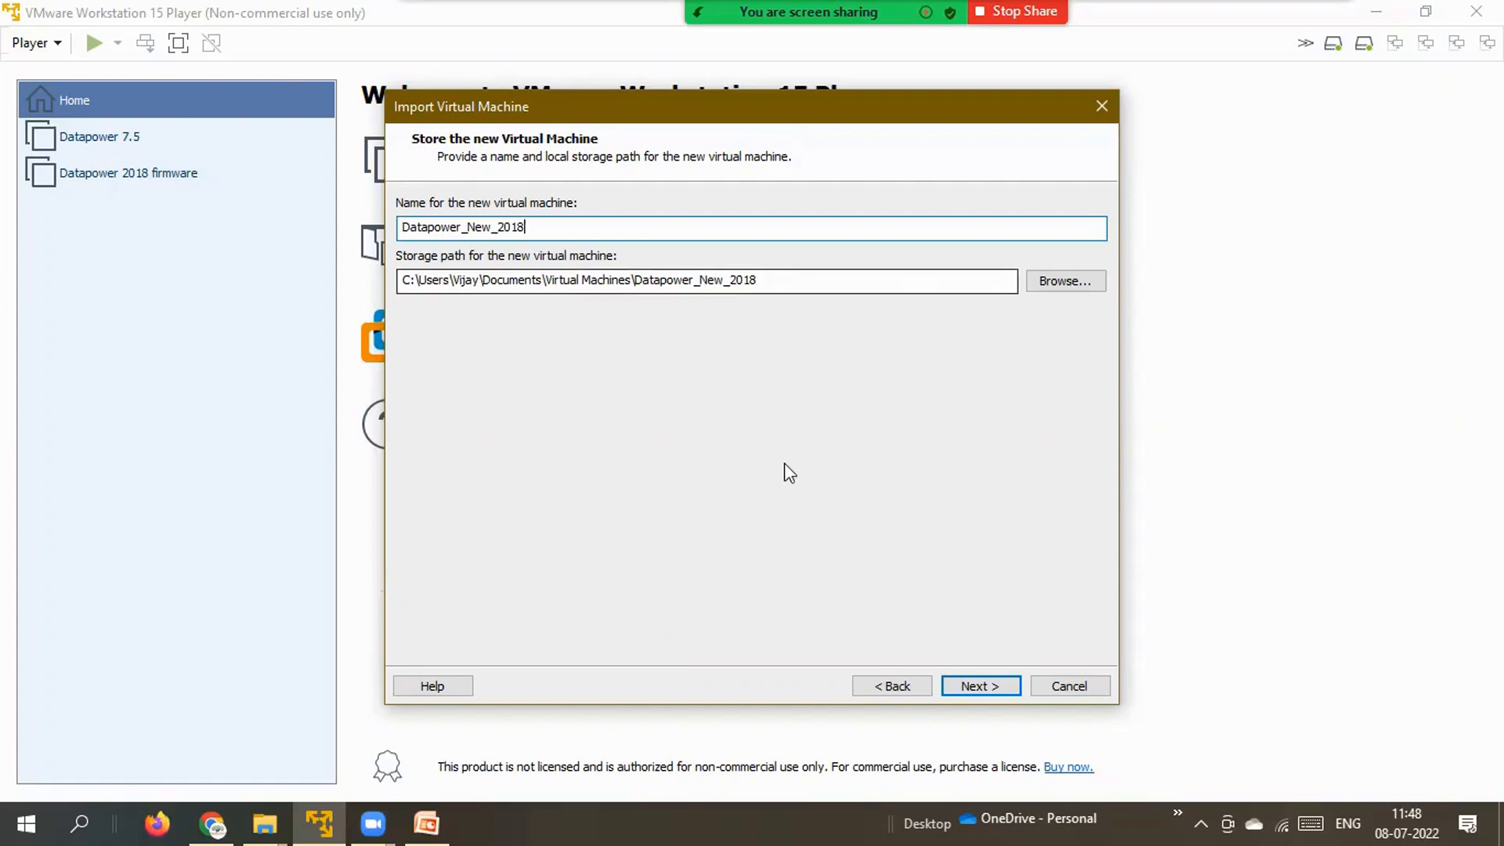
click(958, 688)
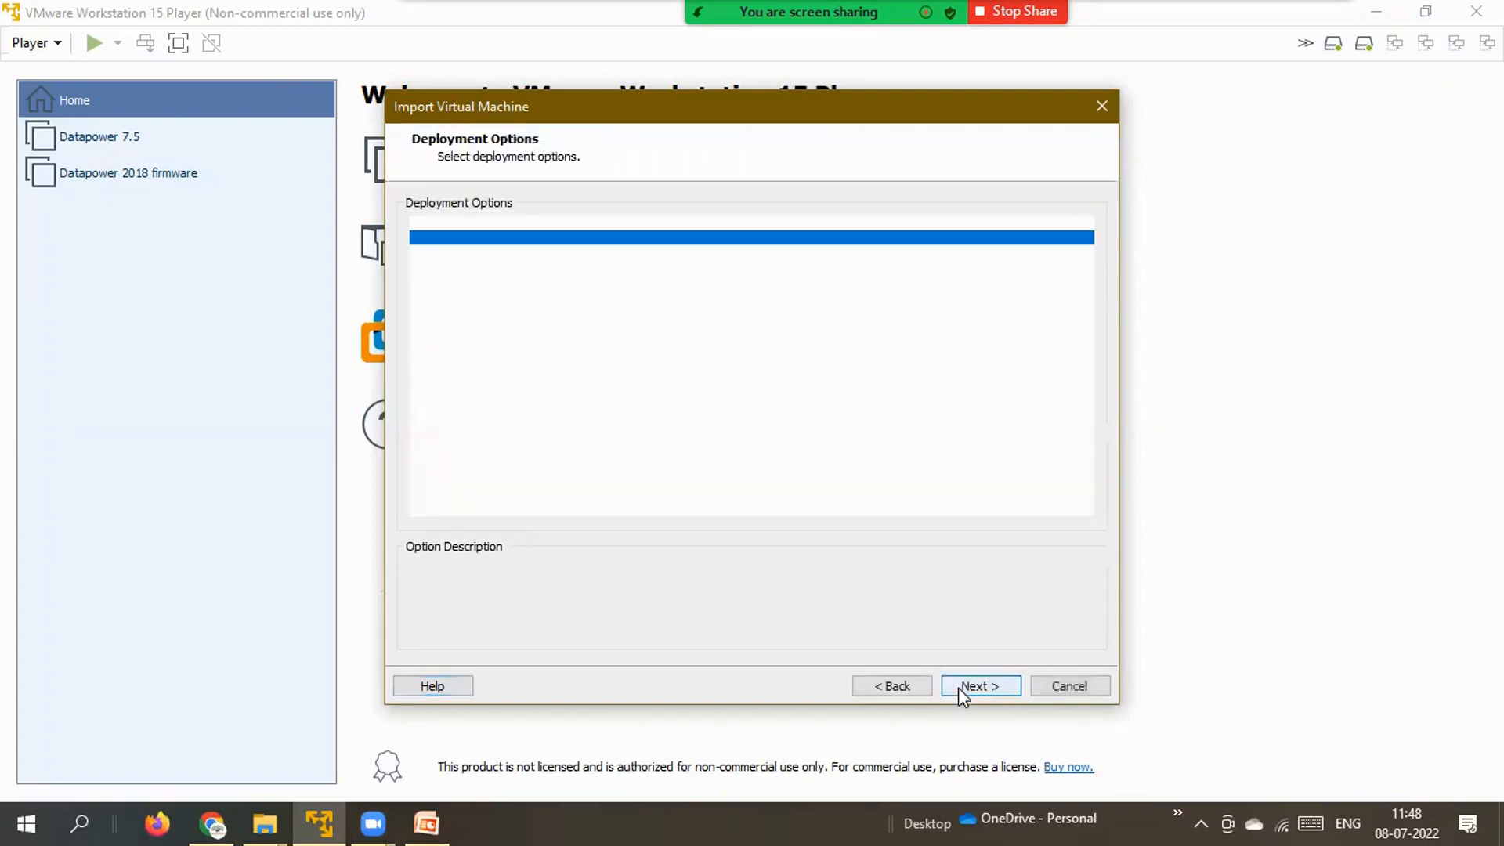
Accept the default deployment options and properties and start the Datapower_New_2018 import.
click(959, 690)
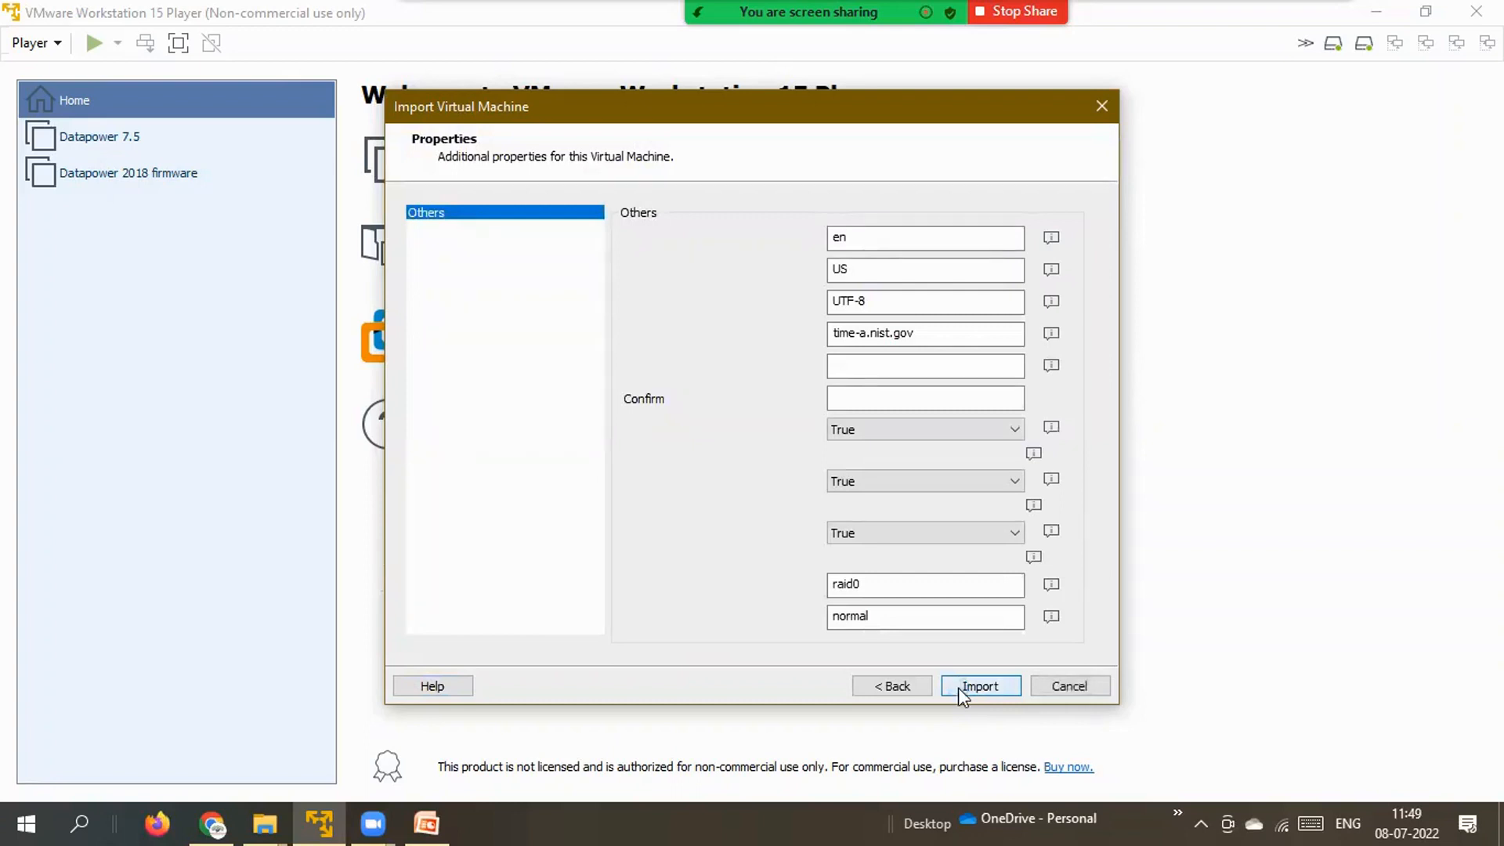
click(959, 688)
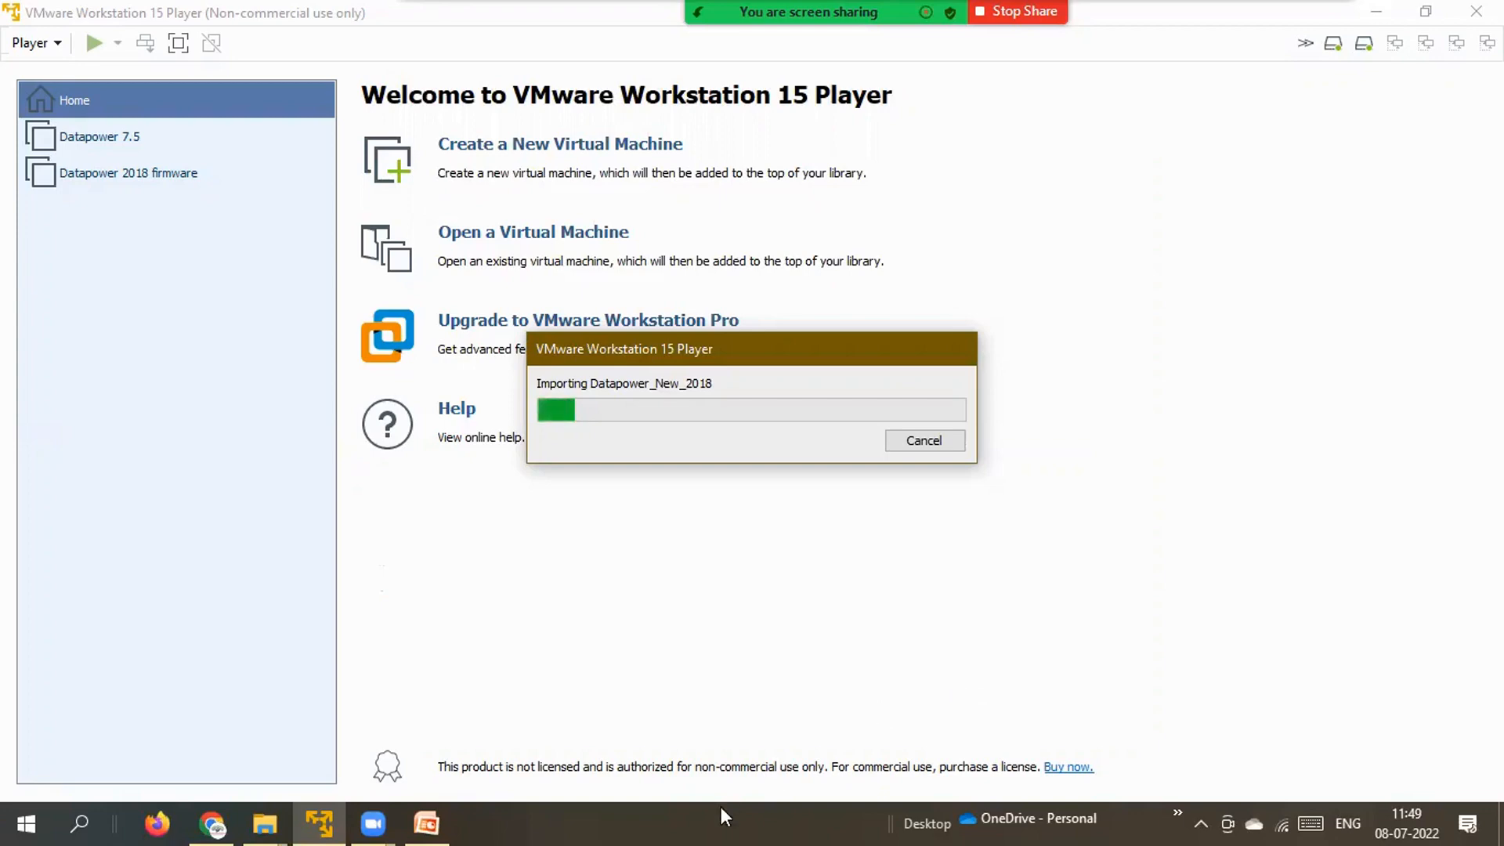
Switch to Chrome and browse the course cards on samanvidha.com/Courses.aspx.
click(221, 811)
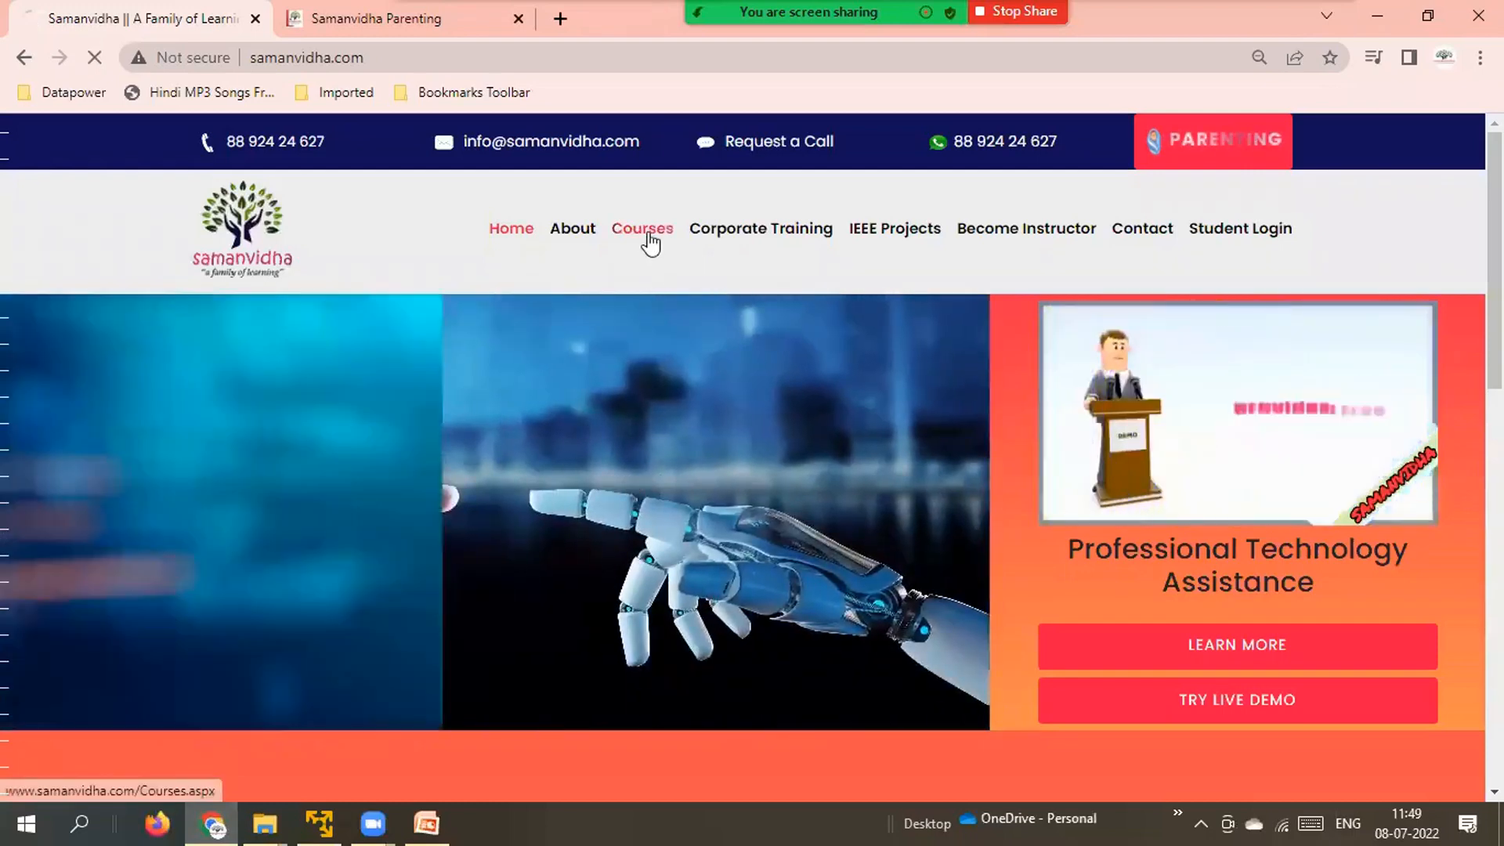
click(649, 244)
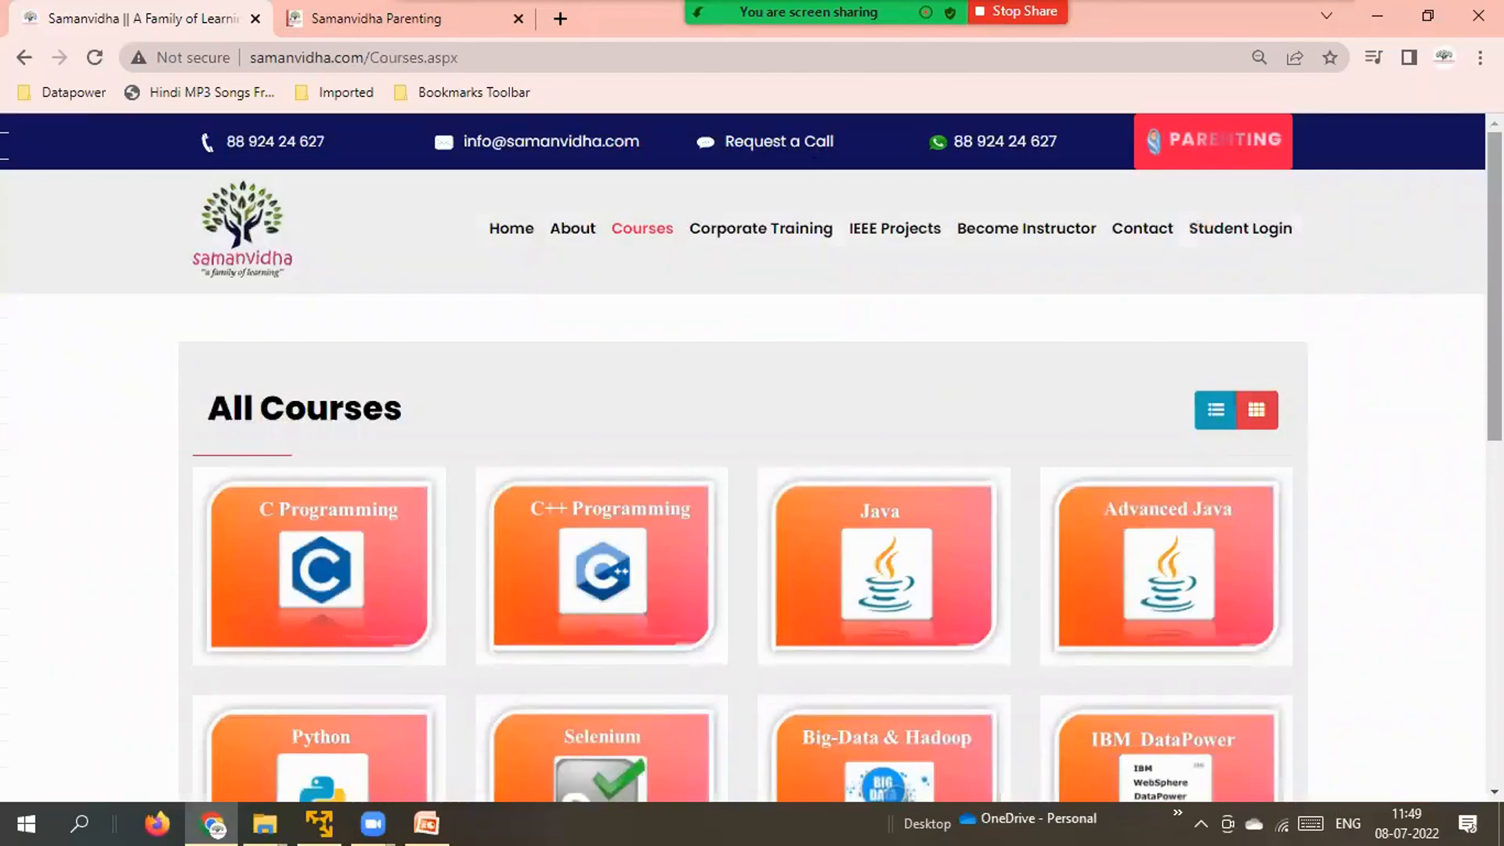
scroll(752, 457, down, 2)
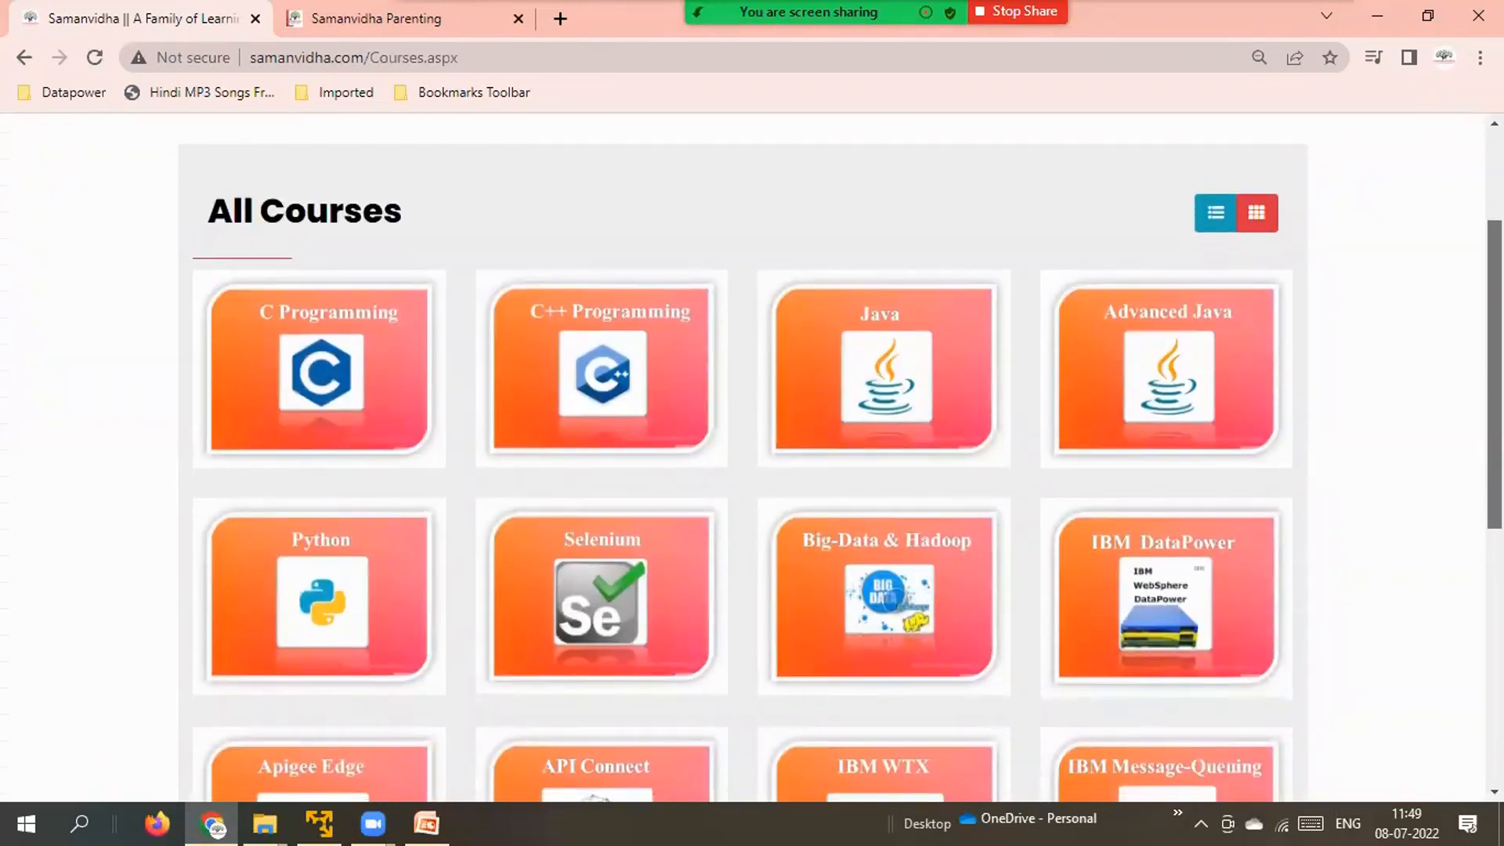
scroll(752, 457, down, 3)
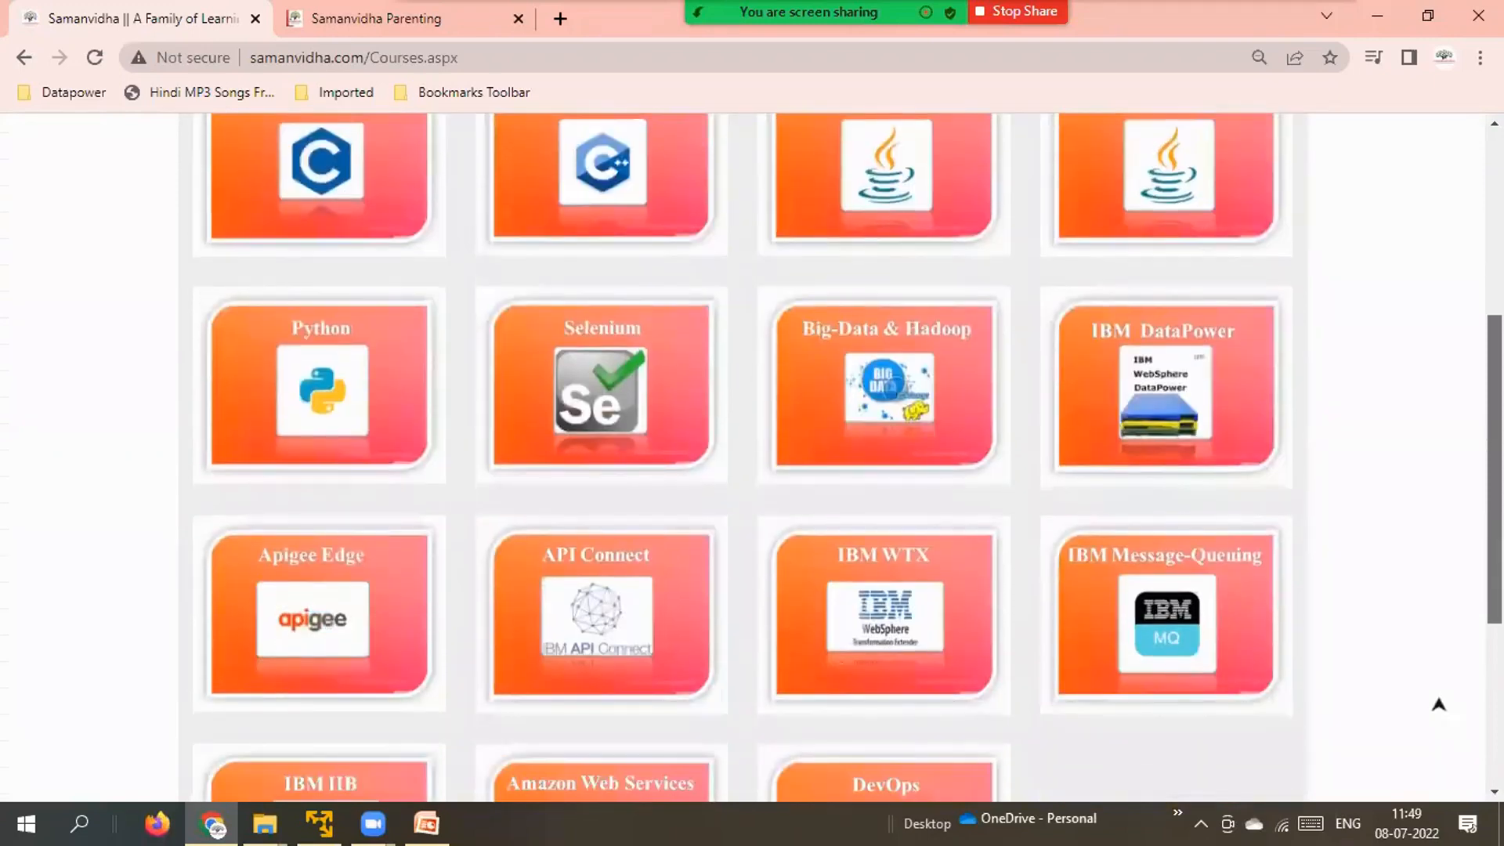
scroll(752, 457, up, 1)
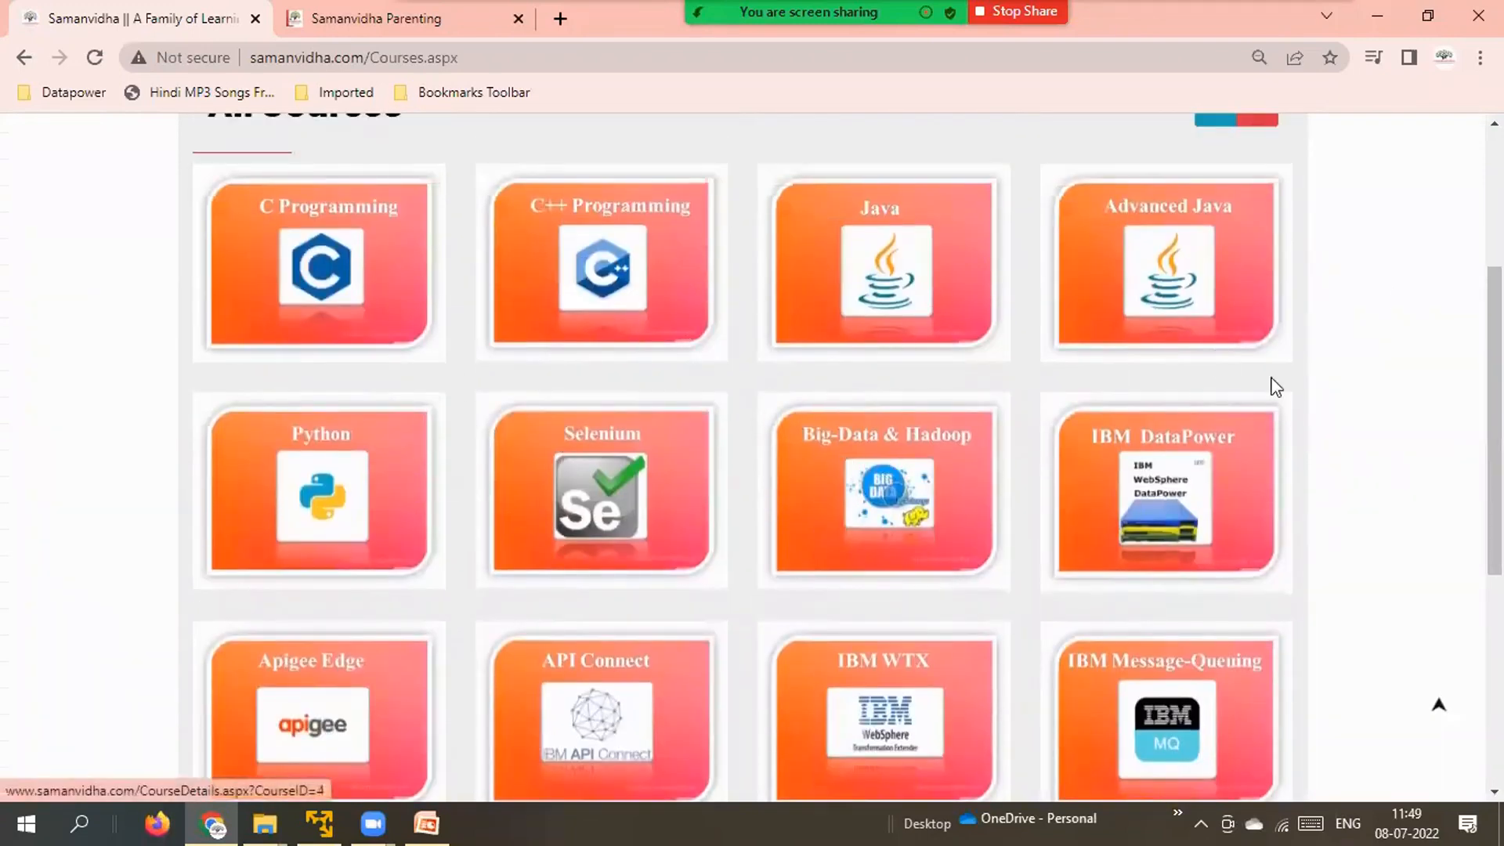
scroll(1439, 705, down, 3)
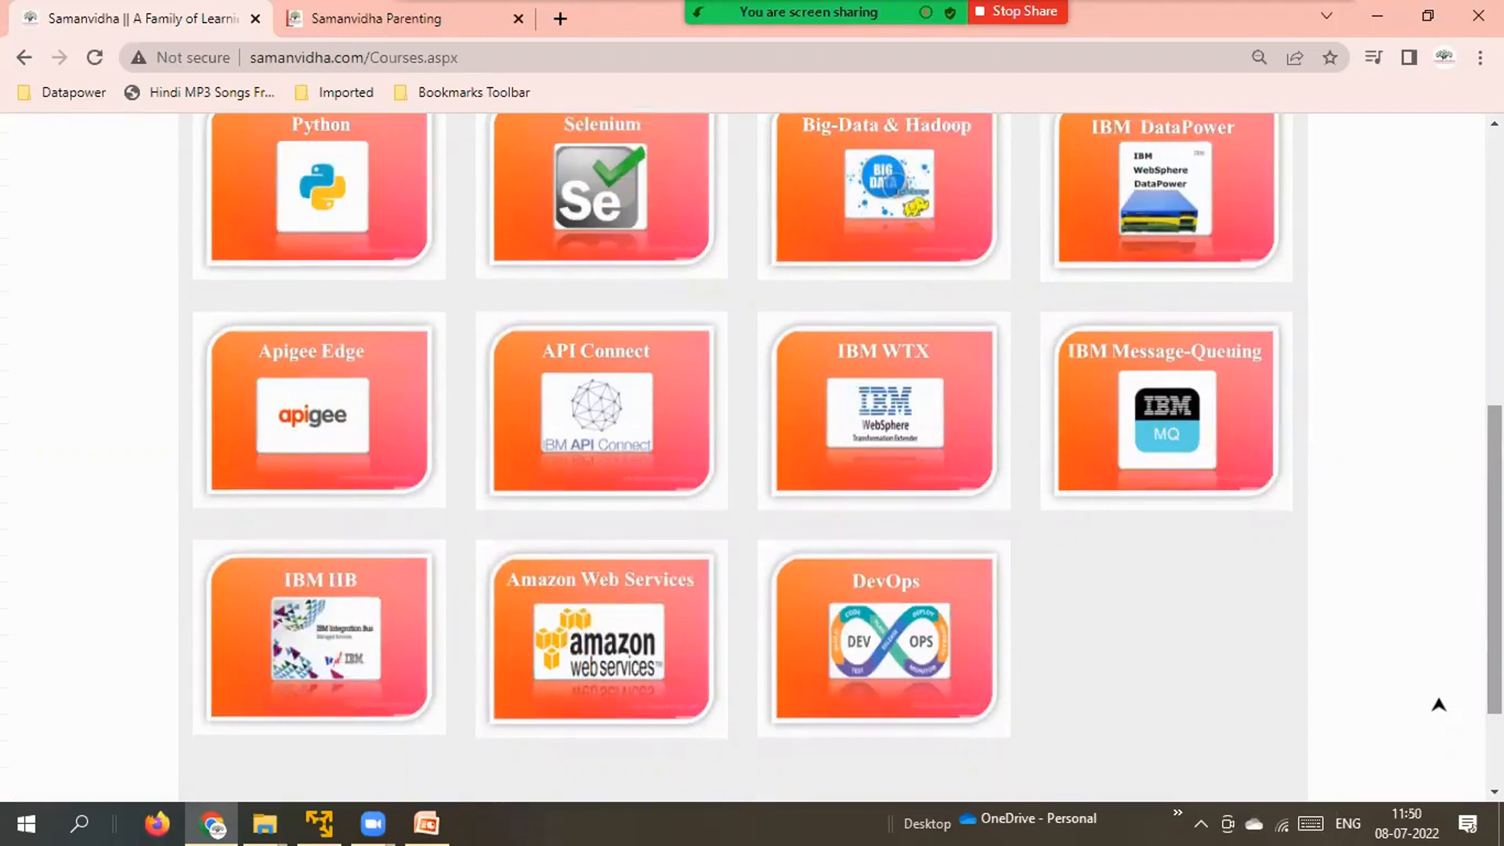
scroll(1439, 705, up, 2)
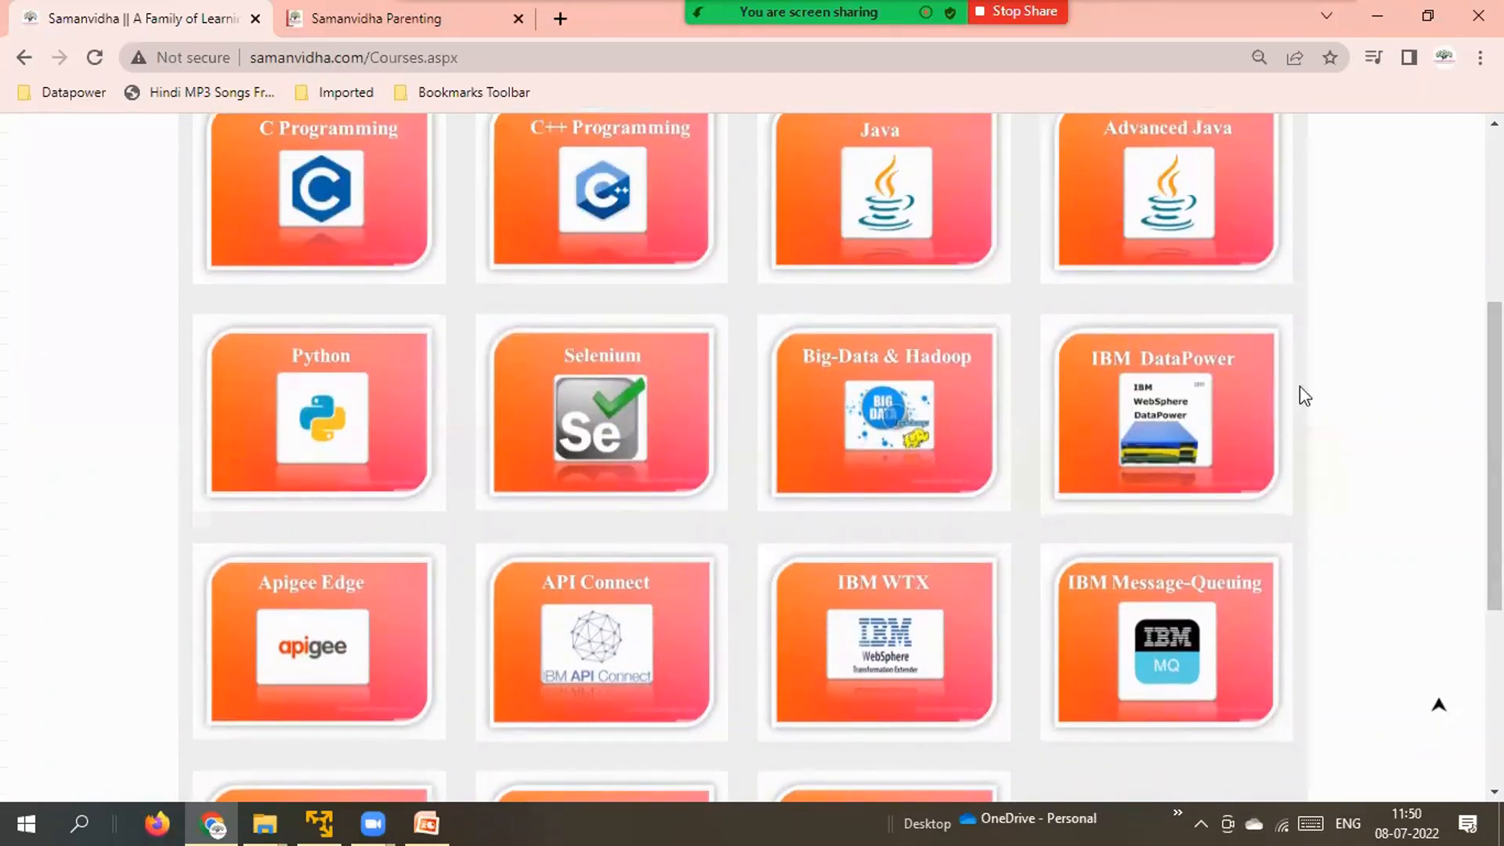
Open the IBM DataPower course, scroll to Training Details, then check the VMware import progress.
click(1207, 410)
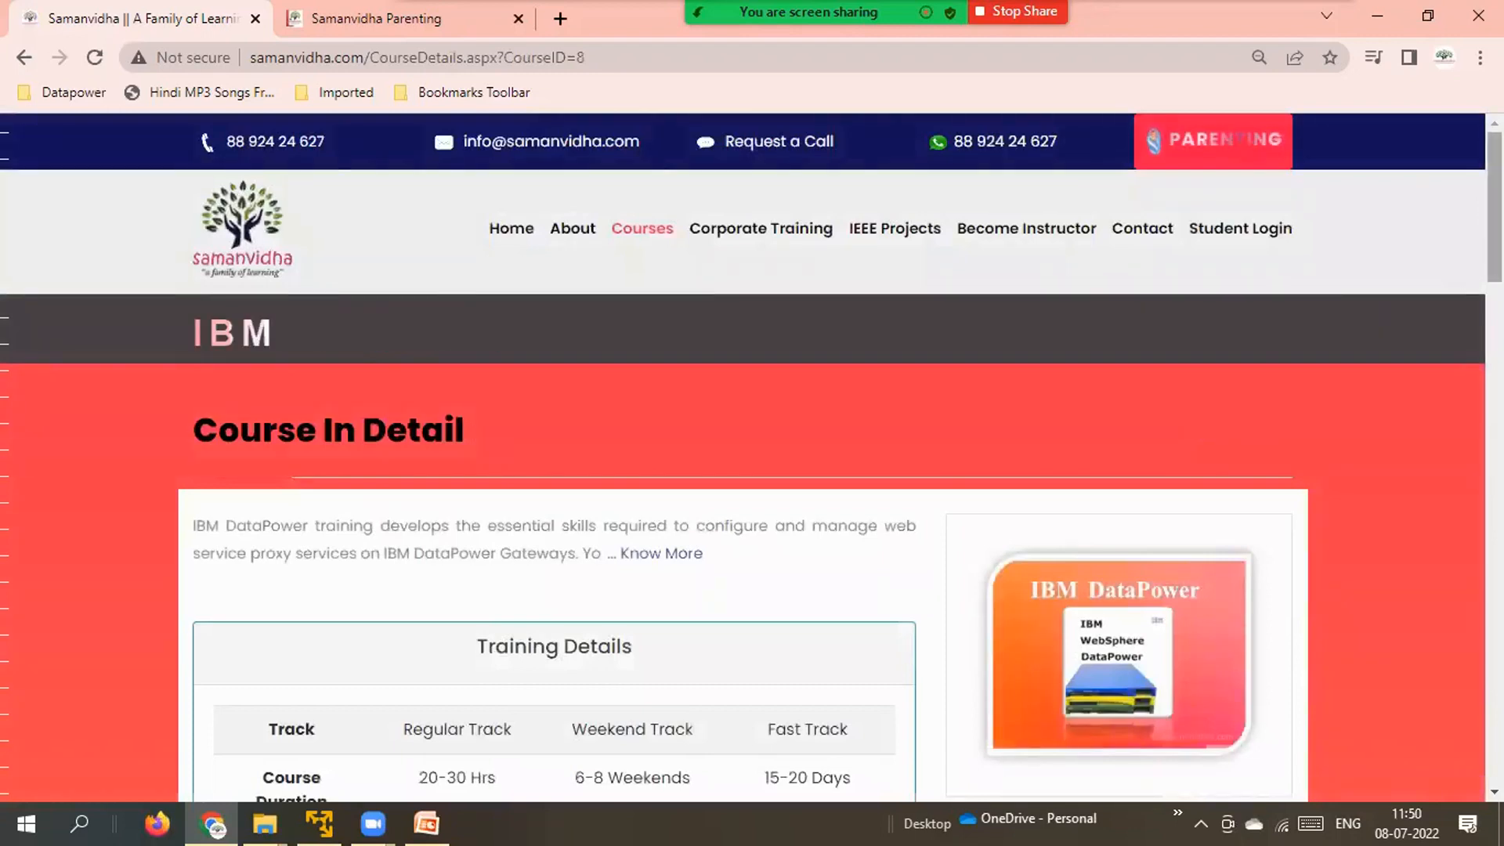
scroll(742, 457, down, 5)
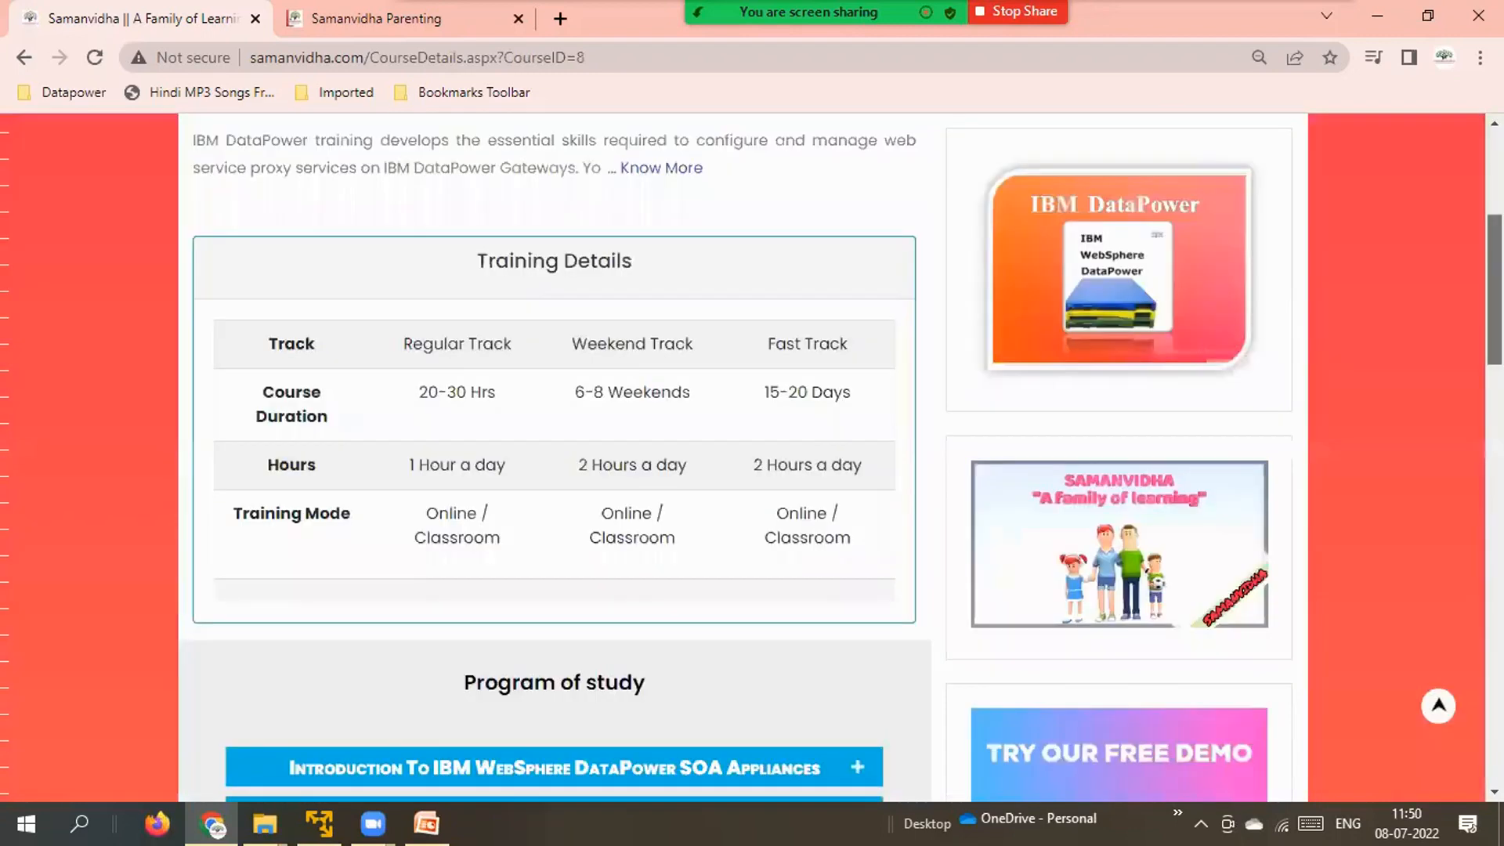
scroll(1023, 389, down, 1)
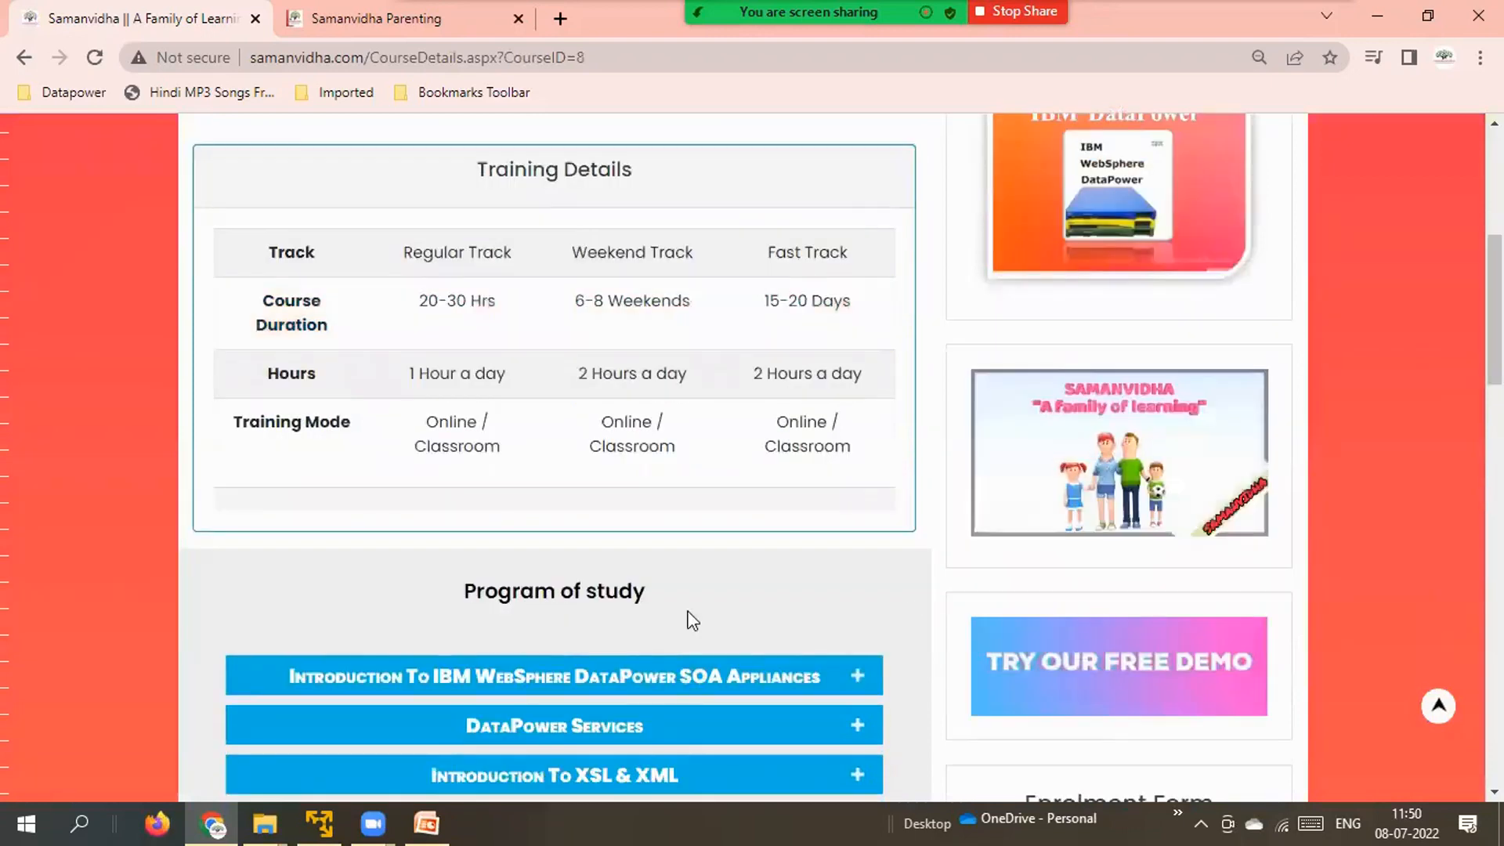
click(325, 819)
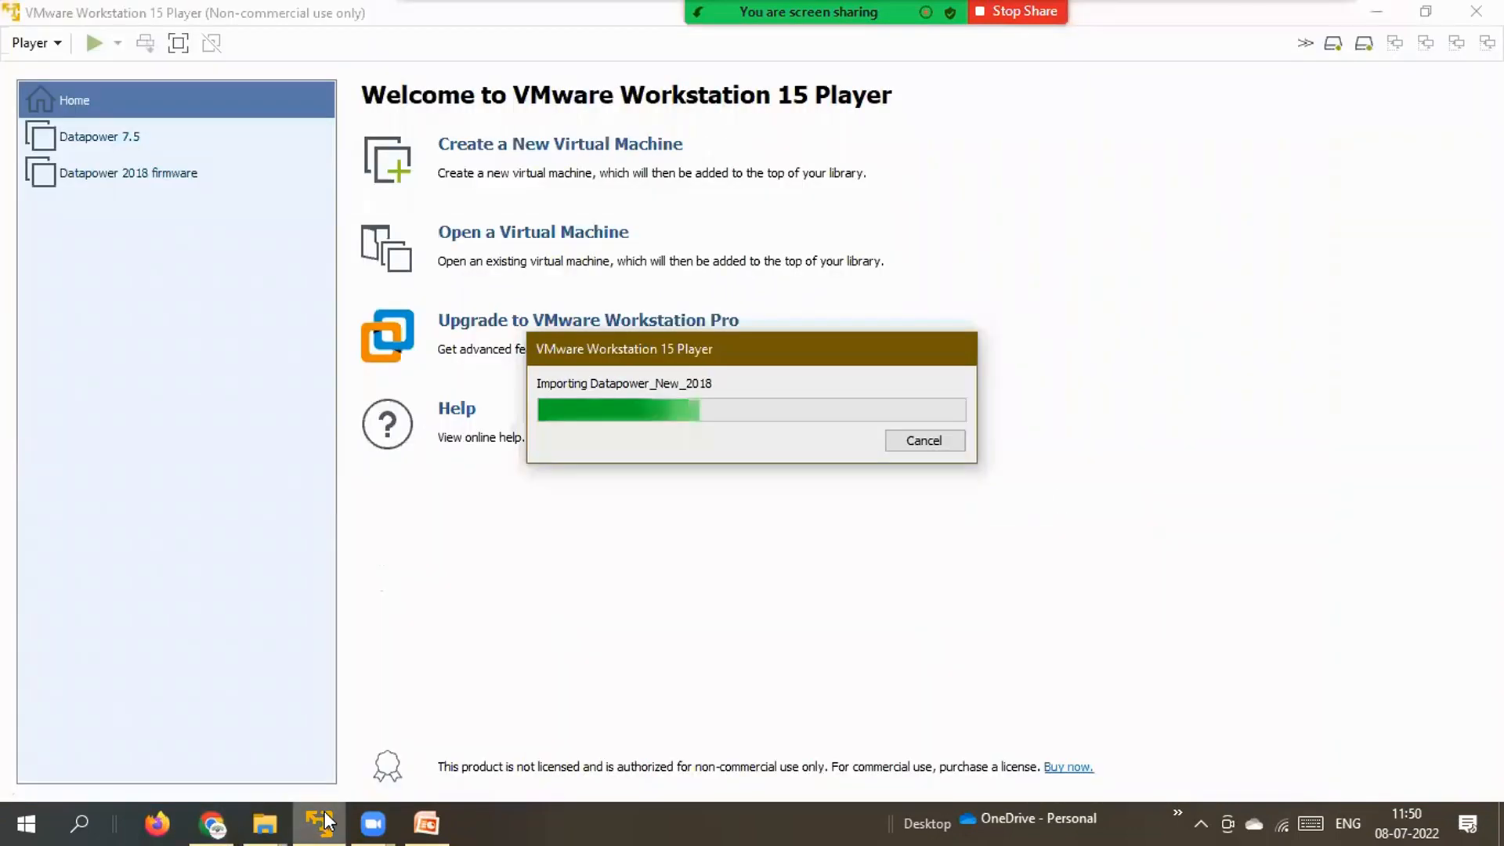
Bring Chrome's IBM DataPower course page back to the front.
click(214, 823)
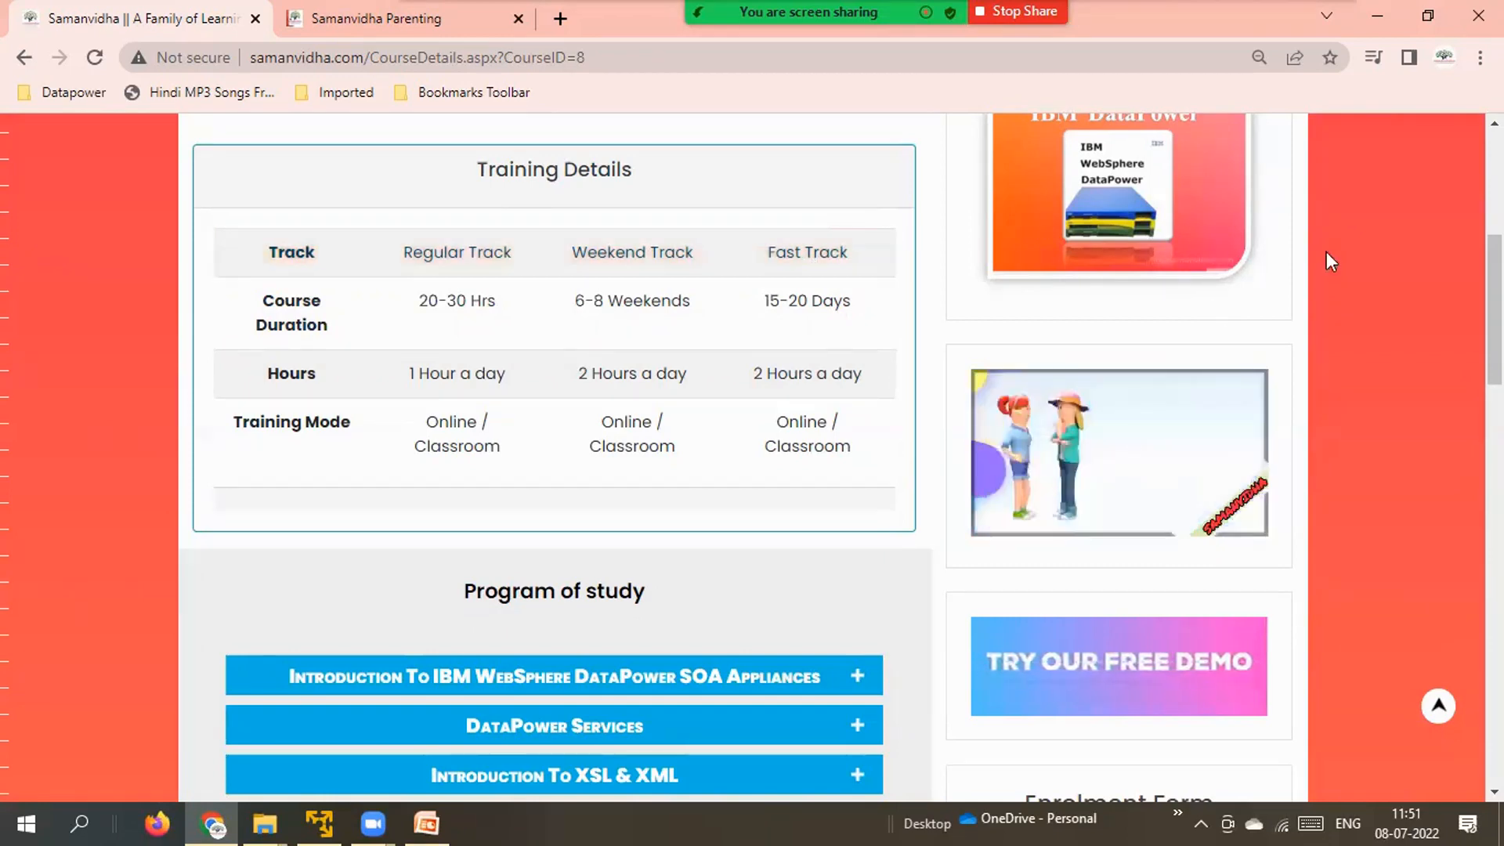
scroll(833, 453, down, 5)
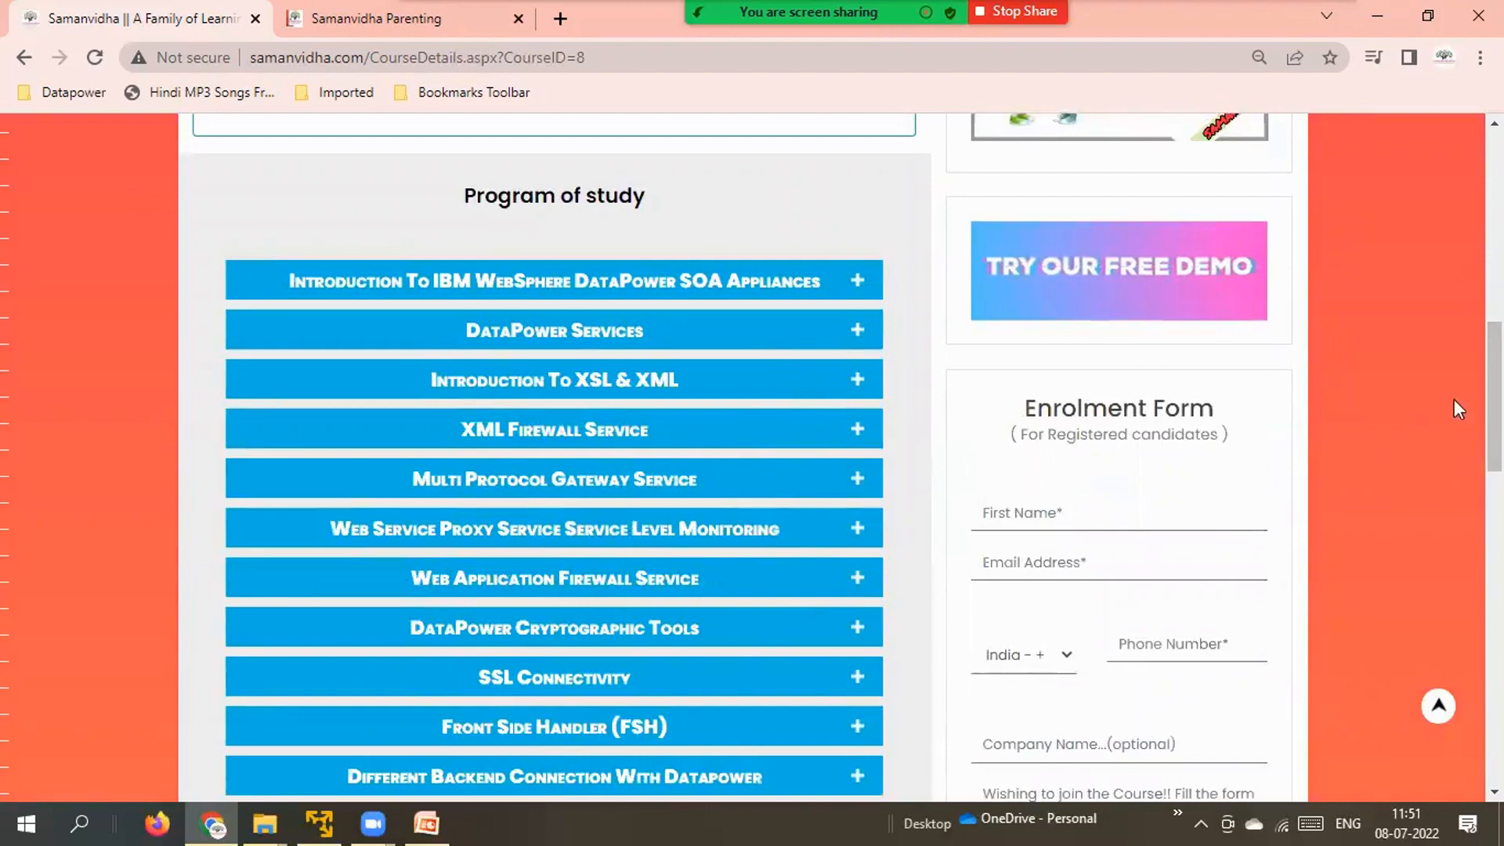
scroll(833, 459, down, 10)
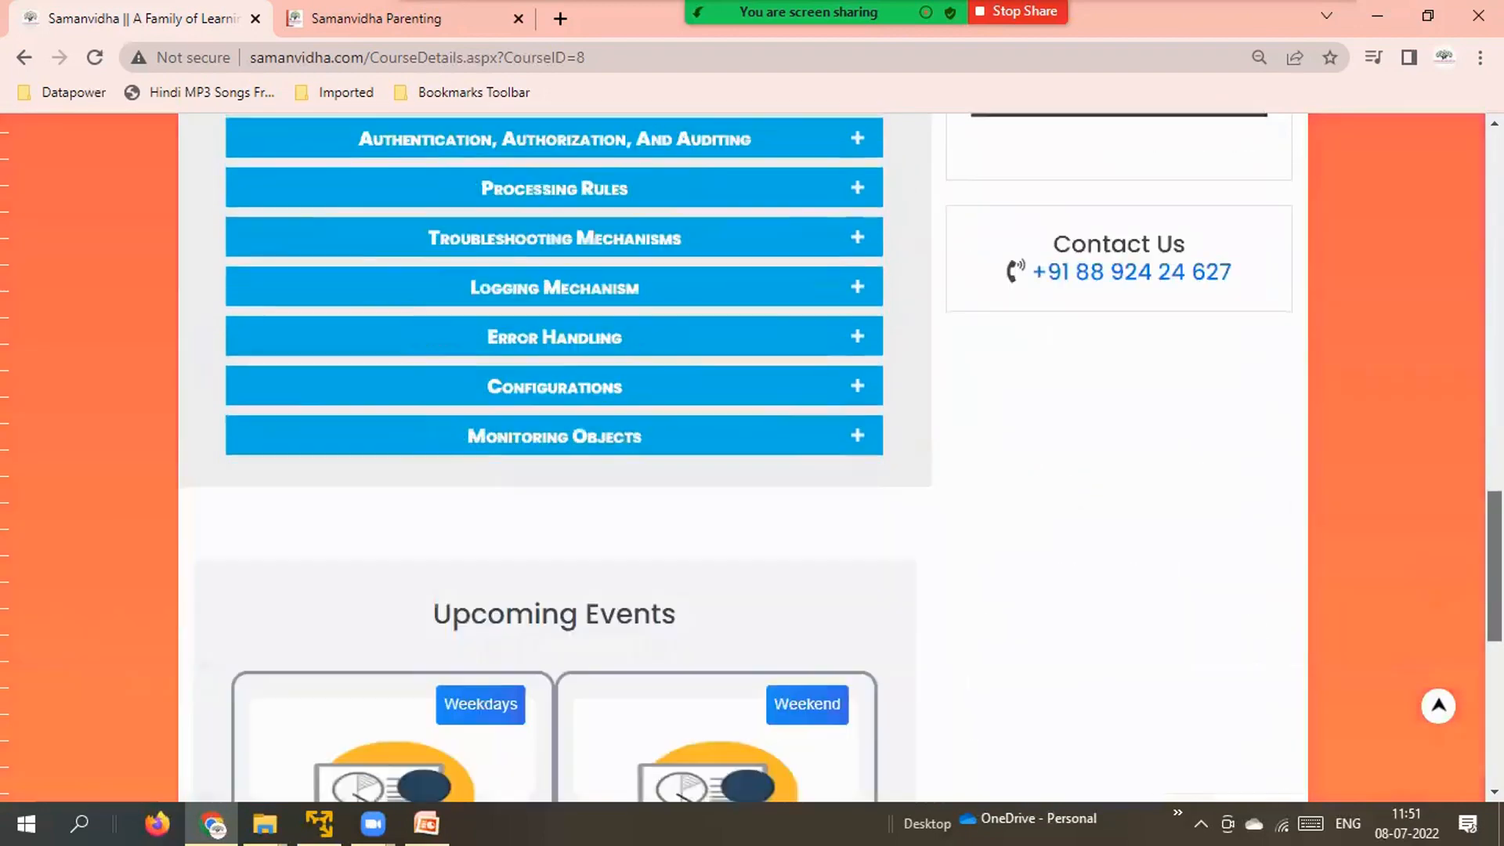
scroll(753, 458, up, 10)
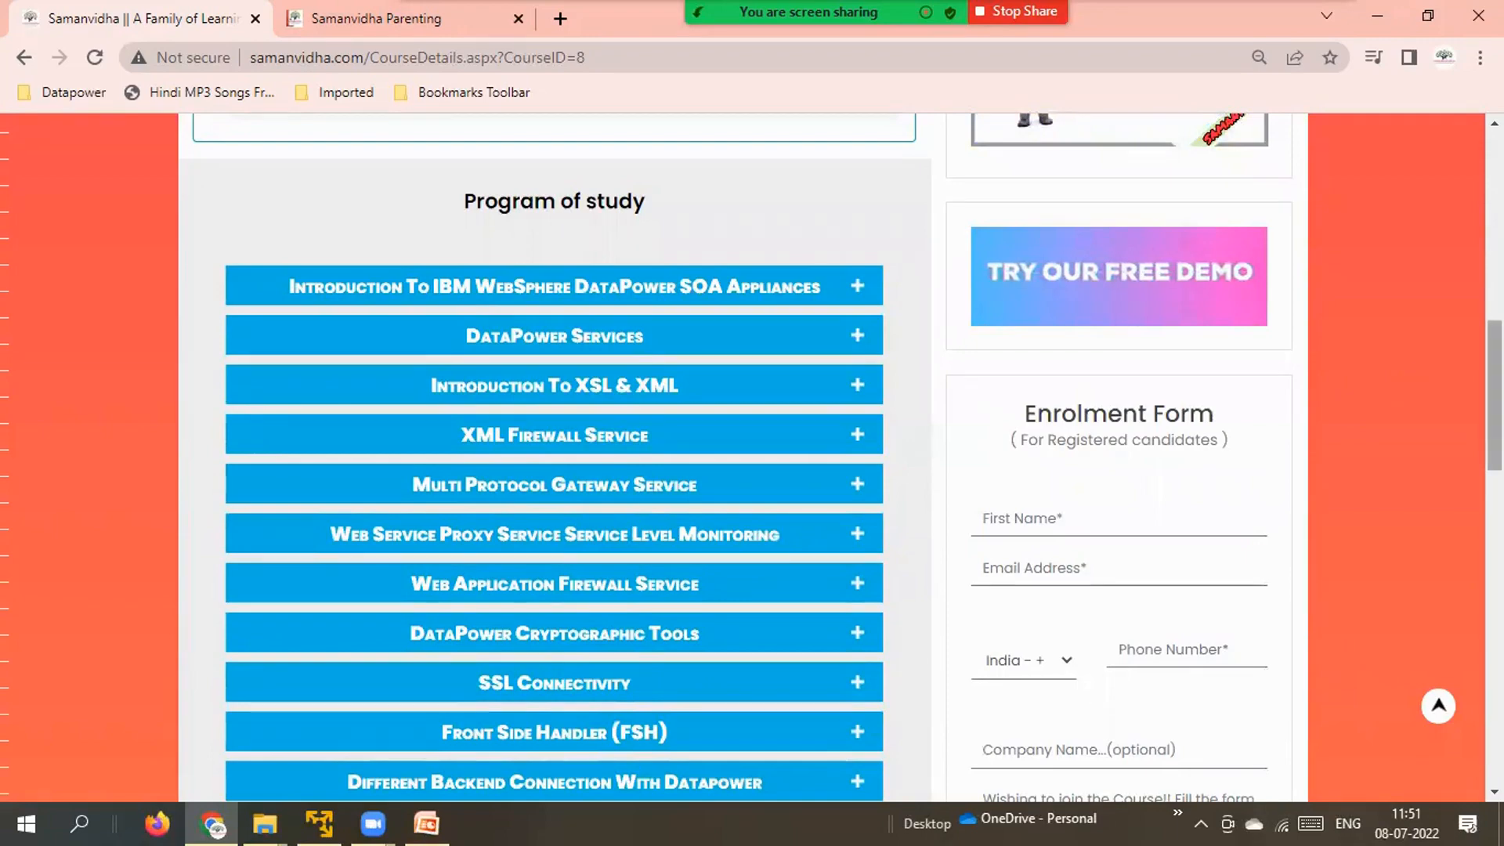
scroll(1495, 392, down, 5)
scroll(549, 454, up, 2)
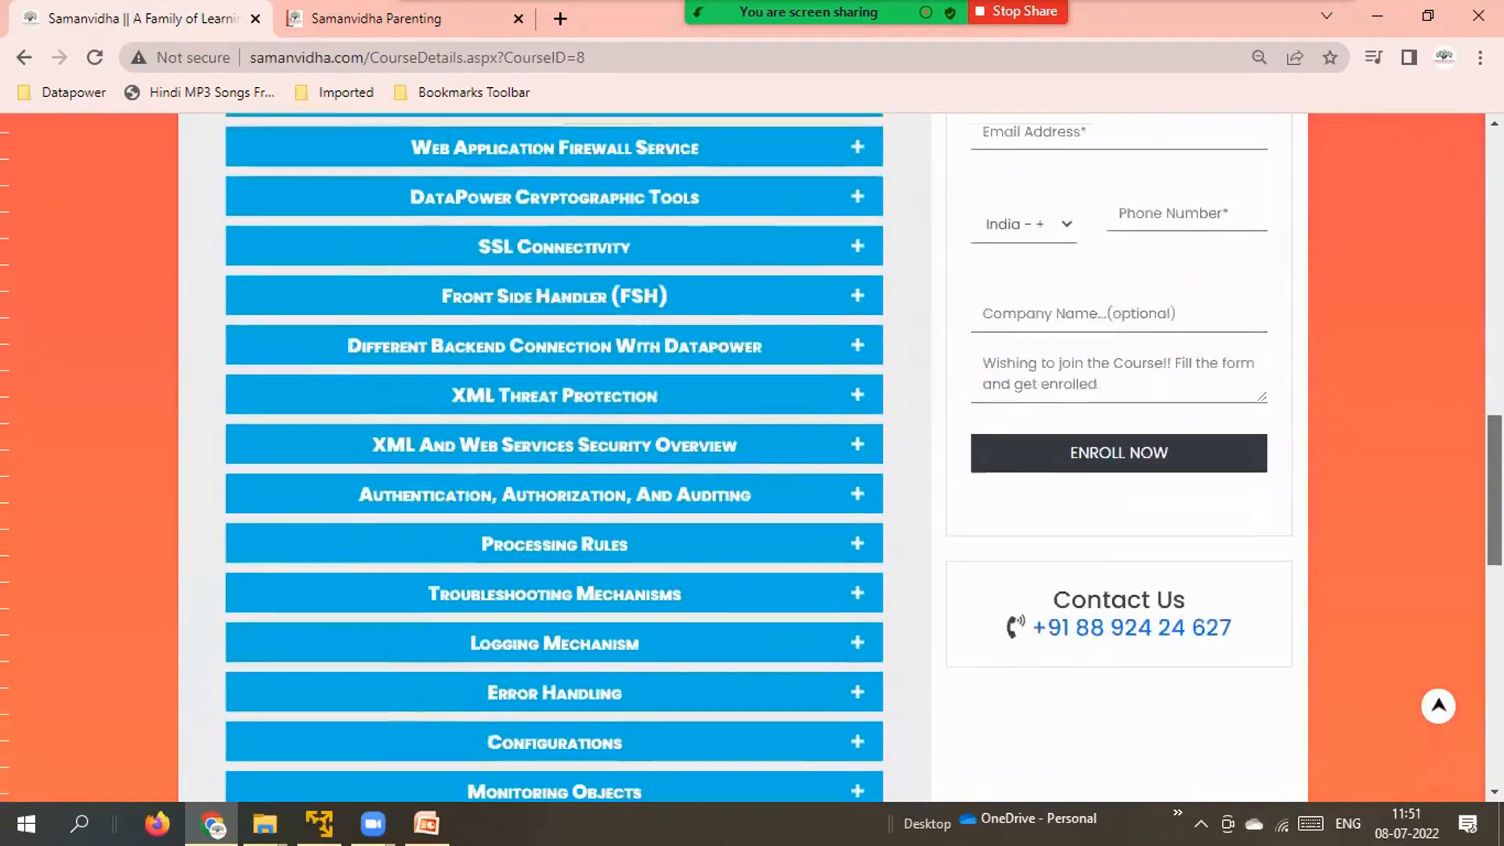
scroll(549, 455, down, 3)
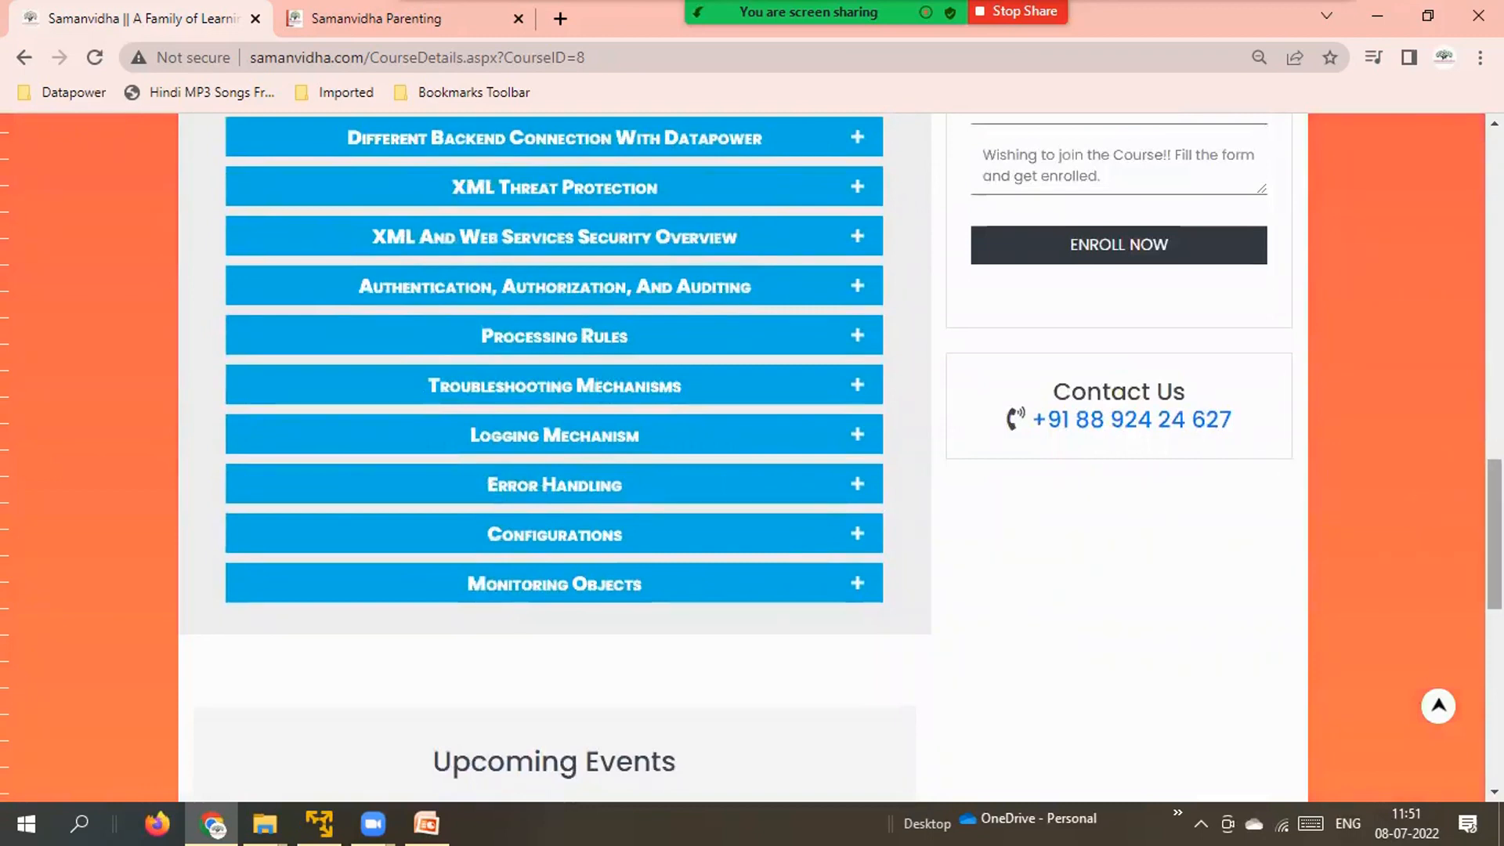
drag(1495, 534, 1495, 213)
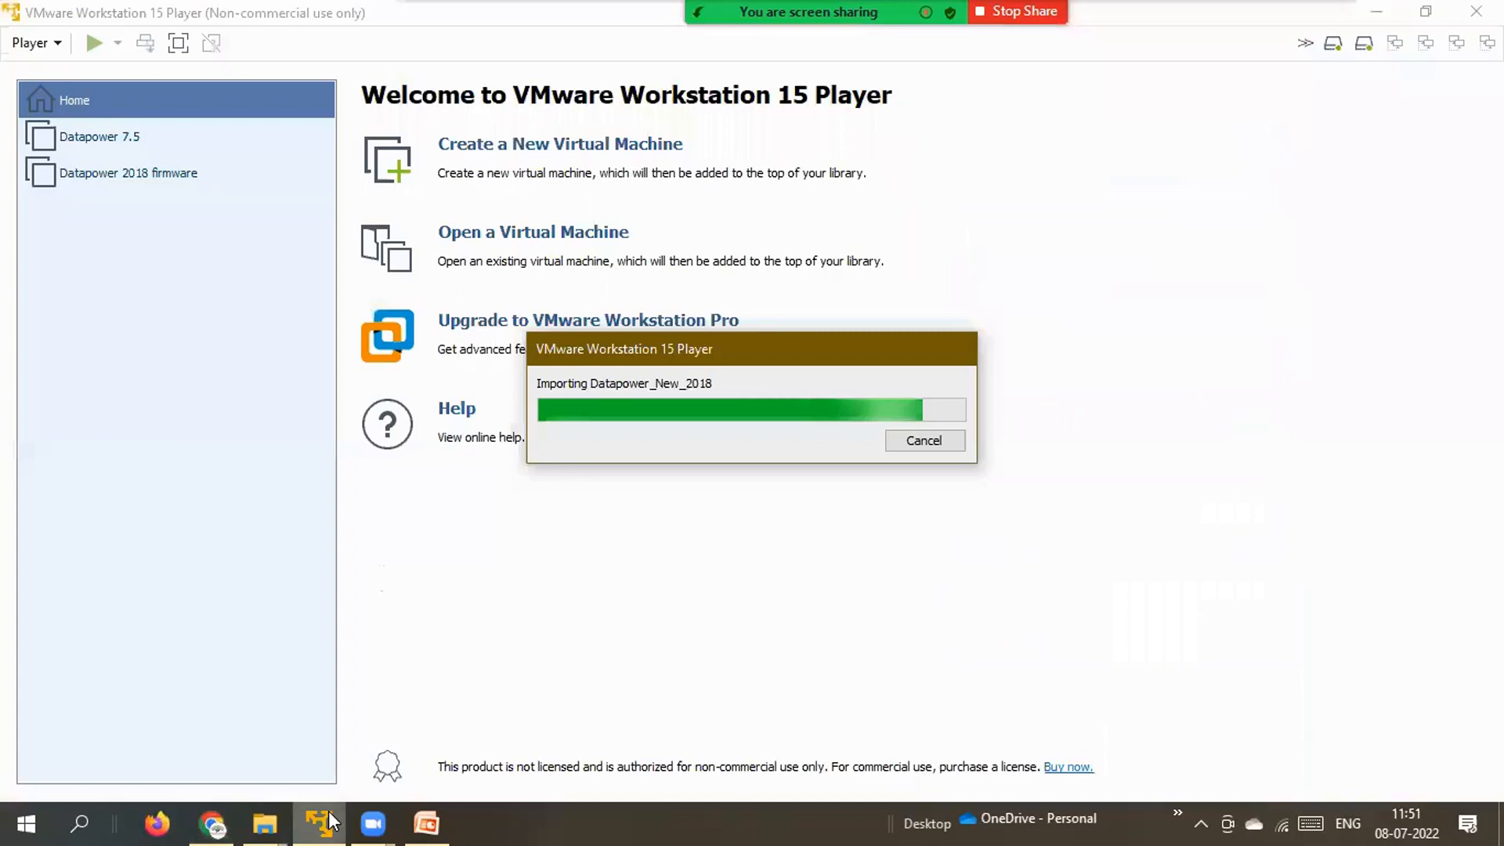
click(329, 814)
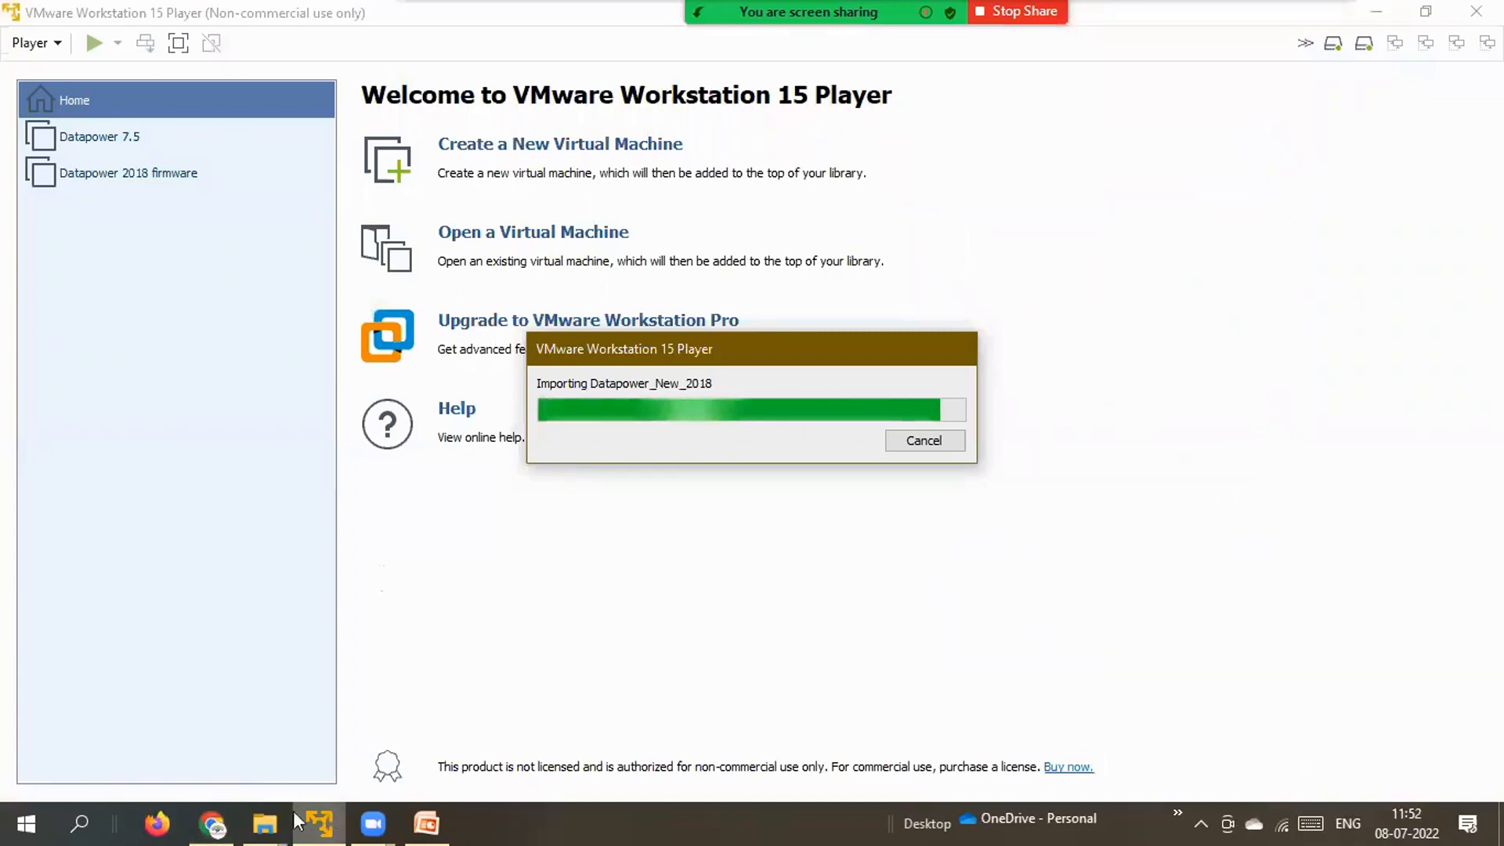
click(223, 819)
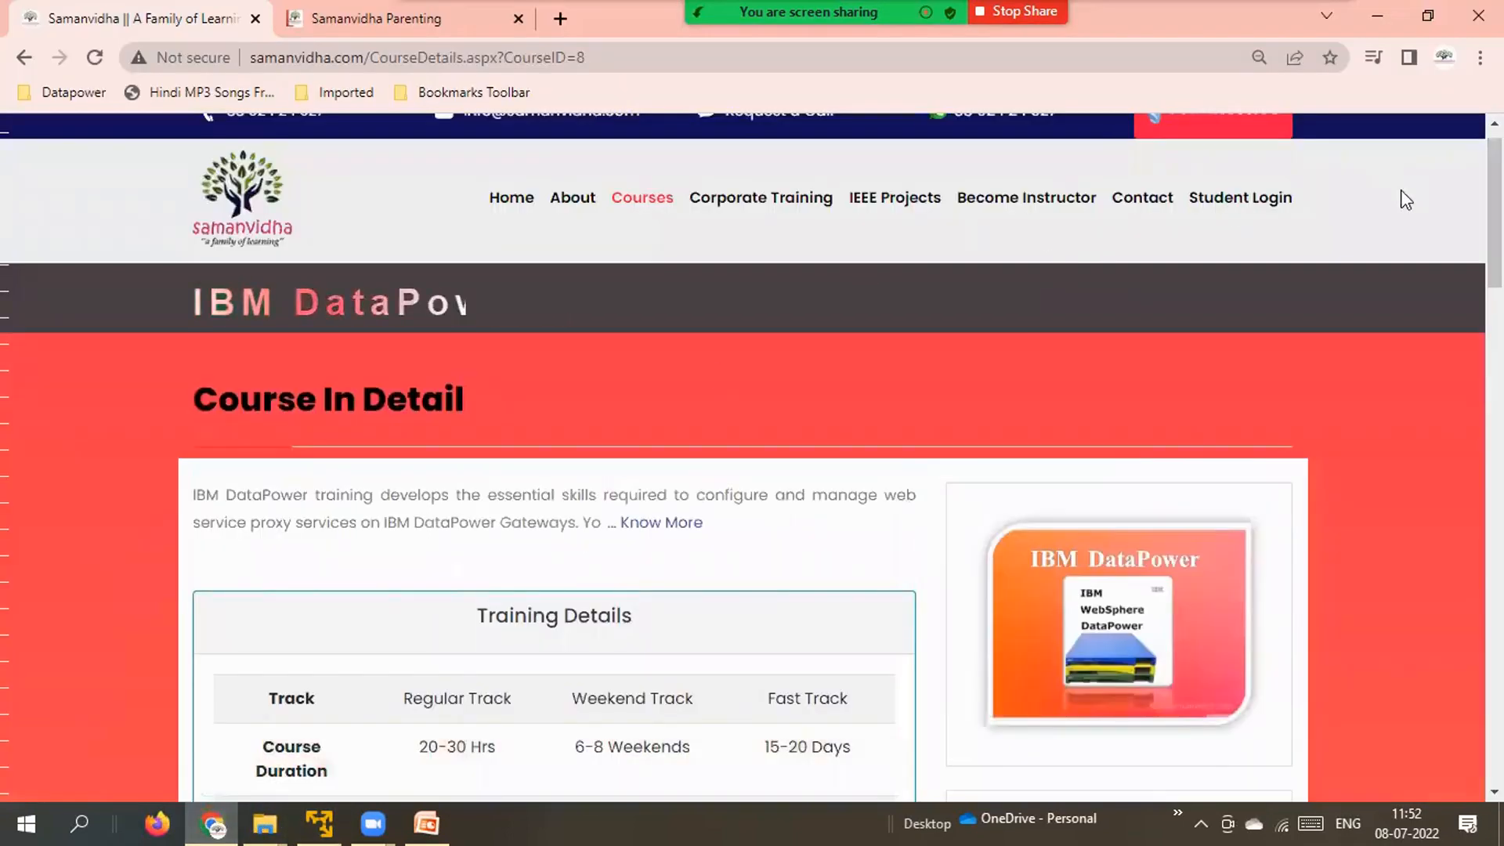
scroll(1254, 314, up, 1)
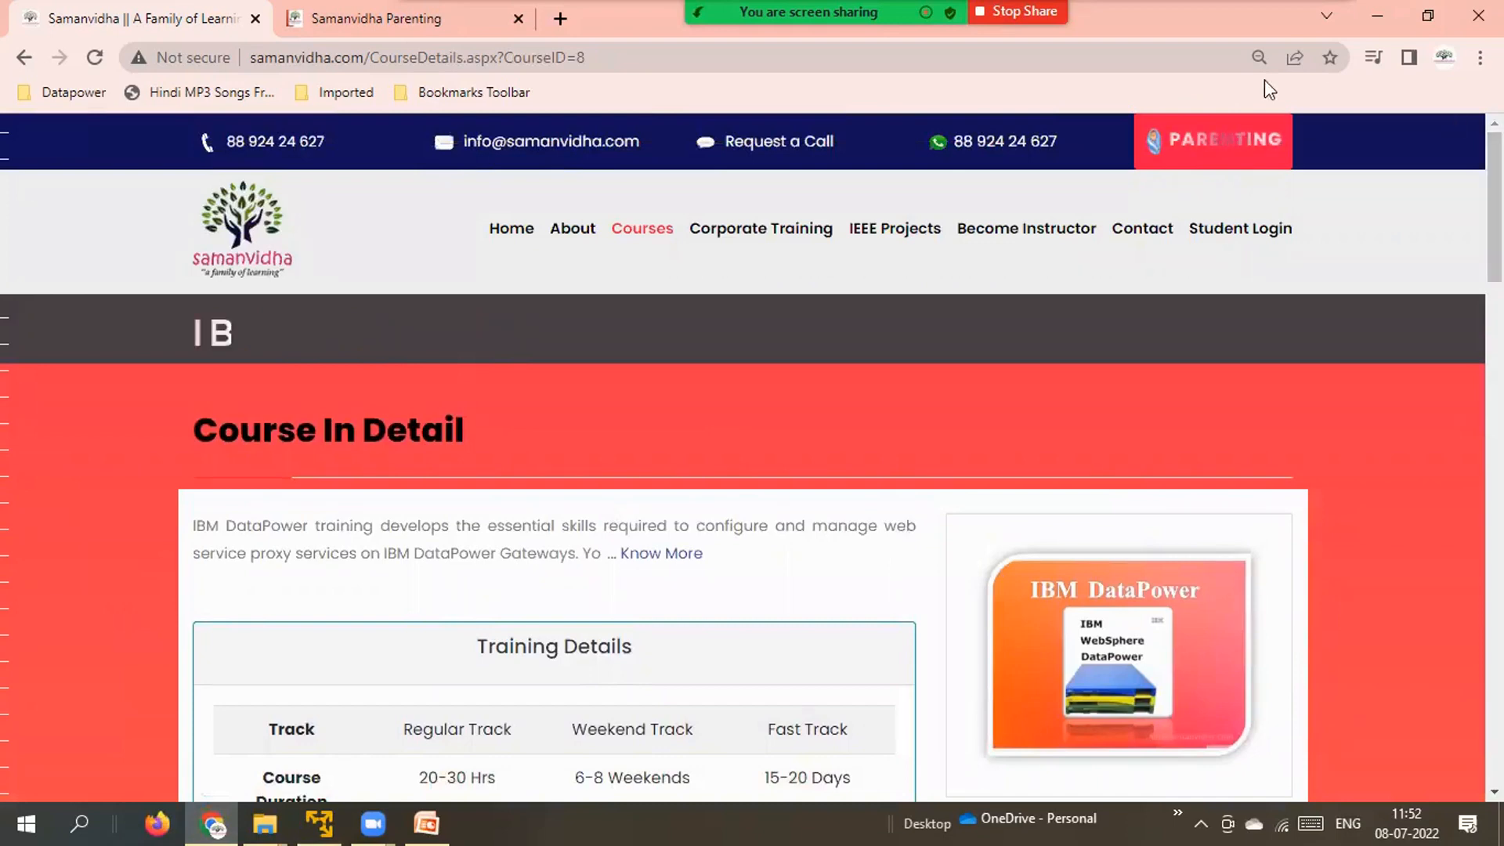
Open the Samanvidha Parenting home page in a new Chrome tab.
click(1222, 145)
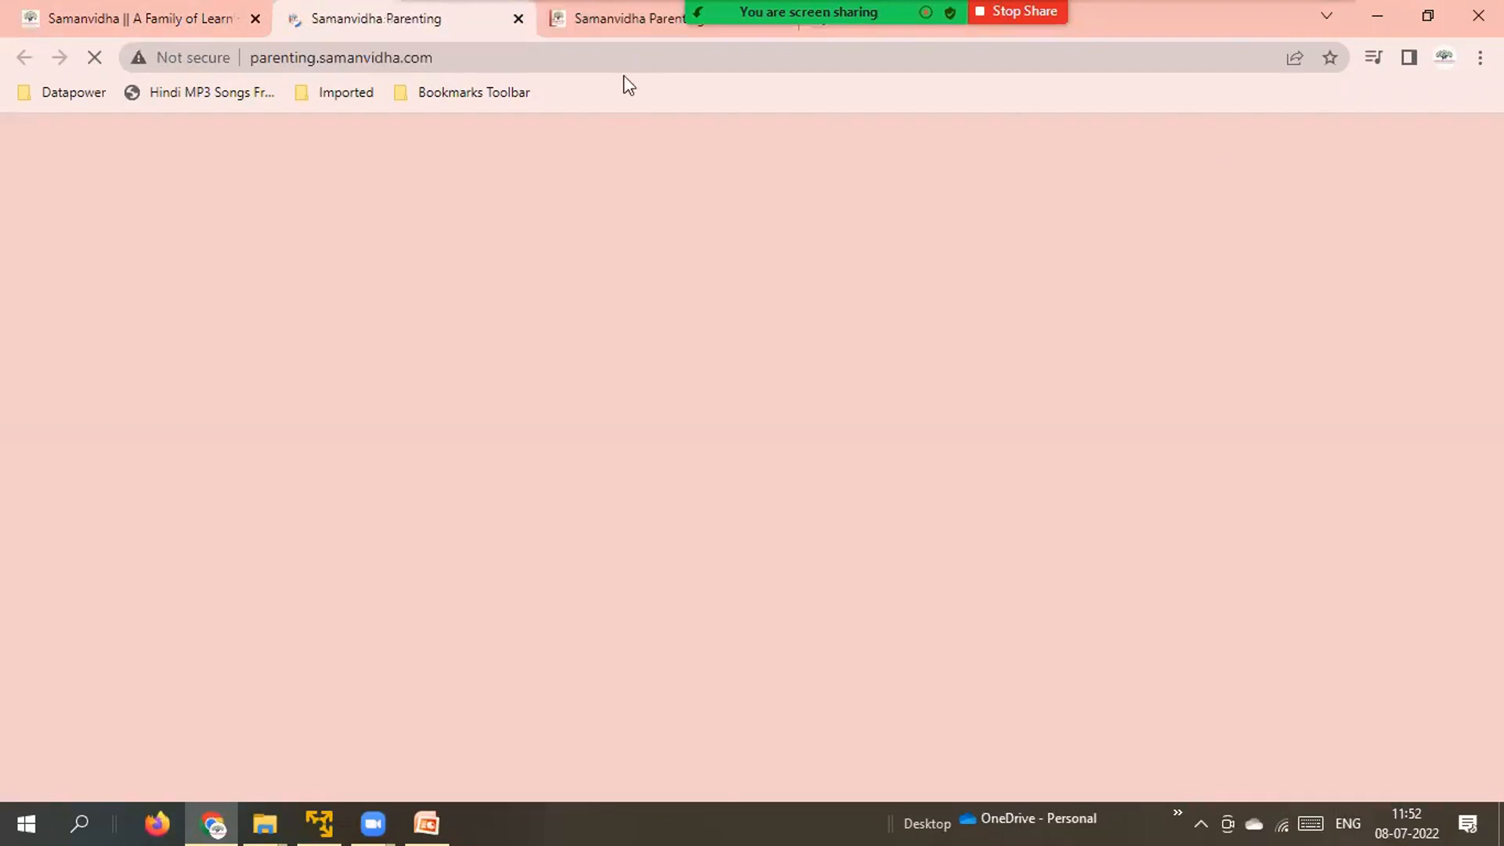
click(601, 30)
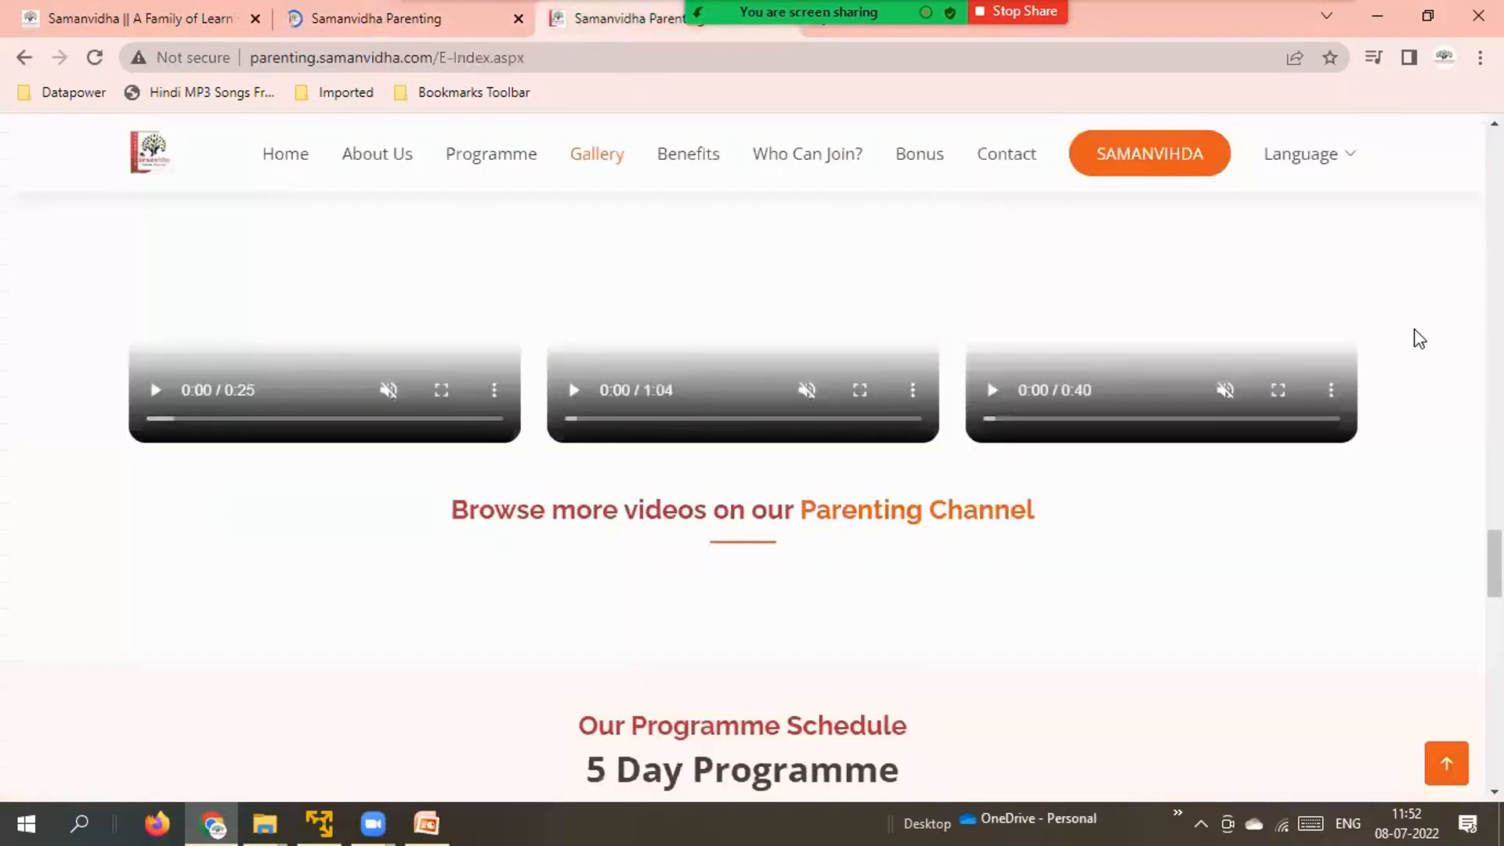
scroll(1419, 339, up, 15)
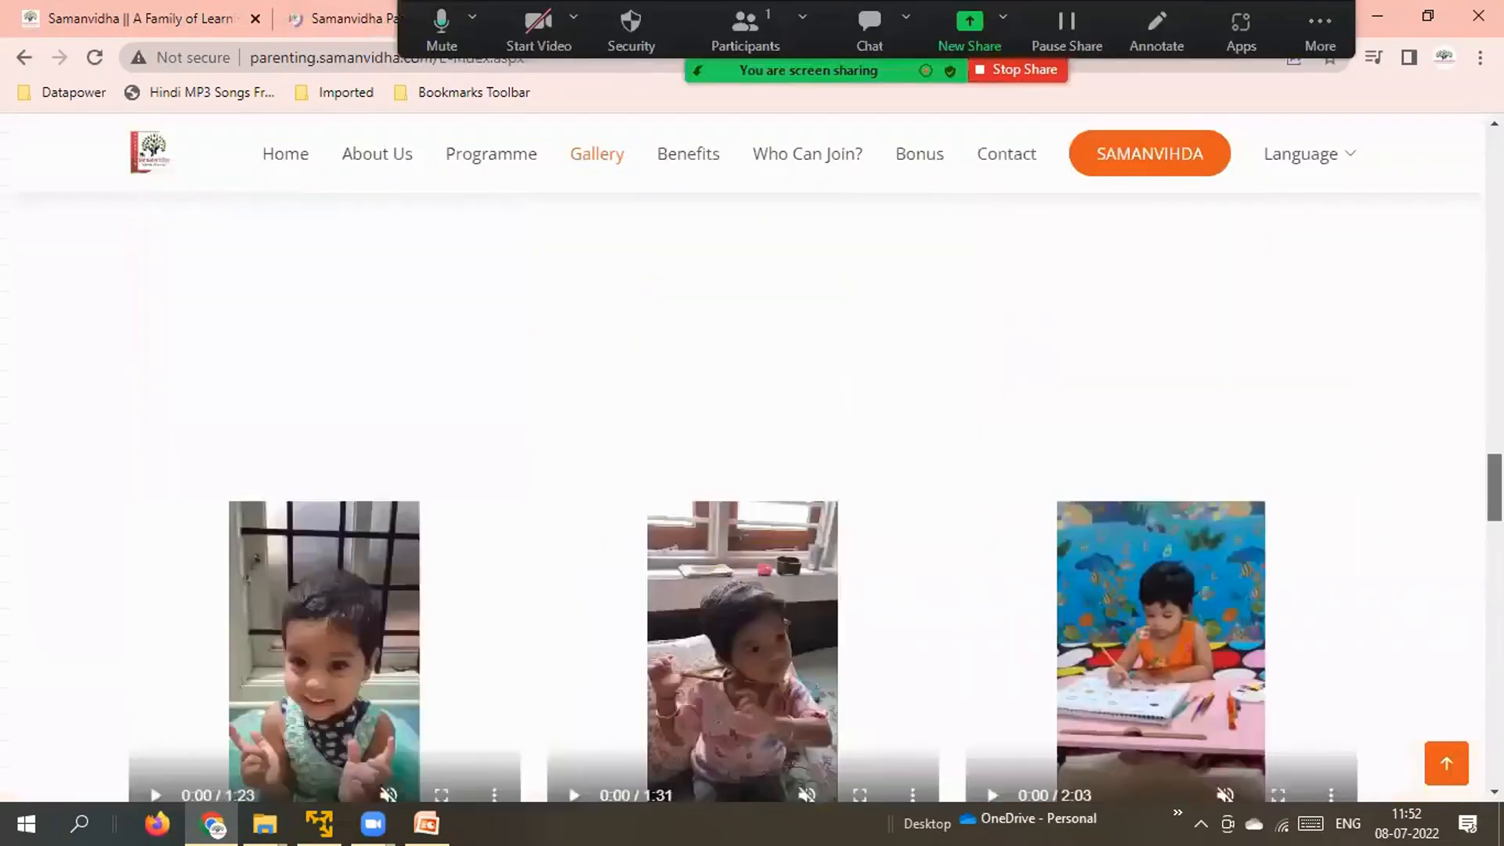
scroll(752, 470, up, 10)
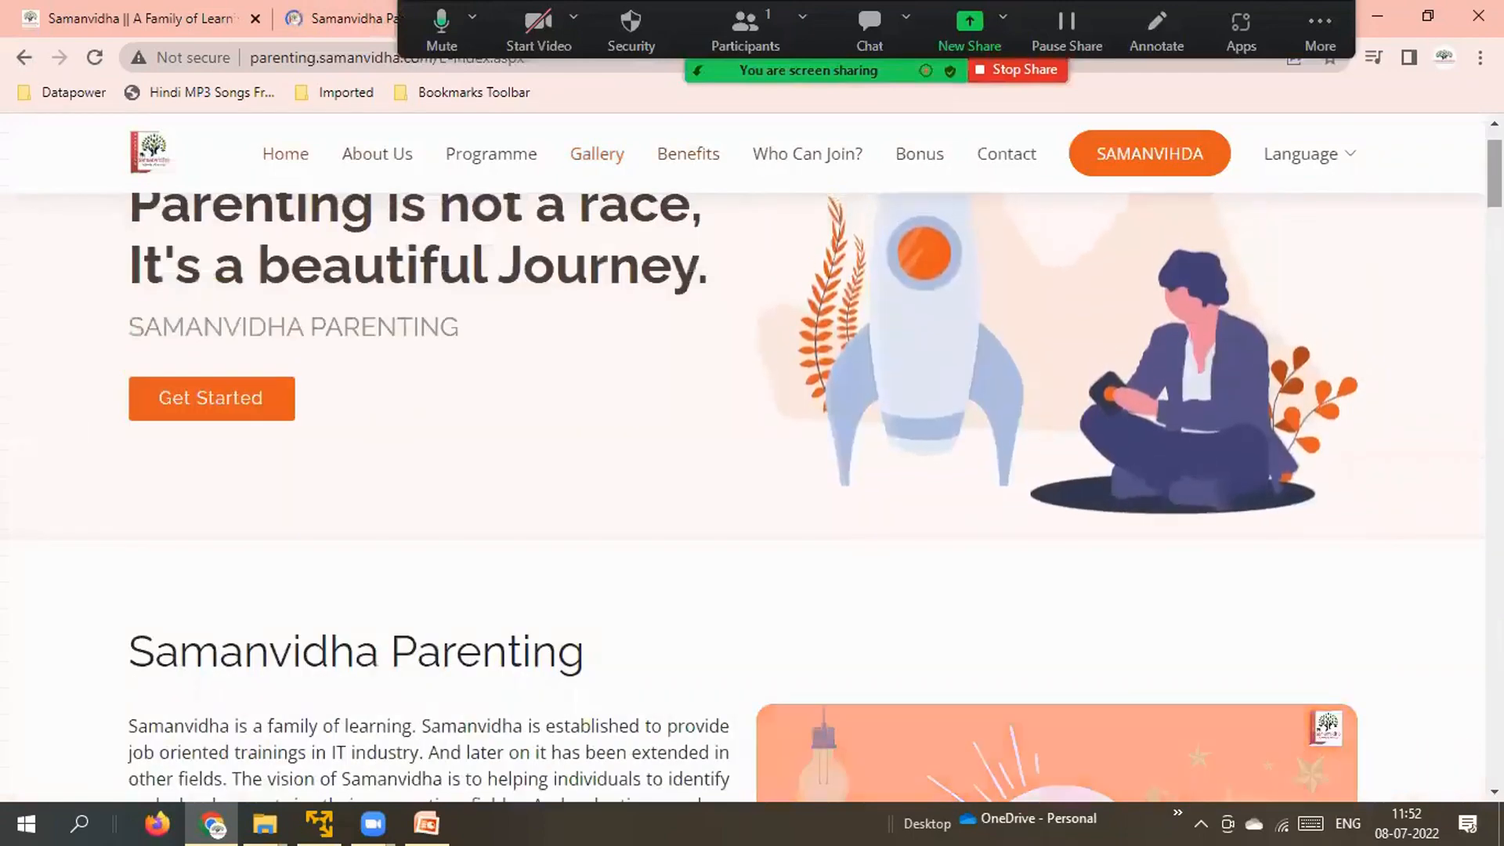
scroll(753, 470, up, 2)
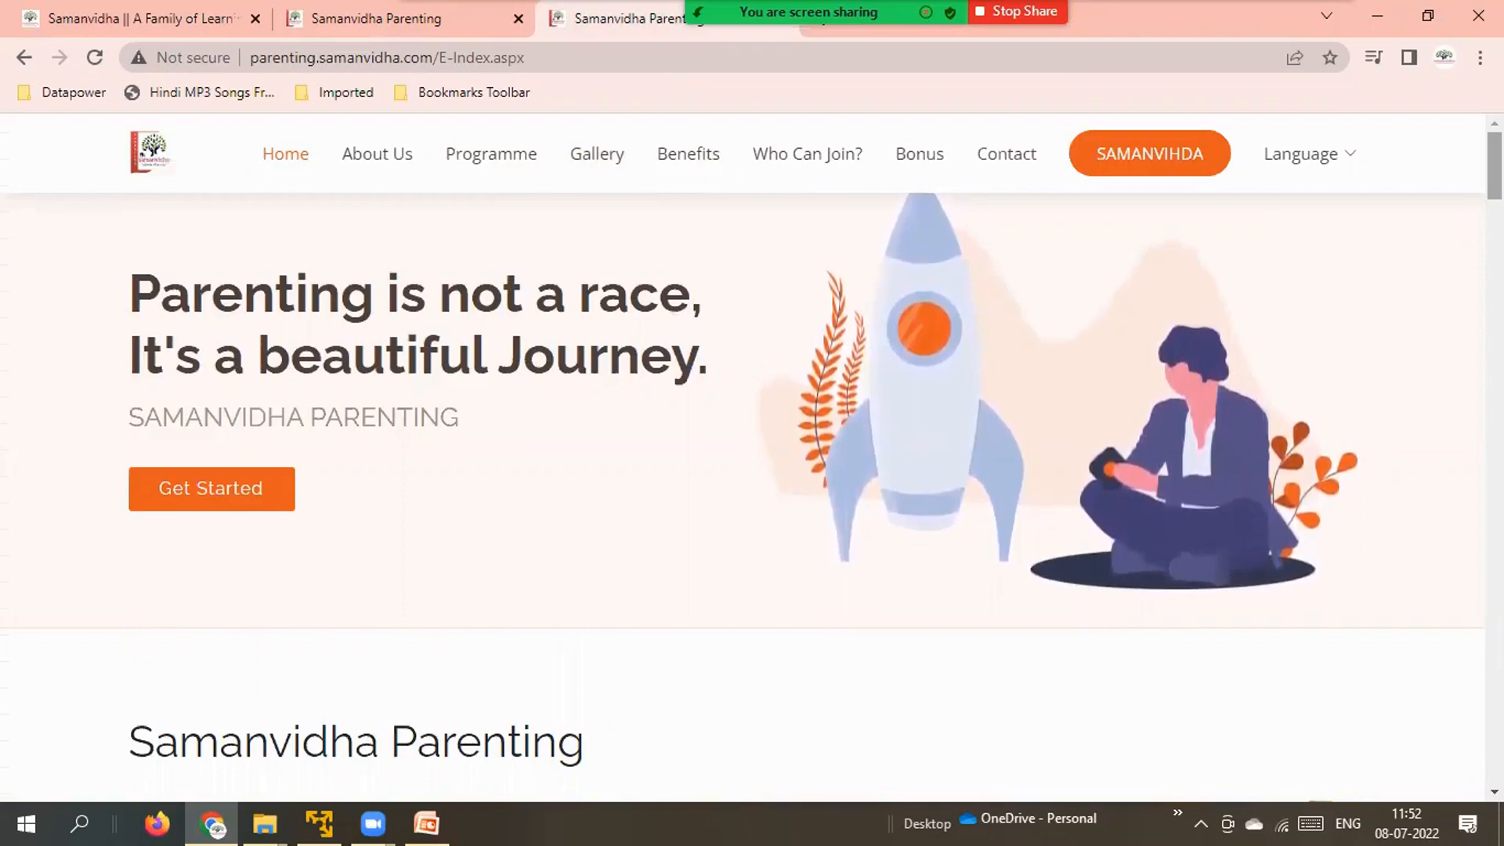
Scroll through the Parenting page, then bring VMware Player back to the front.
scroll(752, 470, down, 6)
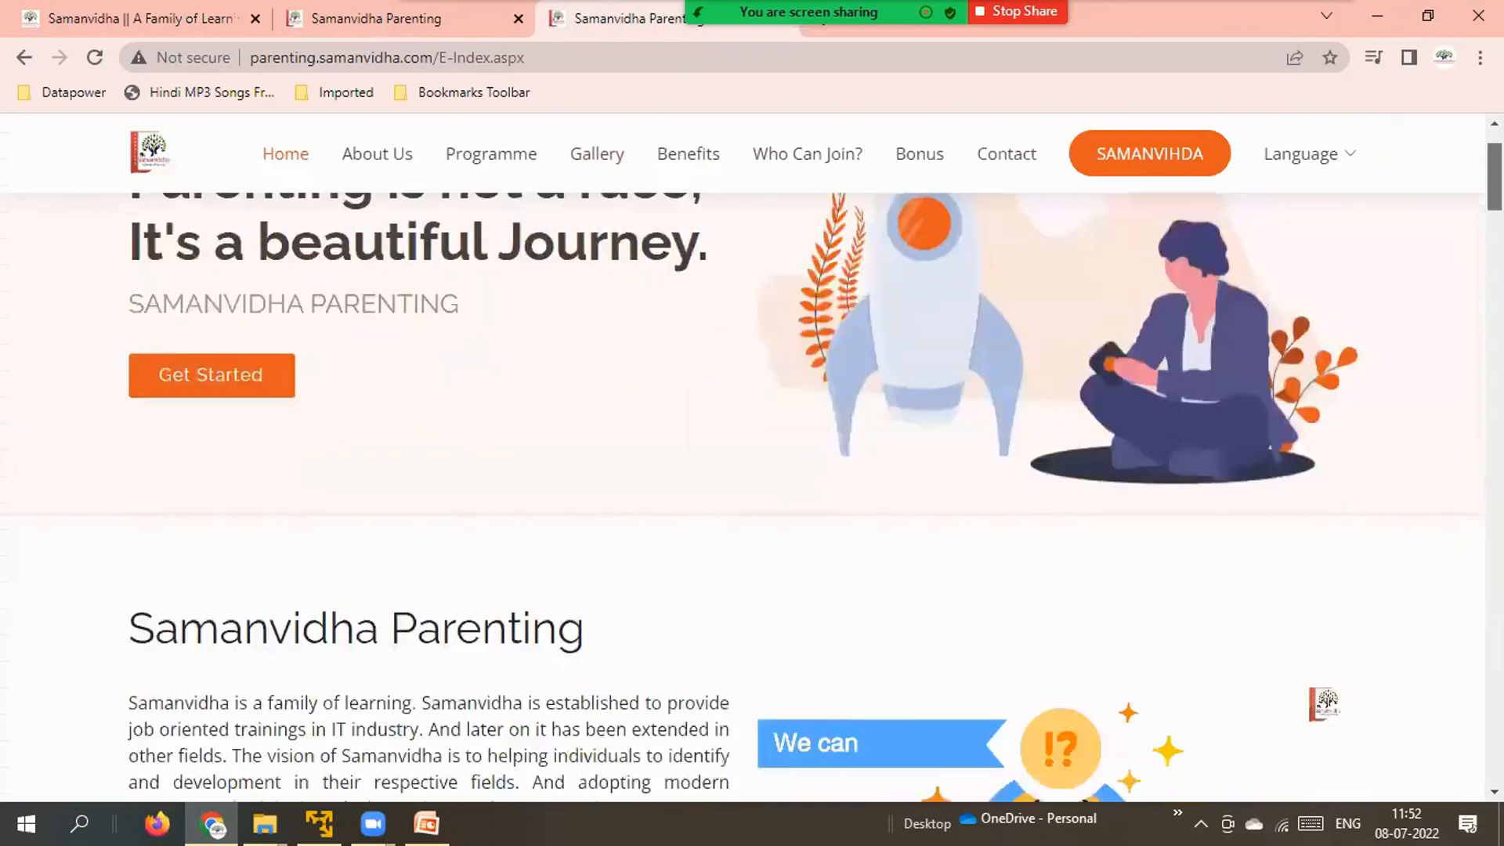
scroll(752, 471, down, 10)
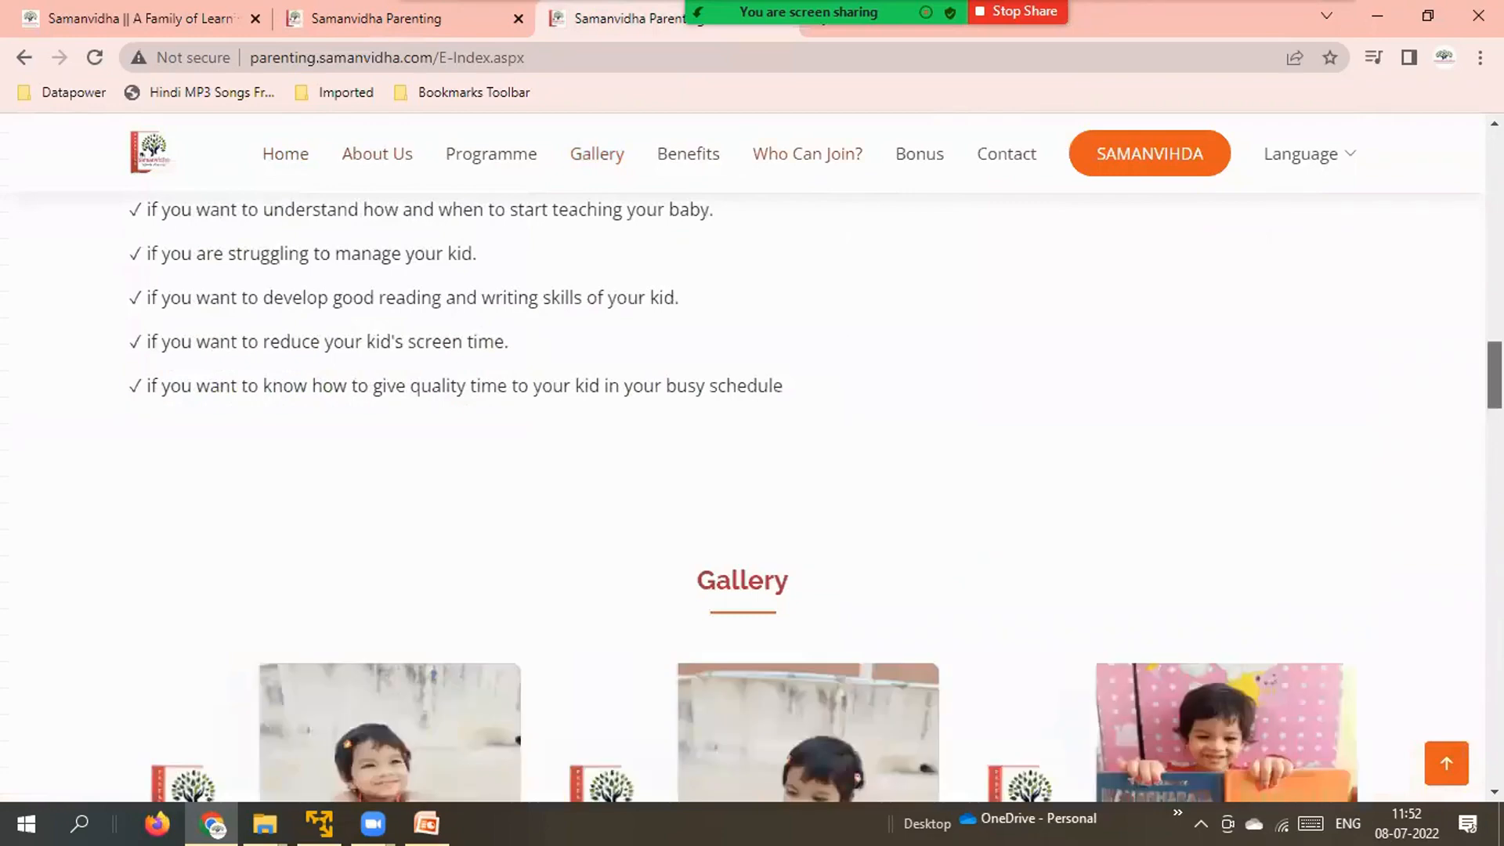
scroll(752, 470, down, 6)
scroll(752, 470, down, 10)
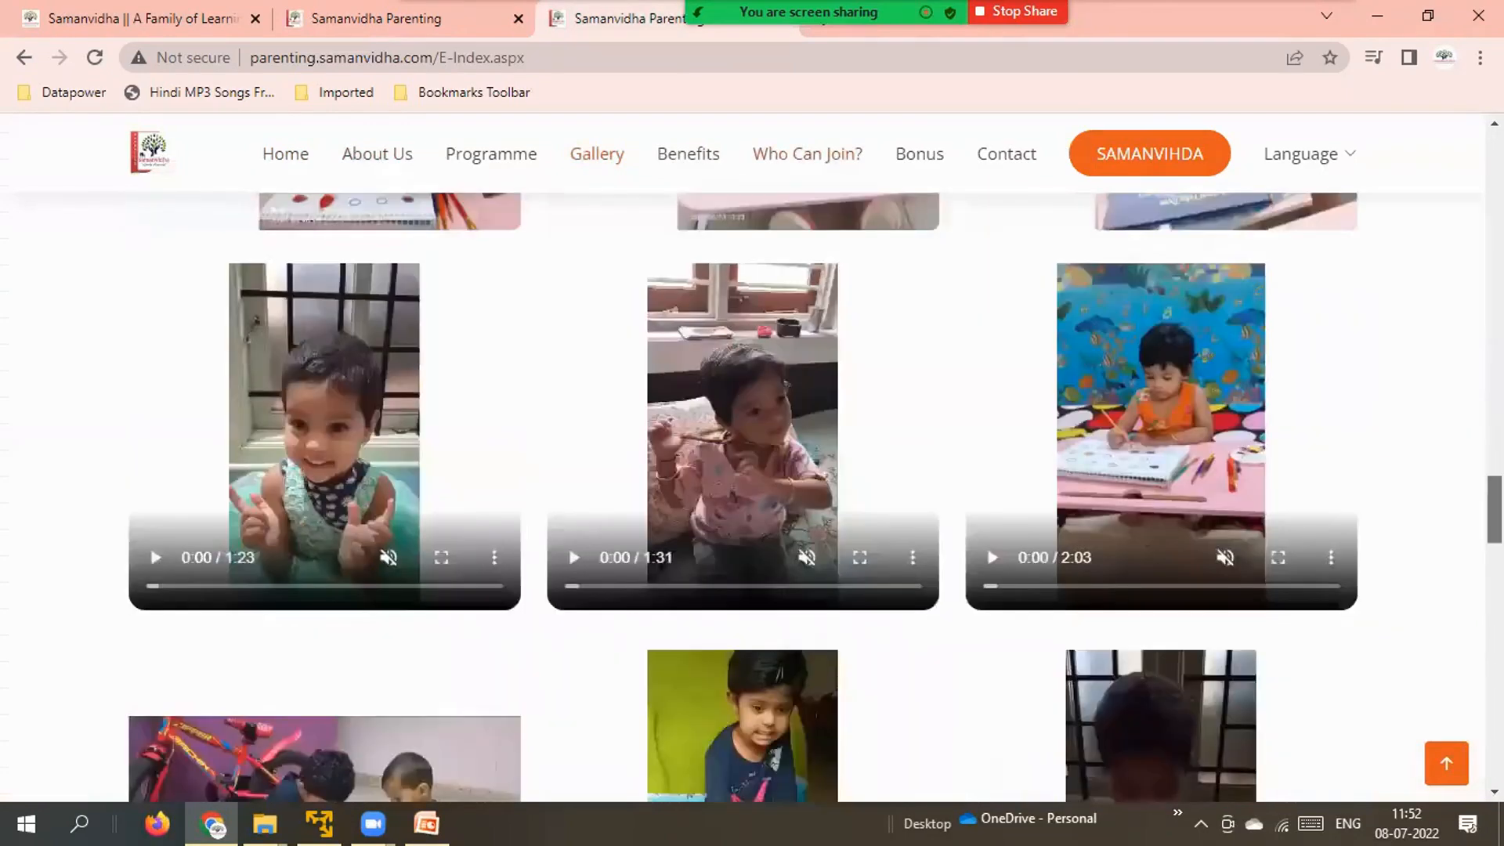
scroll(752, 470, down, 10)
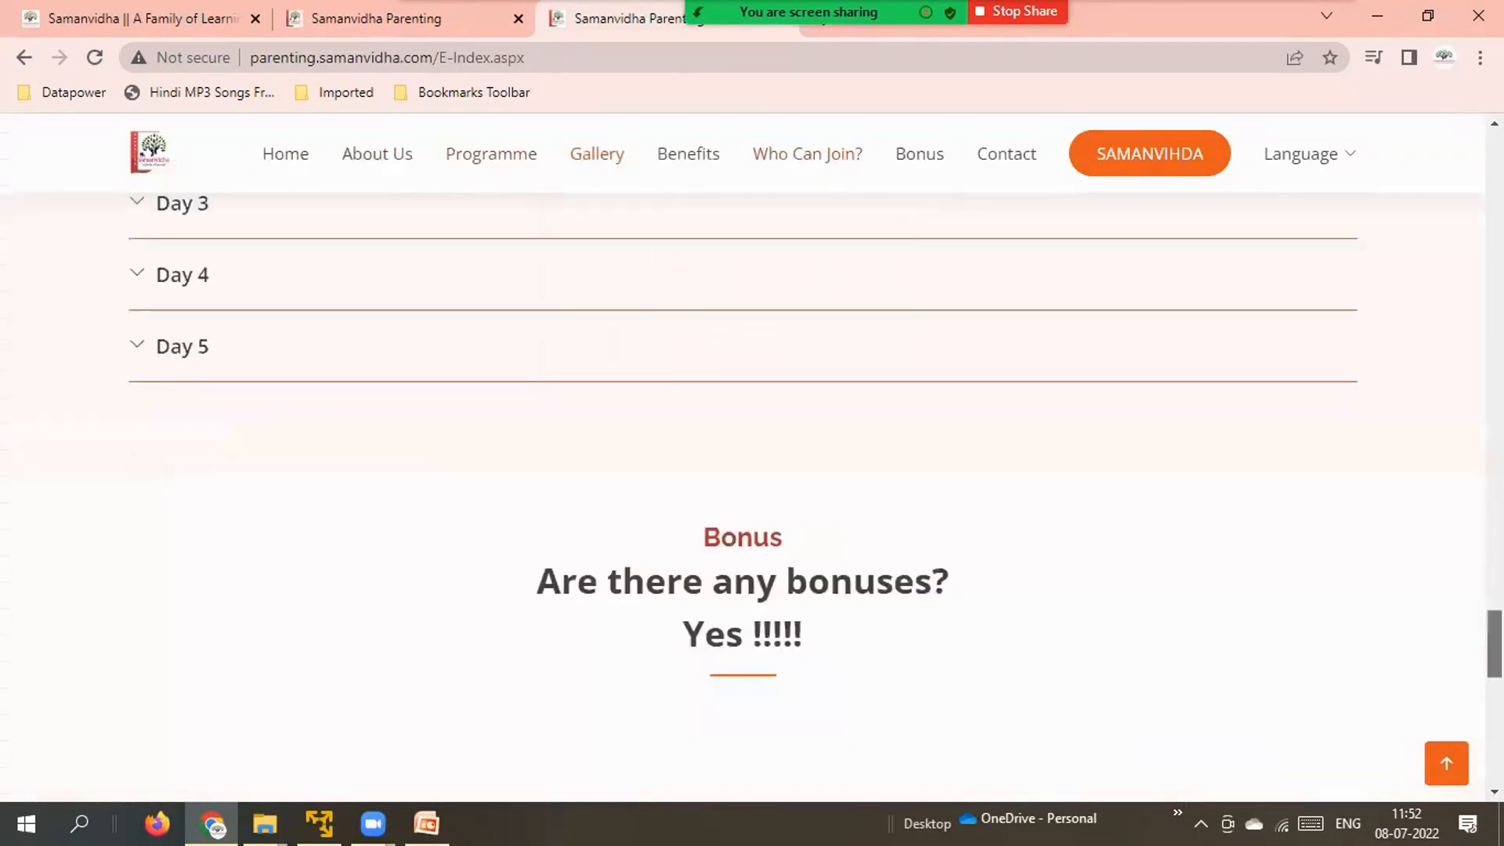
scroll(752, 470, up, 15)
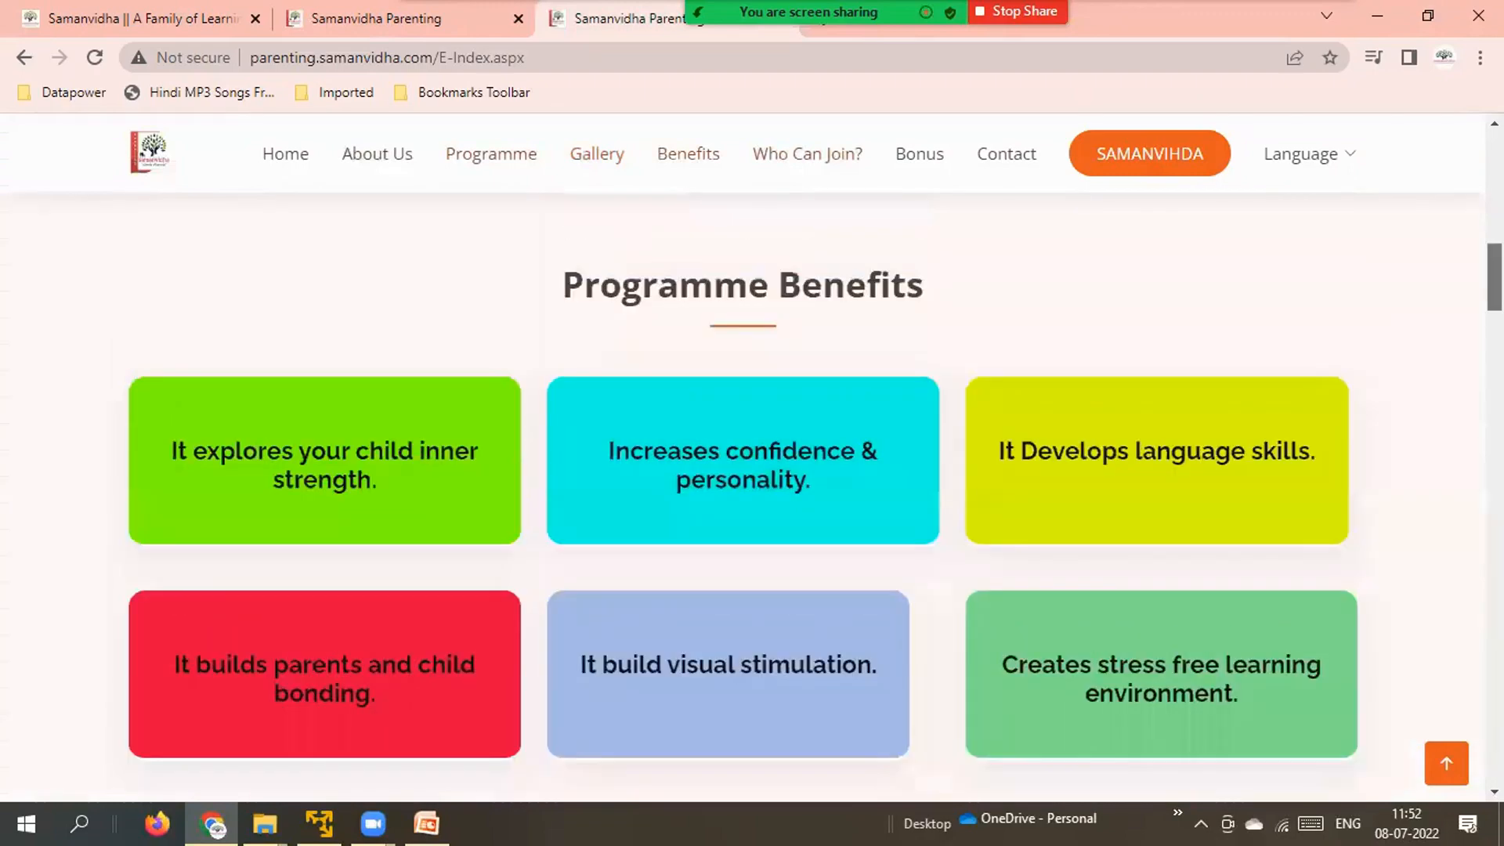
scroll(1070, 215, up, 6)
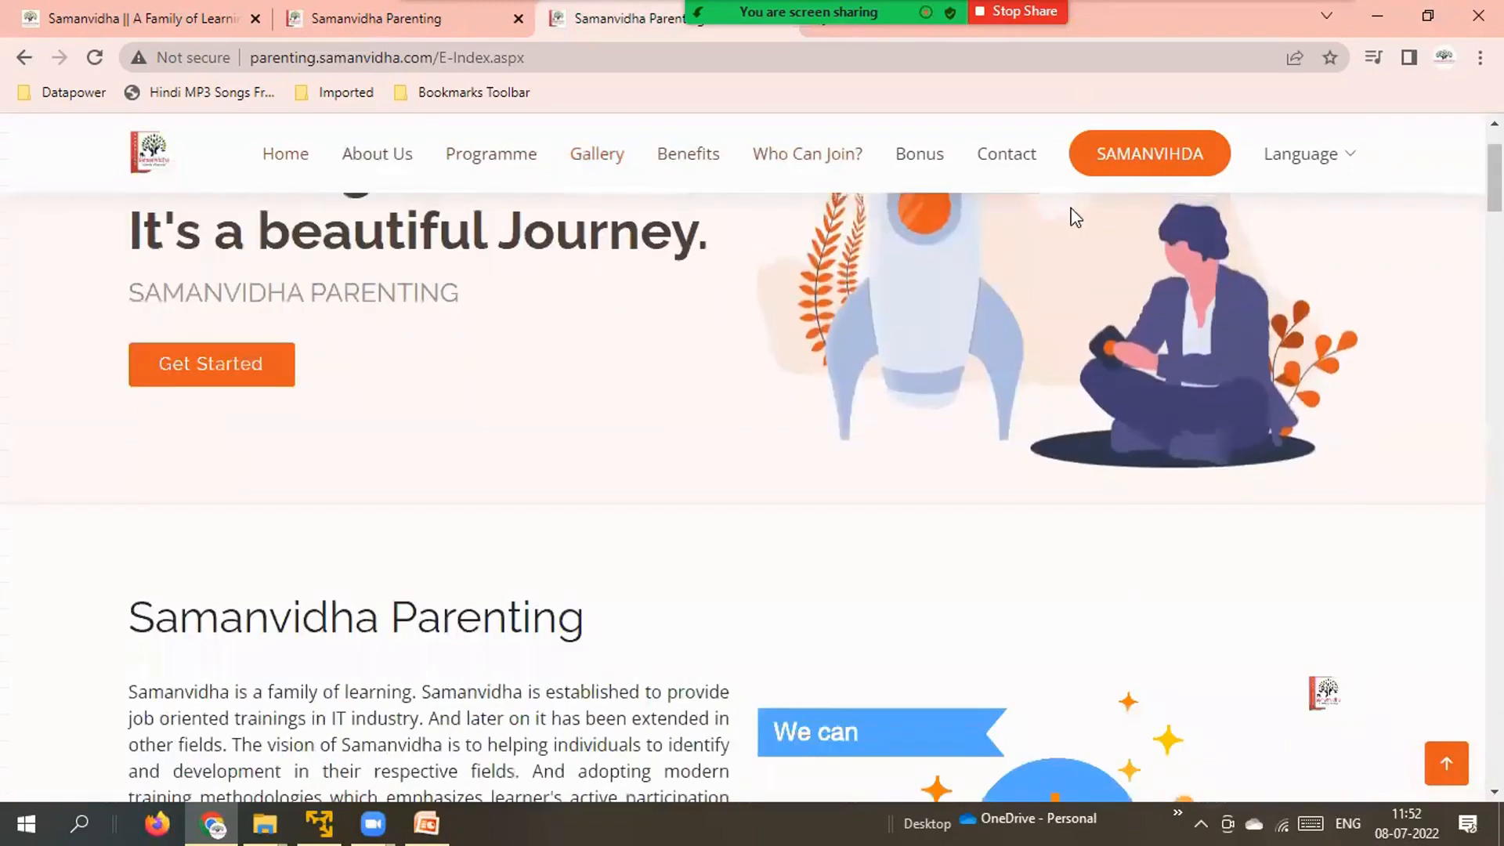
click(318, 821)
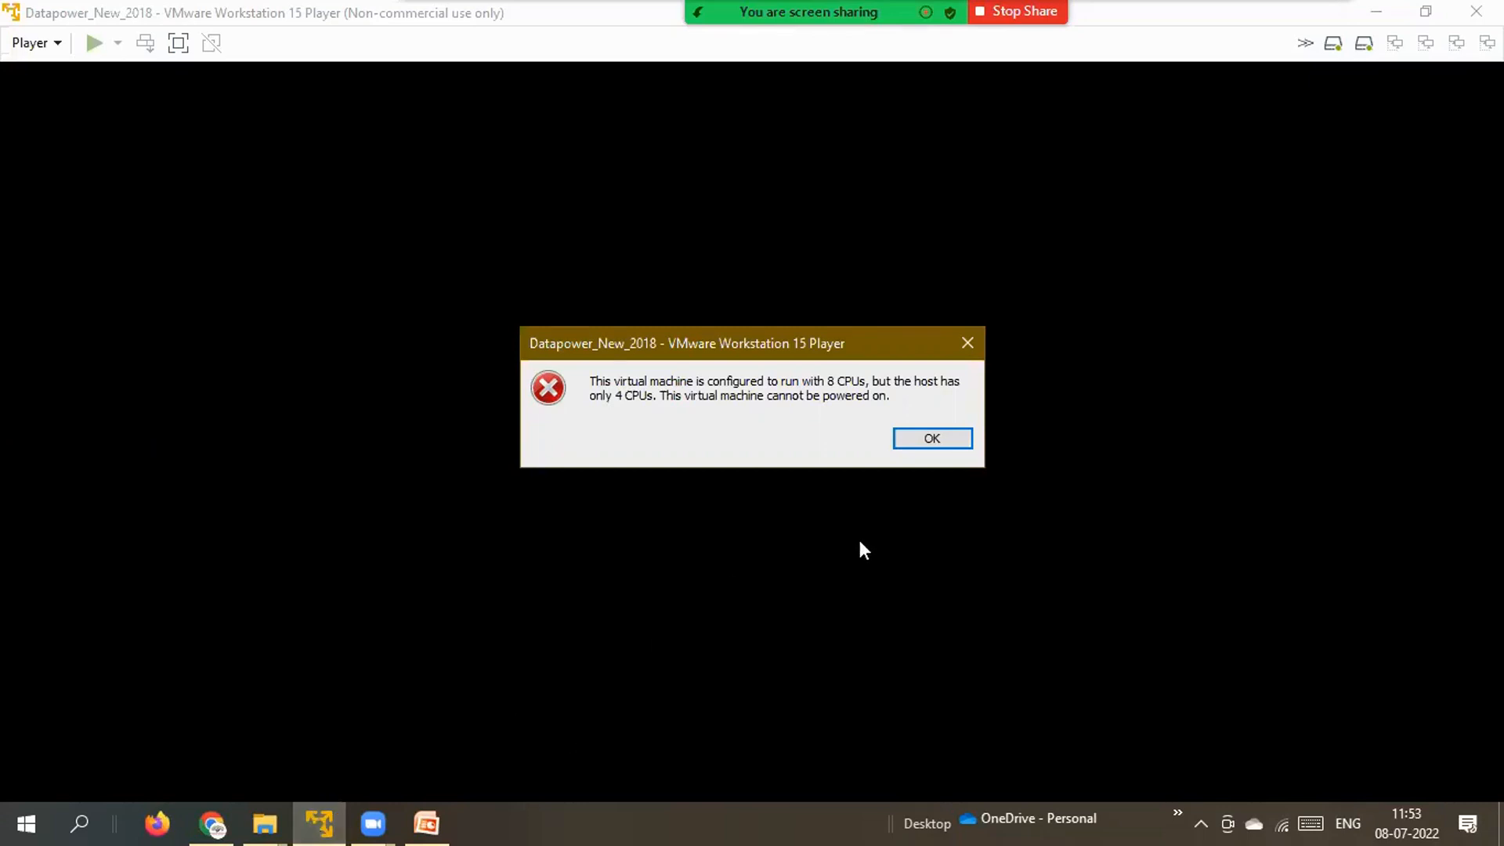
Dismiss the 8-CPU configuration error and the failed-to-start error.
click(955, 446)
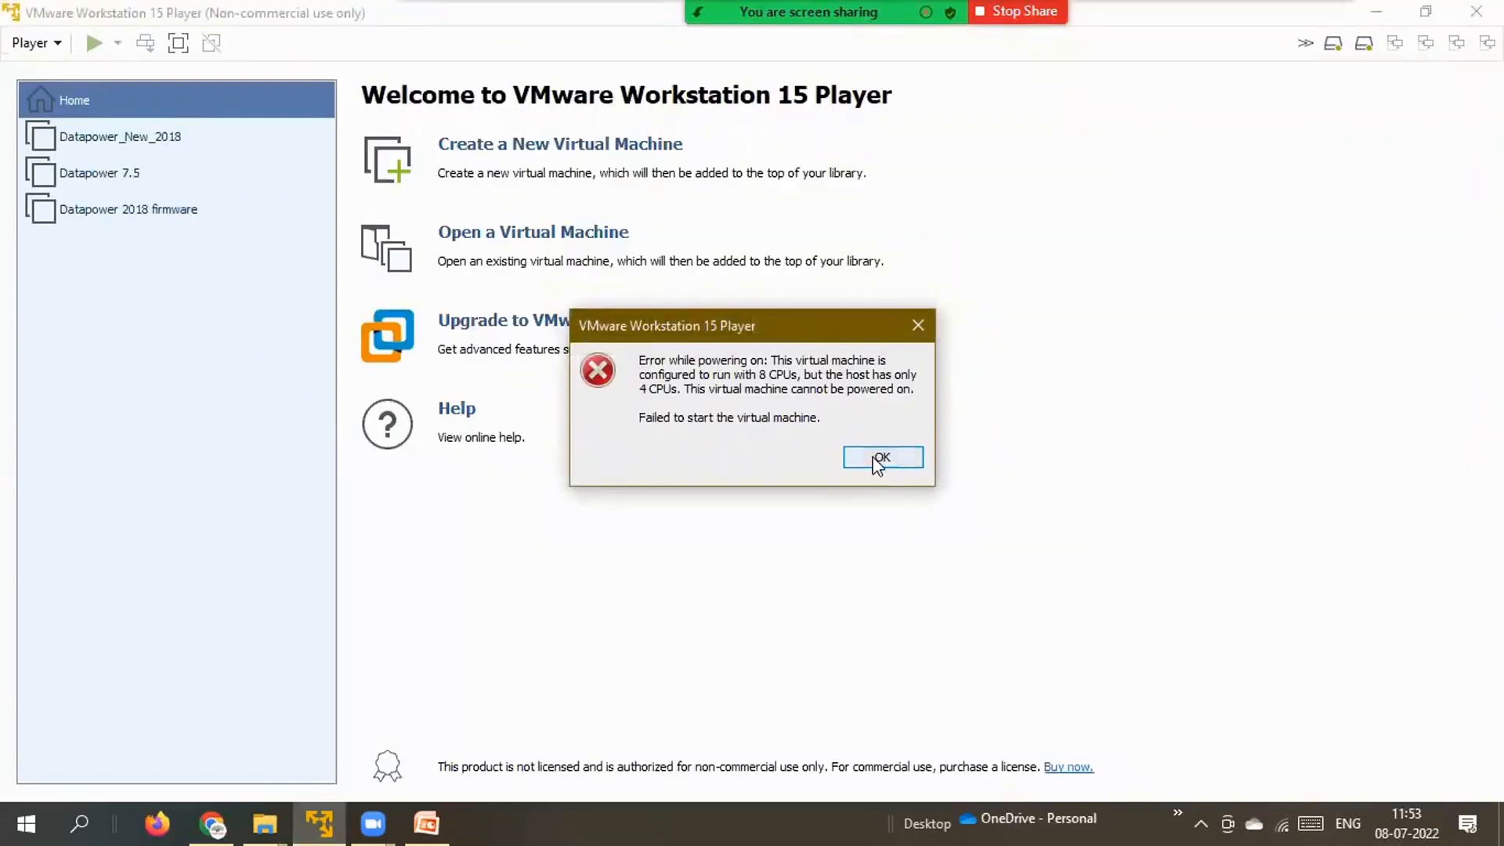
click(878, 459)
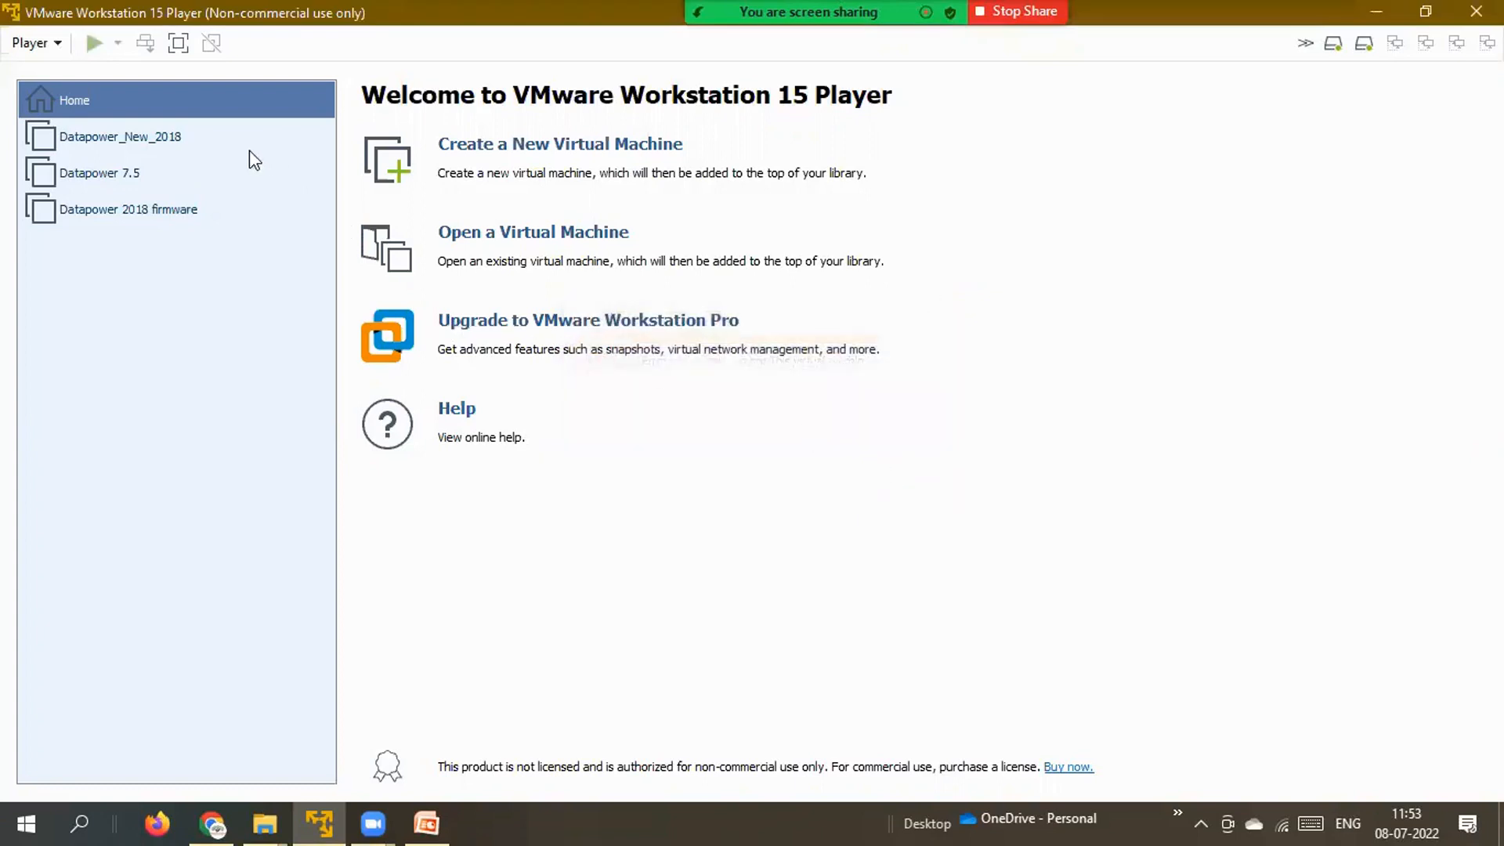
Set Datapower_New_2018's processor cores to 4 in its virtual machine settings.
click(164, 135)
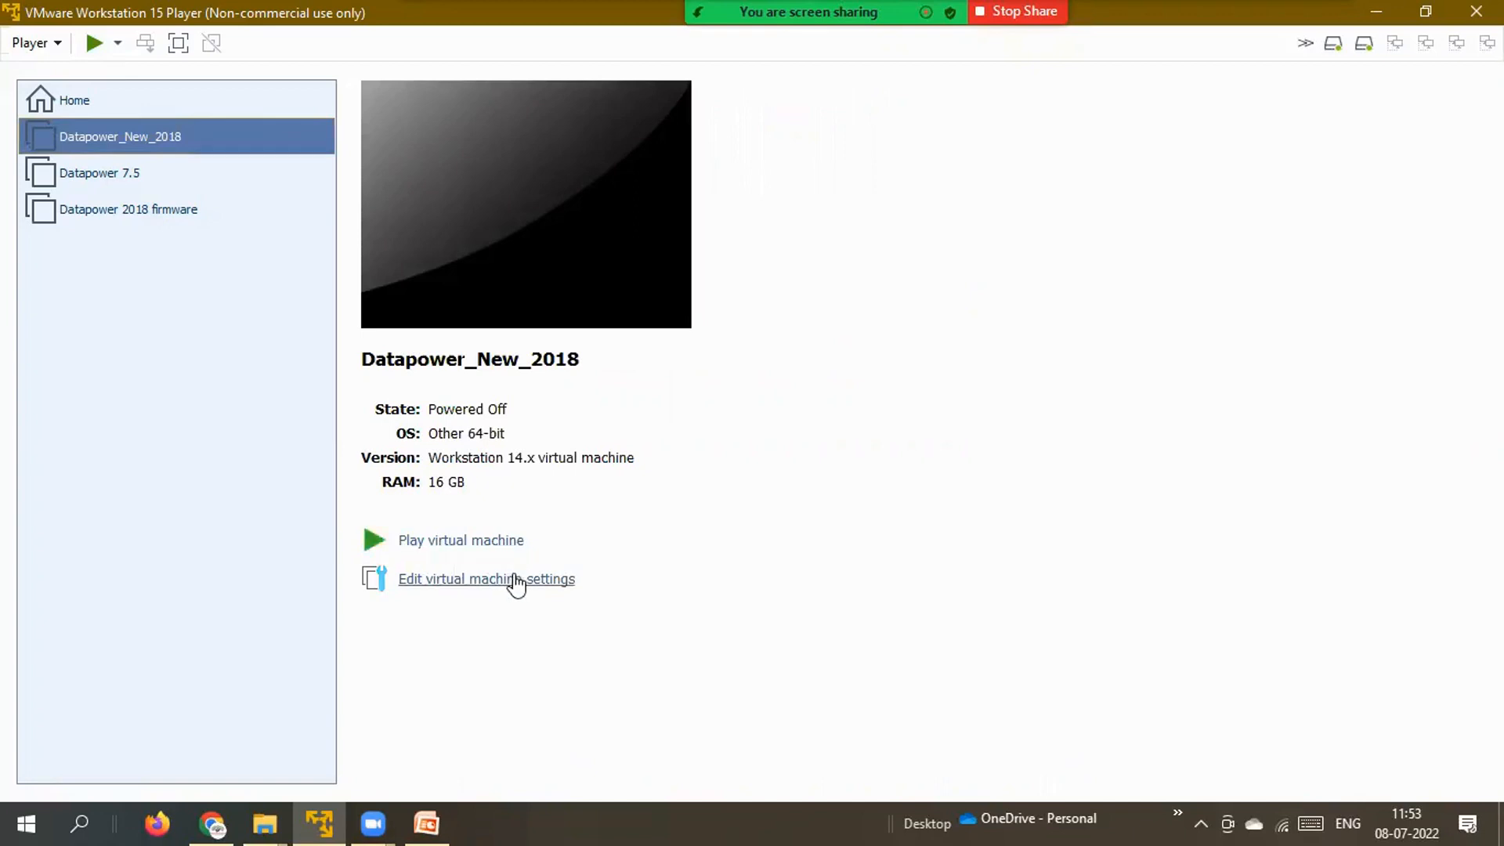
click(514, 581)
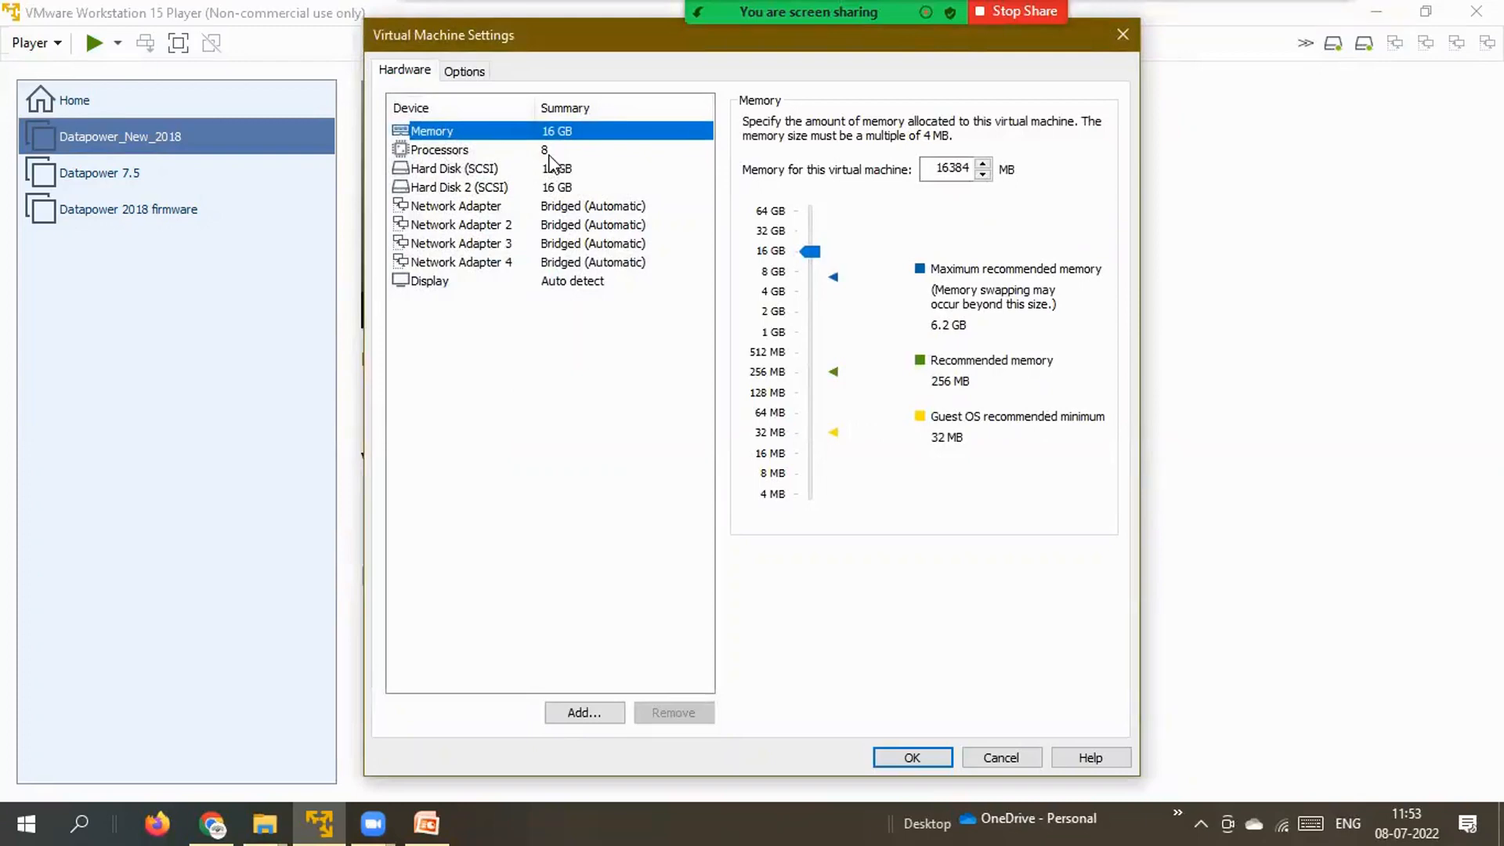
click(540, 155)
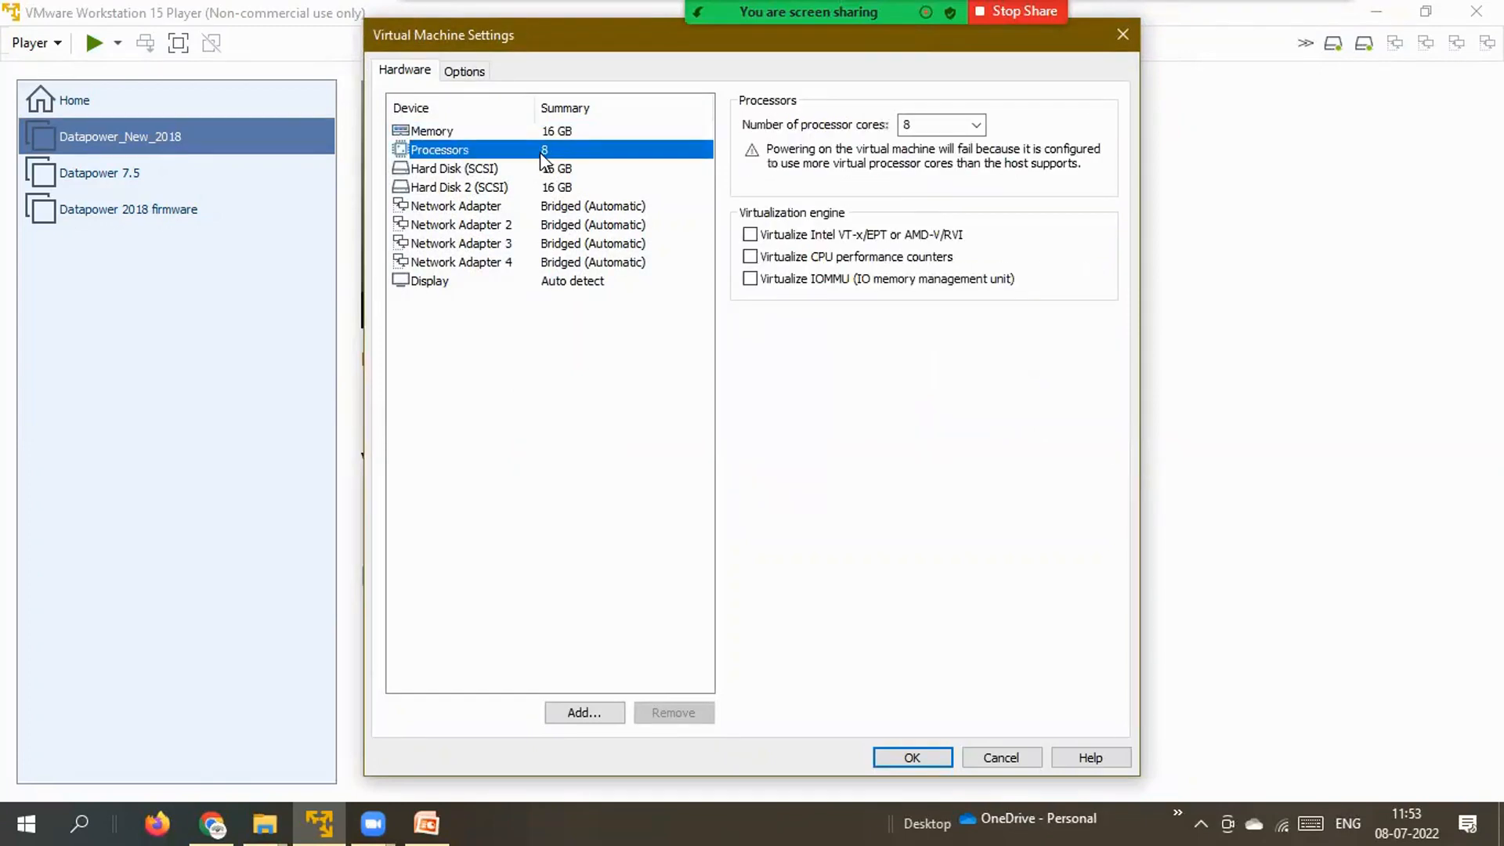
click(982, 125)
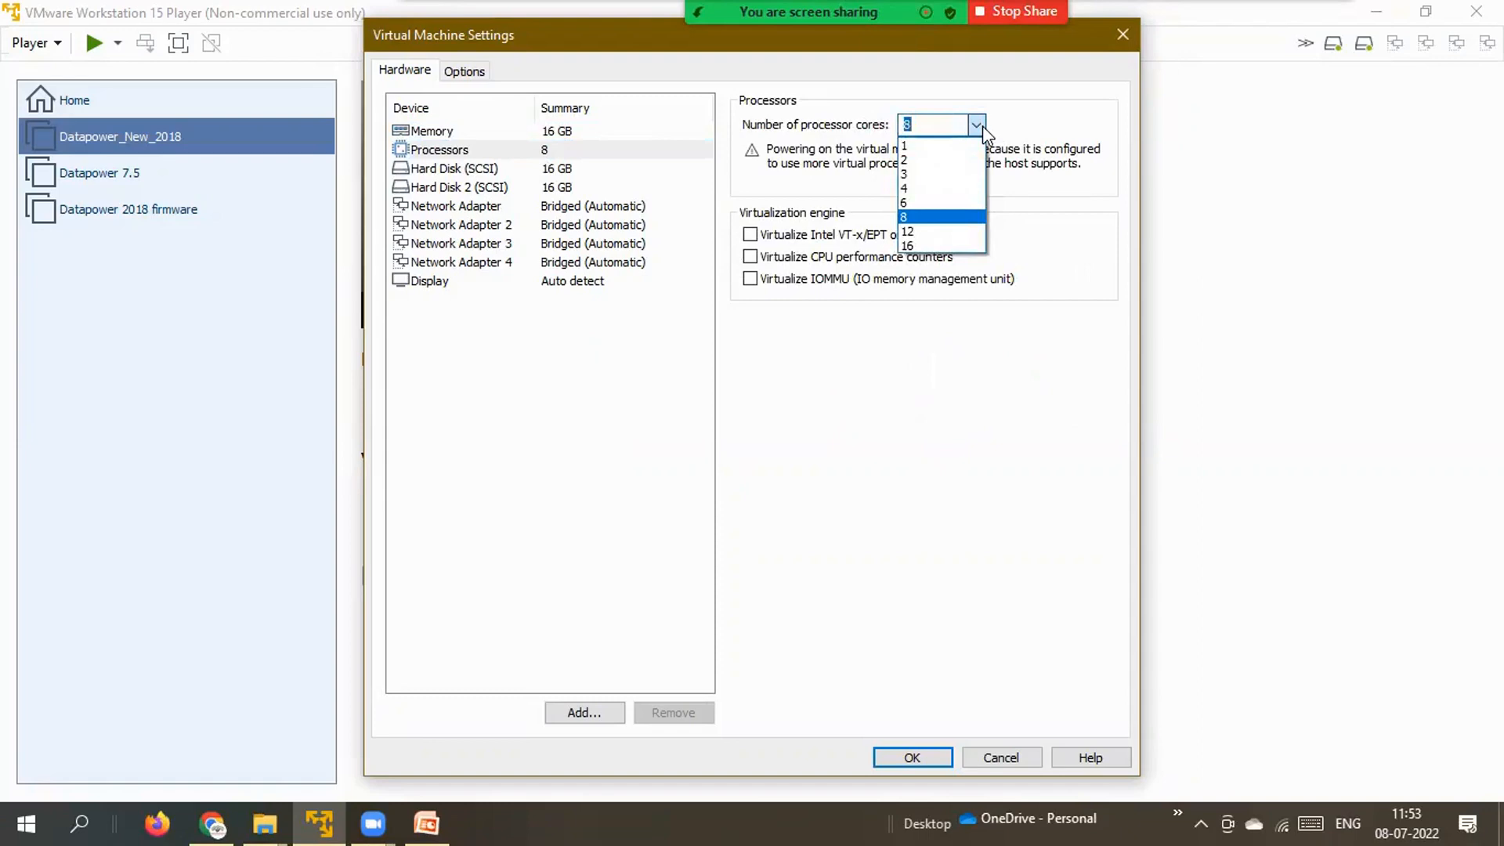
click(934, 204)
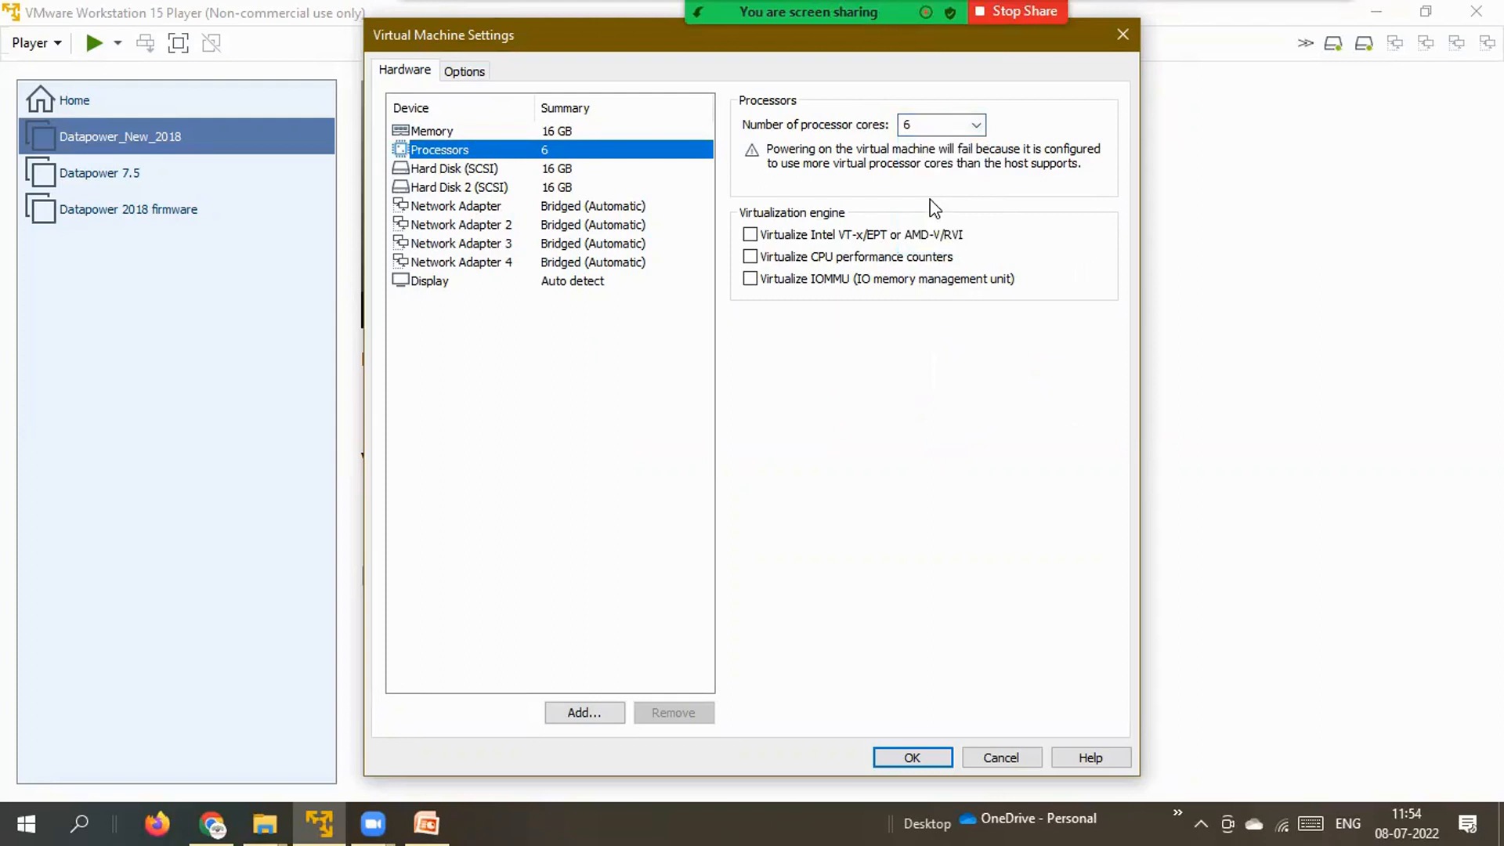
click(977, 125)
click(936, 189)
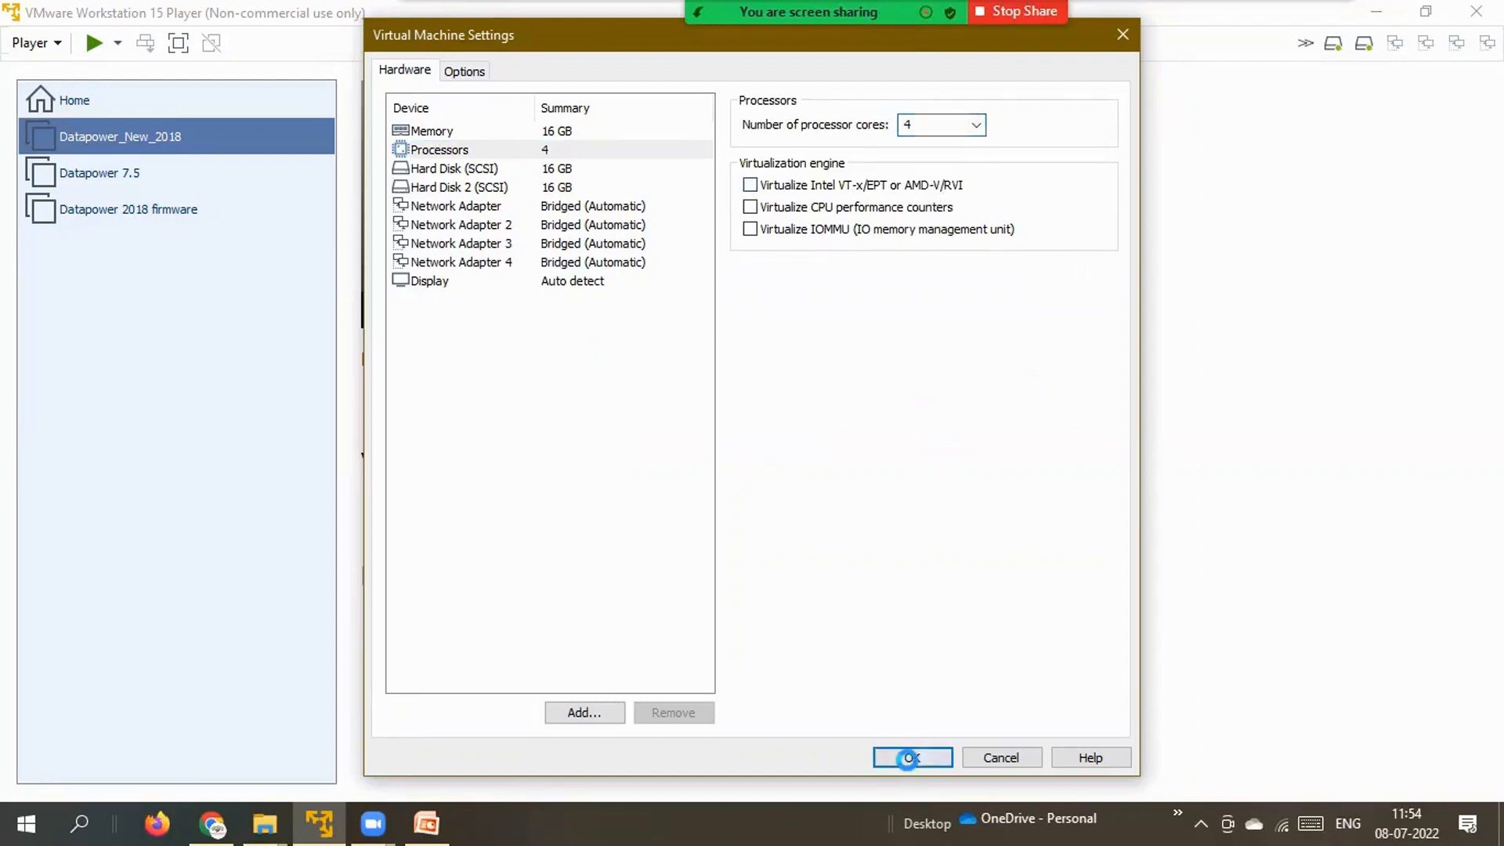
click(912, 758)
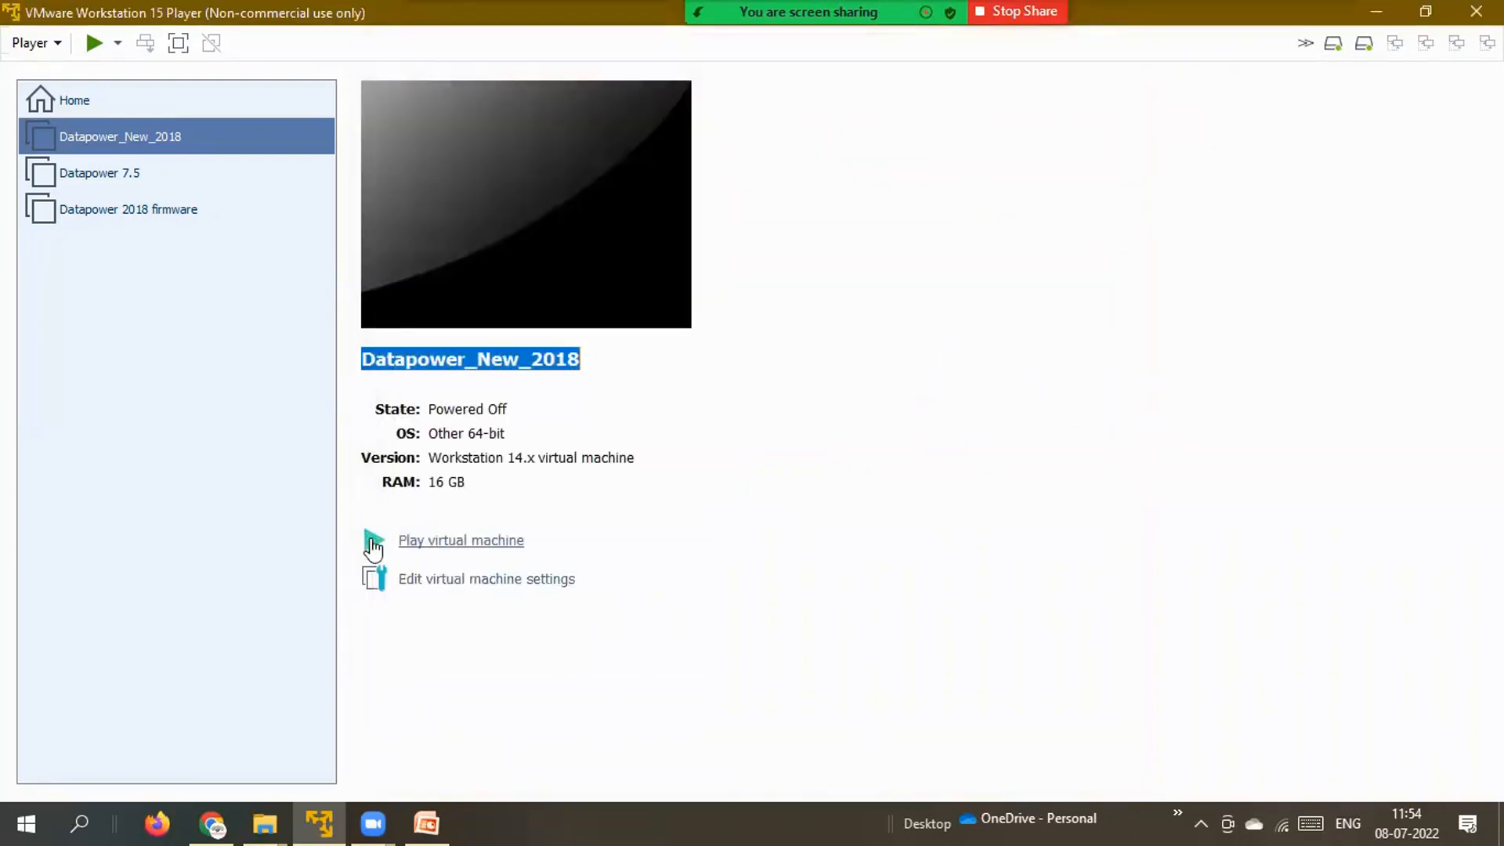
click(462, 540)
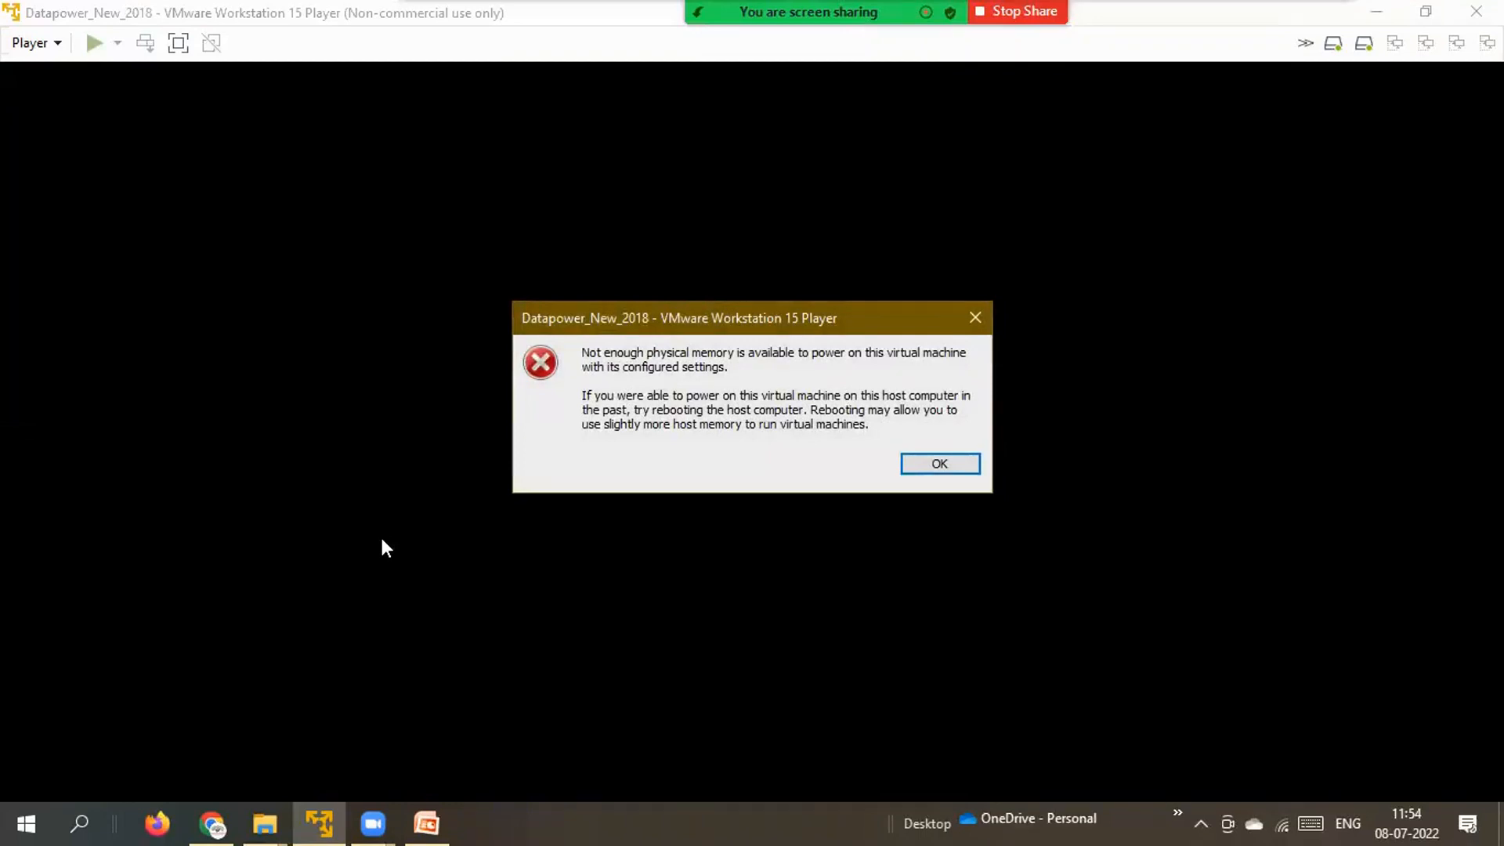
click(938, 464)
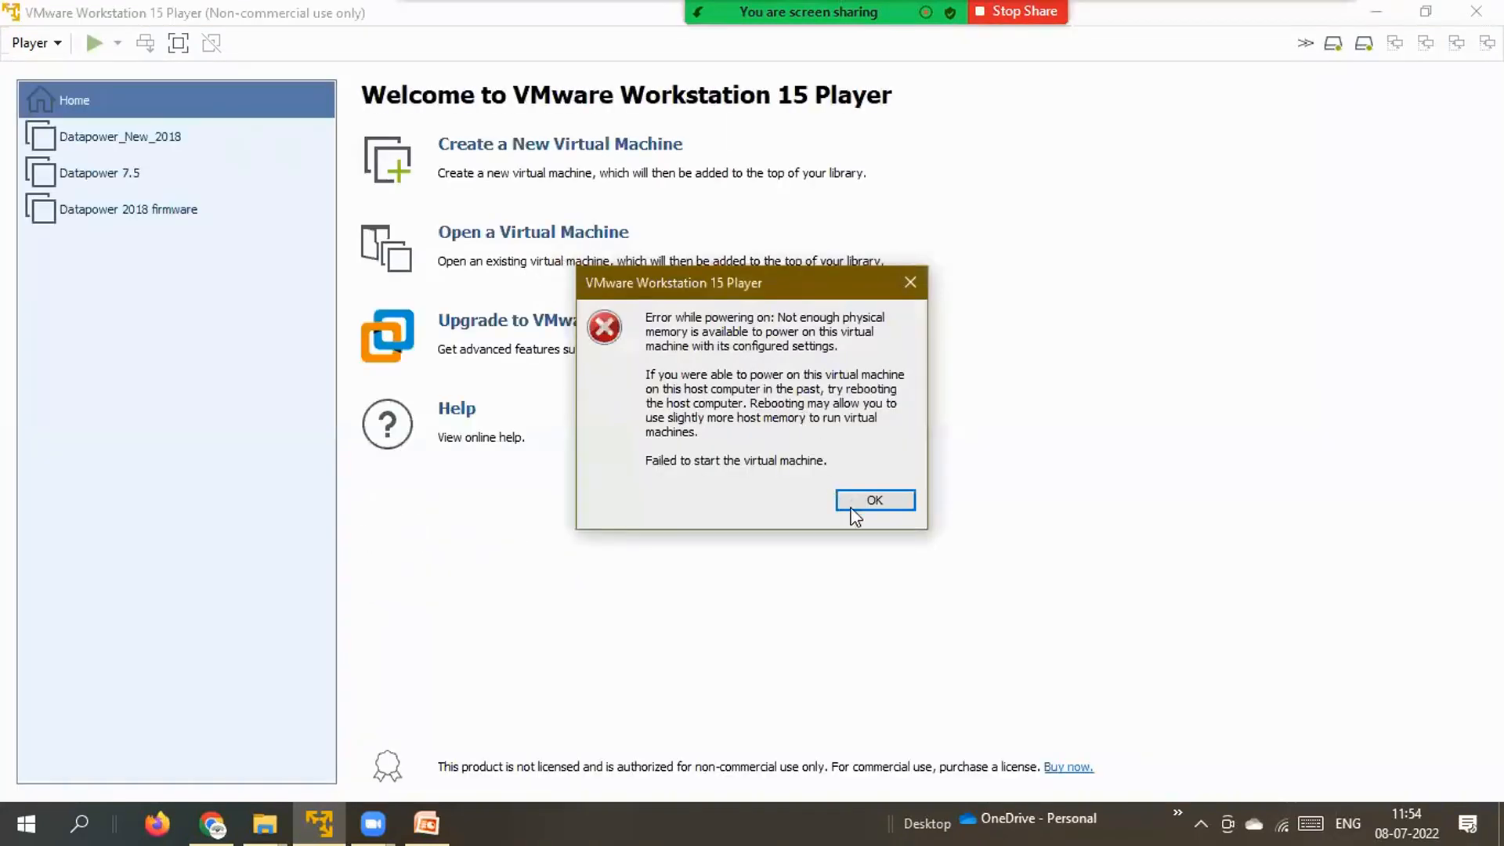
click(855, 511)
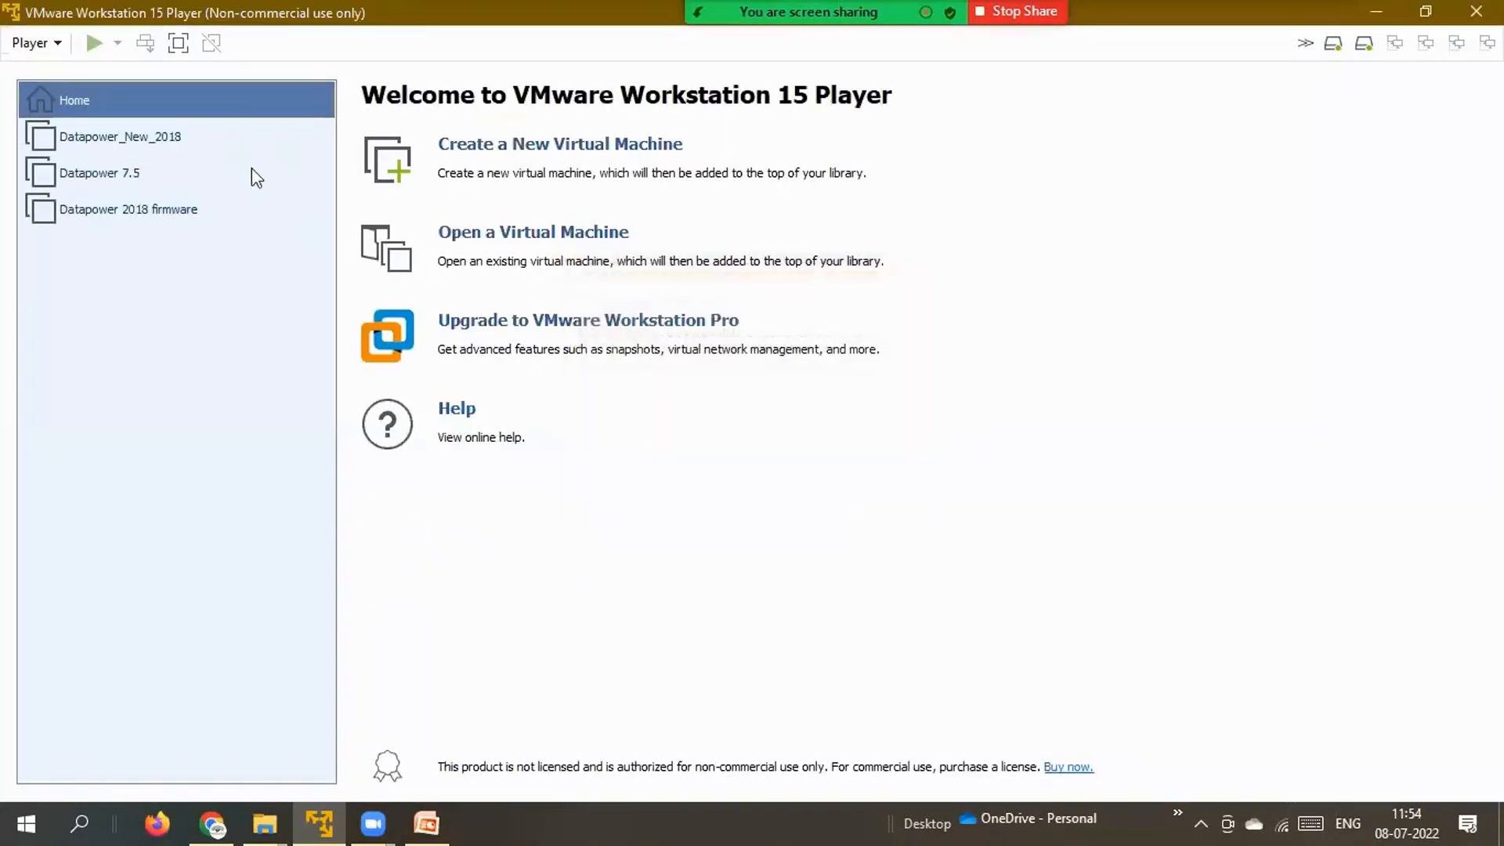
click(166, 137)
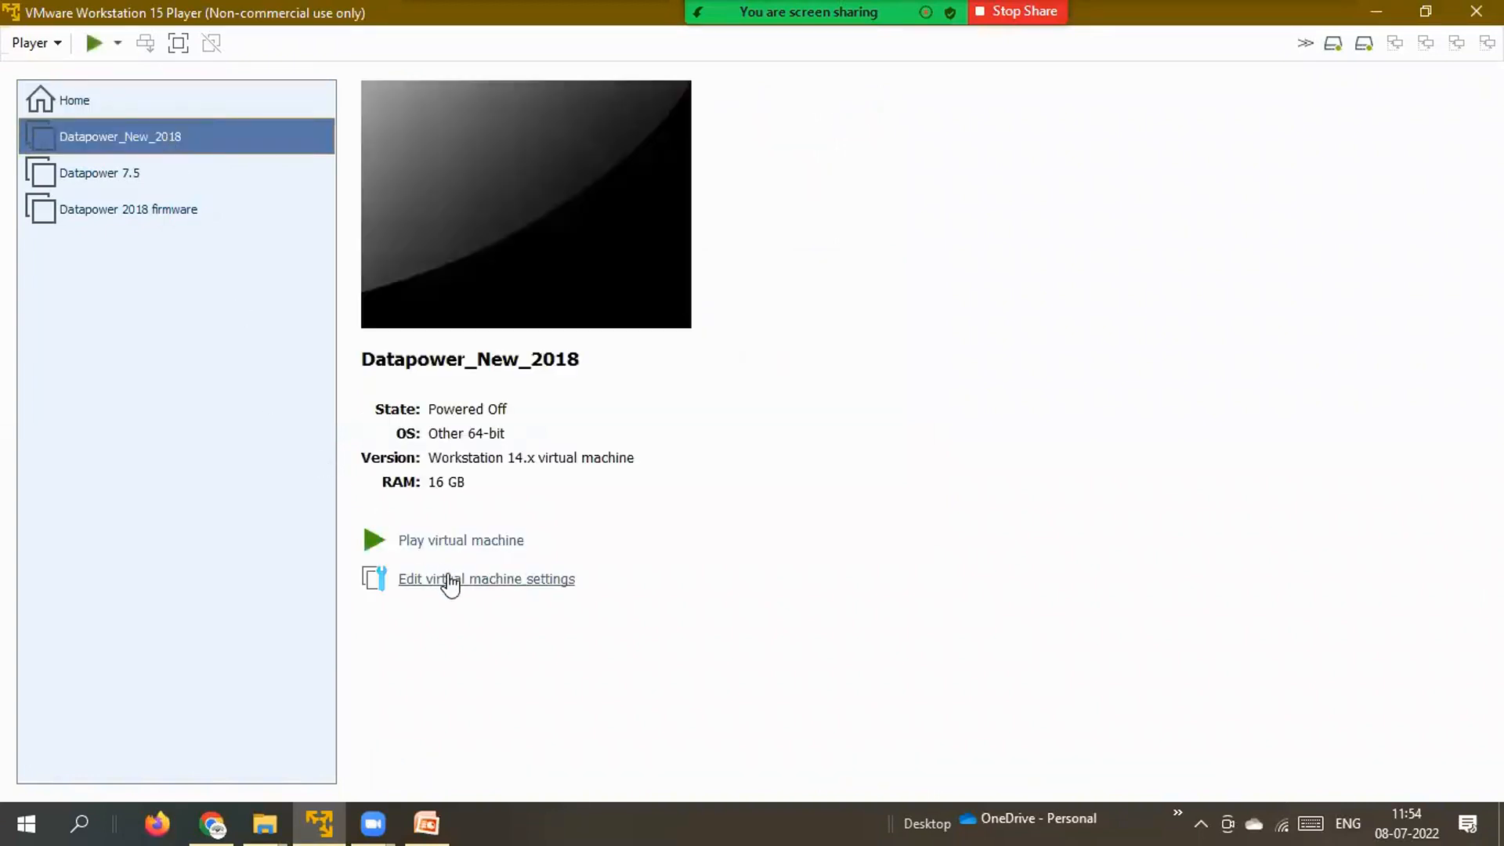
Lower Datapower_New_2018's memory from 16 GB to 6208 MB and save the settings.
click(449, 578)
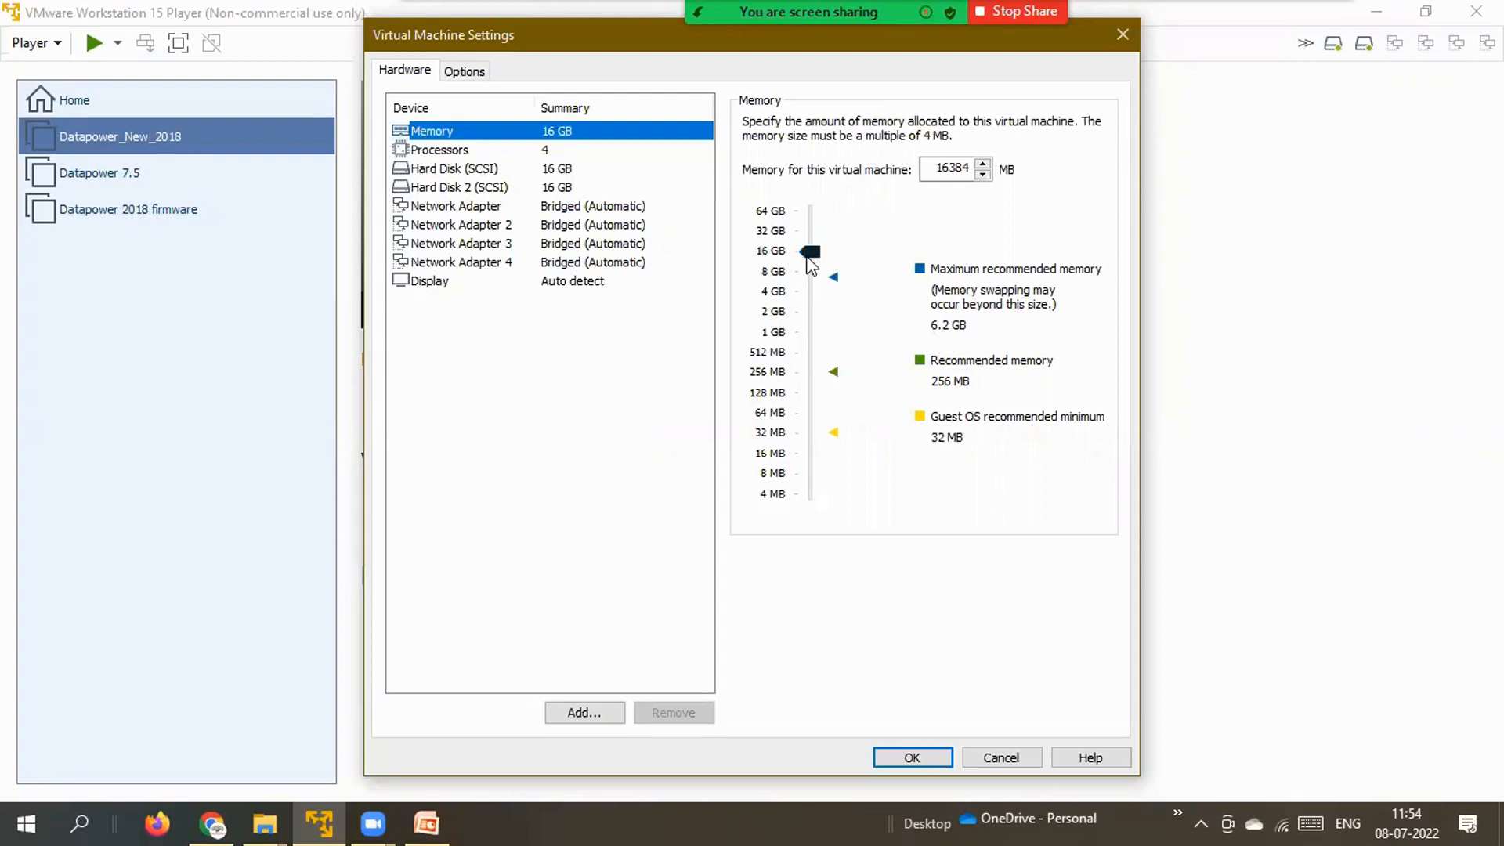
drag(807, 258, 807, 269)
click(961, 171)
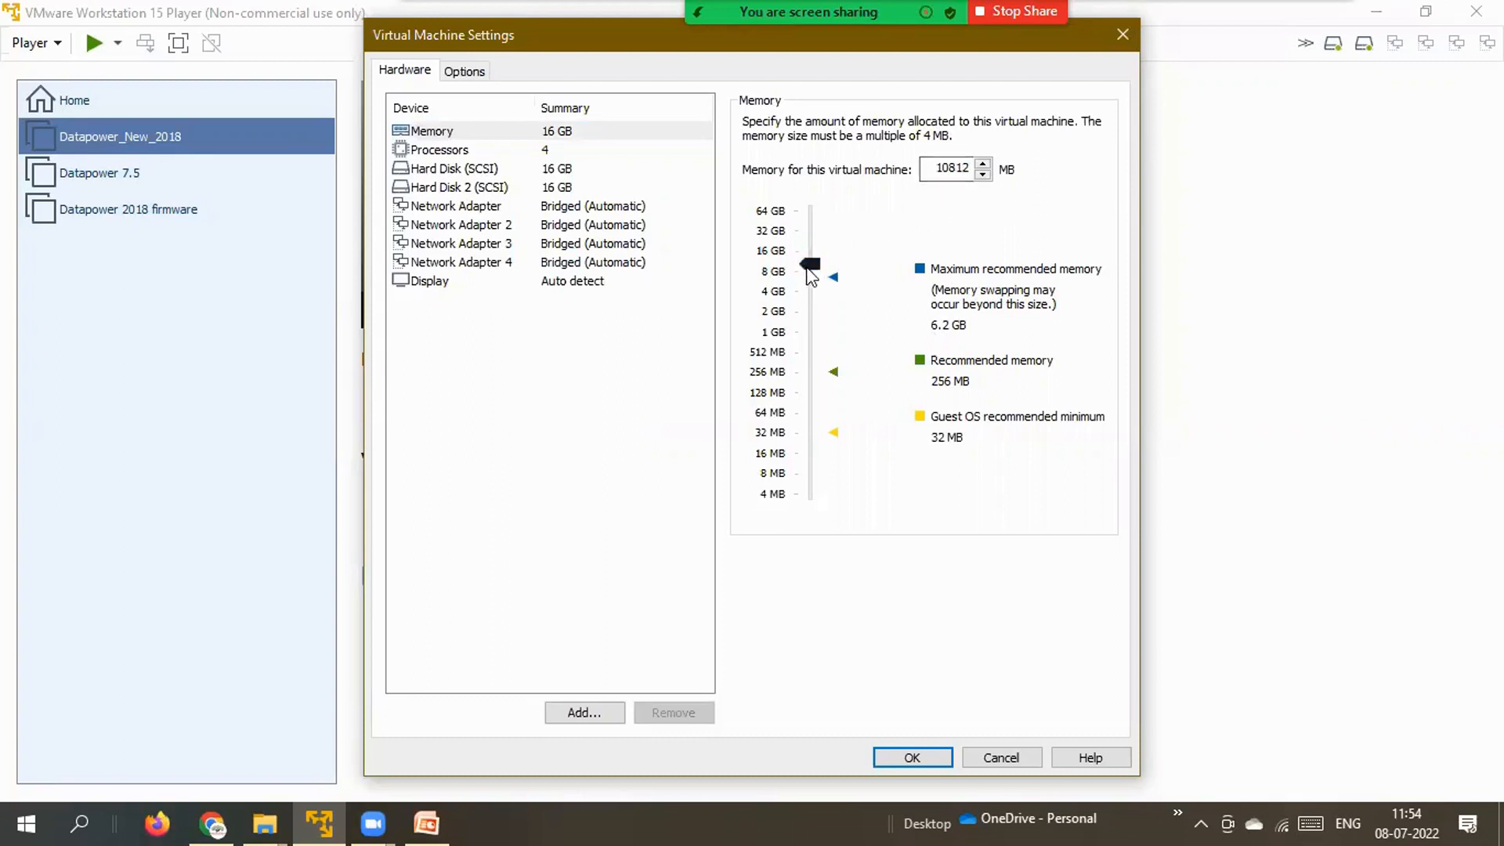
drag(810, 275, 811, 291)
click(911, 760)
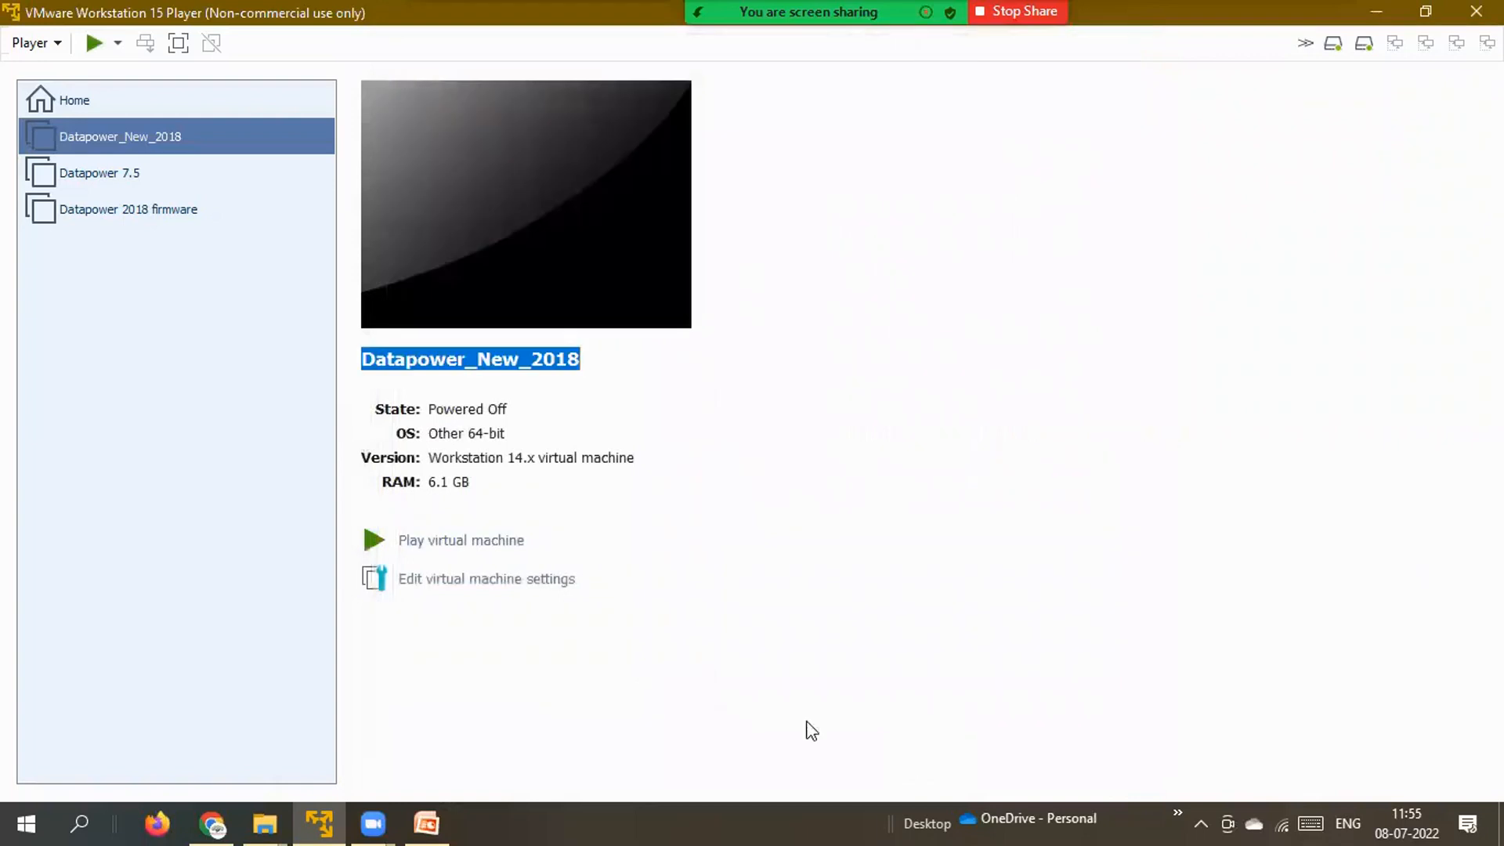
Power on Datapower_New_2018 and let it boot to the DataPower console login prompt.
click(372, 542)
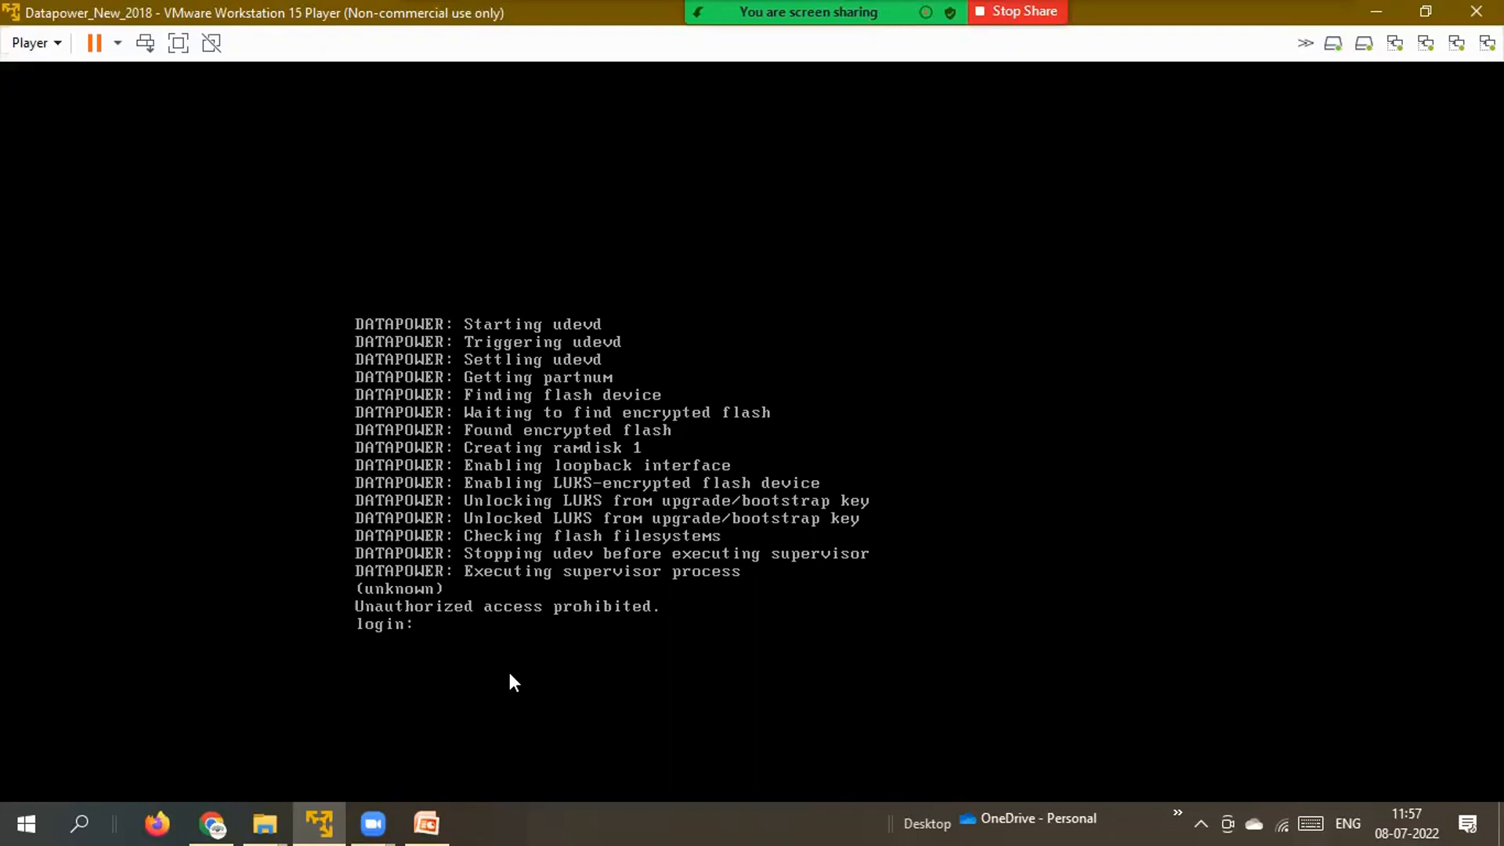
Log in to the DataPower console as admin and continue past the operational modes warning.
click(510, 674)
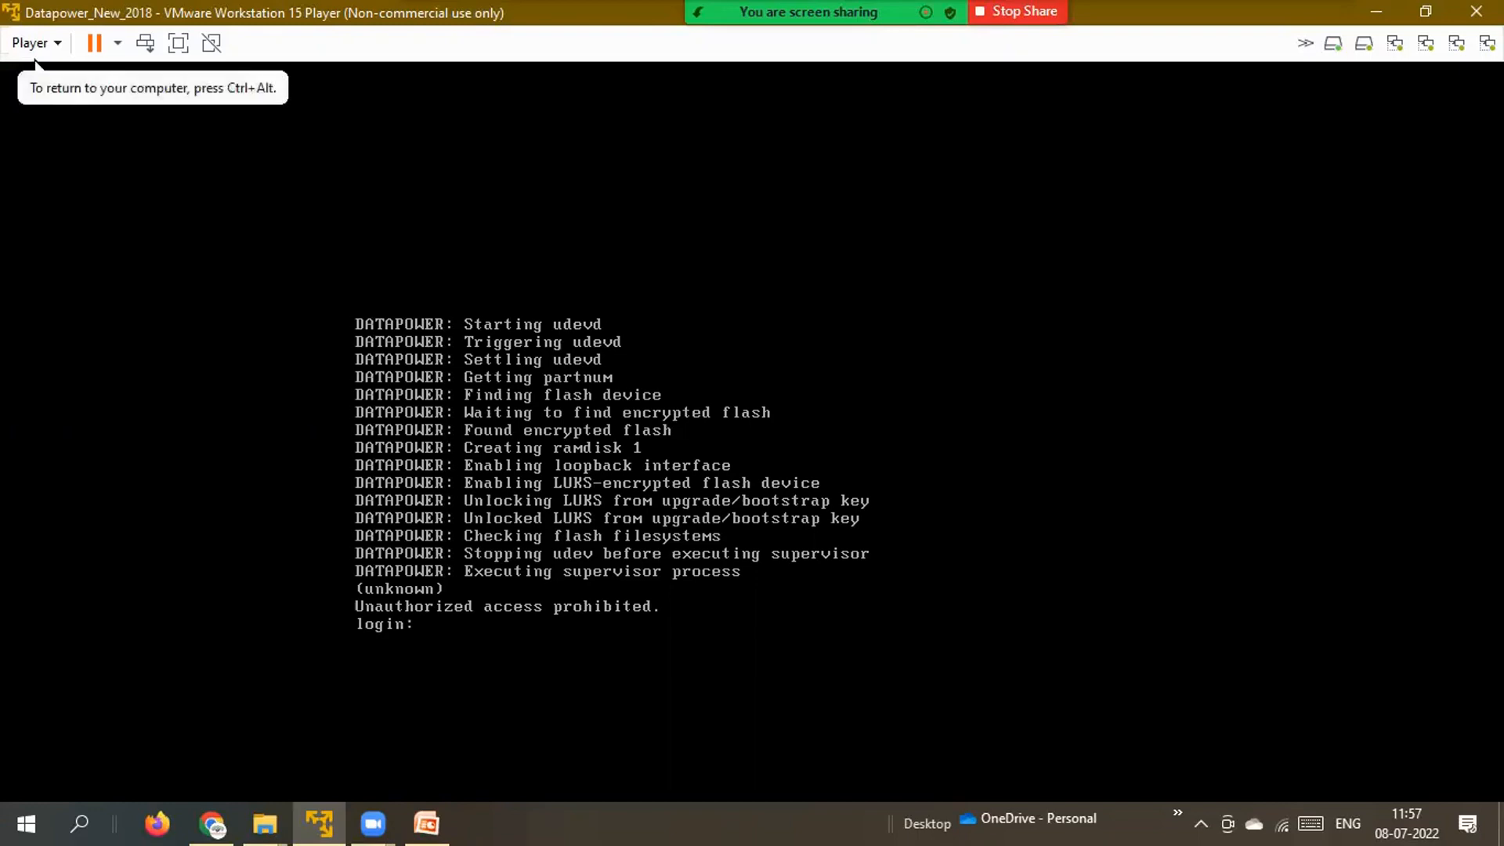
text(admin)
key(Return)
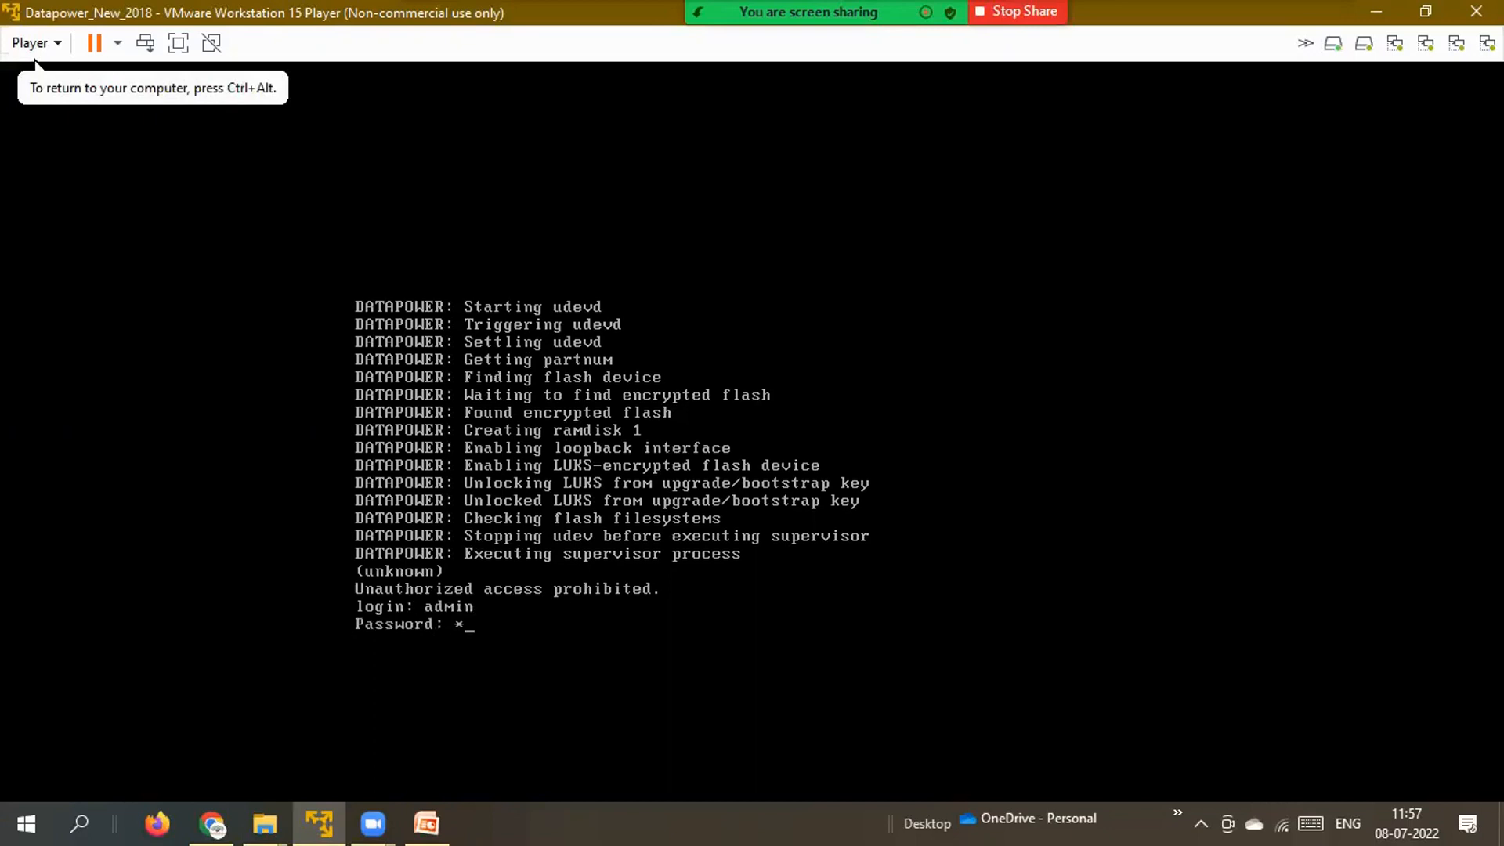
text(admin)
key(Return)
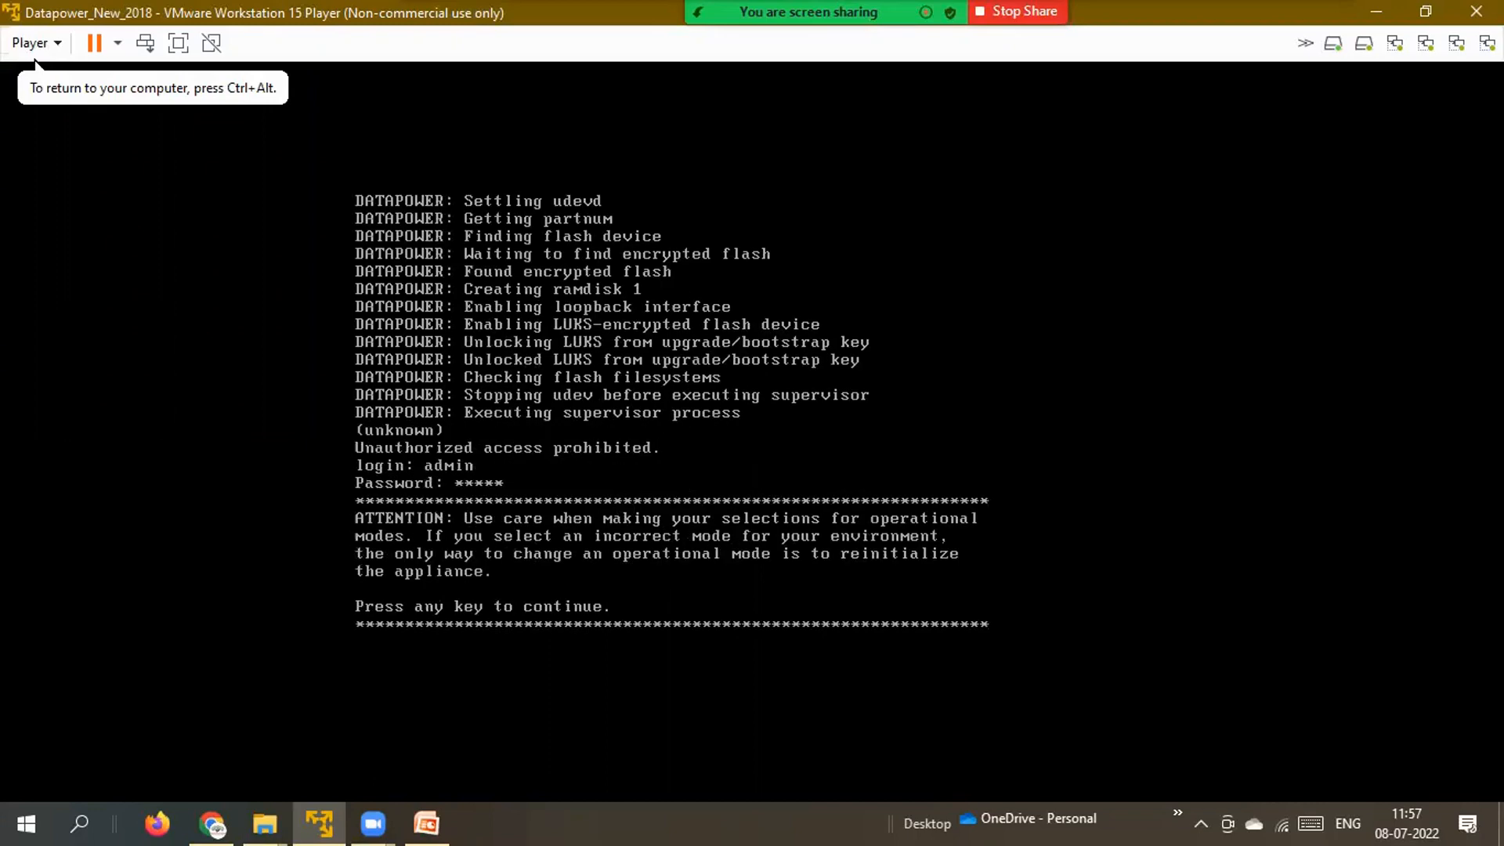
key(Return)
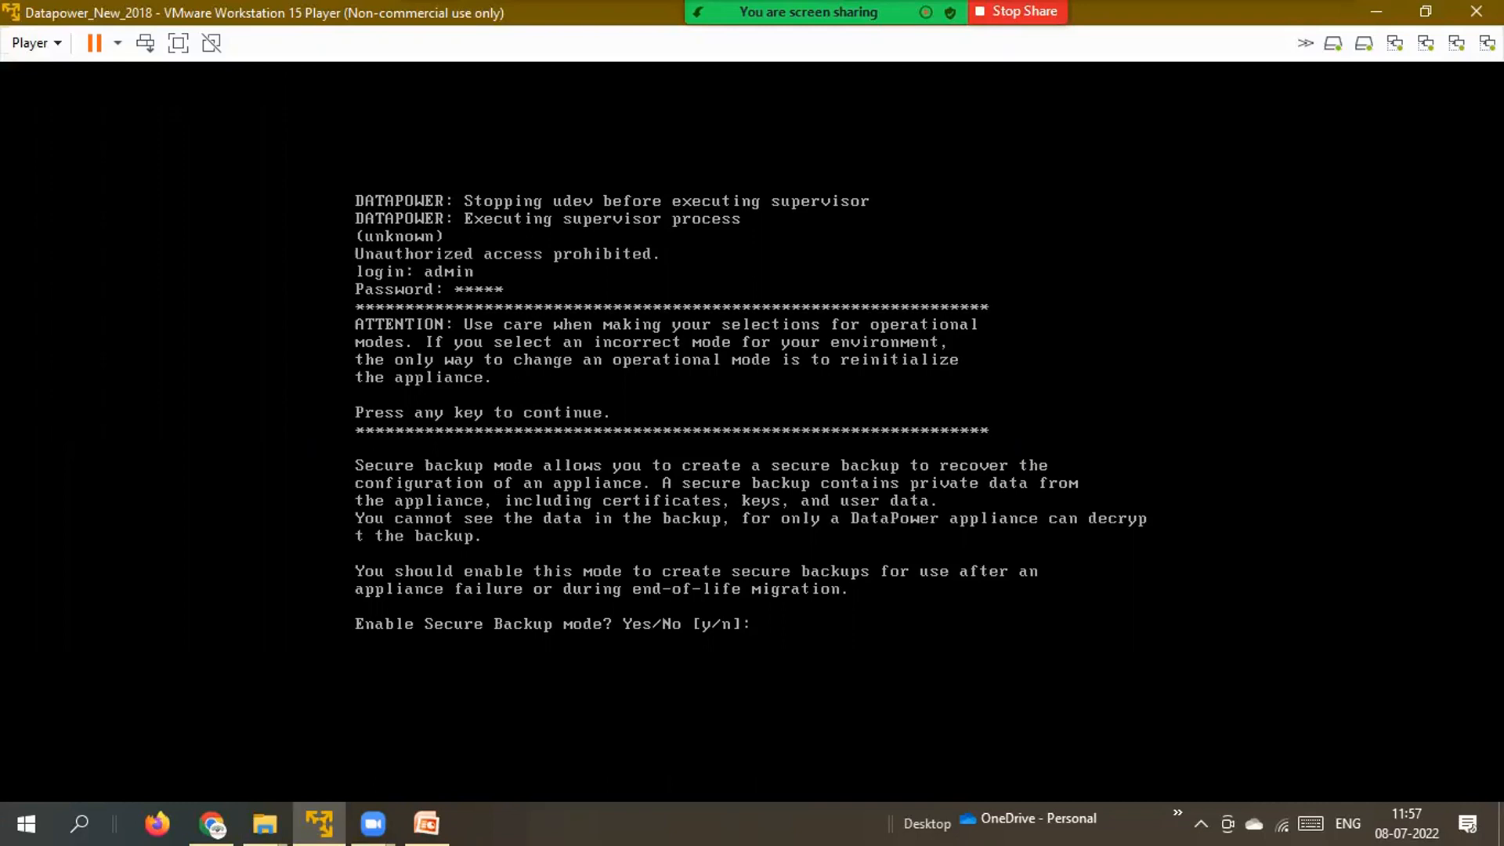
Enable and confirm both Secure Backup mode and Common Criteria mode.
text(y)
key(Return)
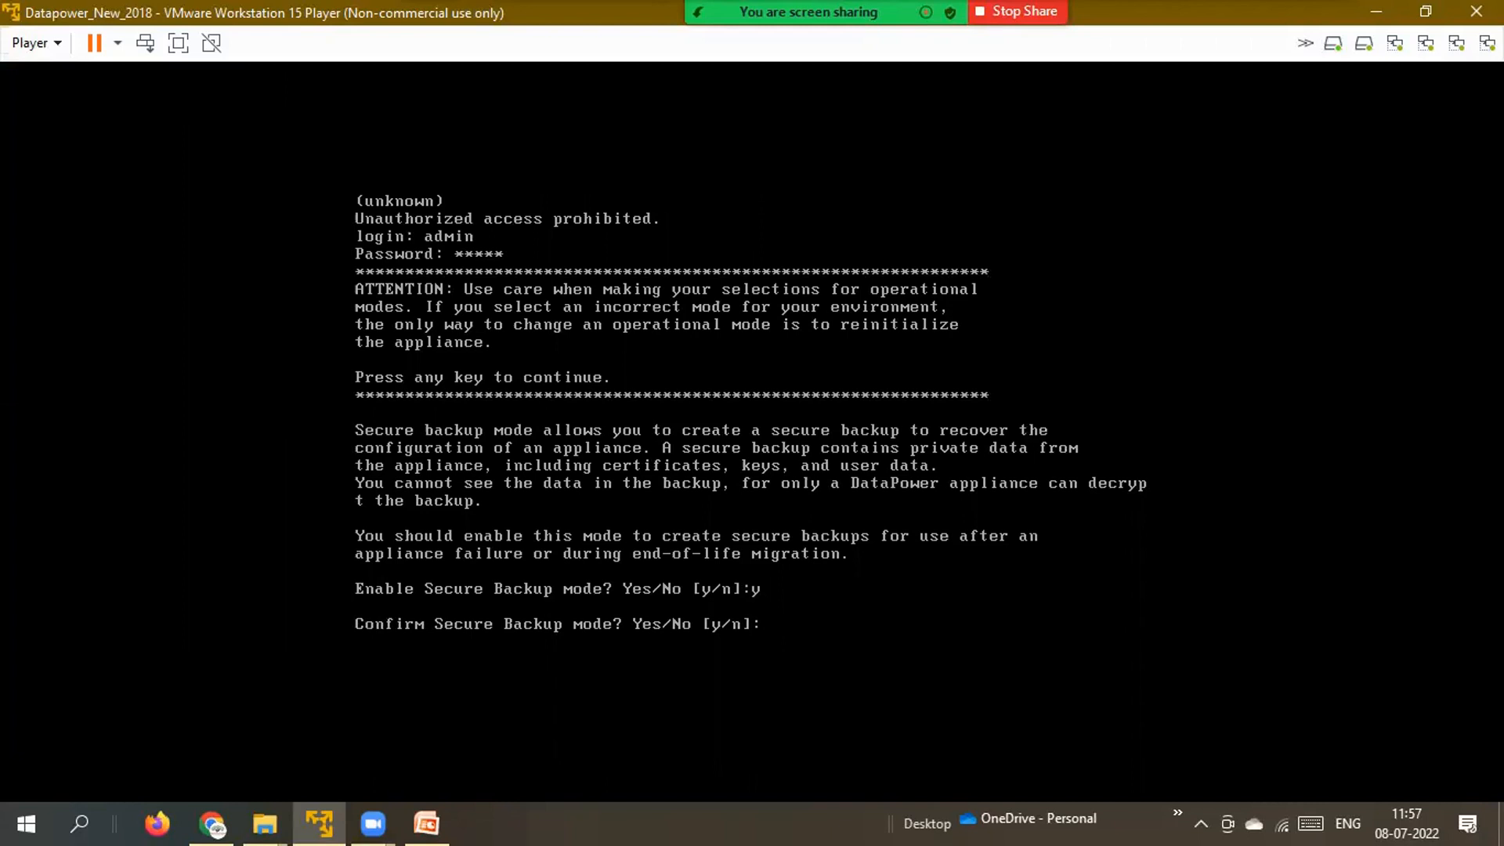
text(y)
key(Return)
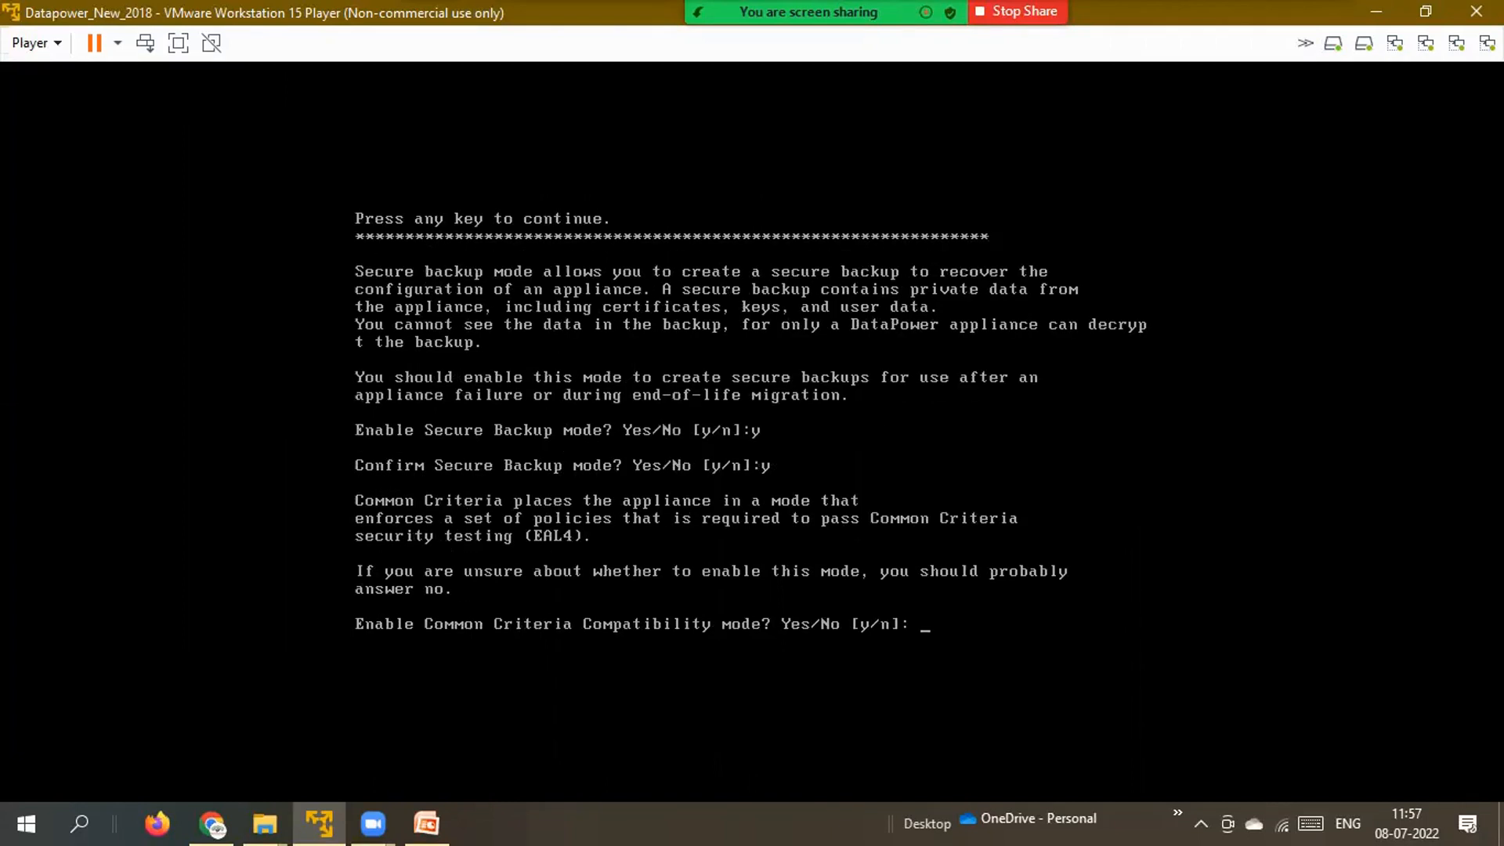
text(y)
key(Return)
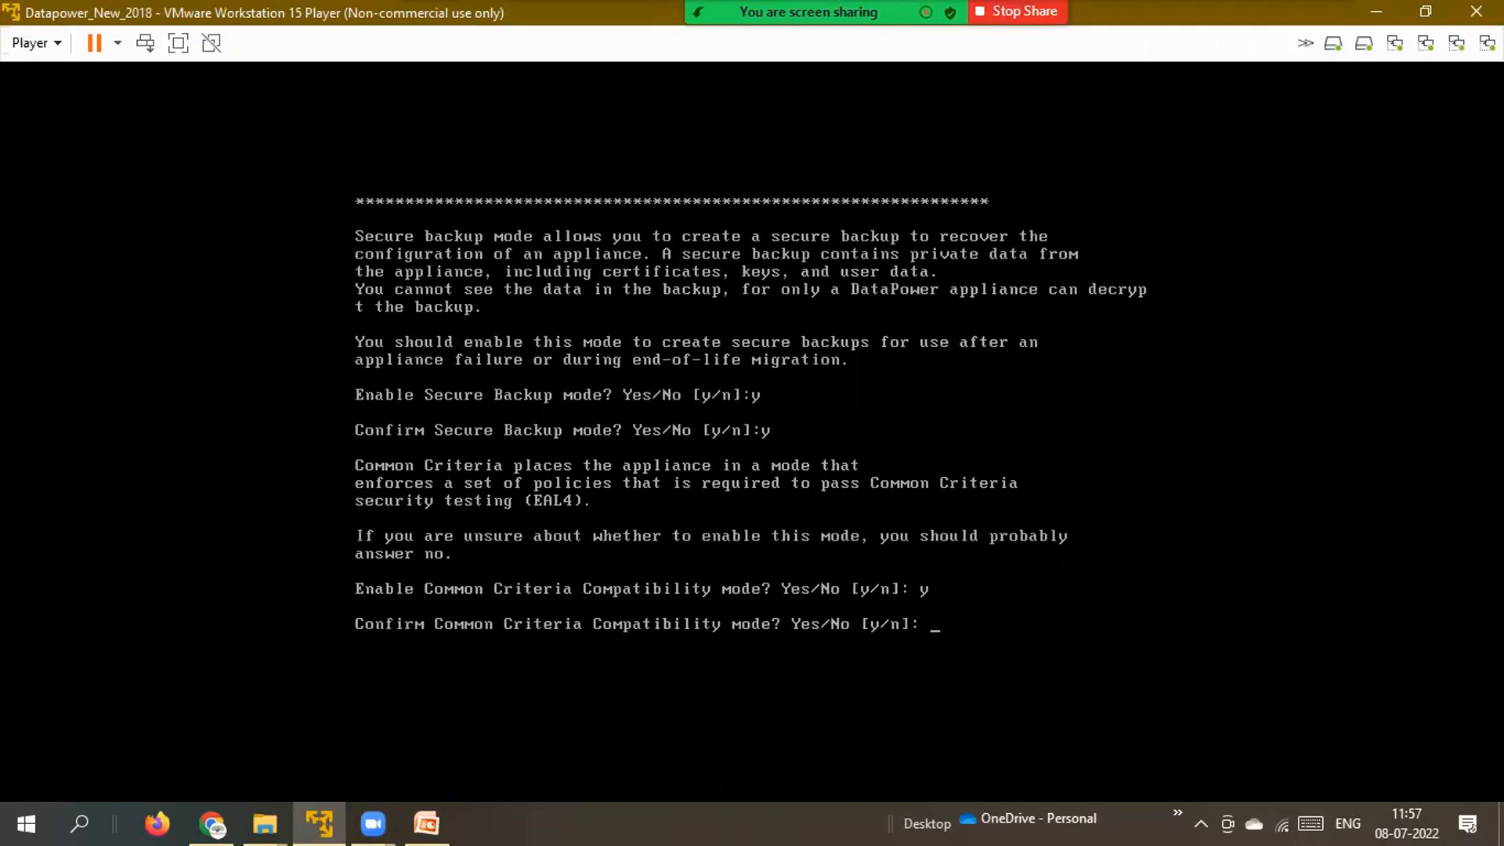
text(y)
key(Return)
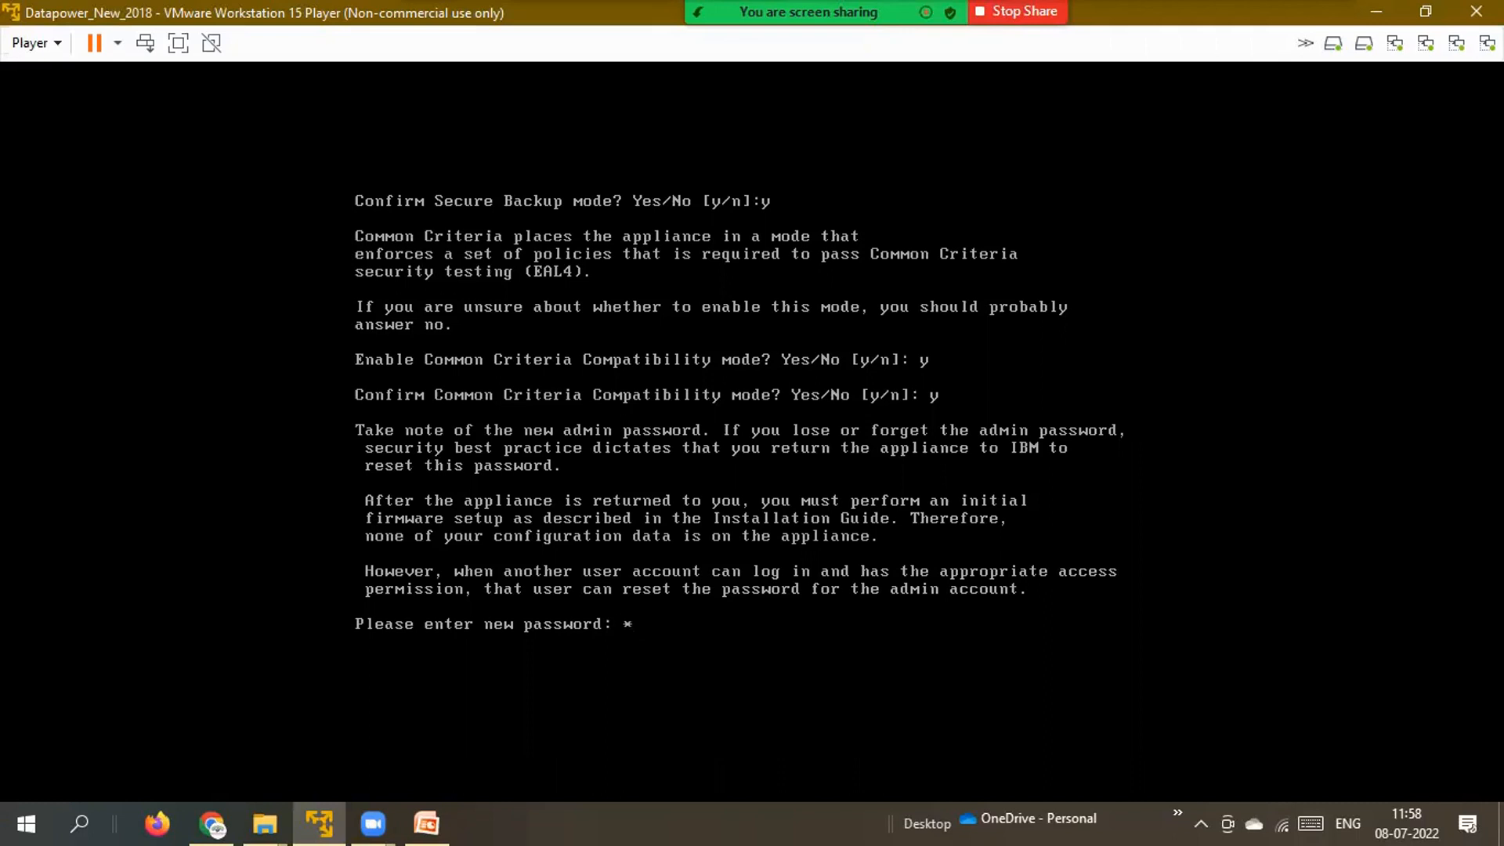
Set a new admin password, entering it twice, and agree to run the Install Wizard.
text(*********)
key(Return)
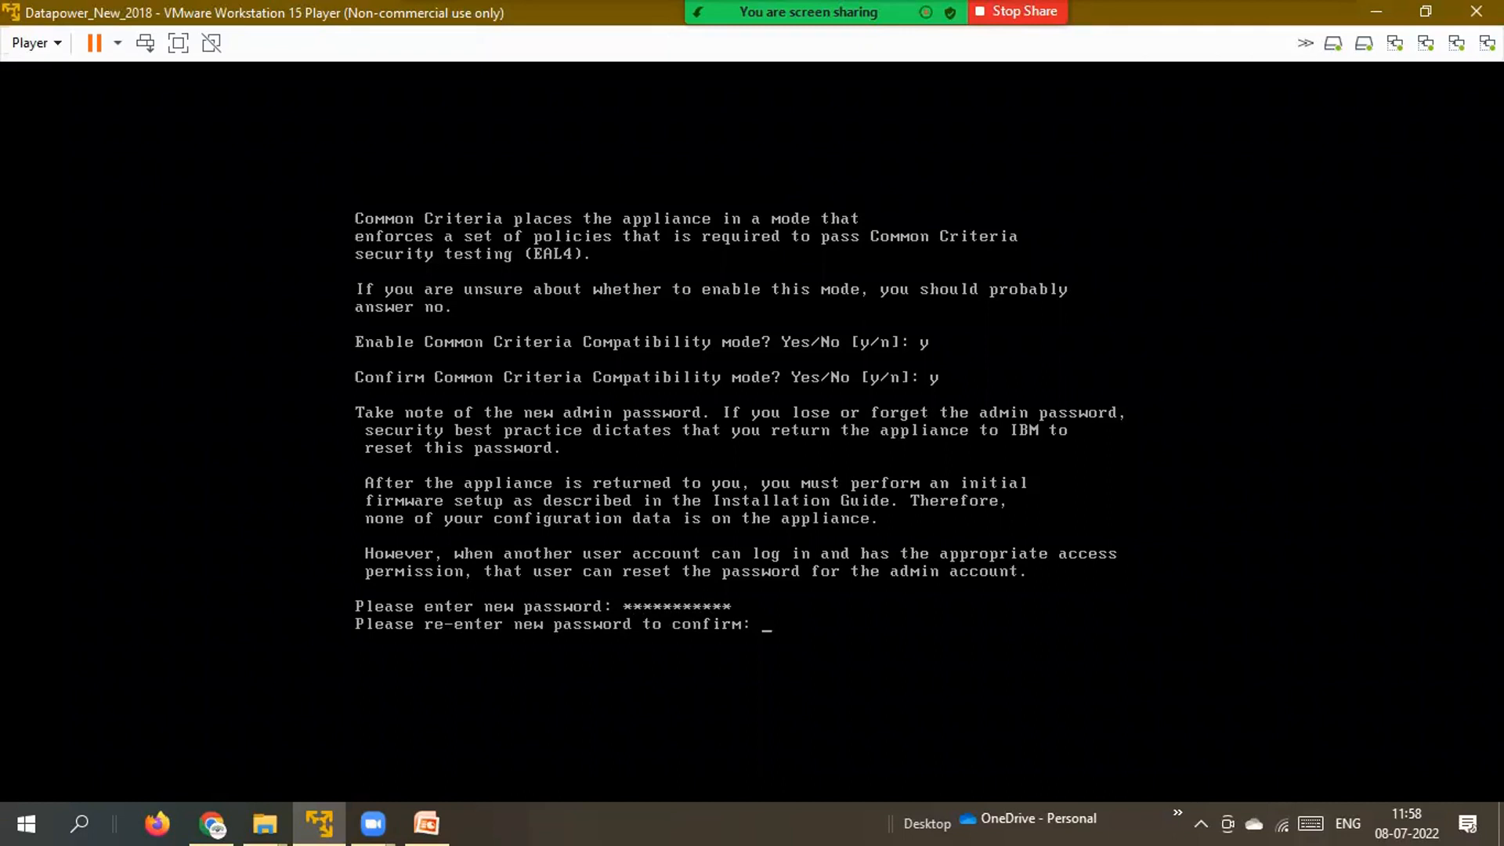
text(***********)
key(Return)
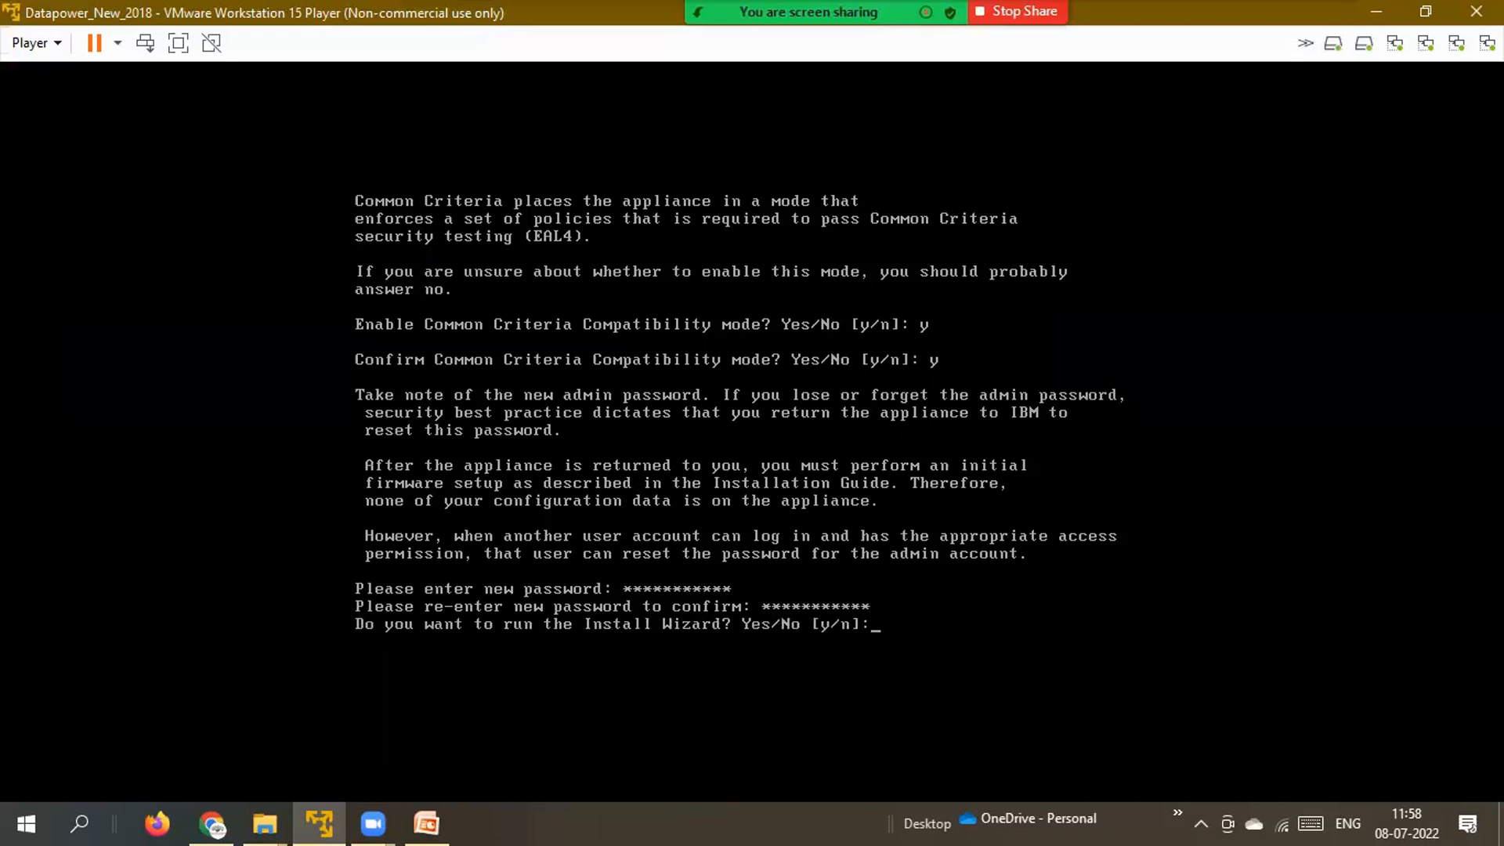
text(y)
key(Return)
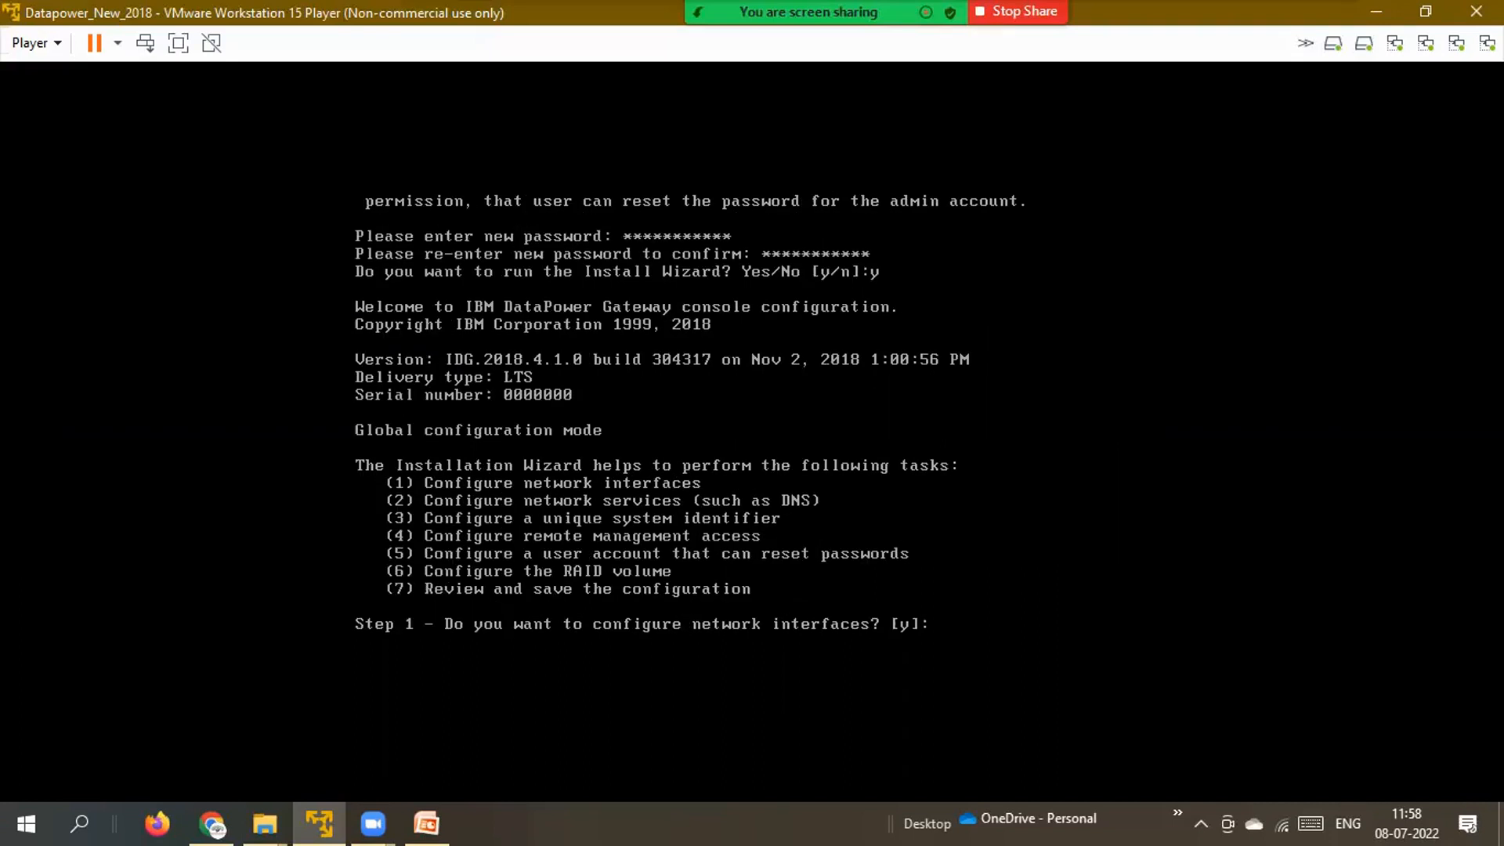
Agree to configure network interfaces and set up eth0 using DHCP.
text(y)
key(Return)
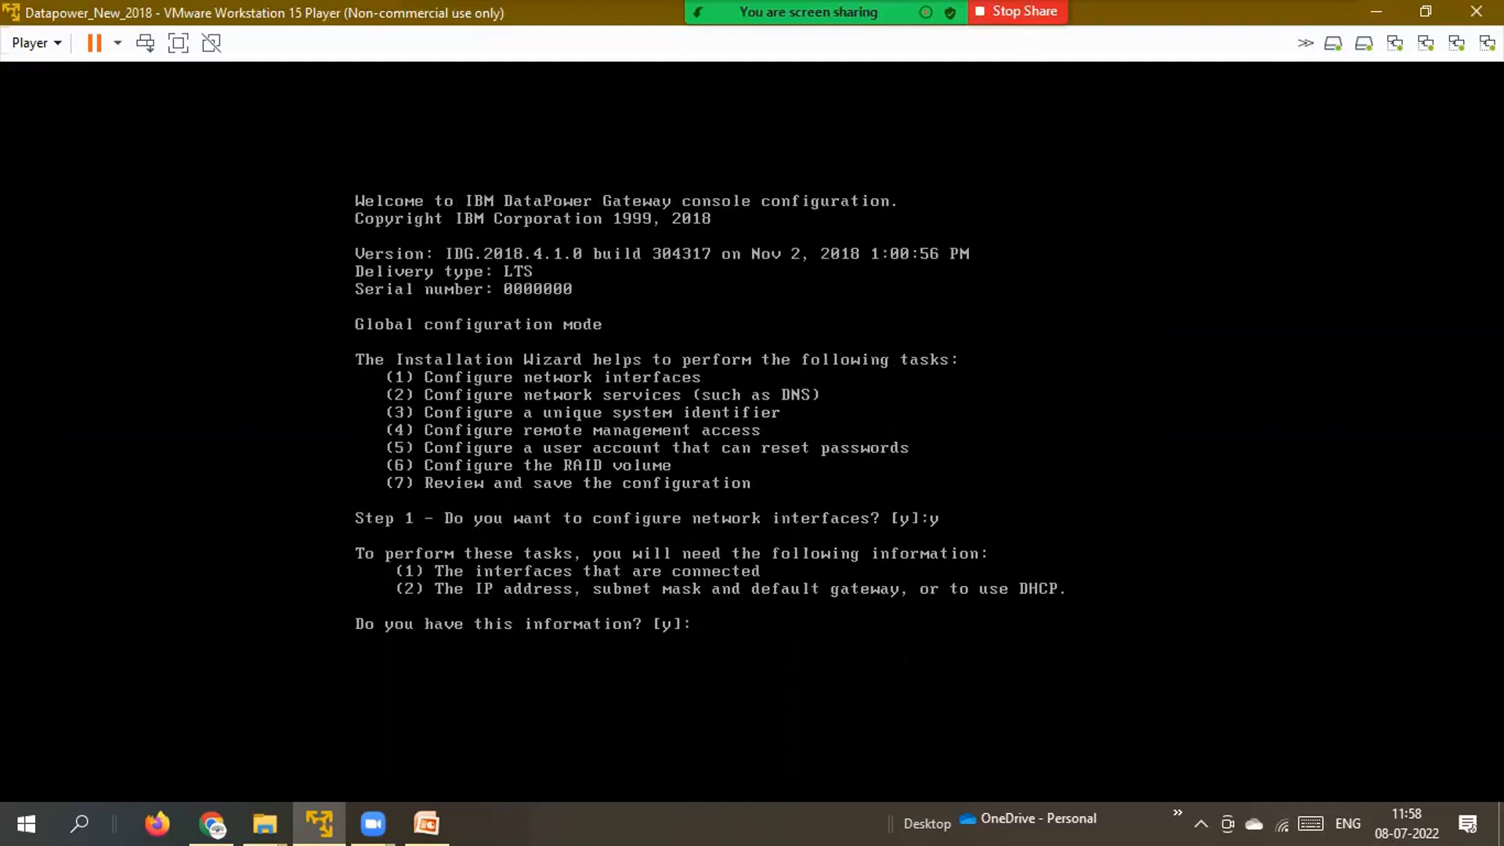
text(y)
key(Return)
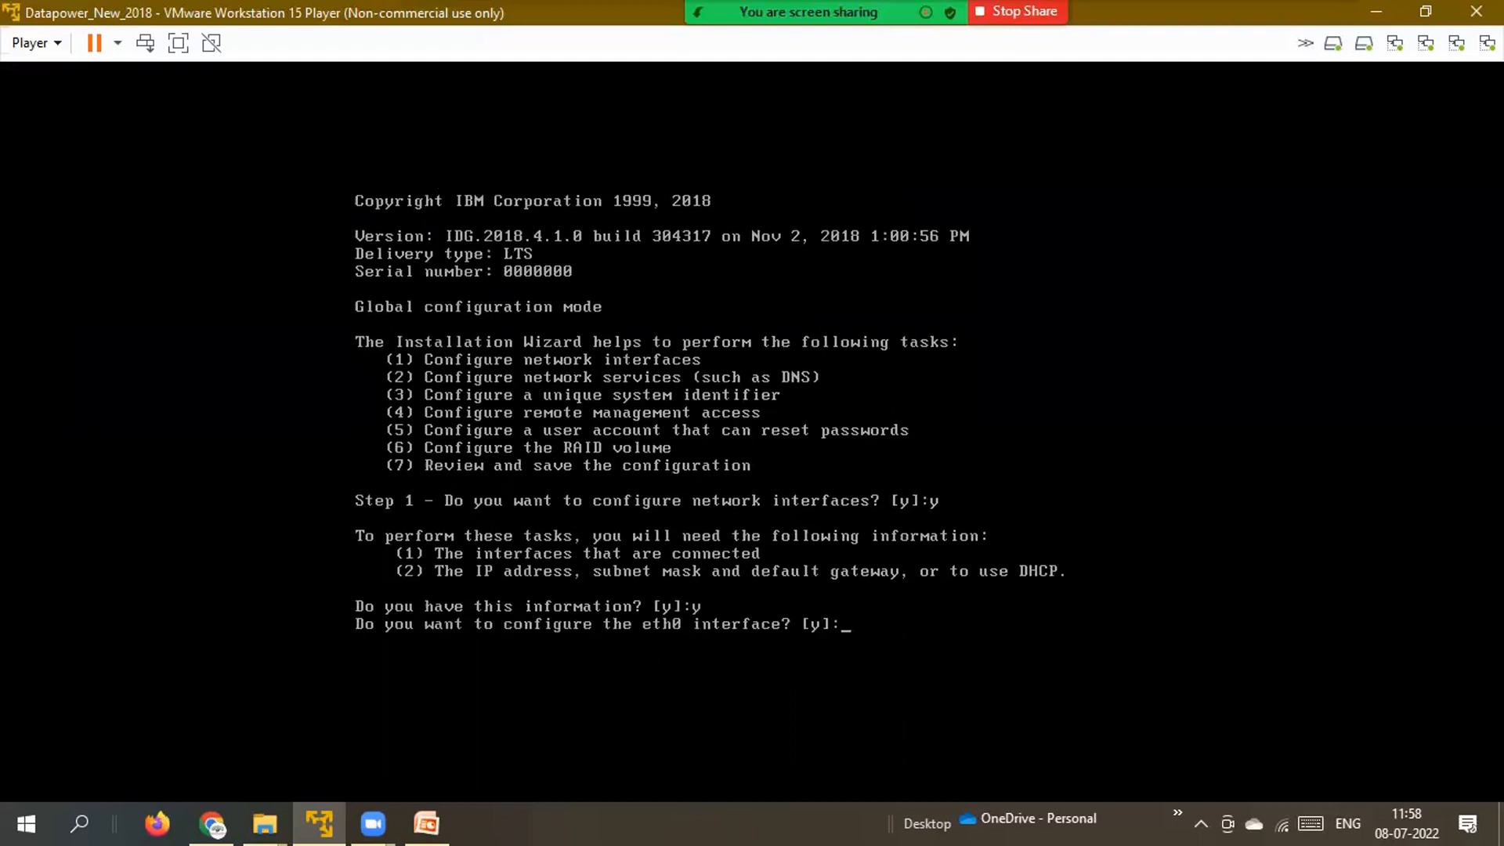
text(y)
key(Return)
text(y)
key(Return)
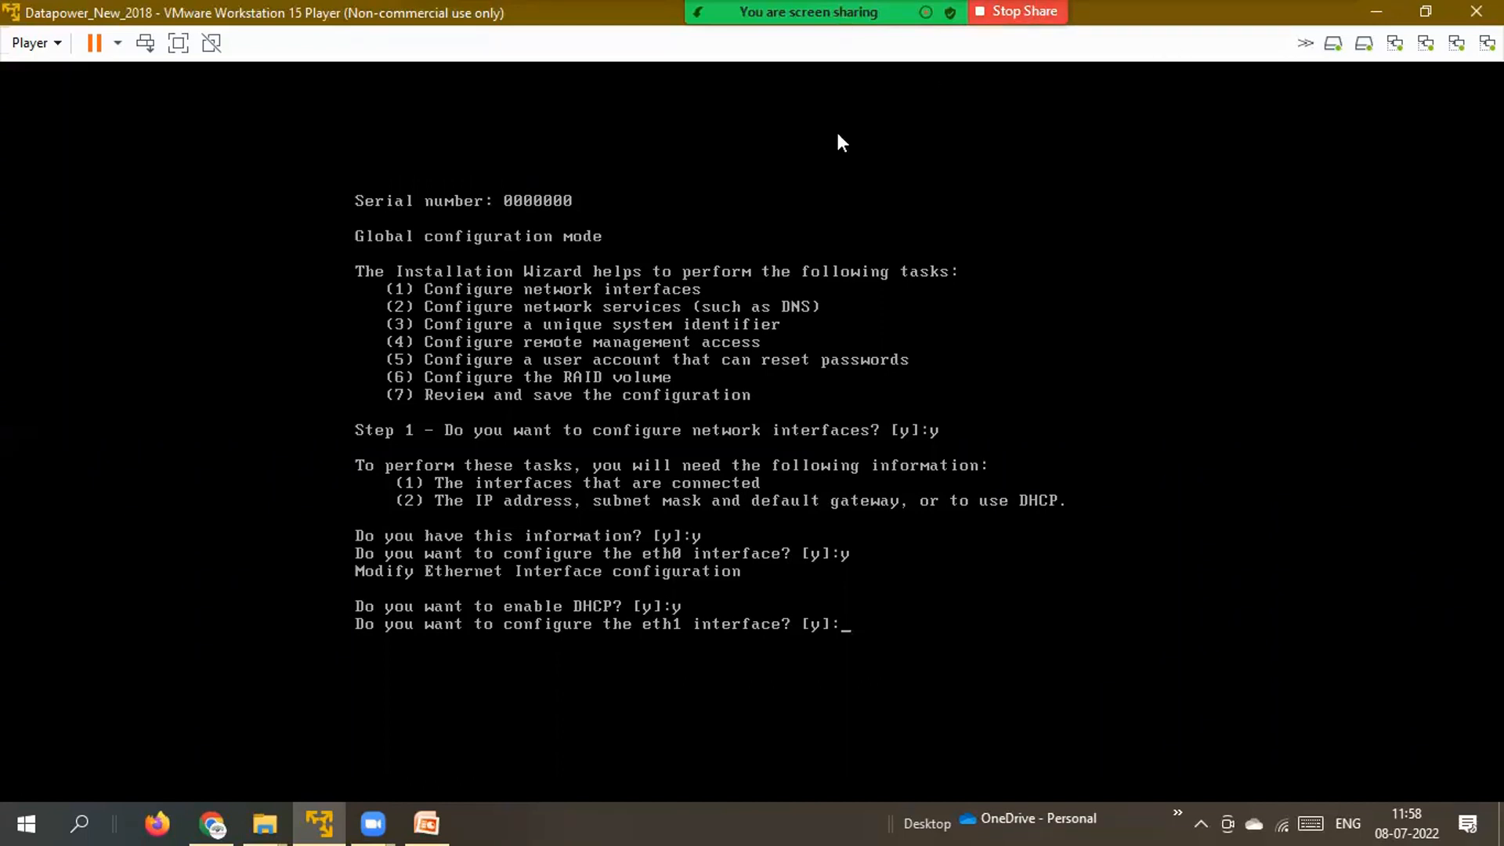
click(580, 120)
click(607, 213)
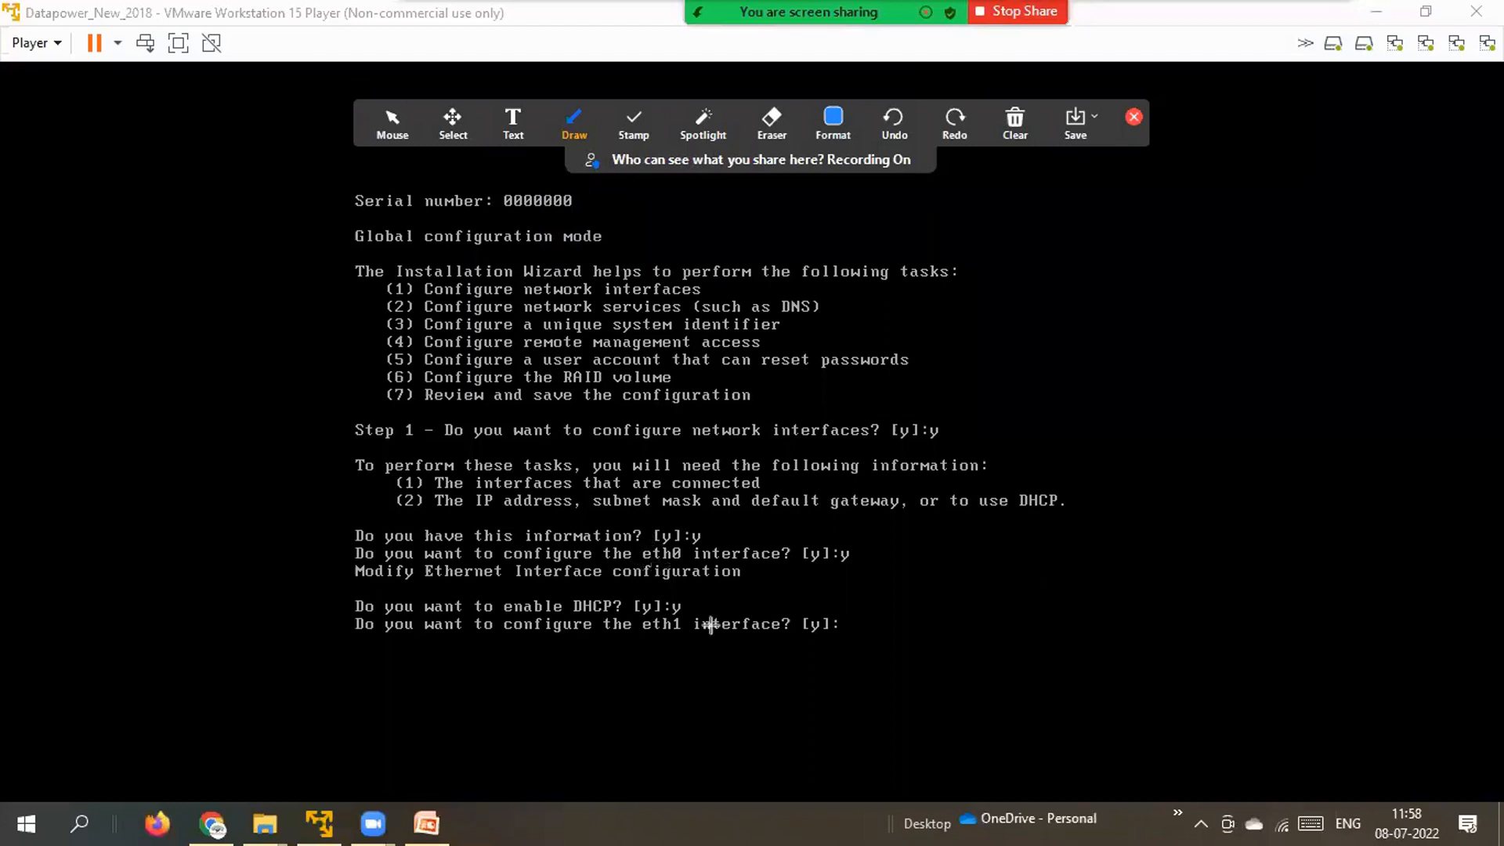
drag(664, 569, 663, 624)
click(1029, 149)
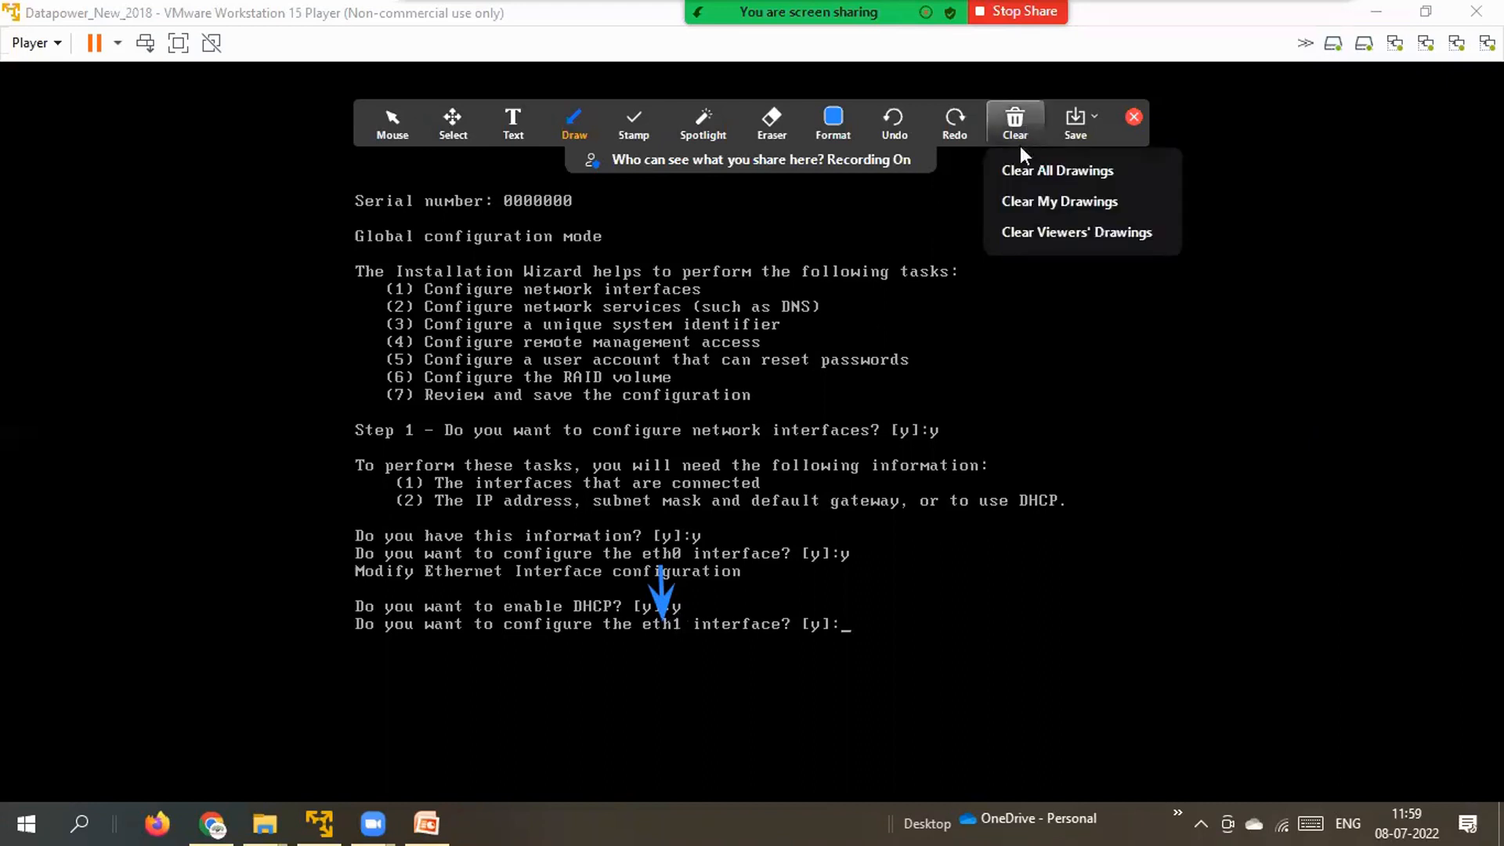
click(1017, 168)
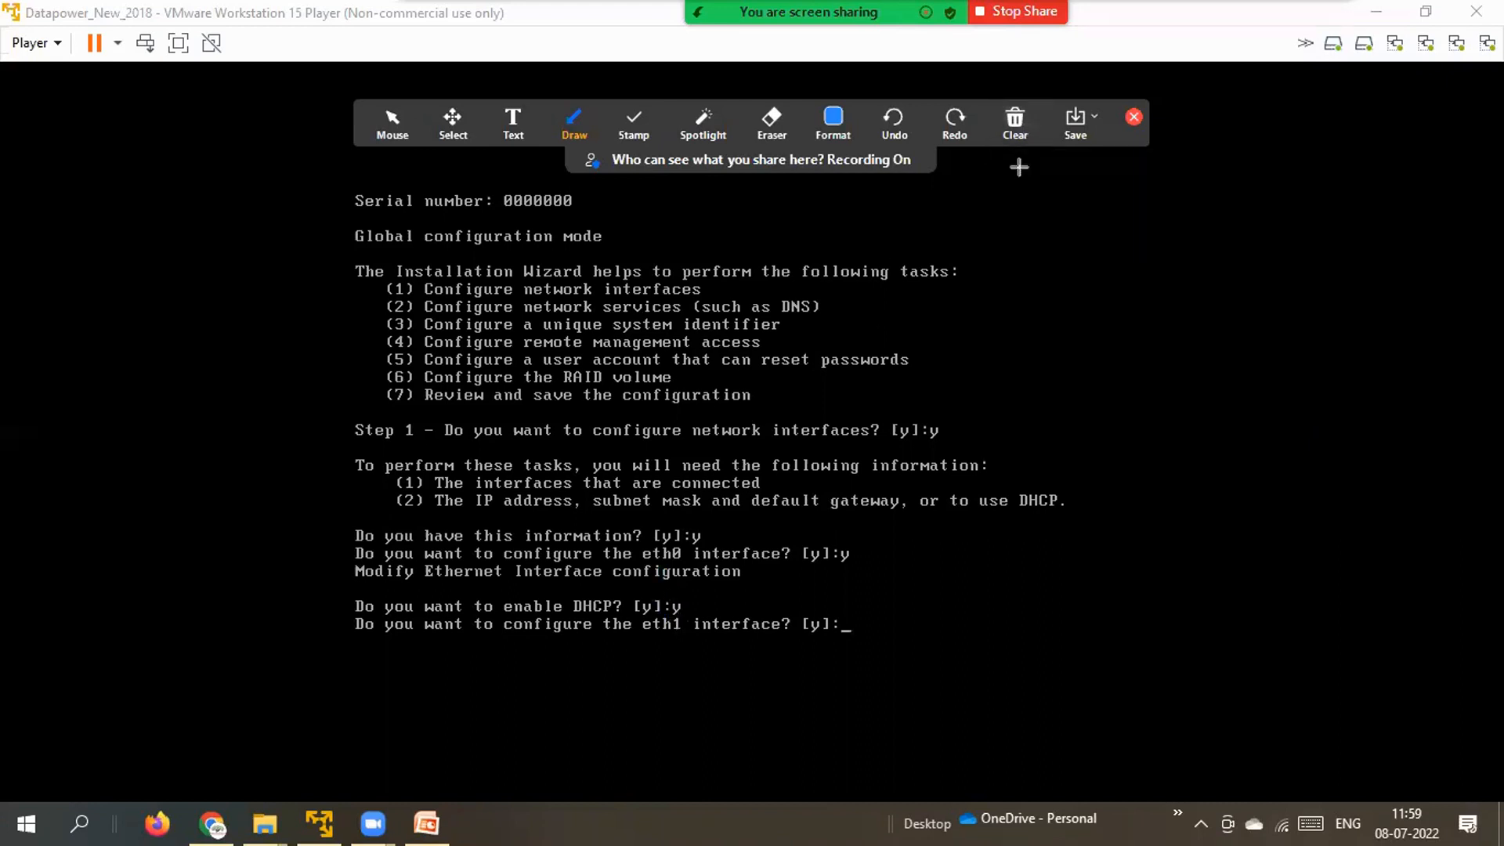
Close the annotation bar and configure eth1 with DHCP enabled.
click(1134, 117)
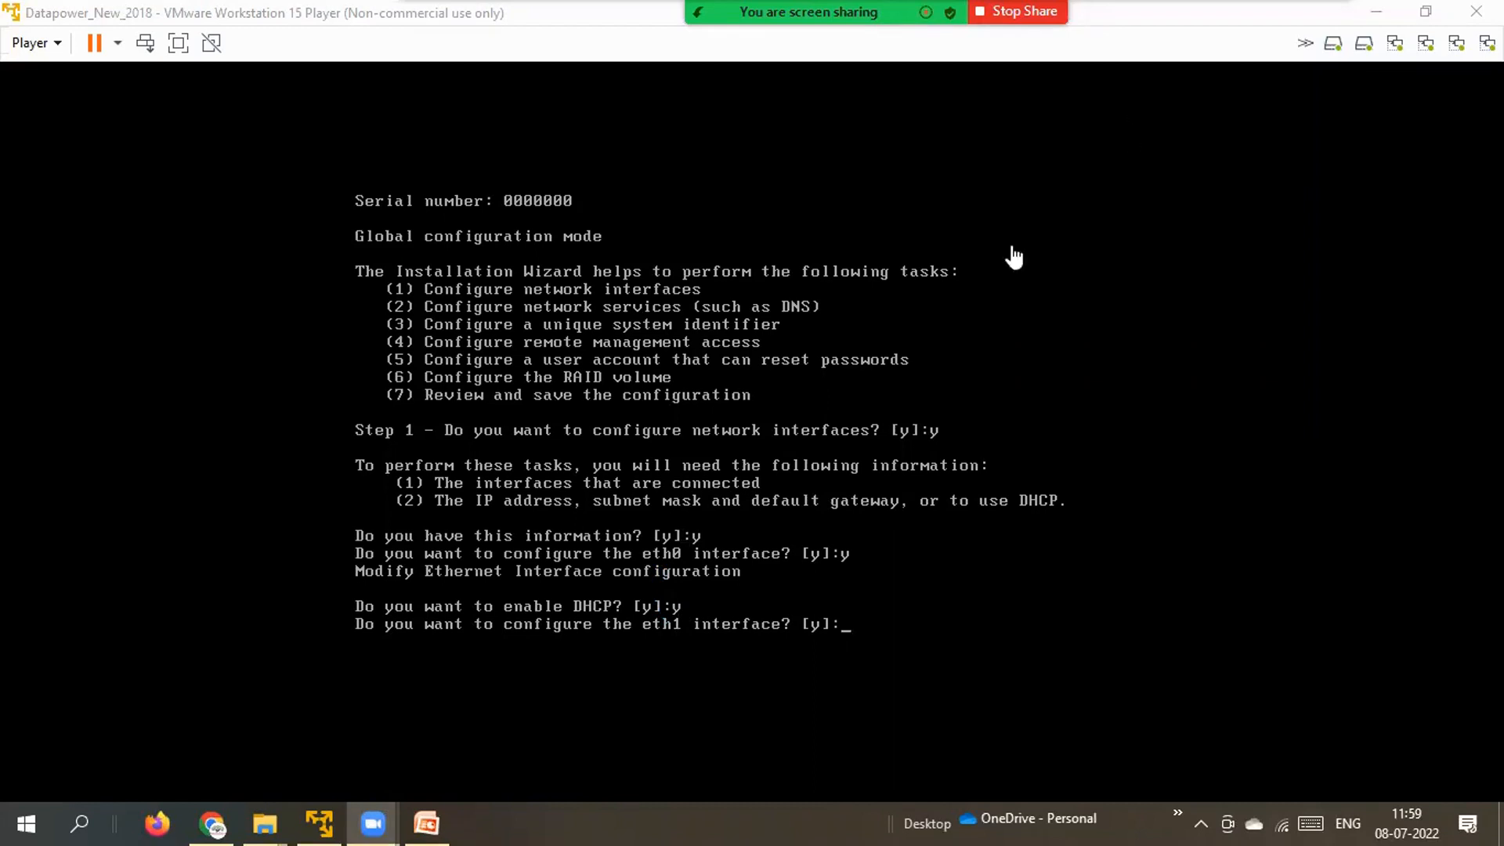
click(858, 668)
text(y)
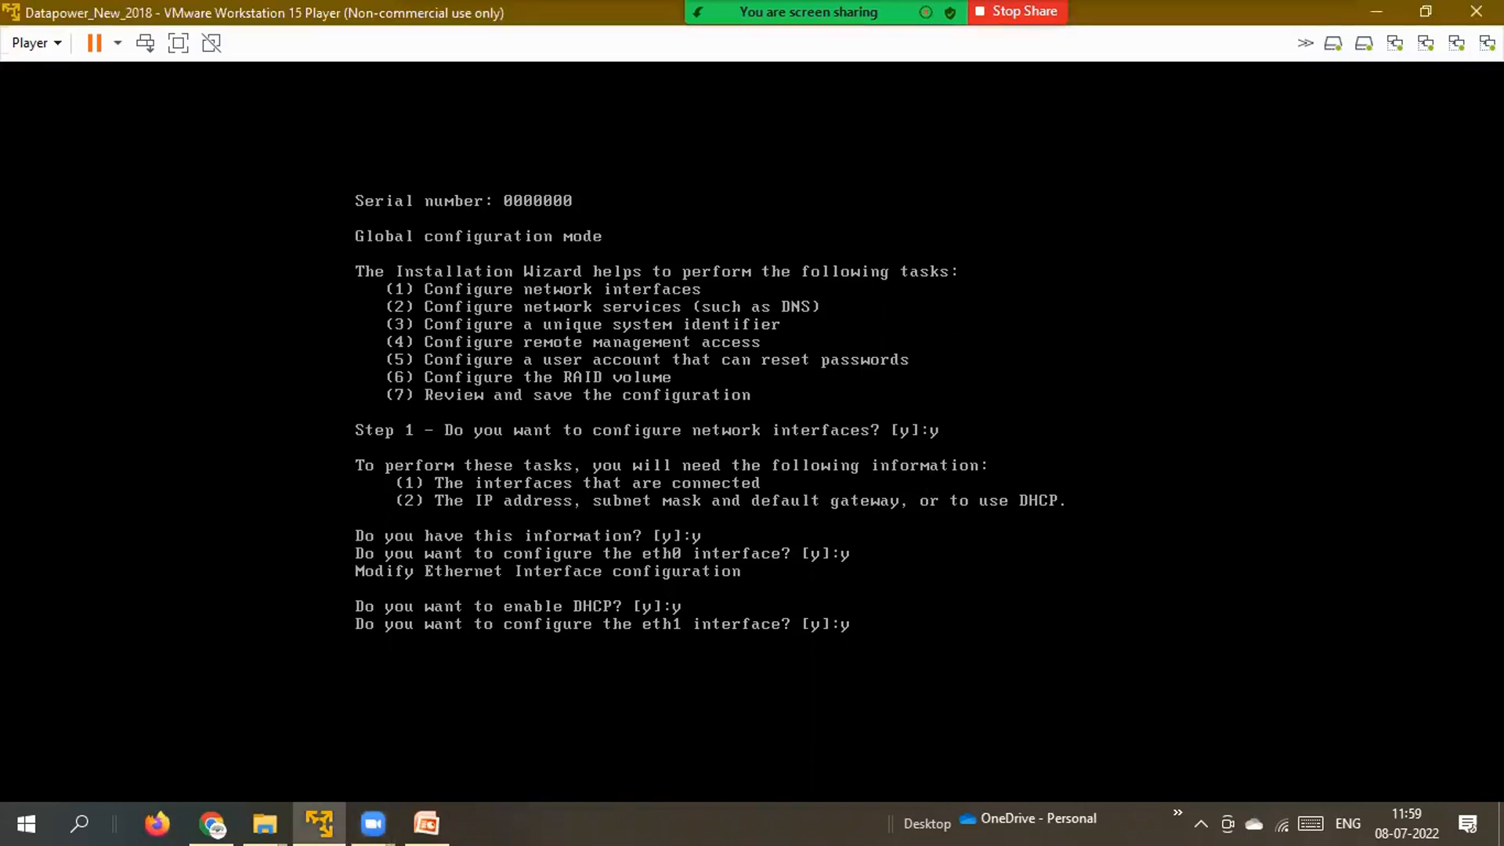
key(Return)
text(y)
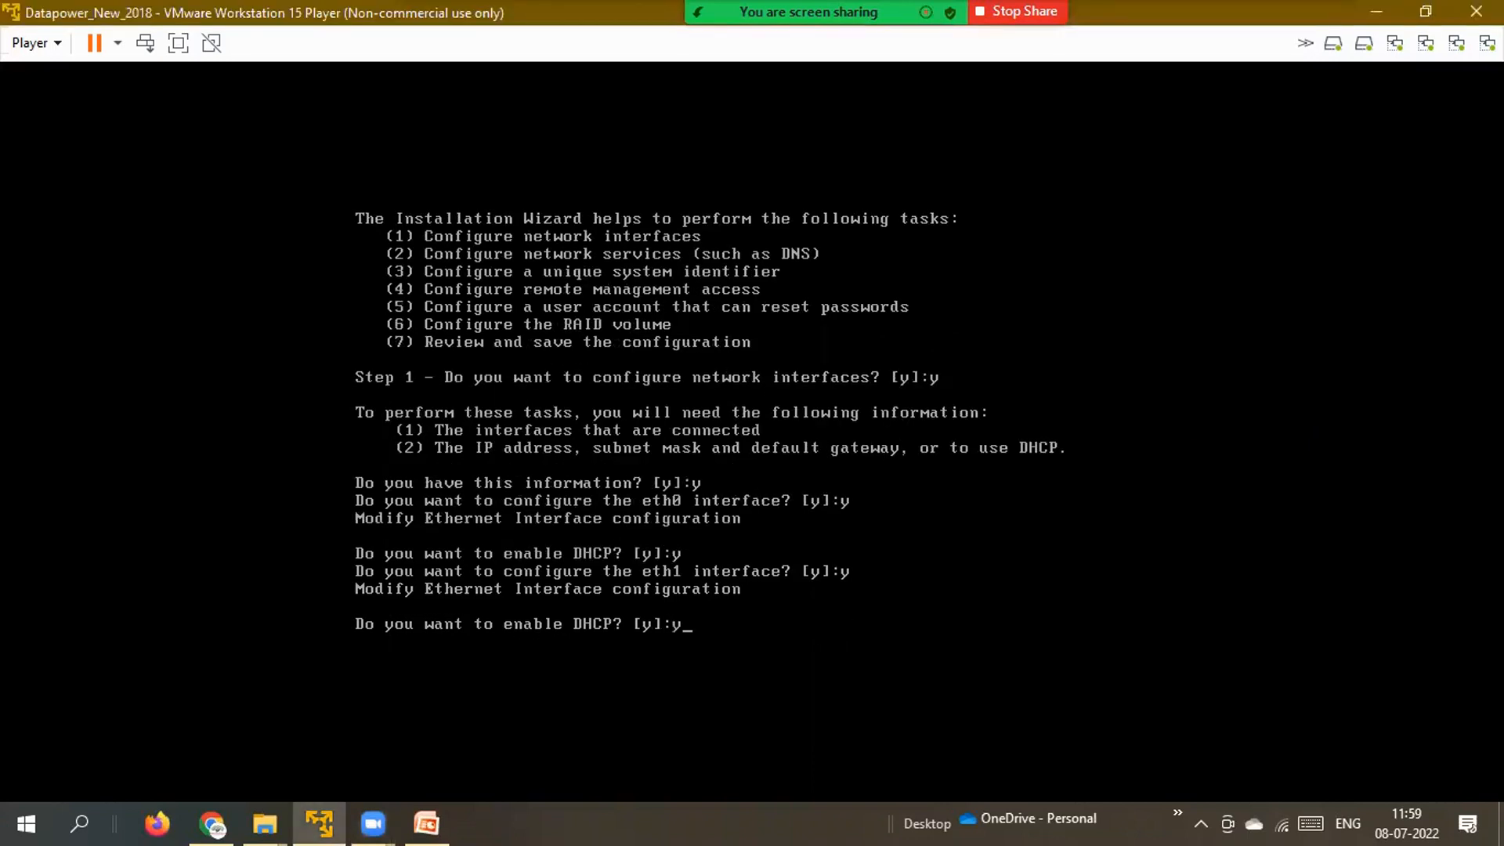
key(Return)
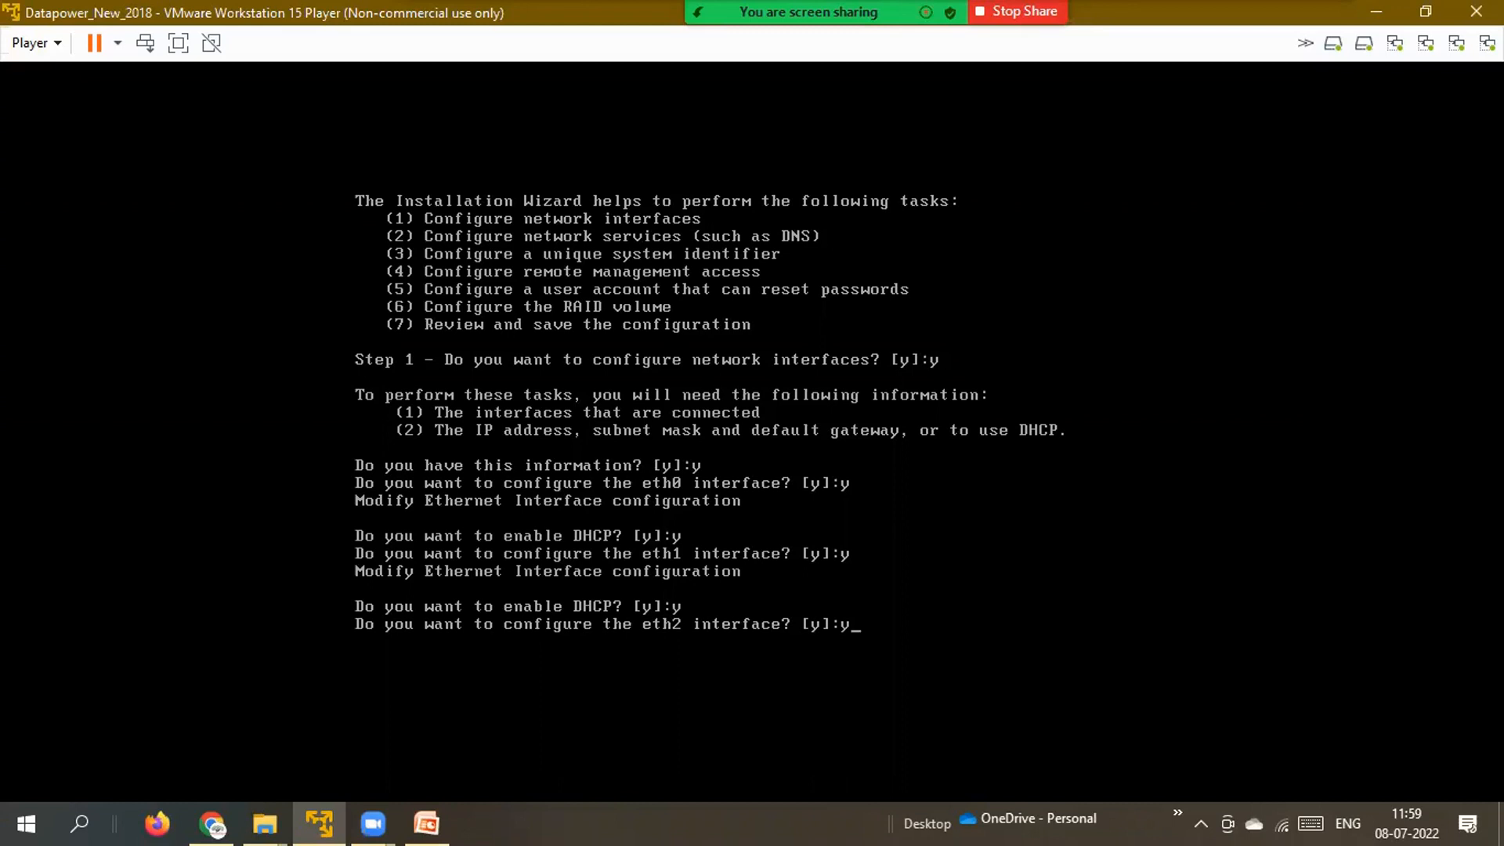
Accept eth2 and eth3 for configuration, enabling DHCP on eth3.
text(y)
key(Return)
text(y)
key(Return)
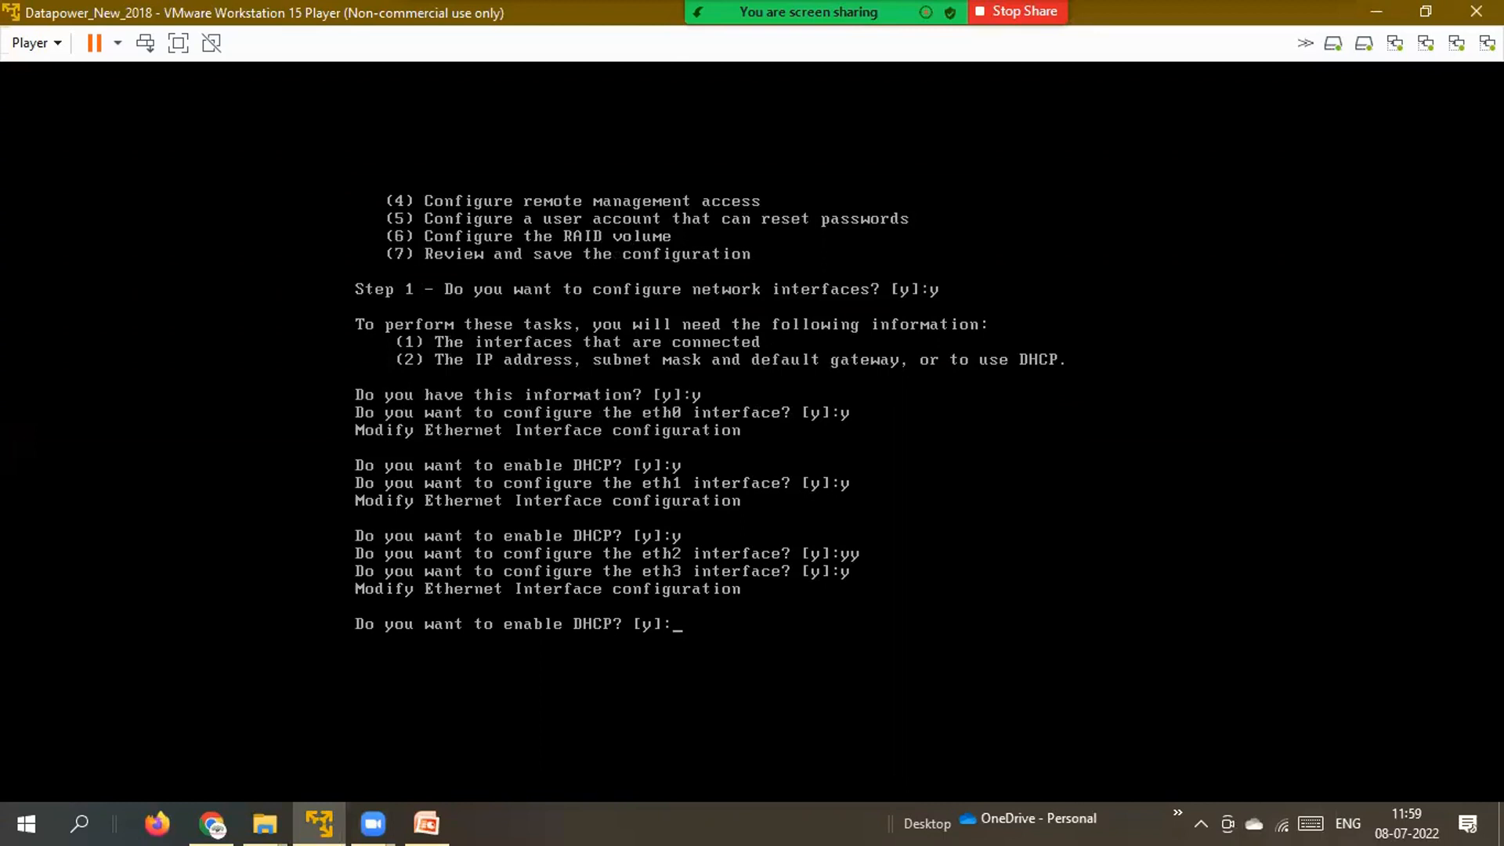
text(y)
key(Return)
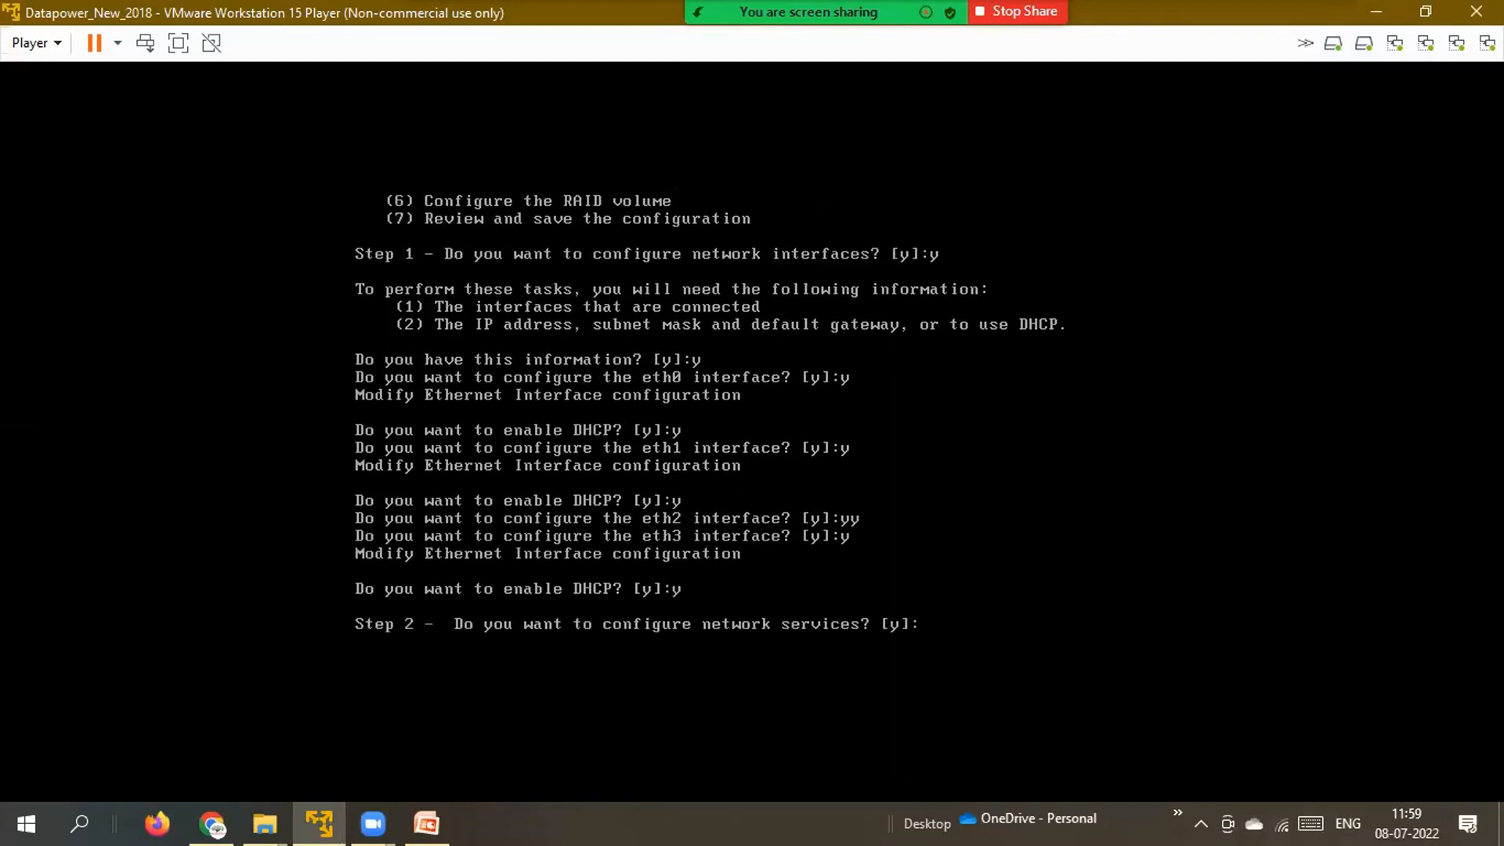
Agree to configure network services and DNS, confirming the DNS server address is known.
text(y)
key(Return)
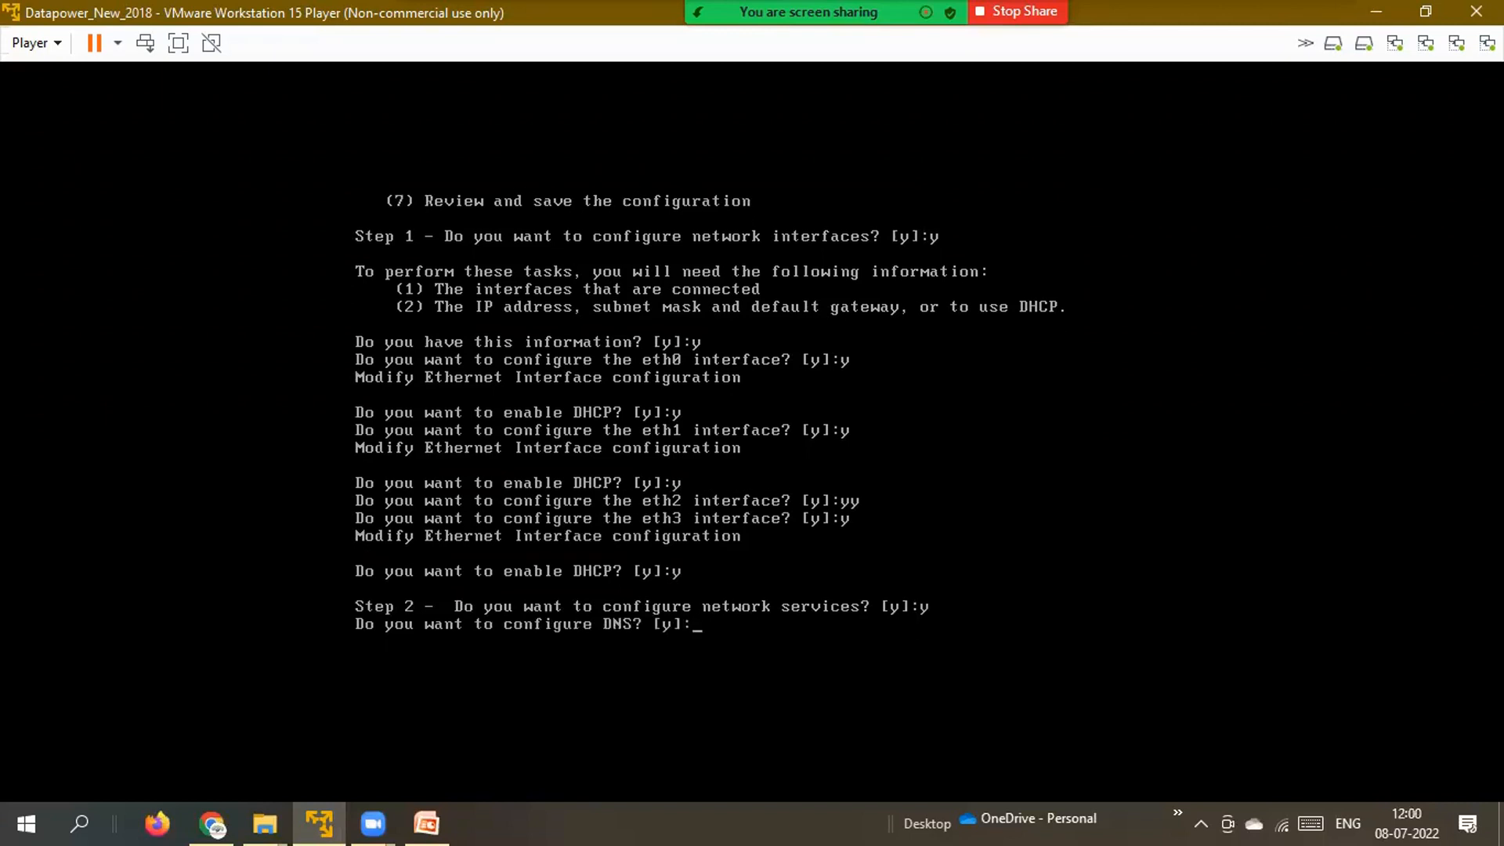
text(y)
key(Return)
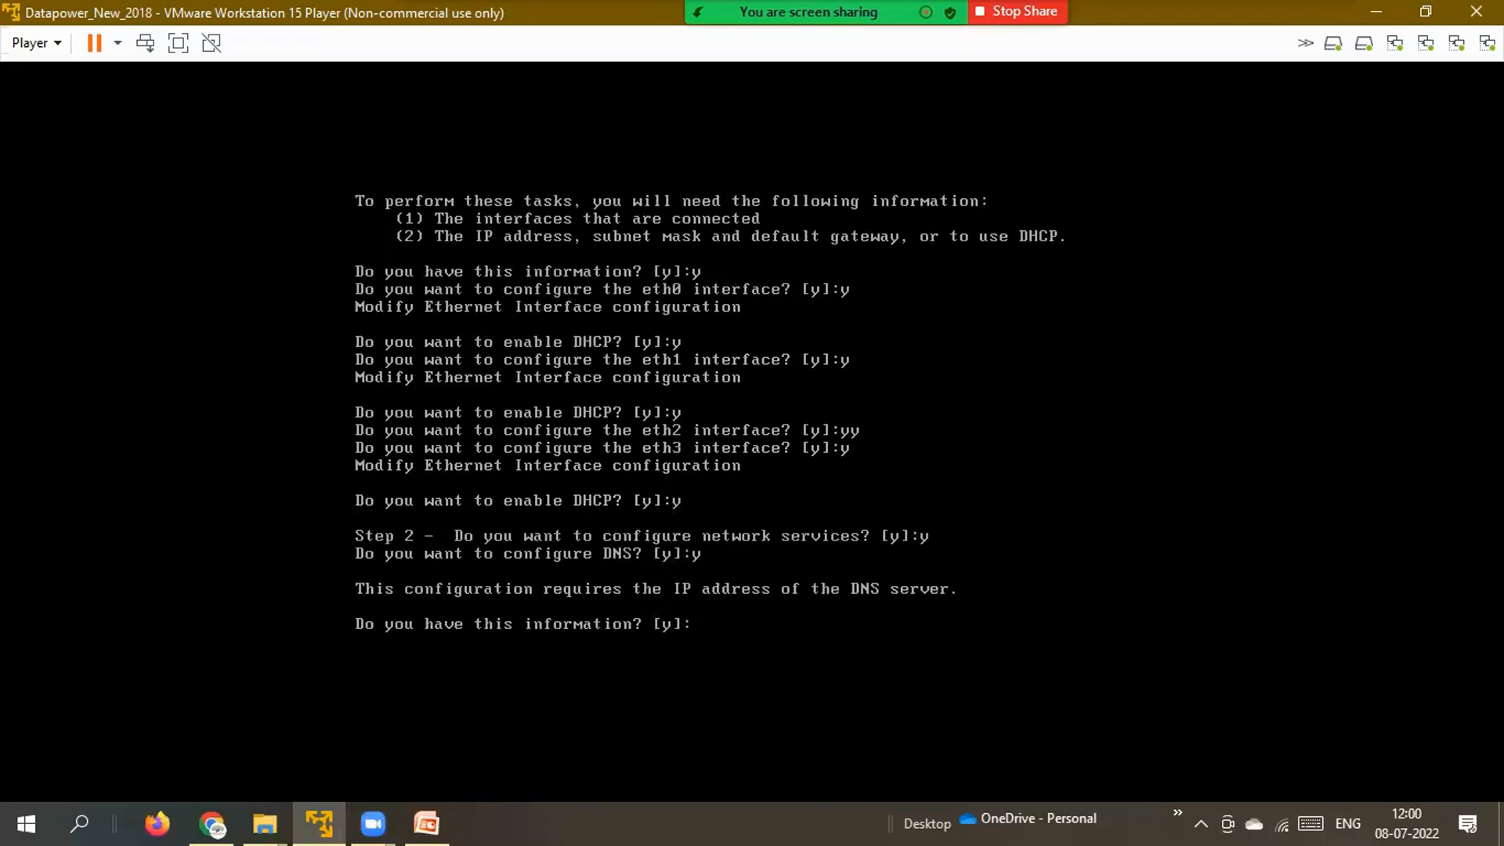
text(y)
key(Return)
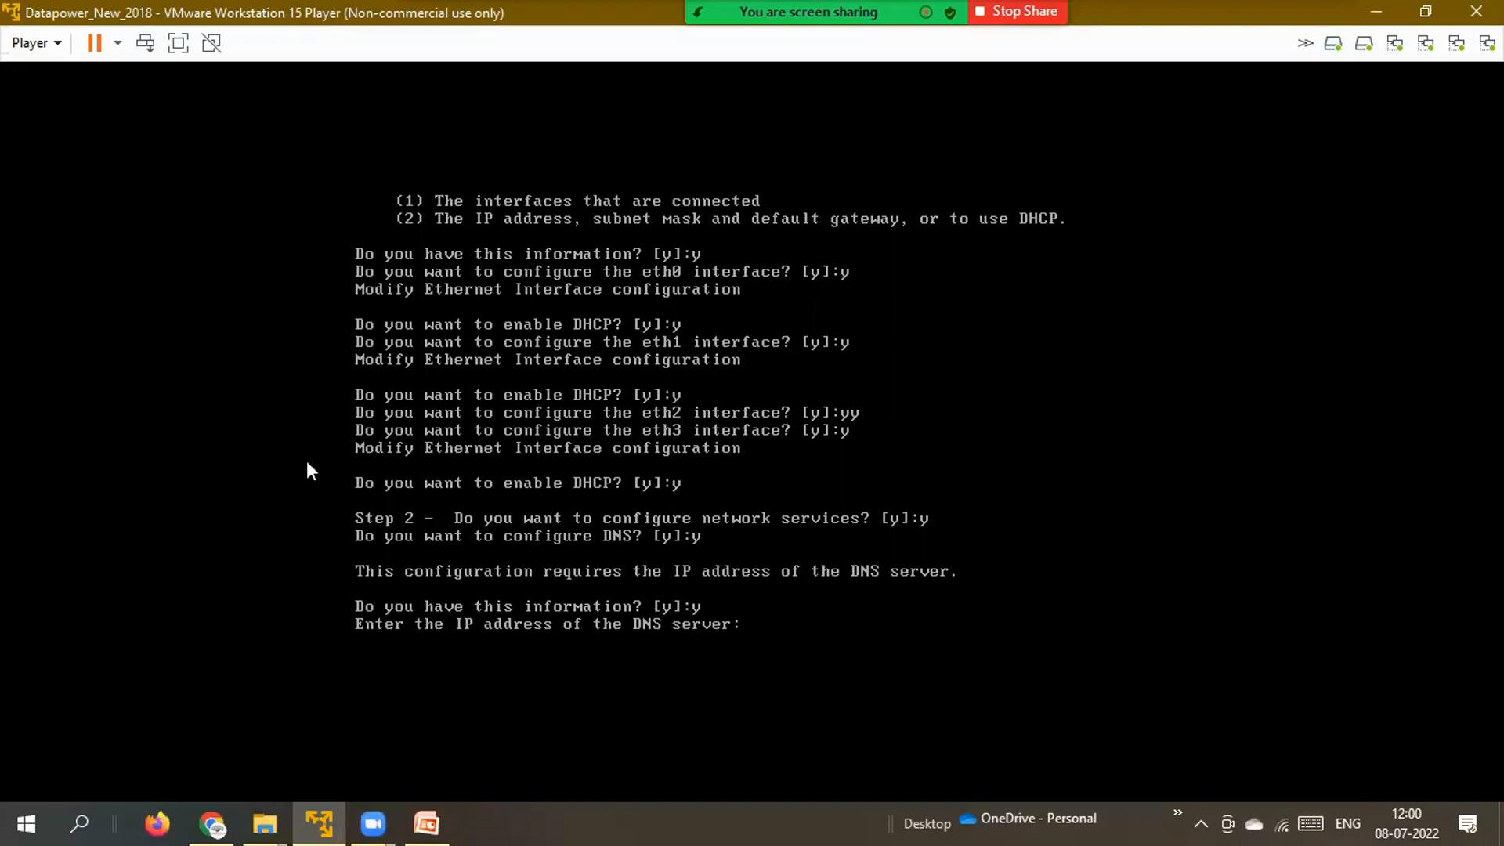
Open Command Prompt from Windows search and run ipconfig/all to list the host's network settings.
click(76, 818)
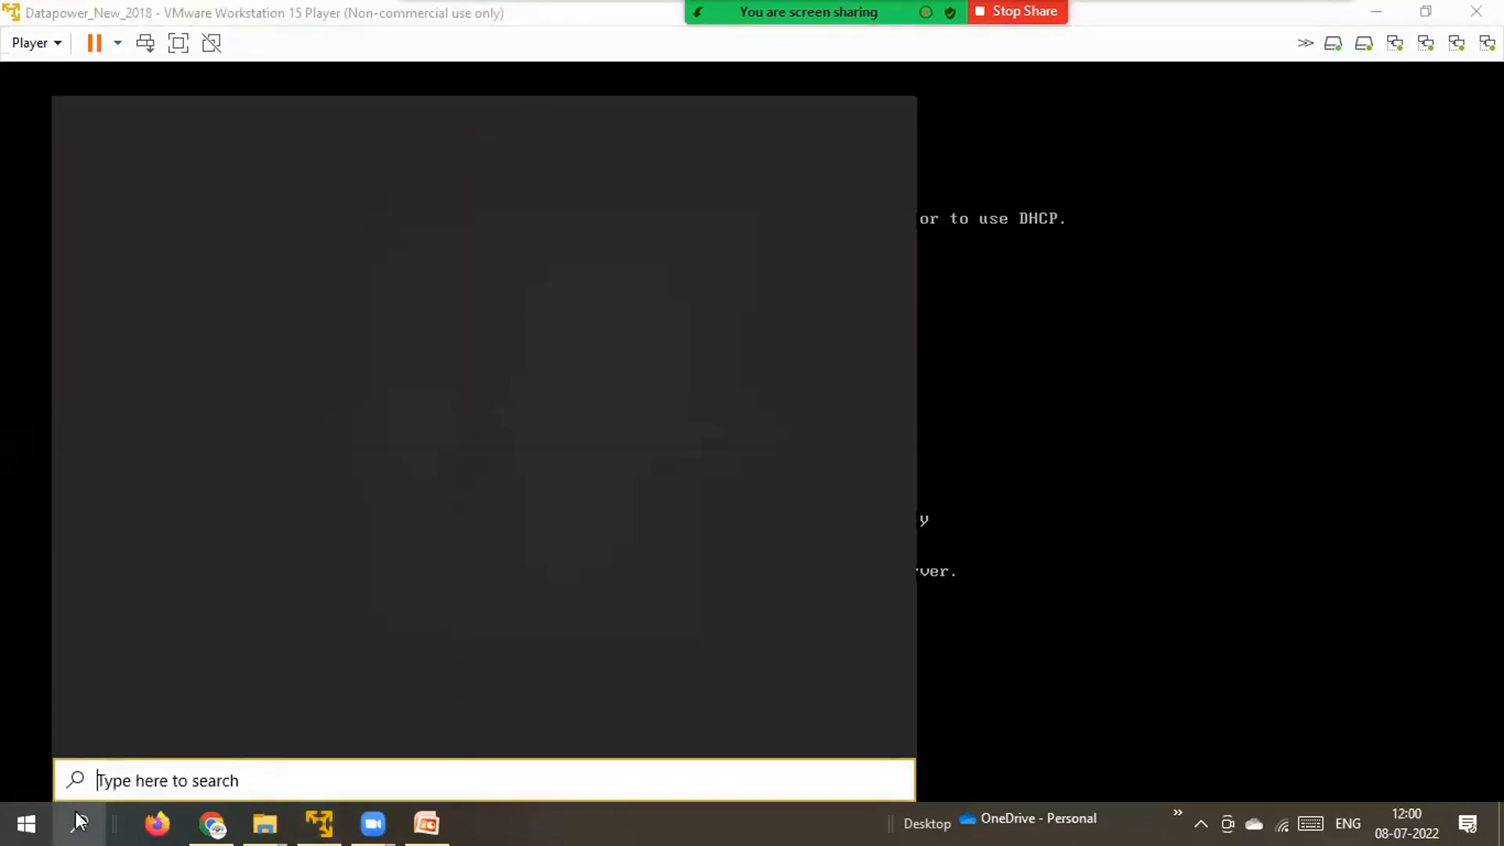
text(cmd)
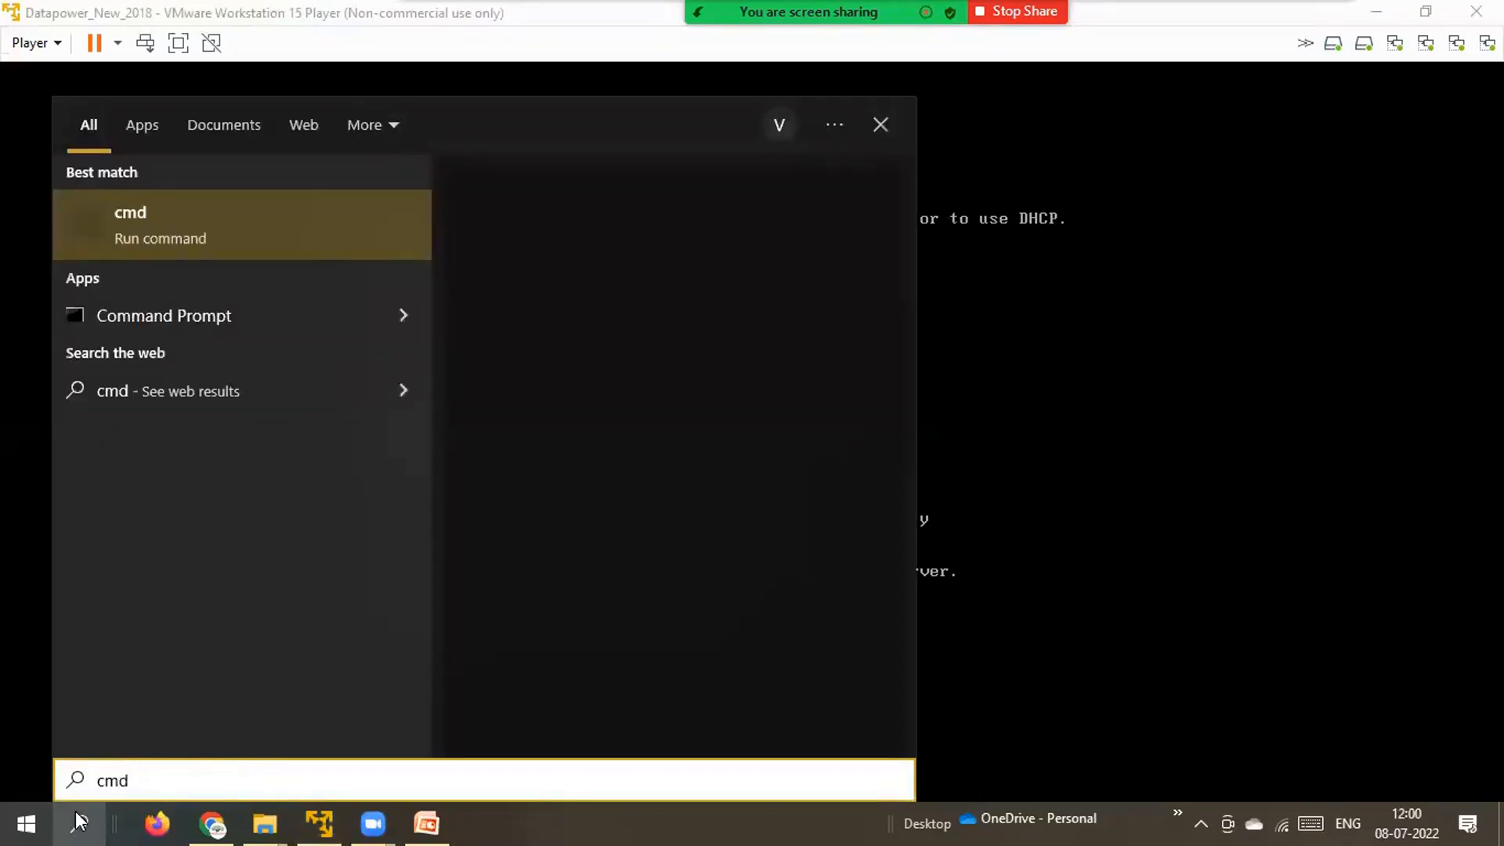
click(75, 811)
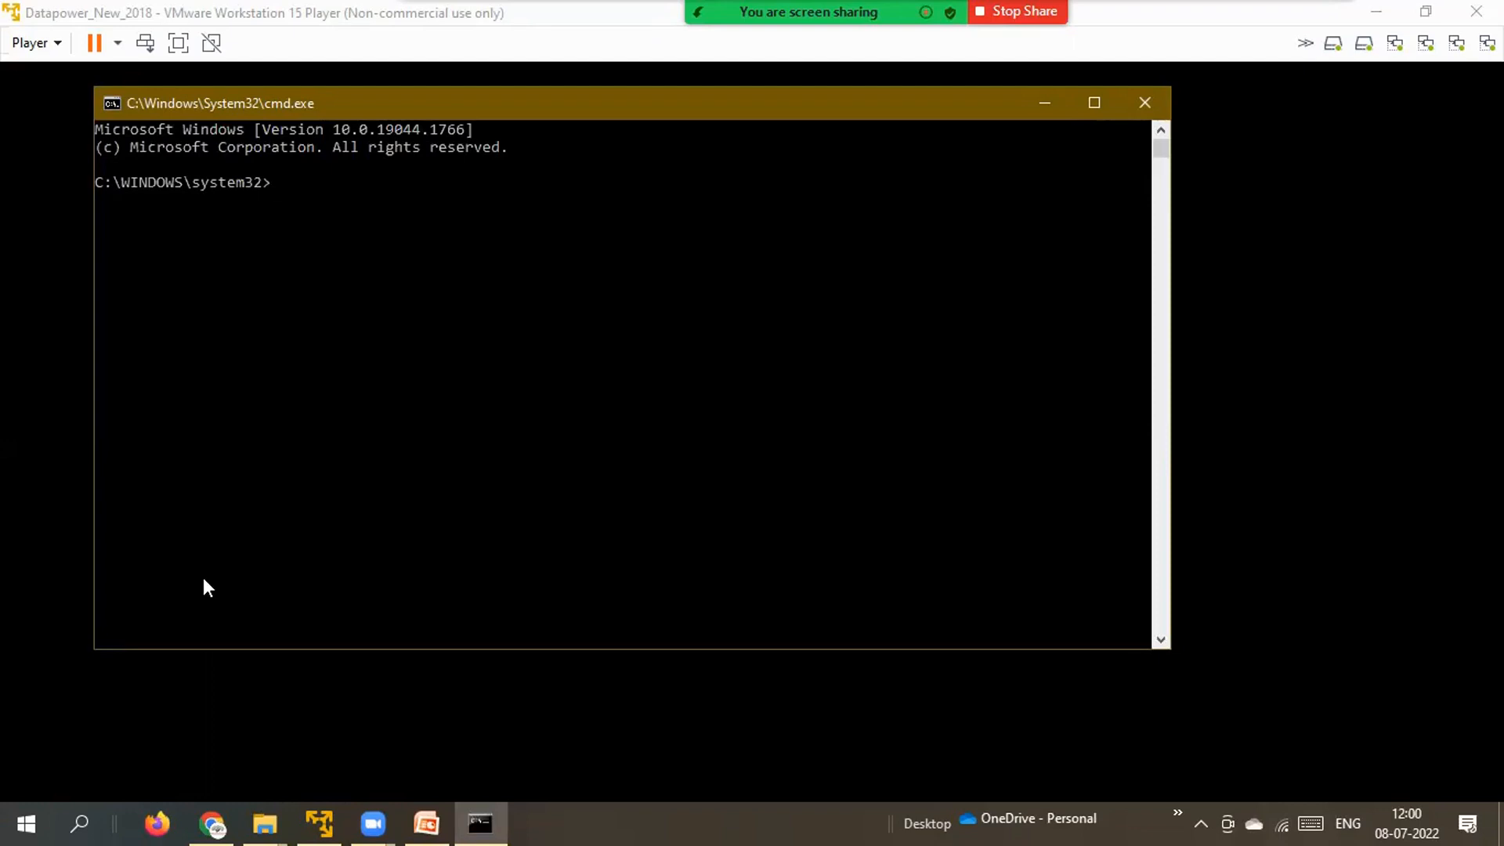
text(ipconfig/all)
key(Return)
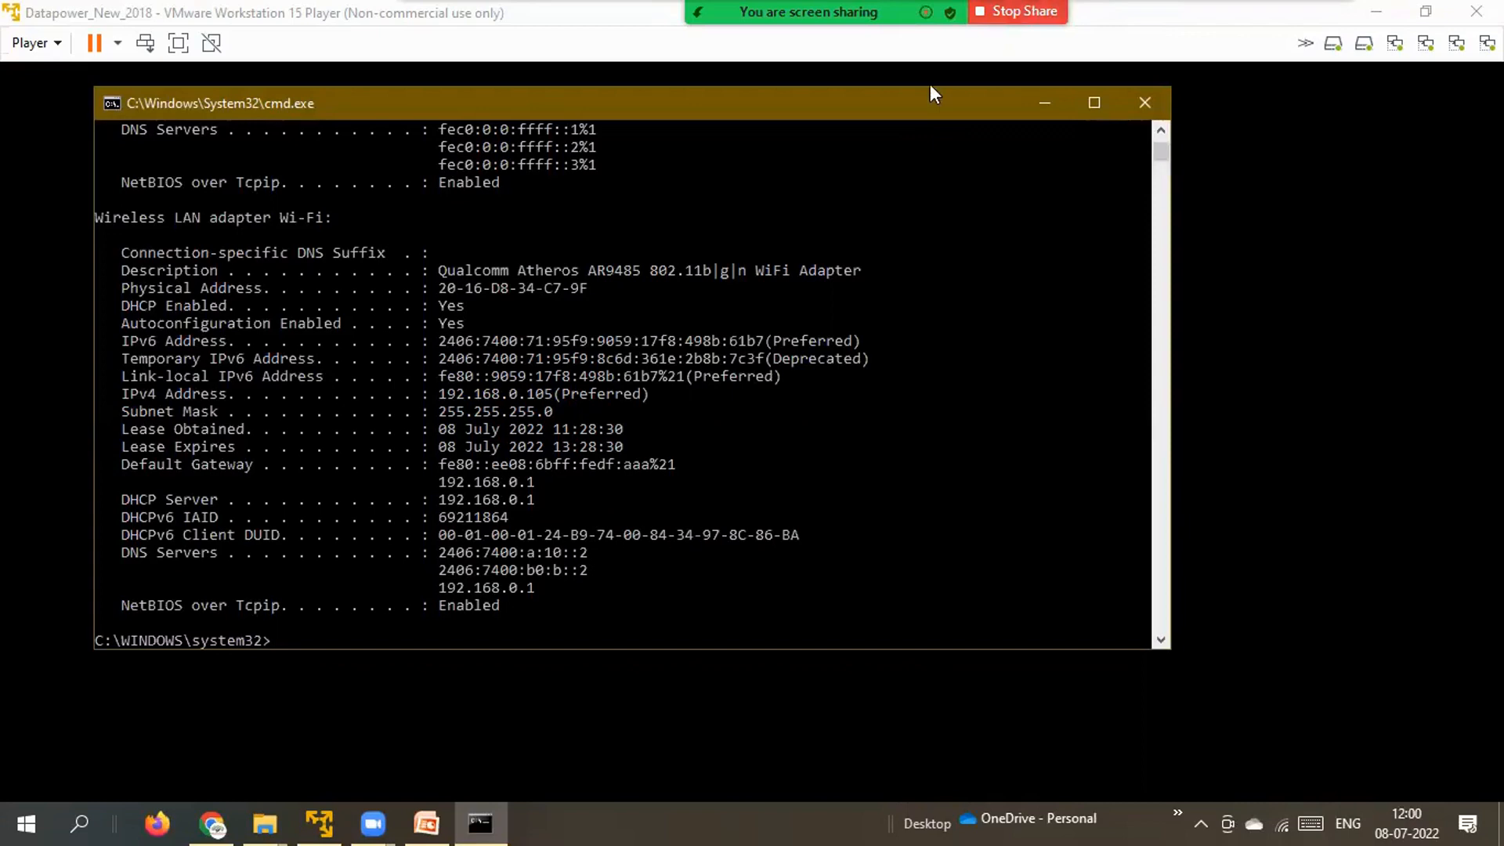
Draw an annotation arrow pointing at IPv4 address 192.168.0.105, then erase it.
mouse_move(834, 11)
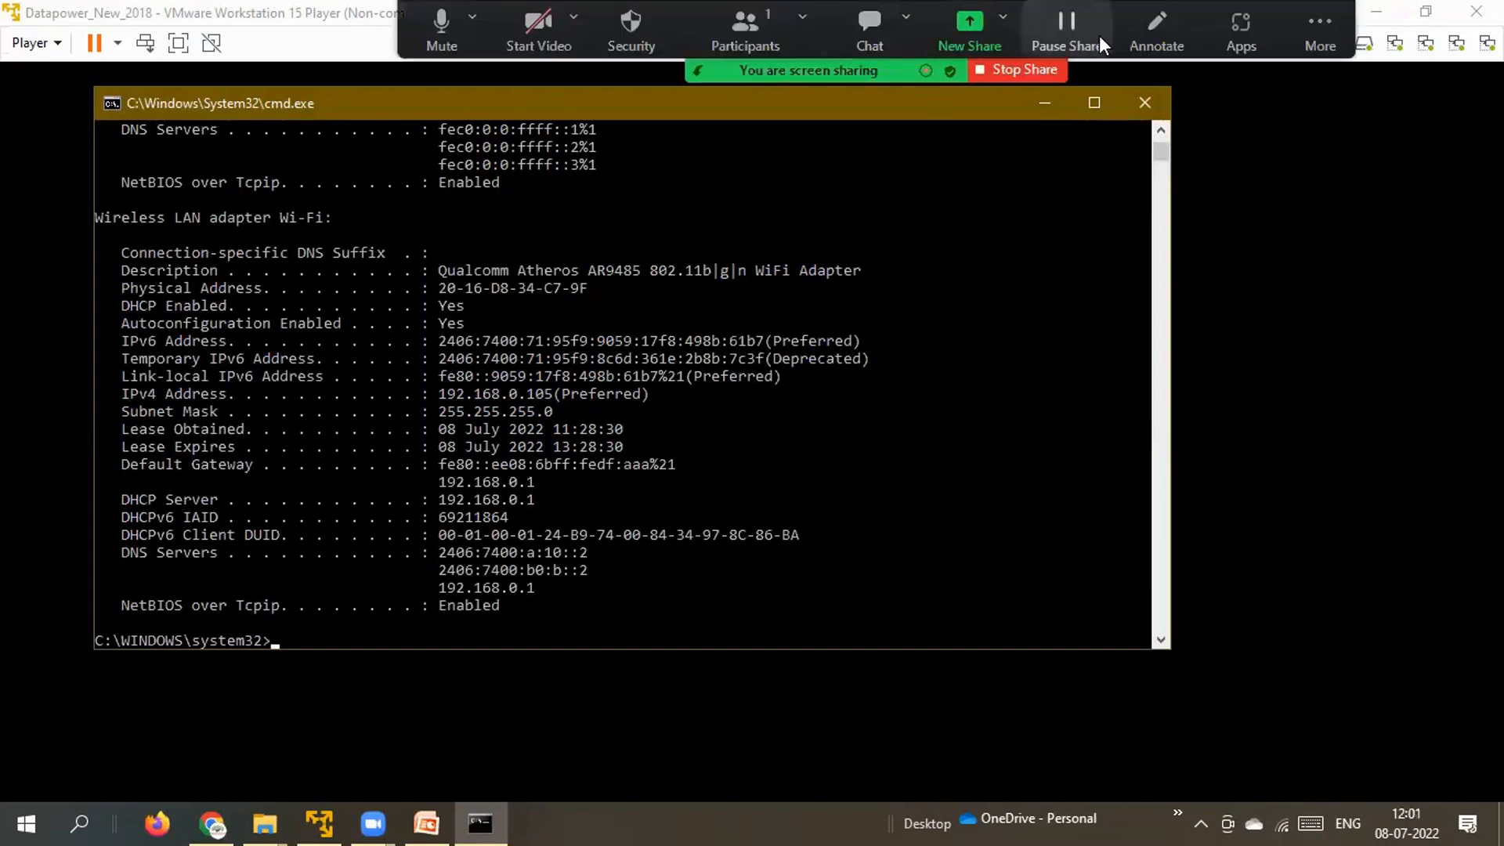
click(1152, 27)
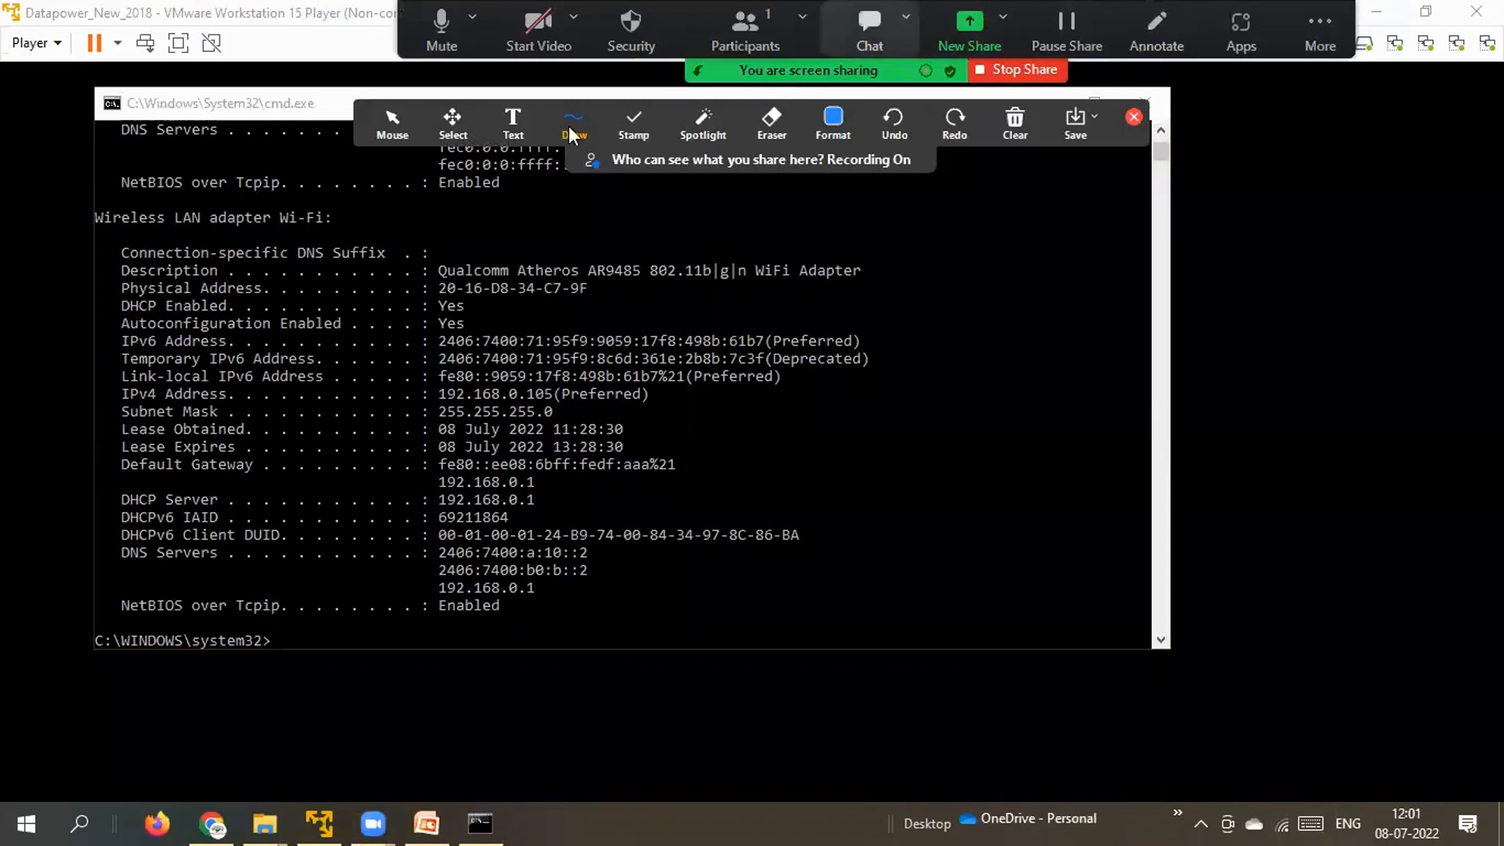
click(573, 126)
click(604, 214)
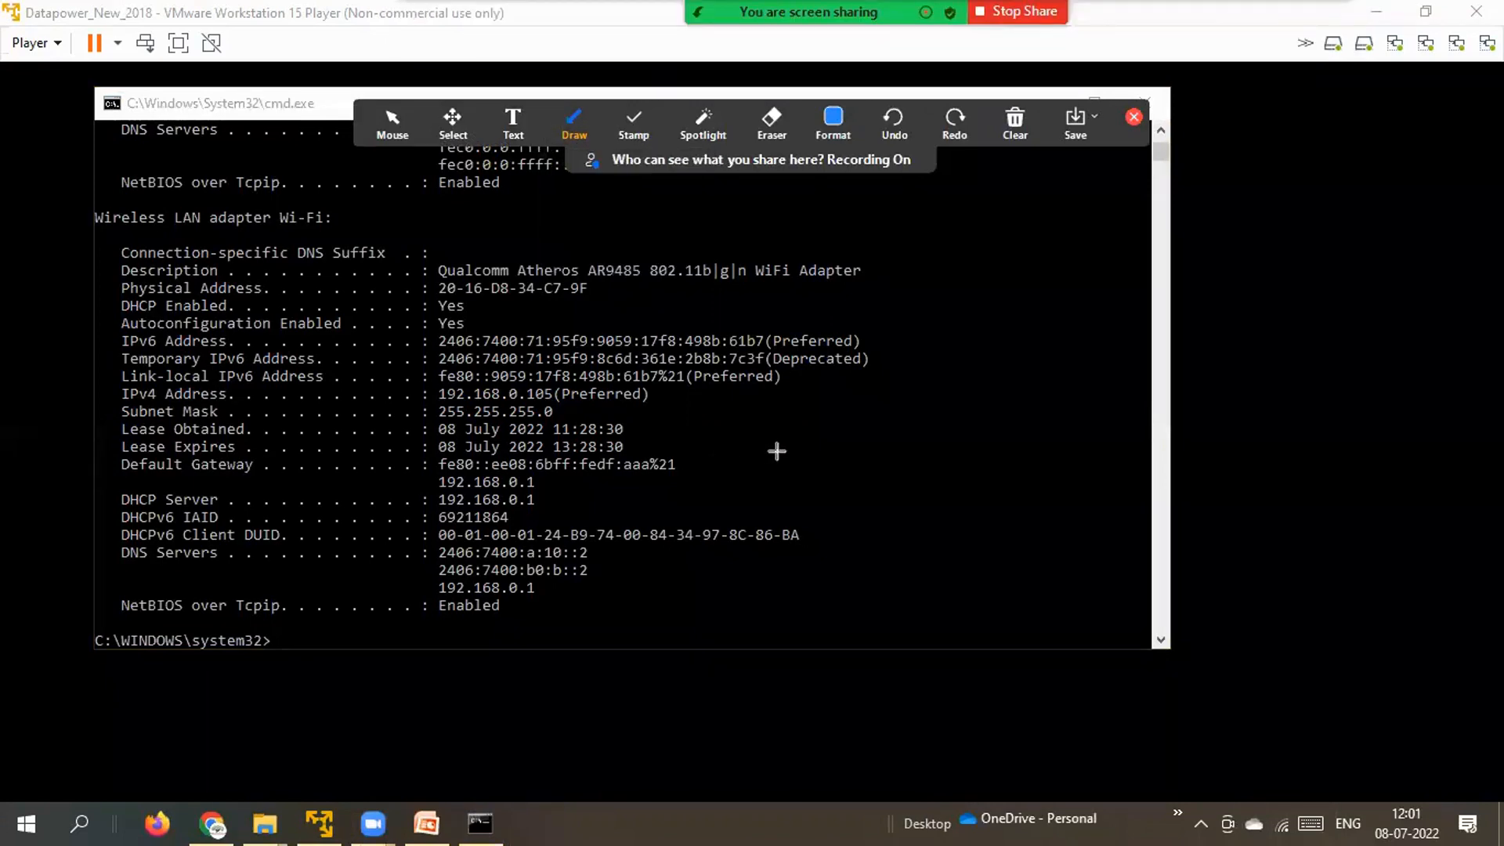
mouse_move(776, 451)
mouse_down()
mouse_move(666, 401)
mouse_move(563, 401)
mouse_up()
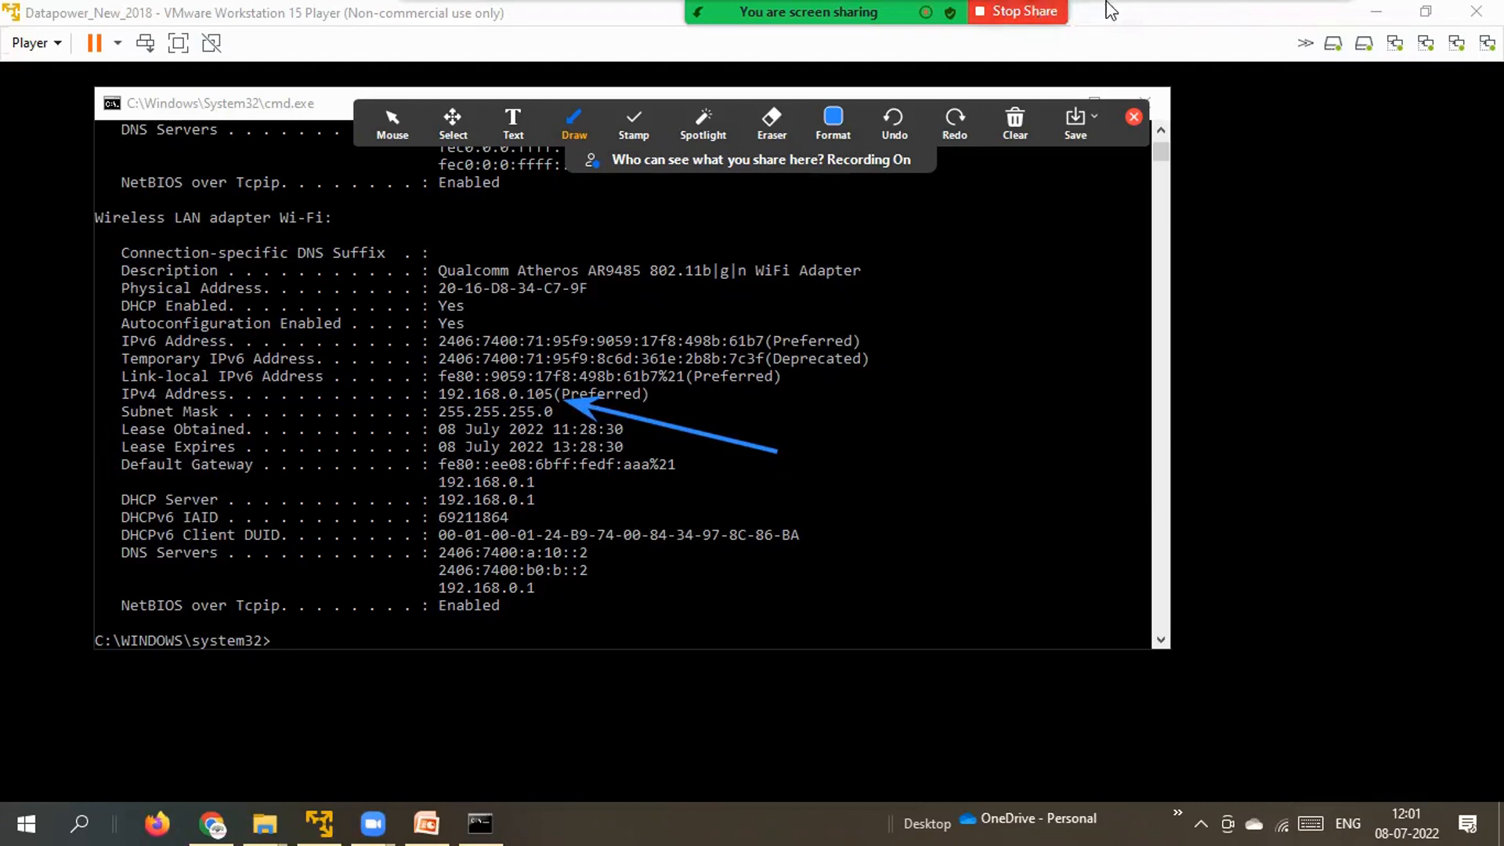
click(1010, 130)
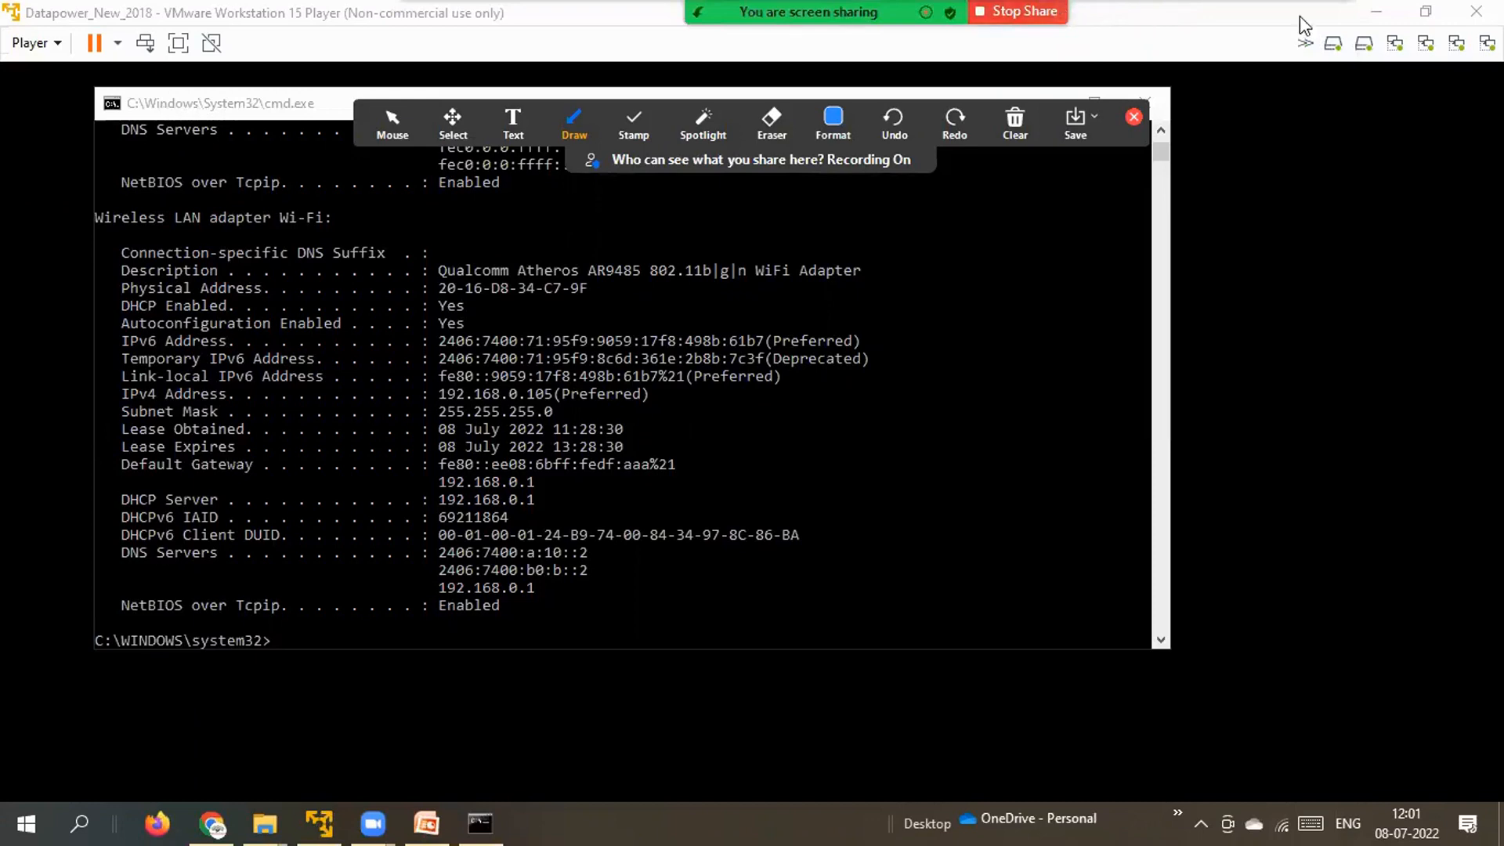
Close the annotation tools and bring the DataPower VM console back to the front.
mouse_move(1345, 14)
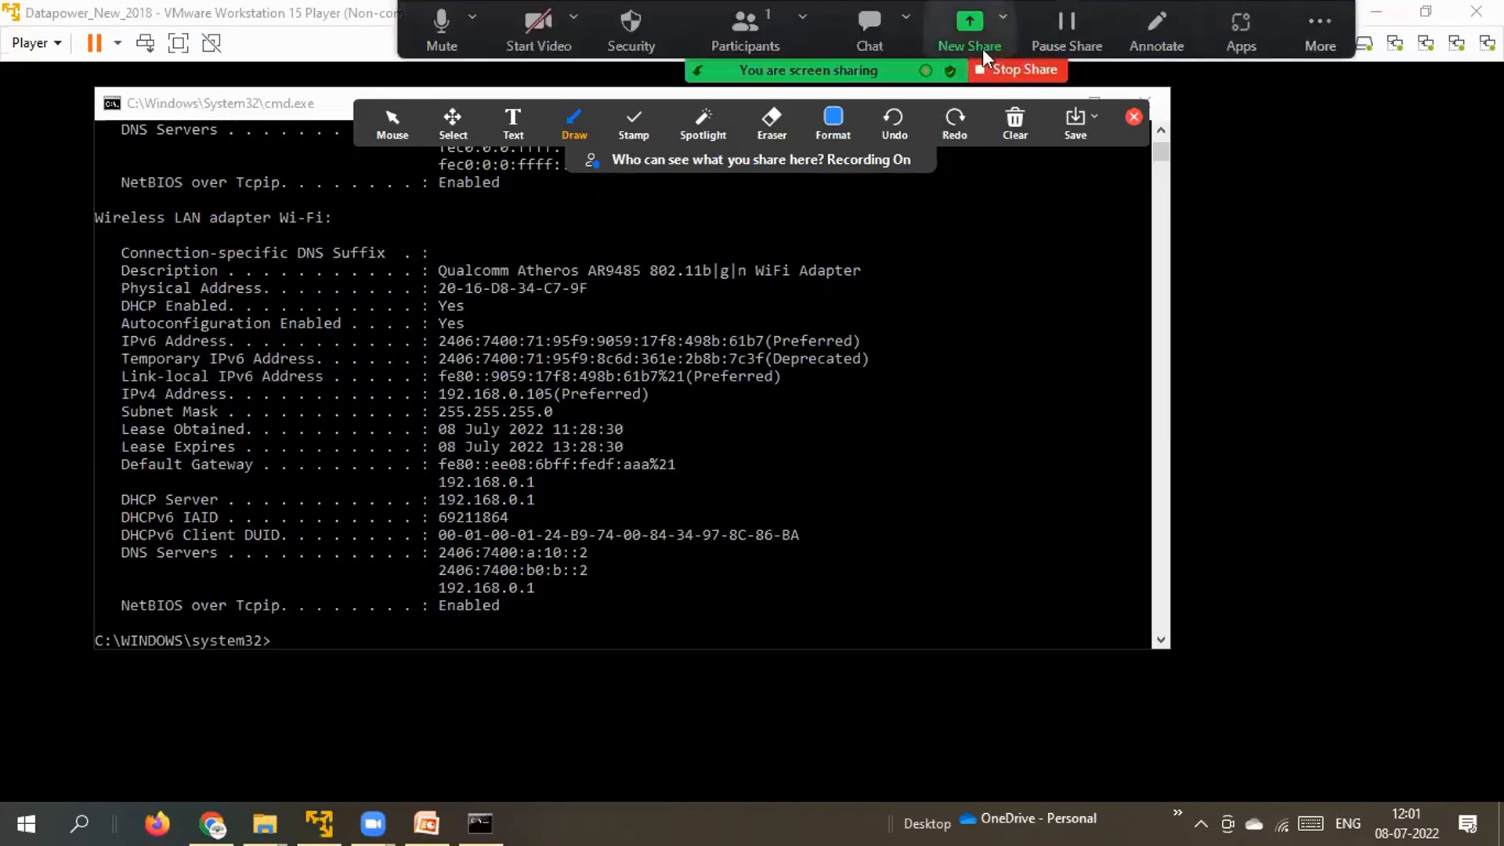
click(1168, 37)
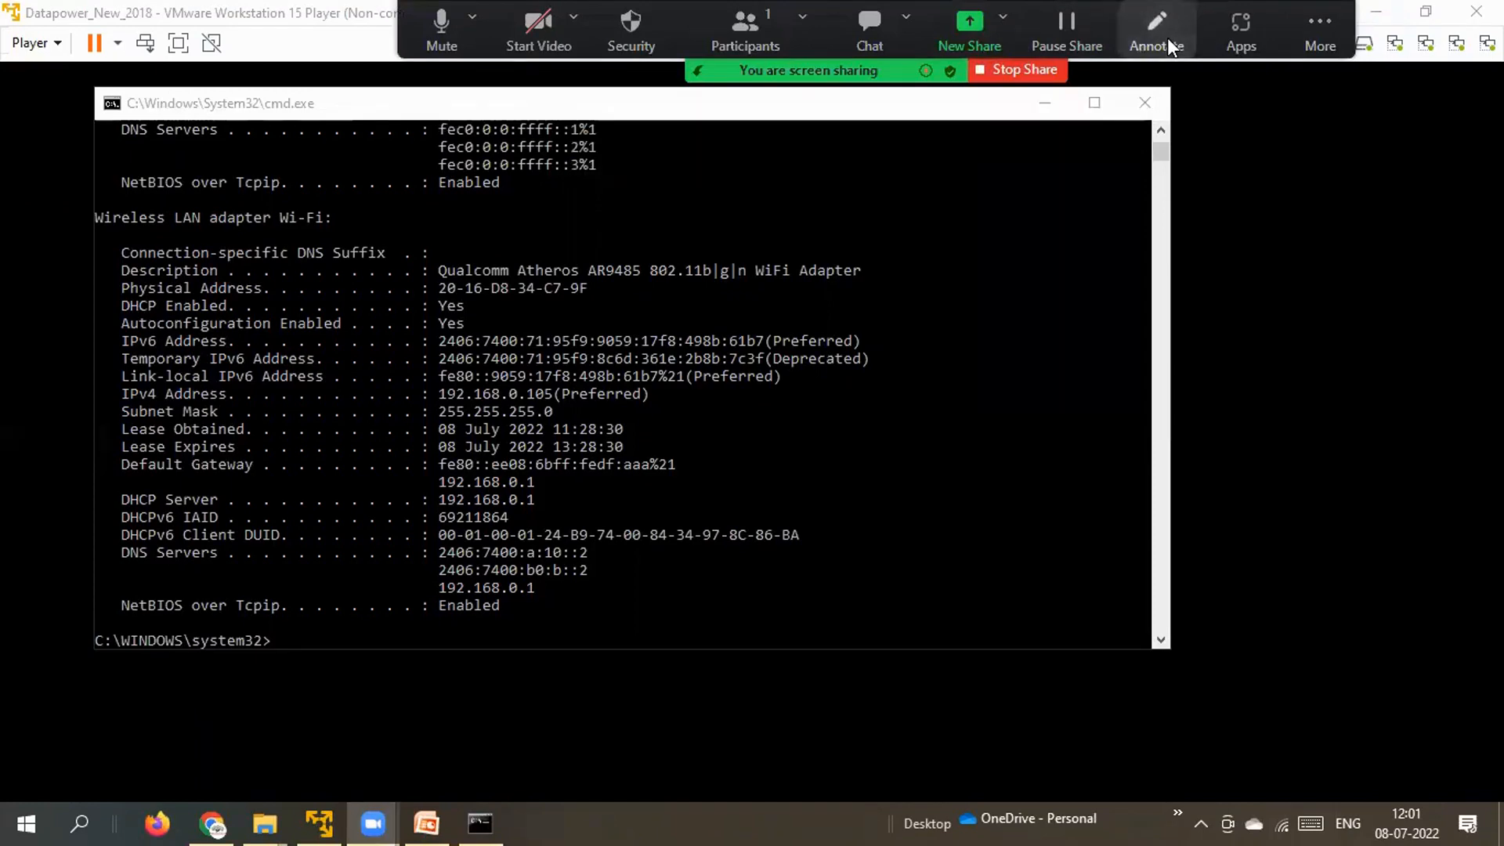
click(1168, 37)
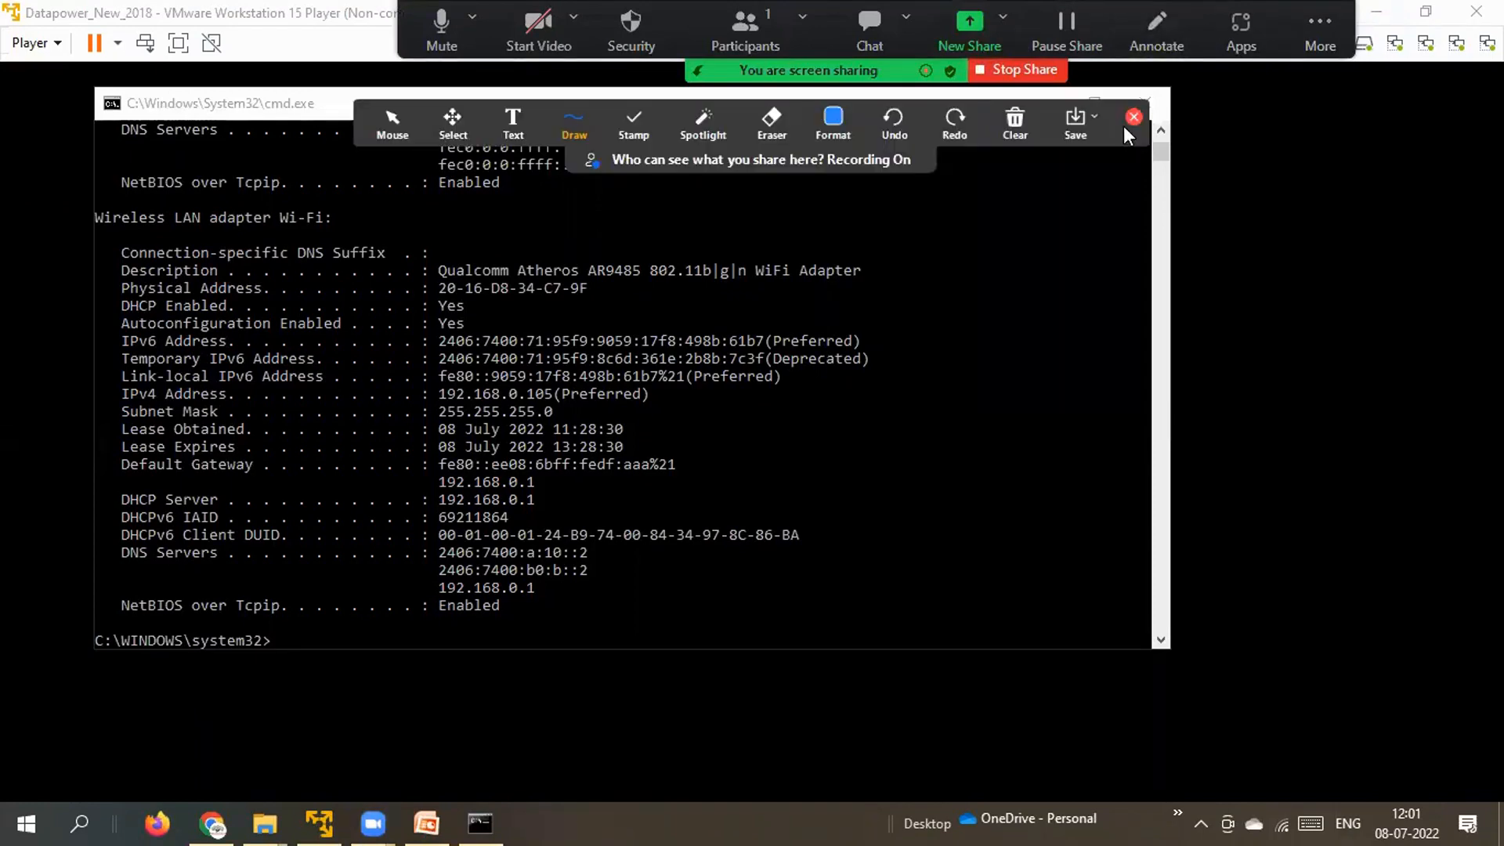
click(1132, 119)
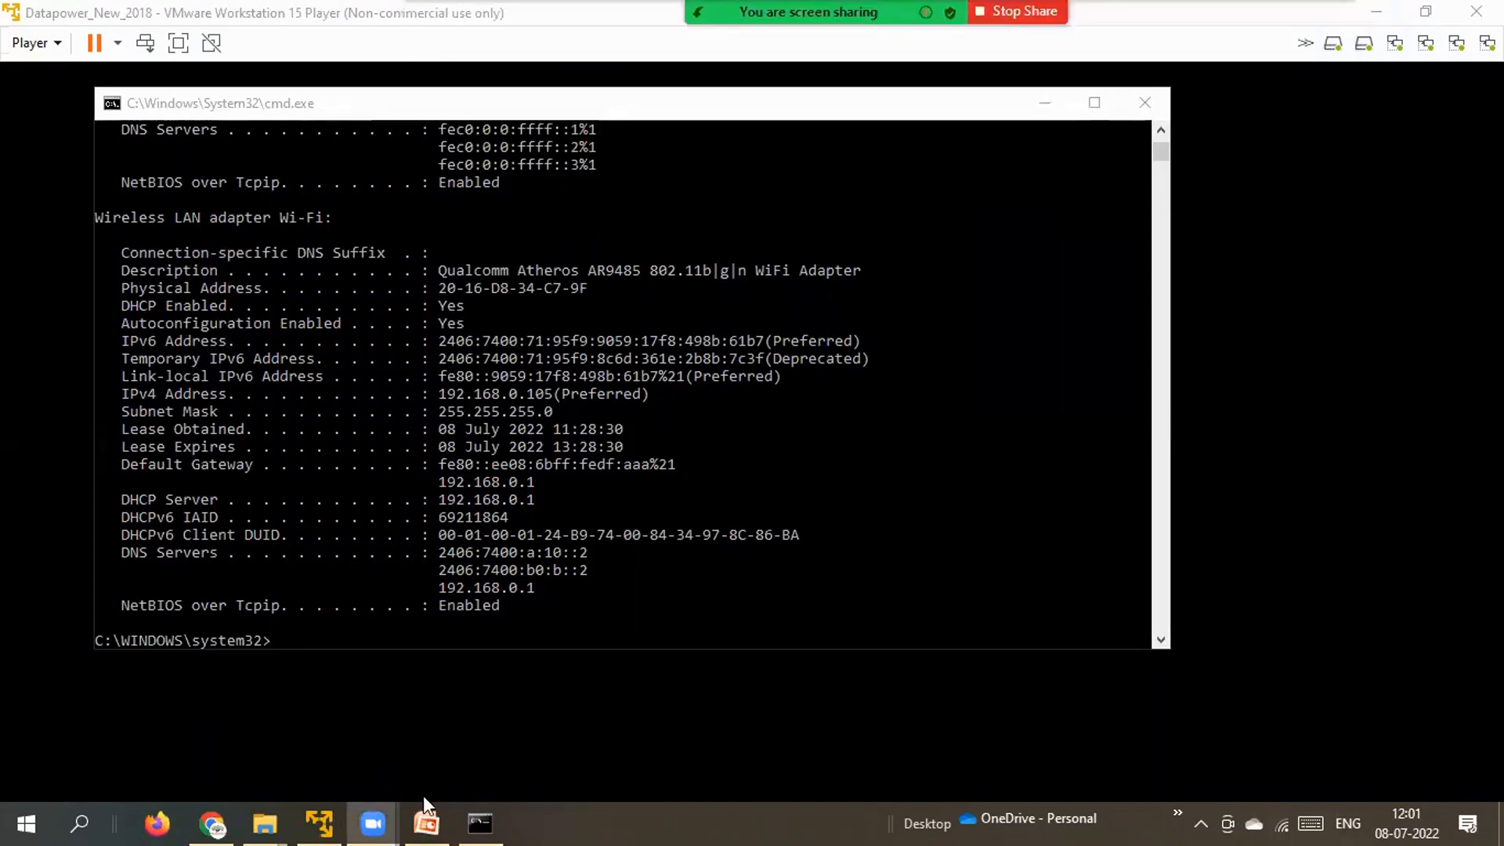
click(317, 821)
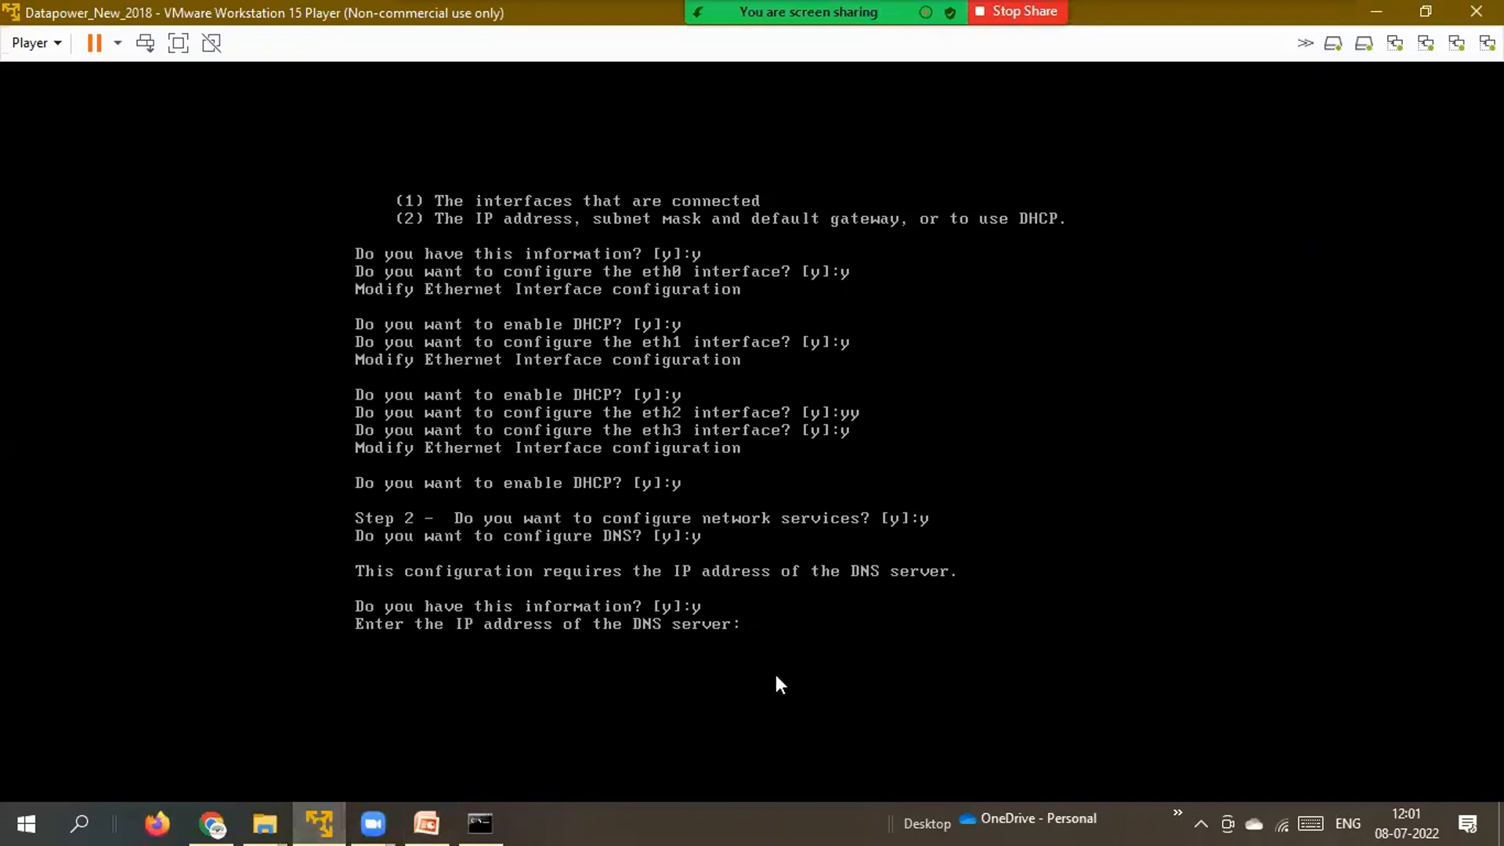
Enter 192.168.0.105 as the DNS server and define a unique system identifier.
text(192.168.0.101)
key(BackSpace)
text(5)
key(Return)
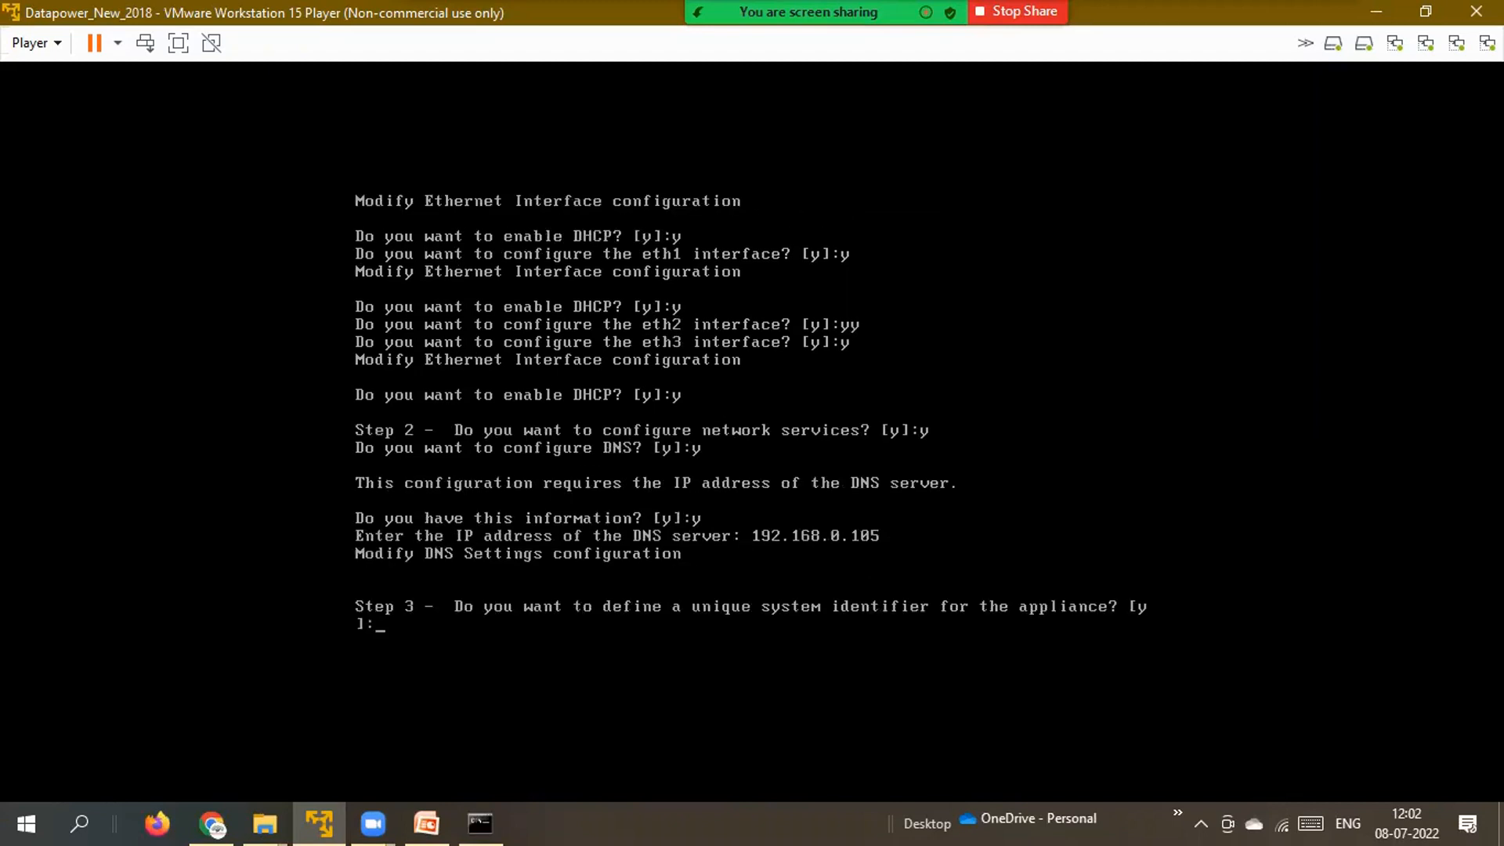
text(y)
key(Return)
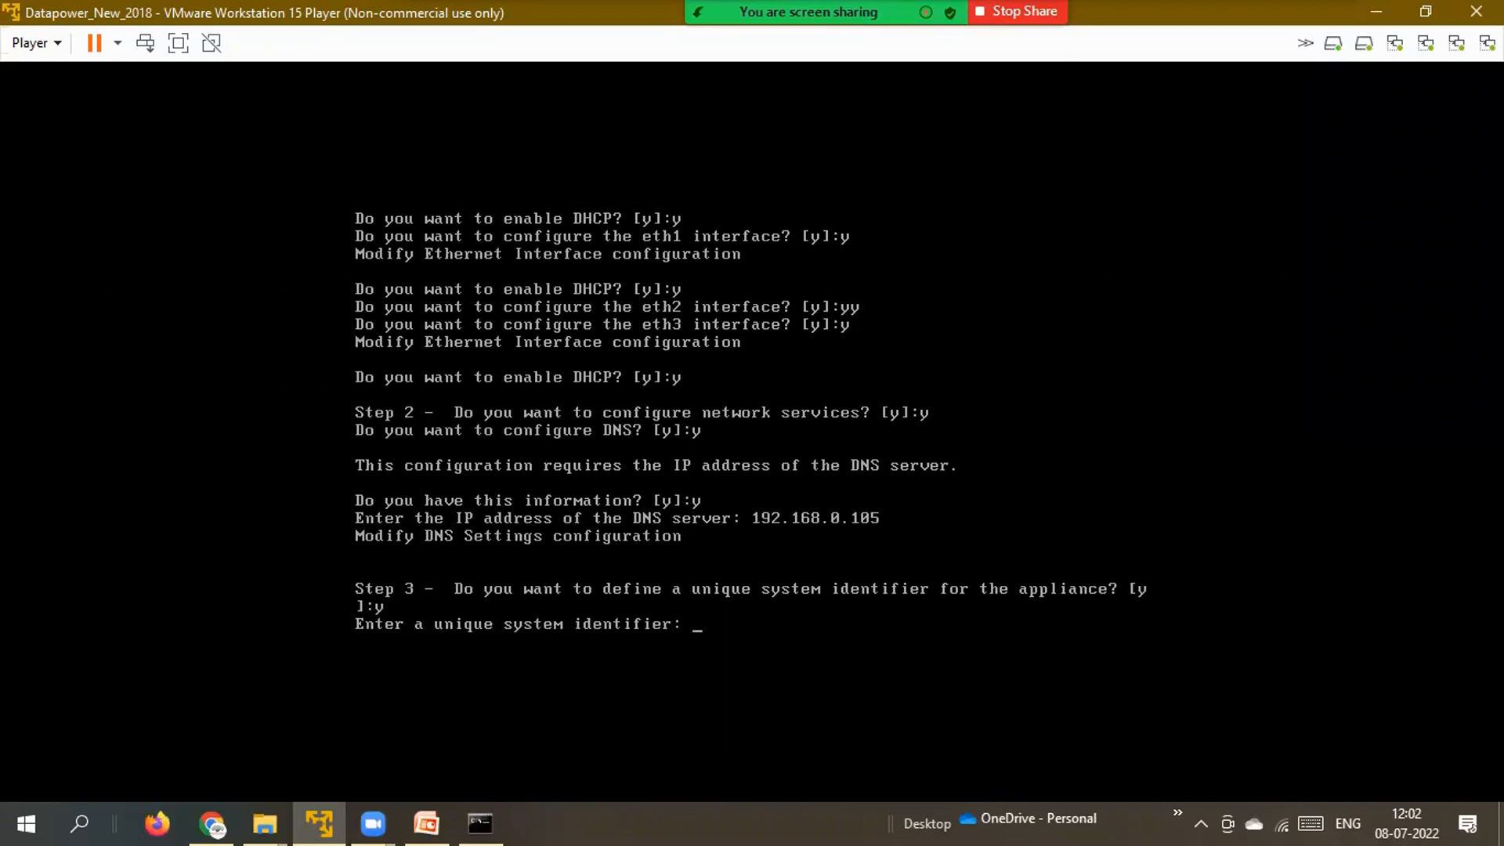
text(Samanvidha)
key(Return)
Enable remote management with SSH listening on all local addresses at default port 22.
text(y)
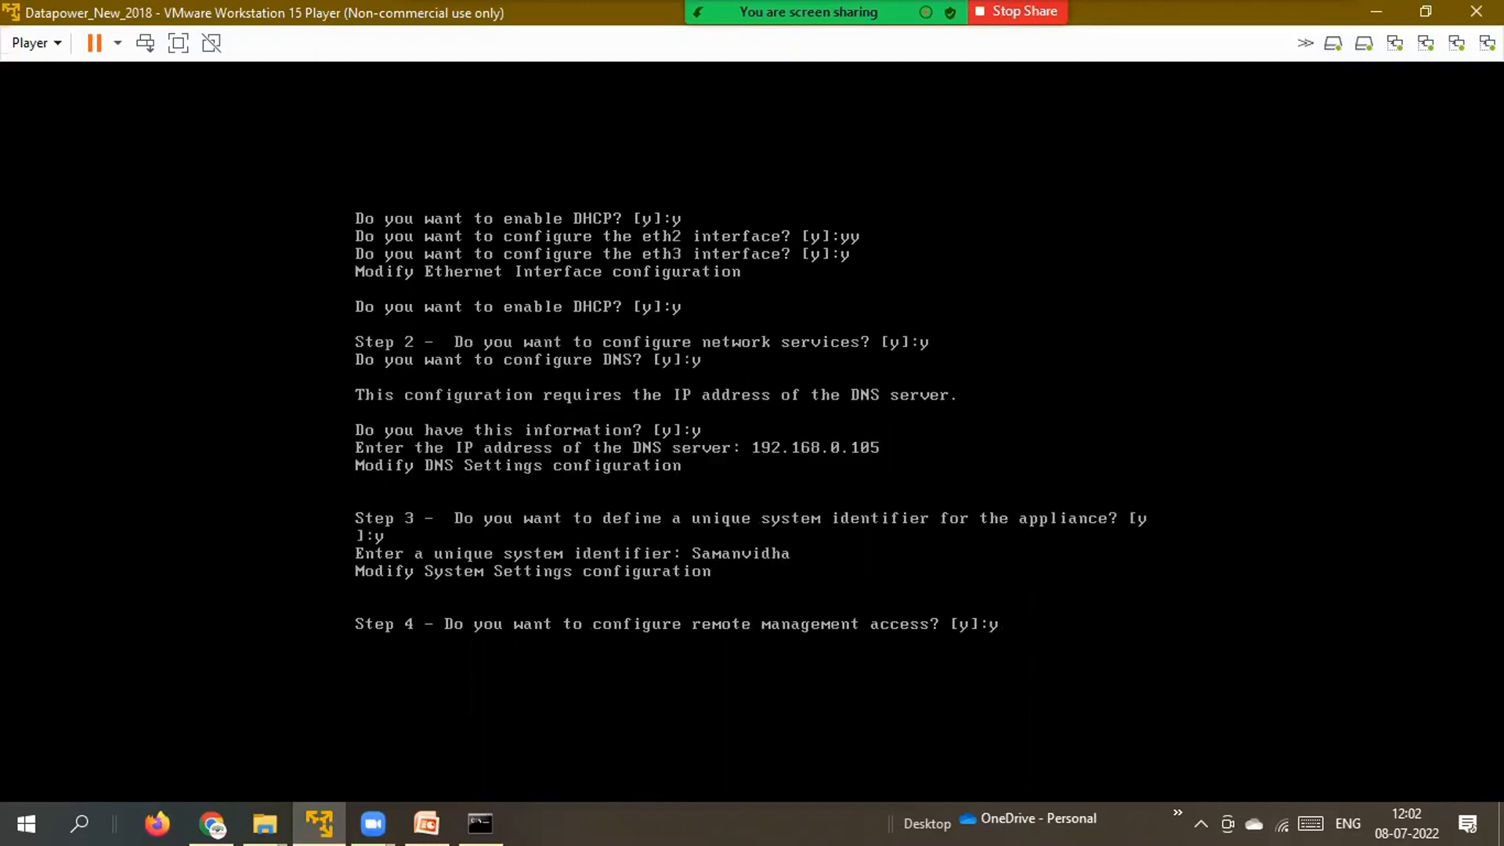
key(Return)
text(y)
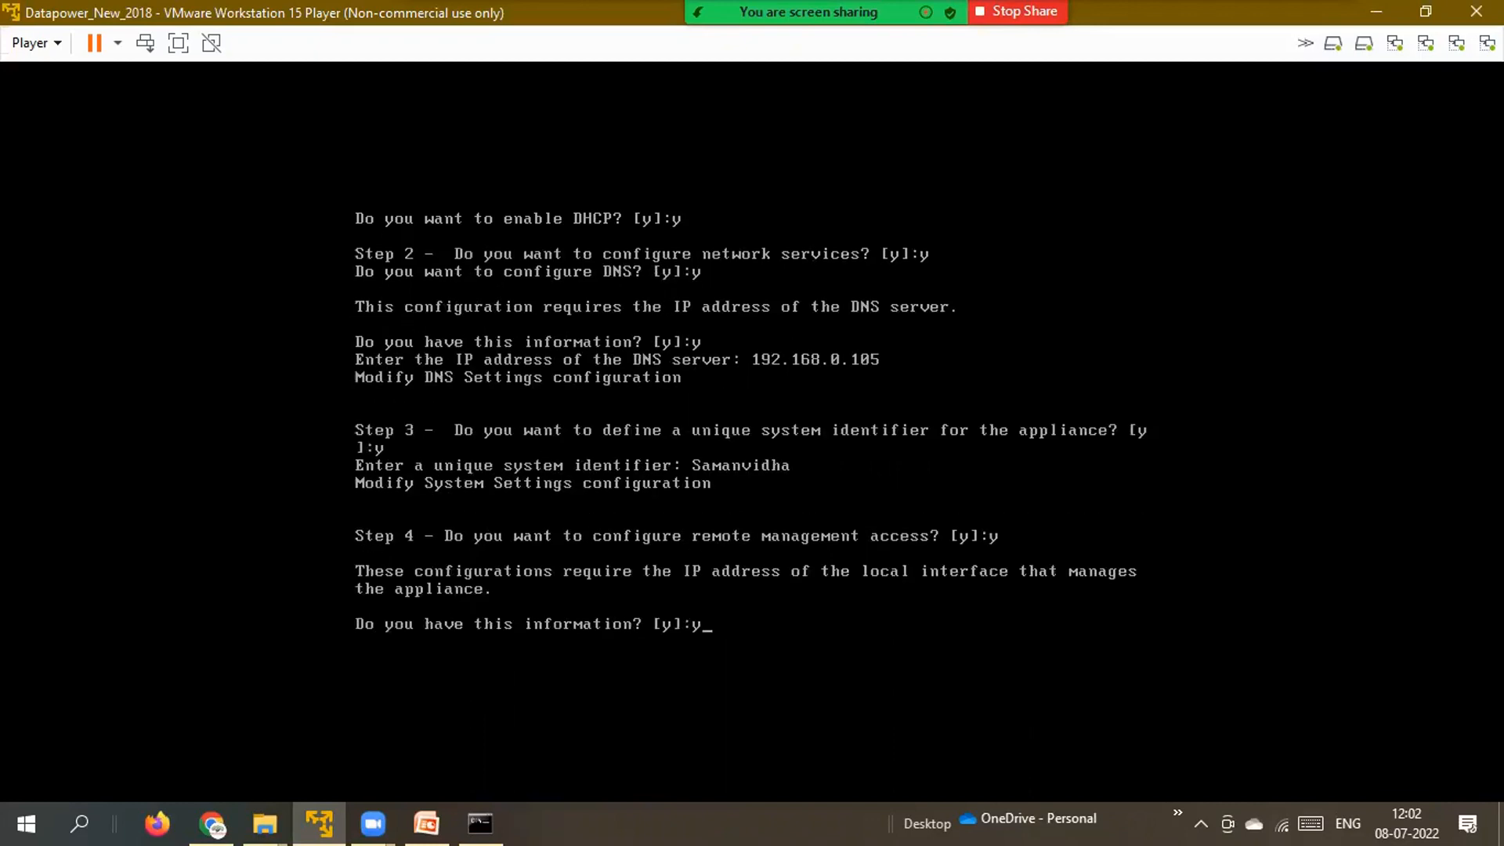
key(Return)
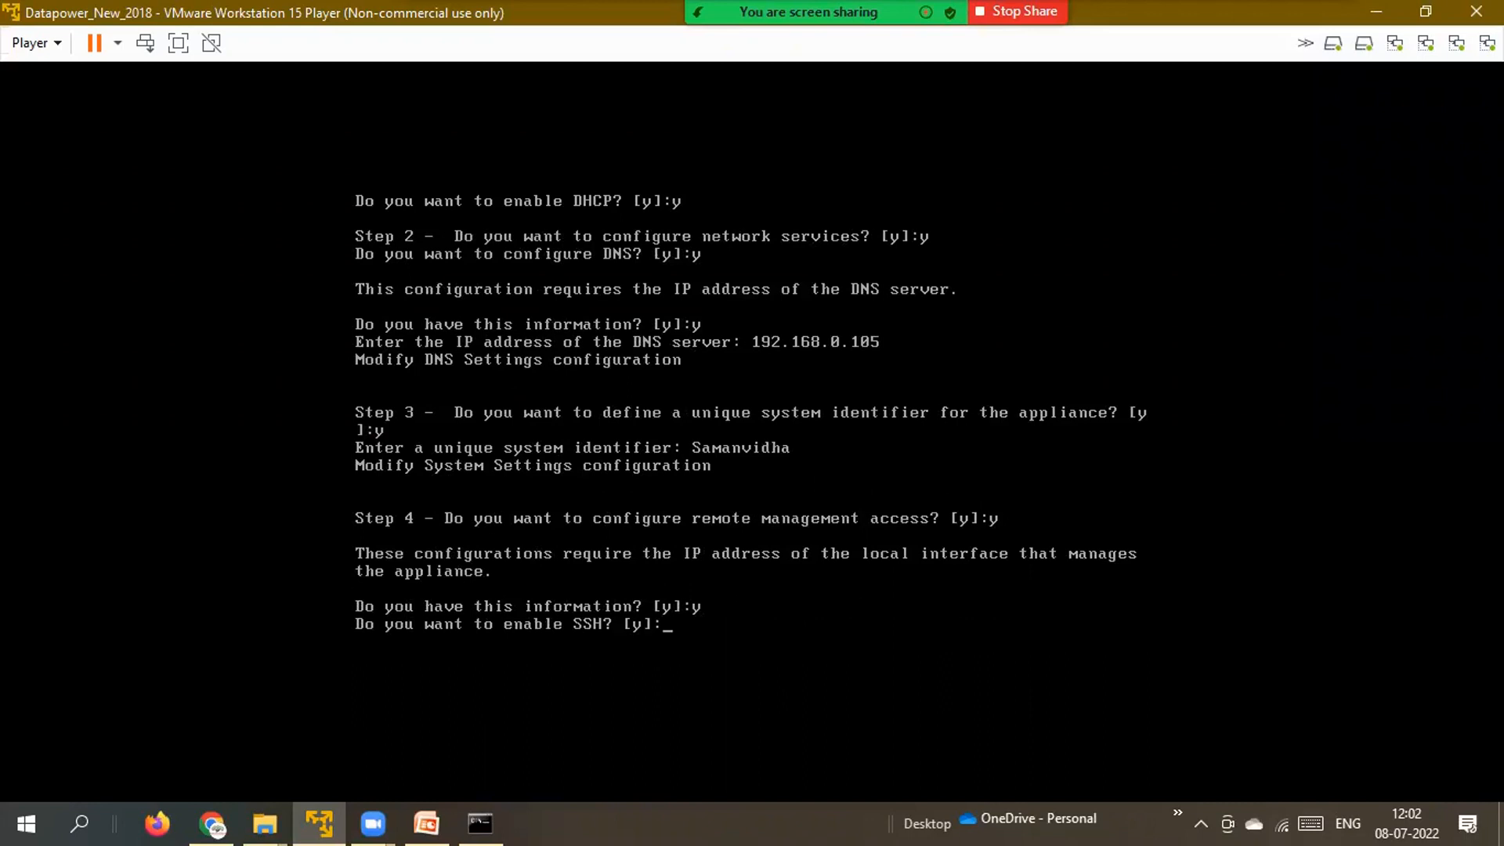
text(y)
key(Return)
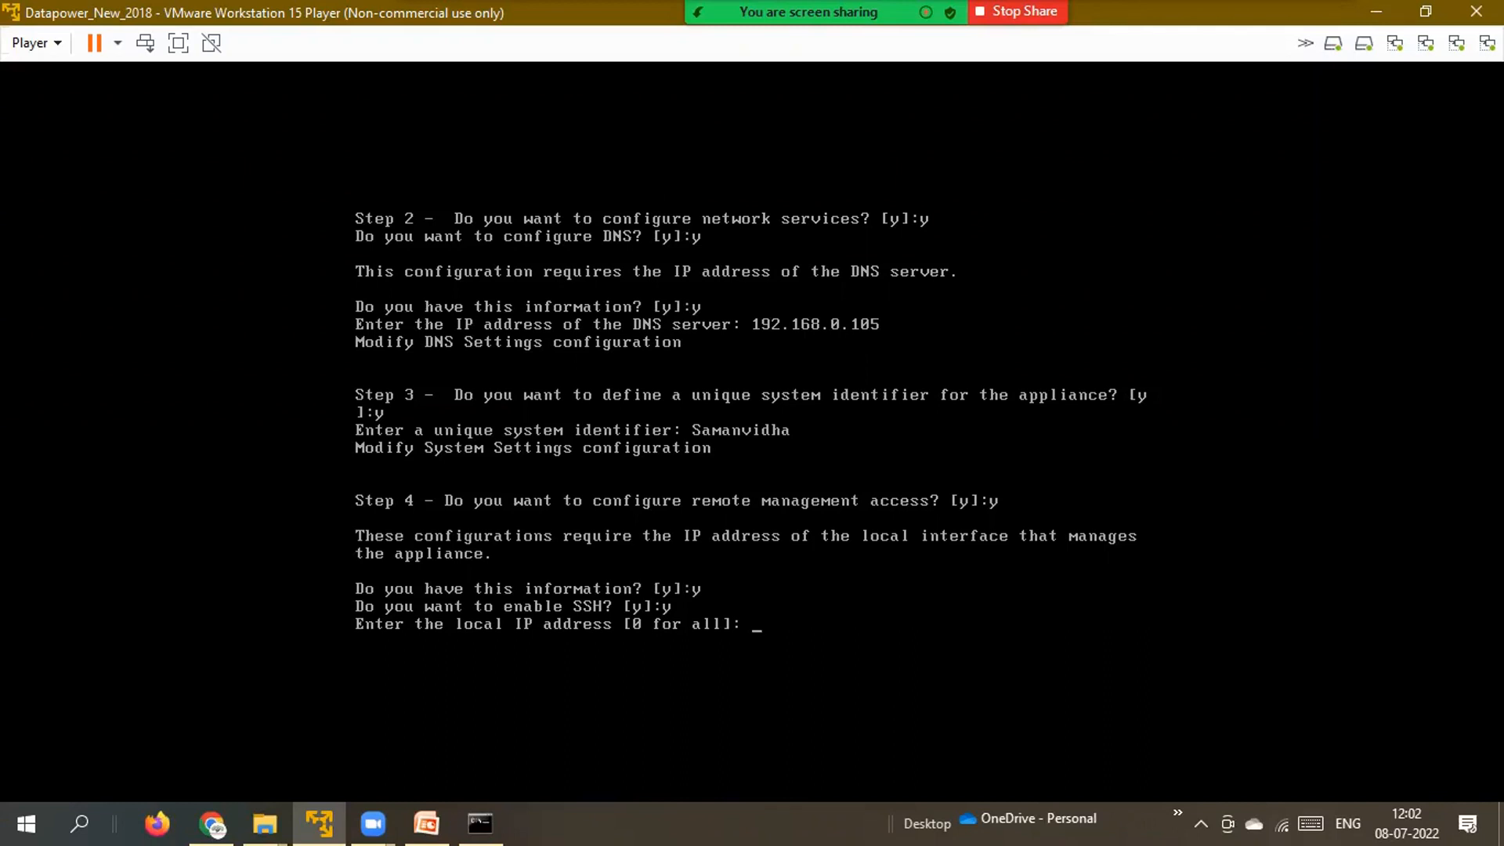
key(Return)
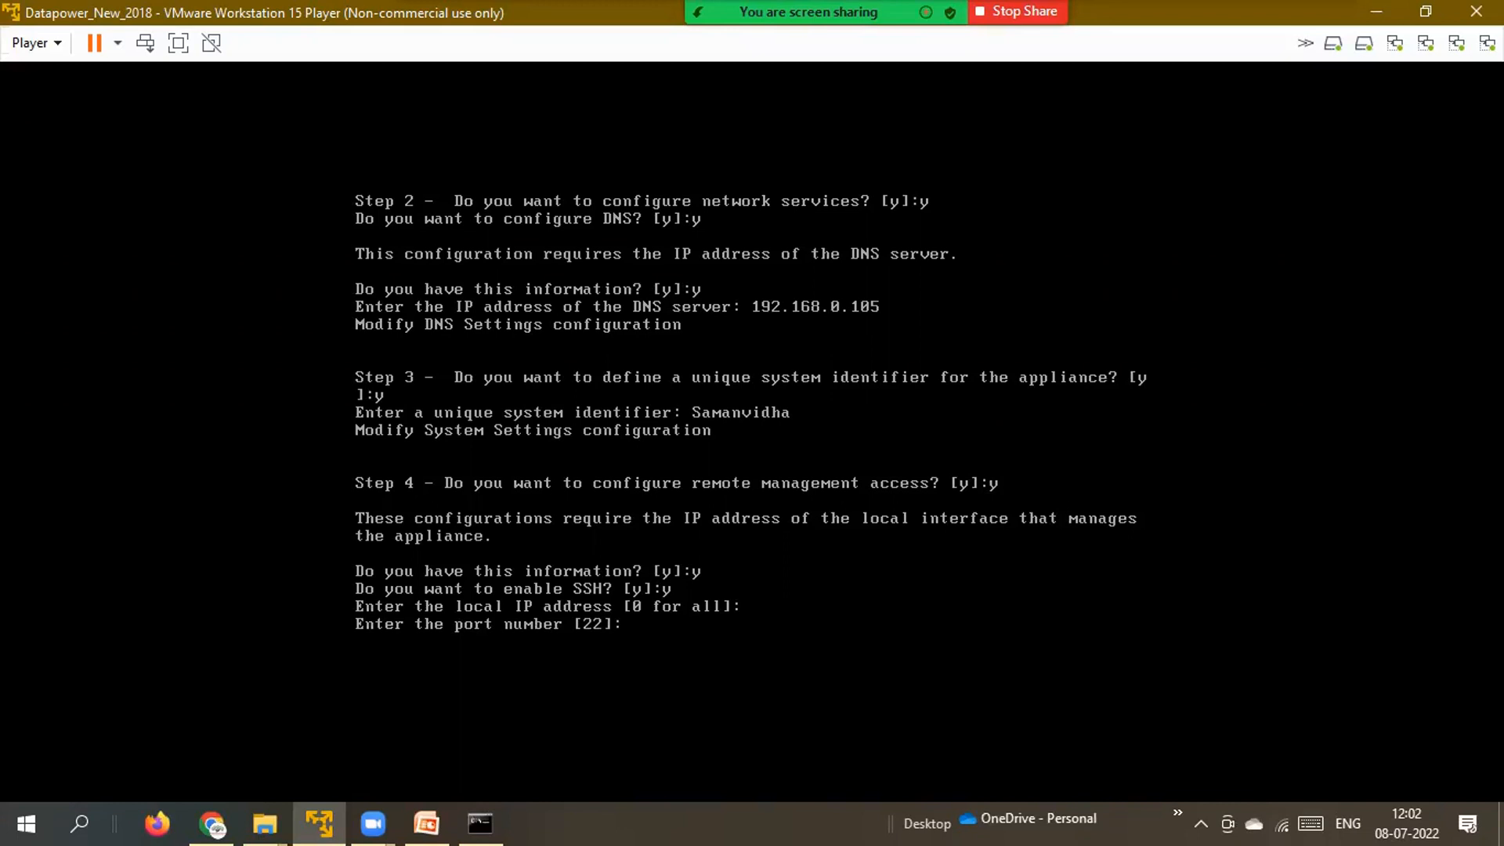
key(Return)
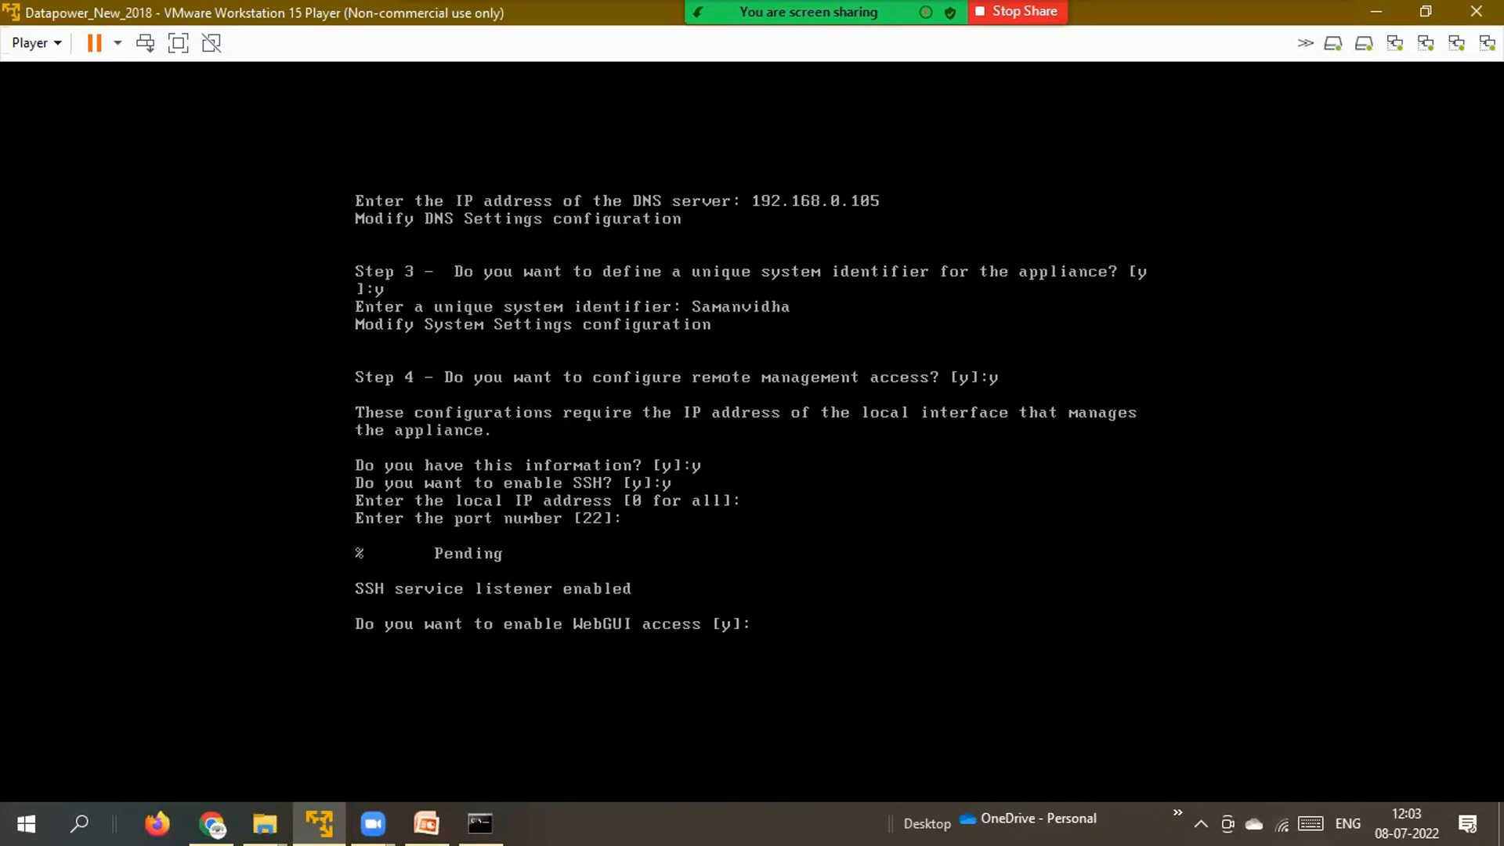
Enable WebGUI access on all local addresses at default port 9090.
text(y)
key(Return)
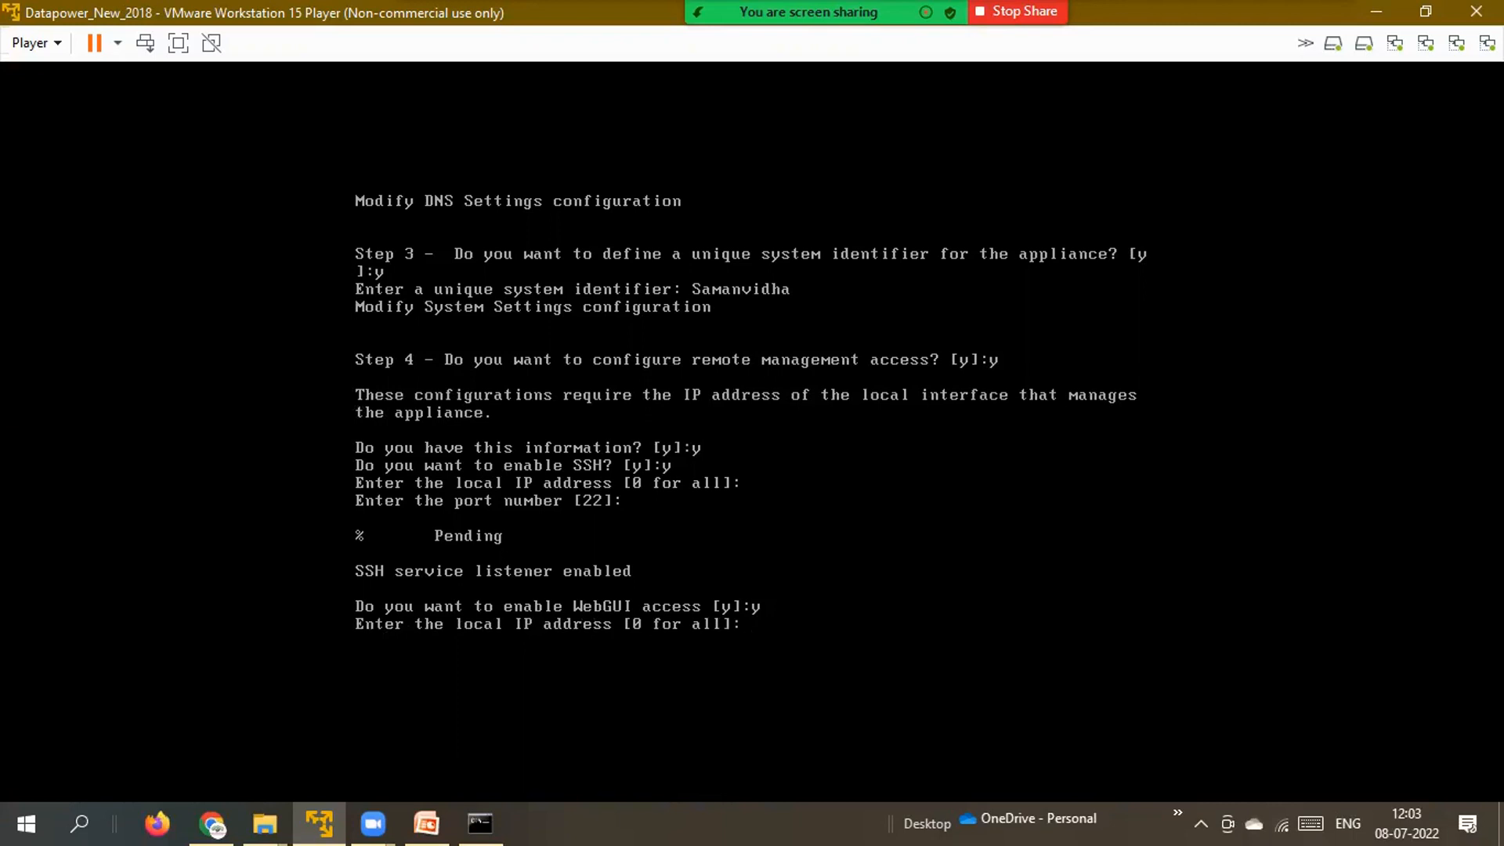
key(Return)
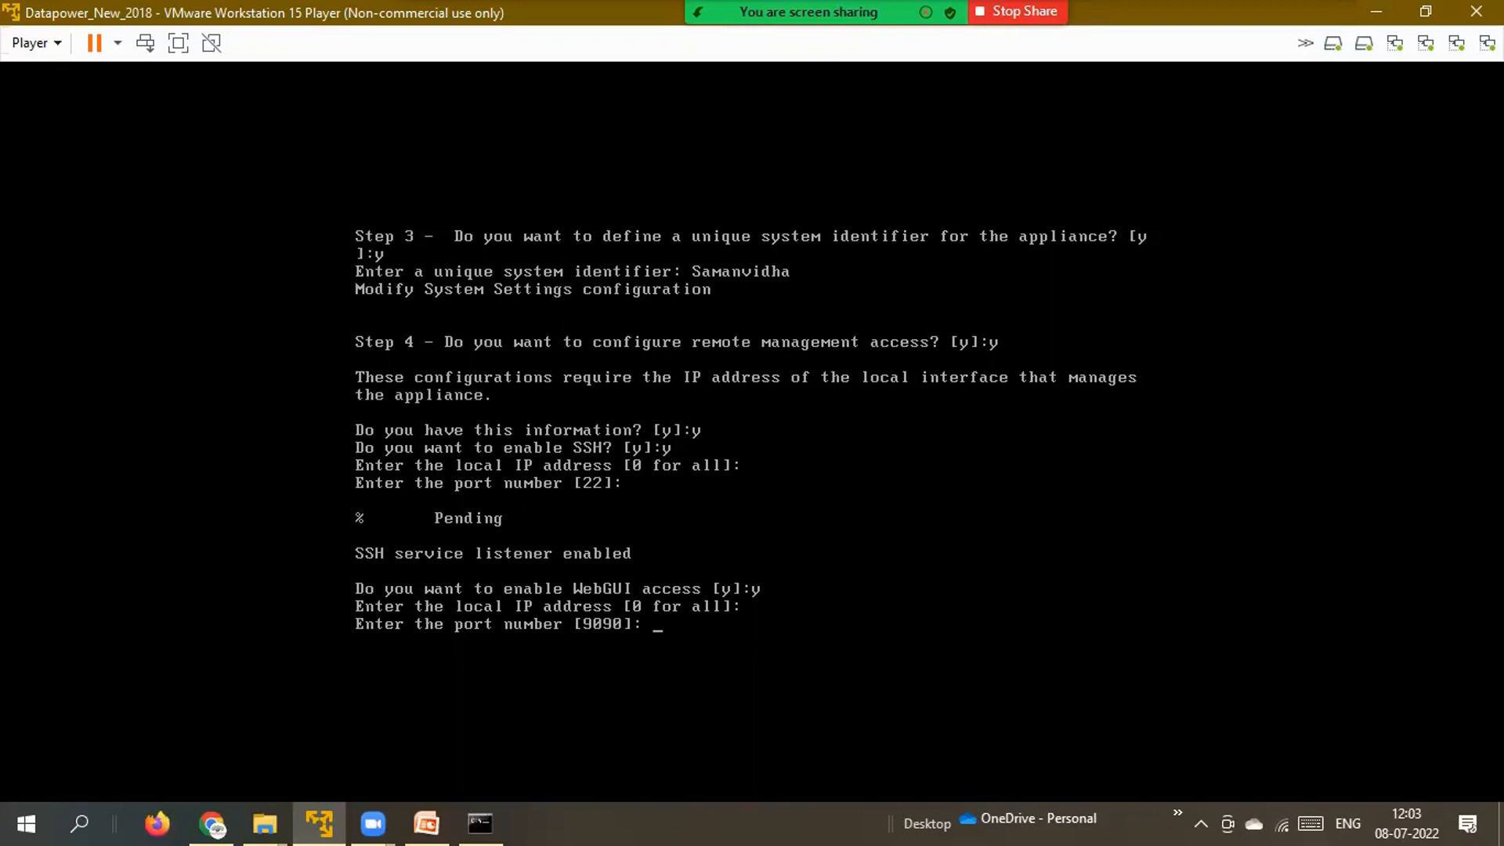
key(Return)
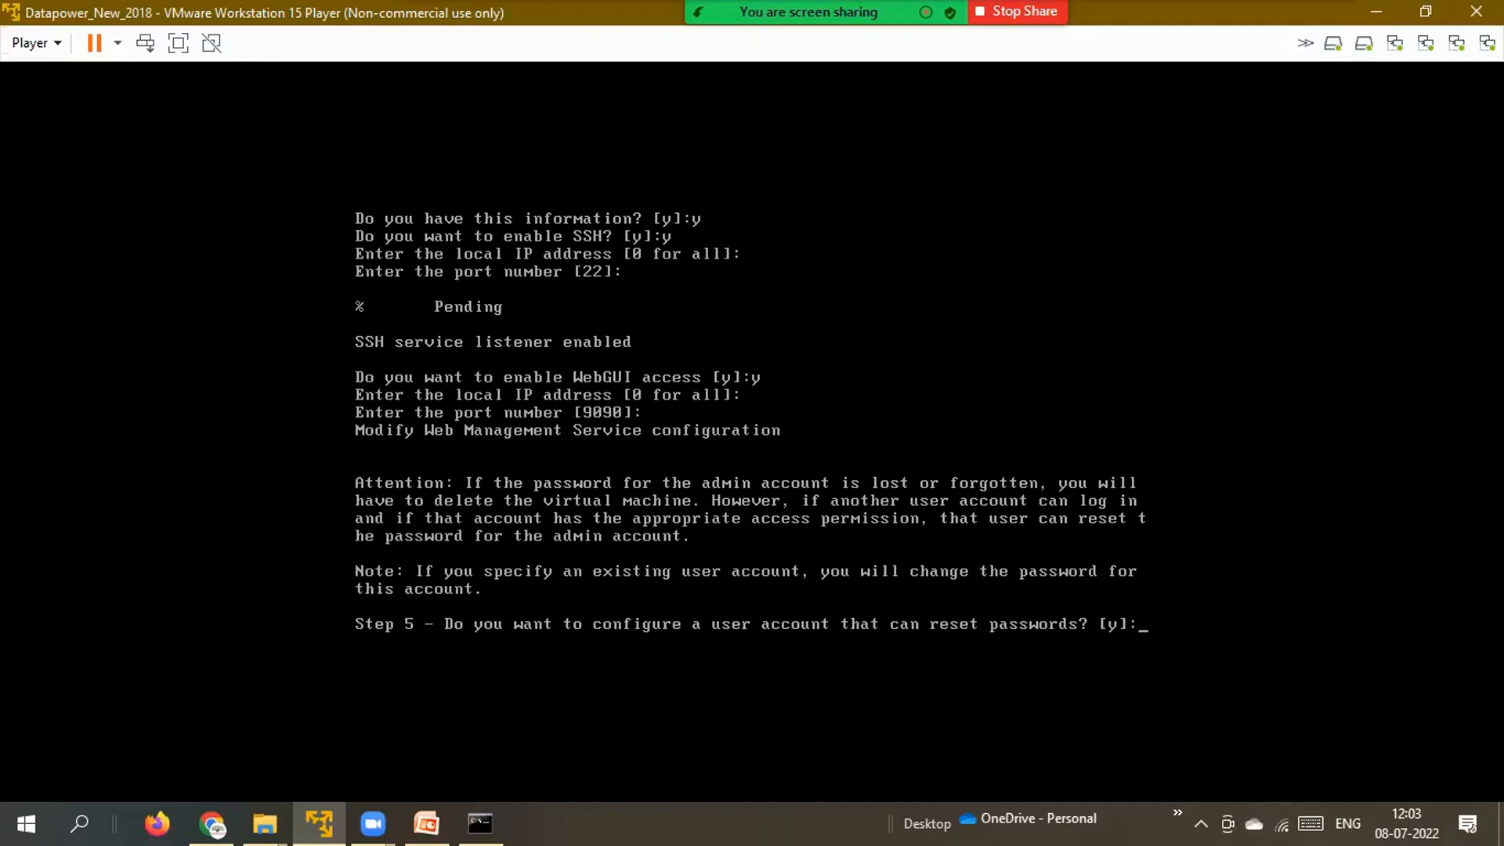
Create a password-reset user account, giving its name and entering its new password twice.
text(y)
key(Return)
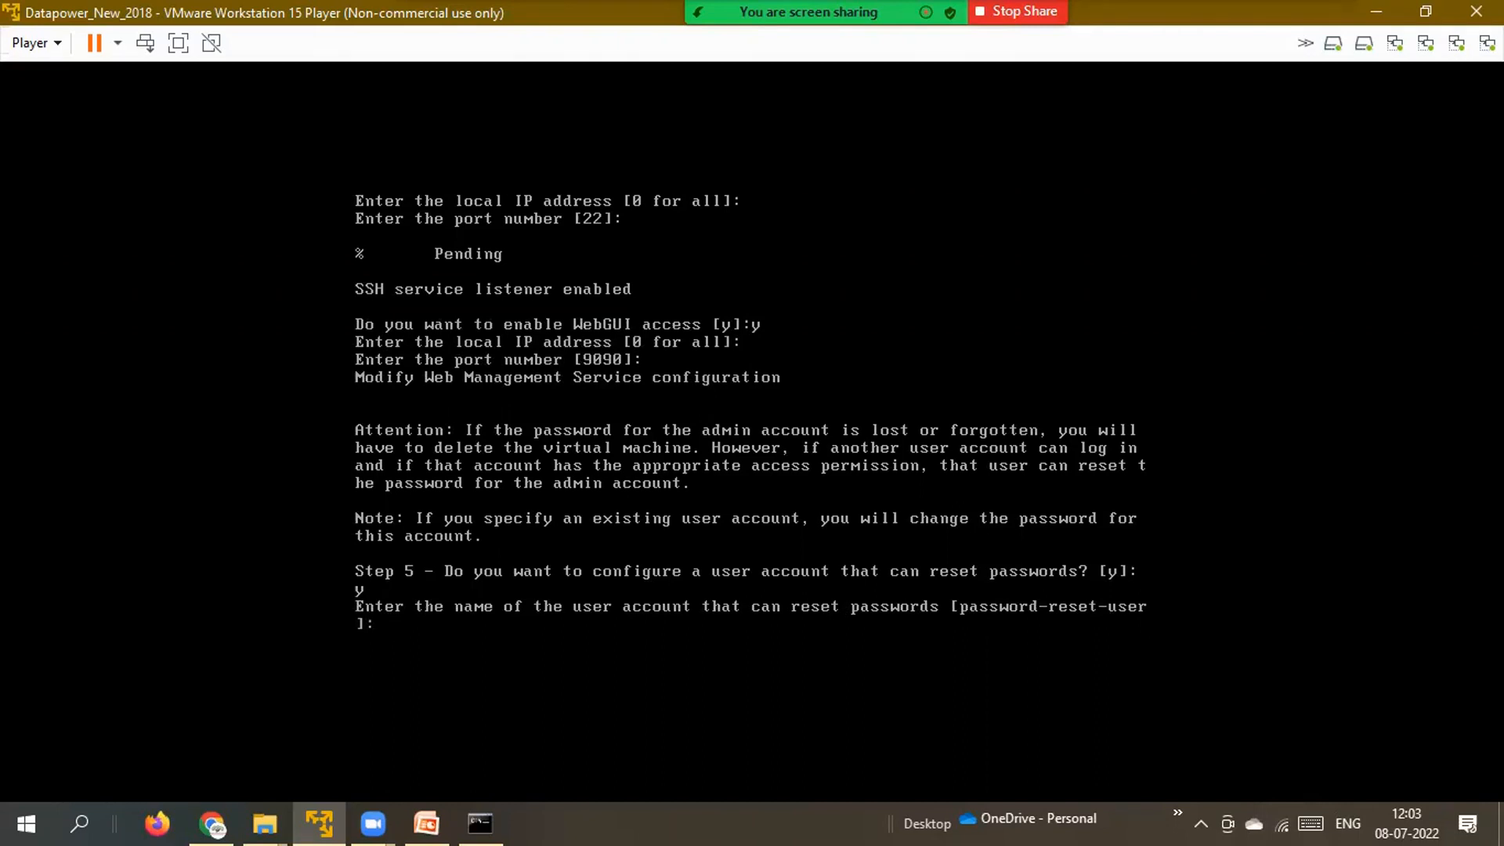
text(Samanvidha)
key(Return)
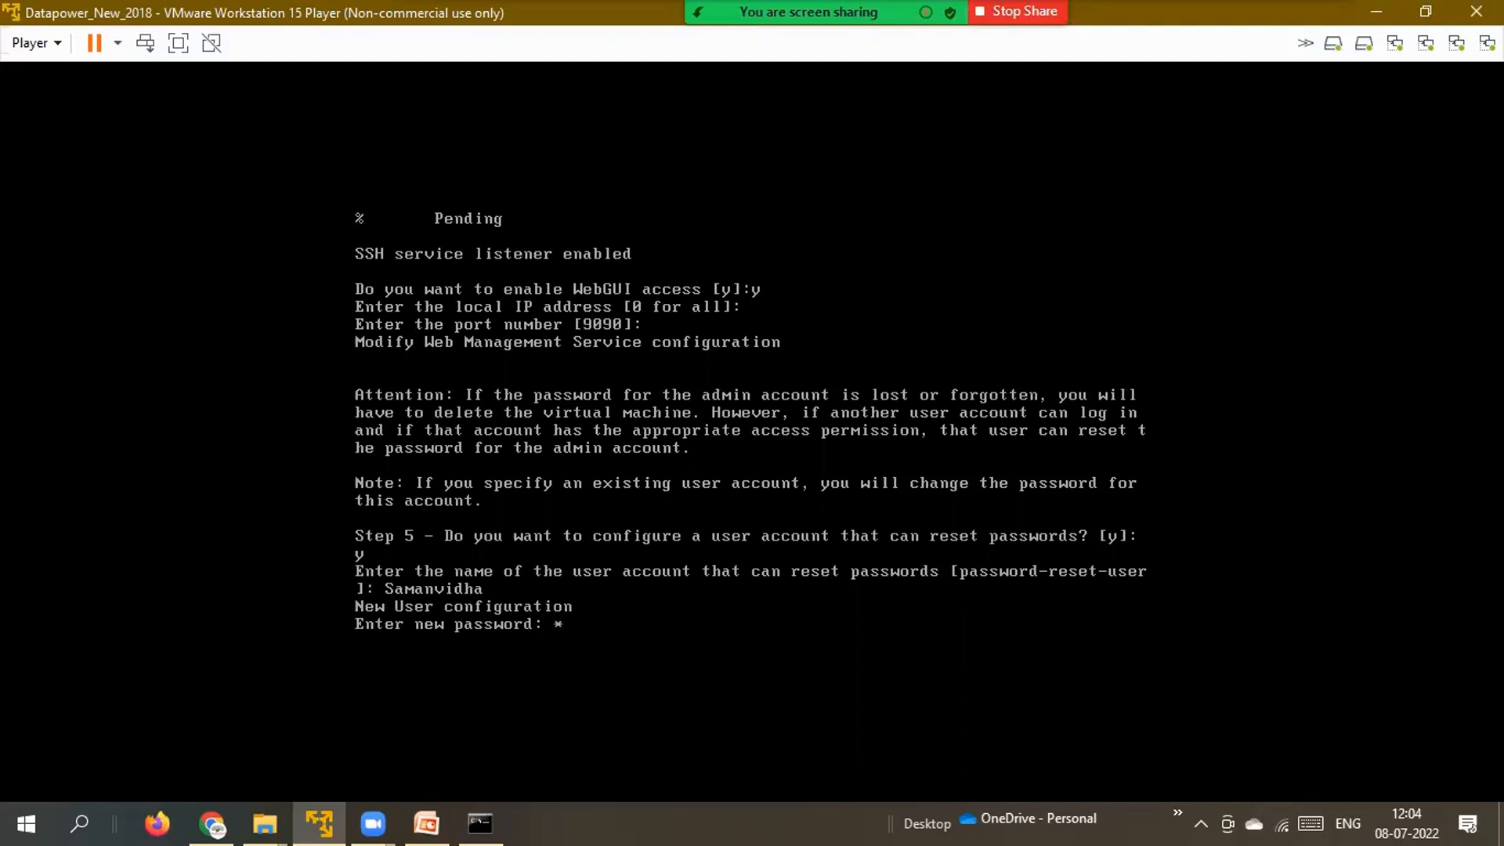
text(*****)
key(Return)
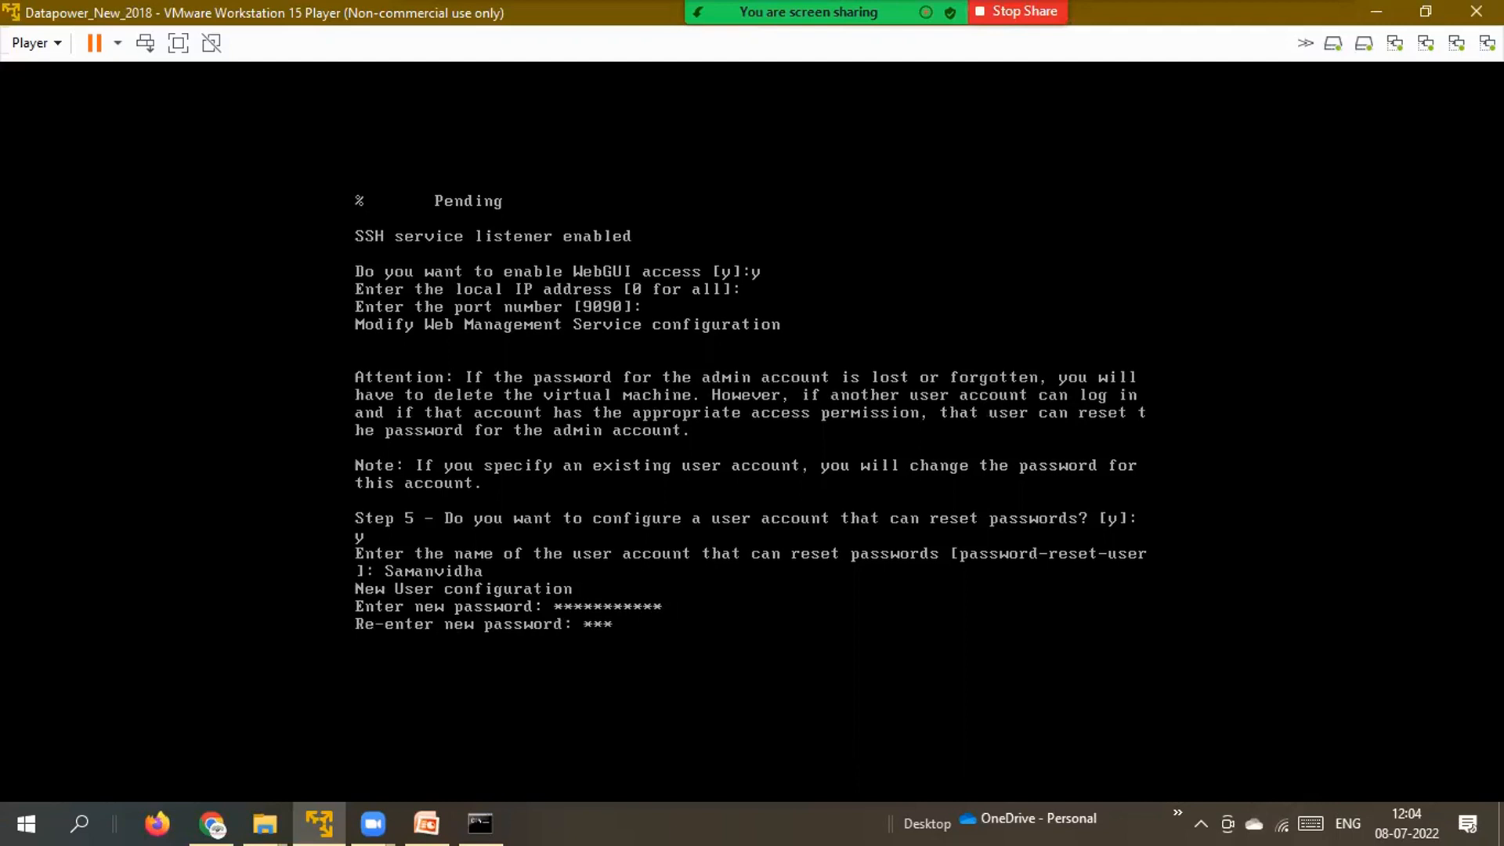
text(**********)
key(Return)
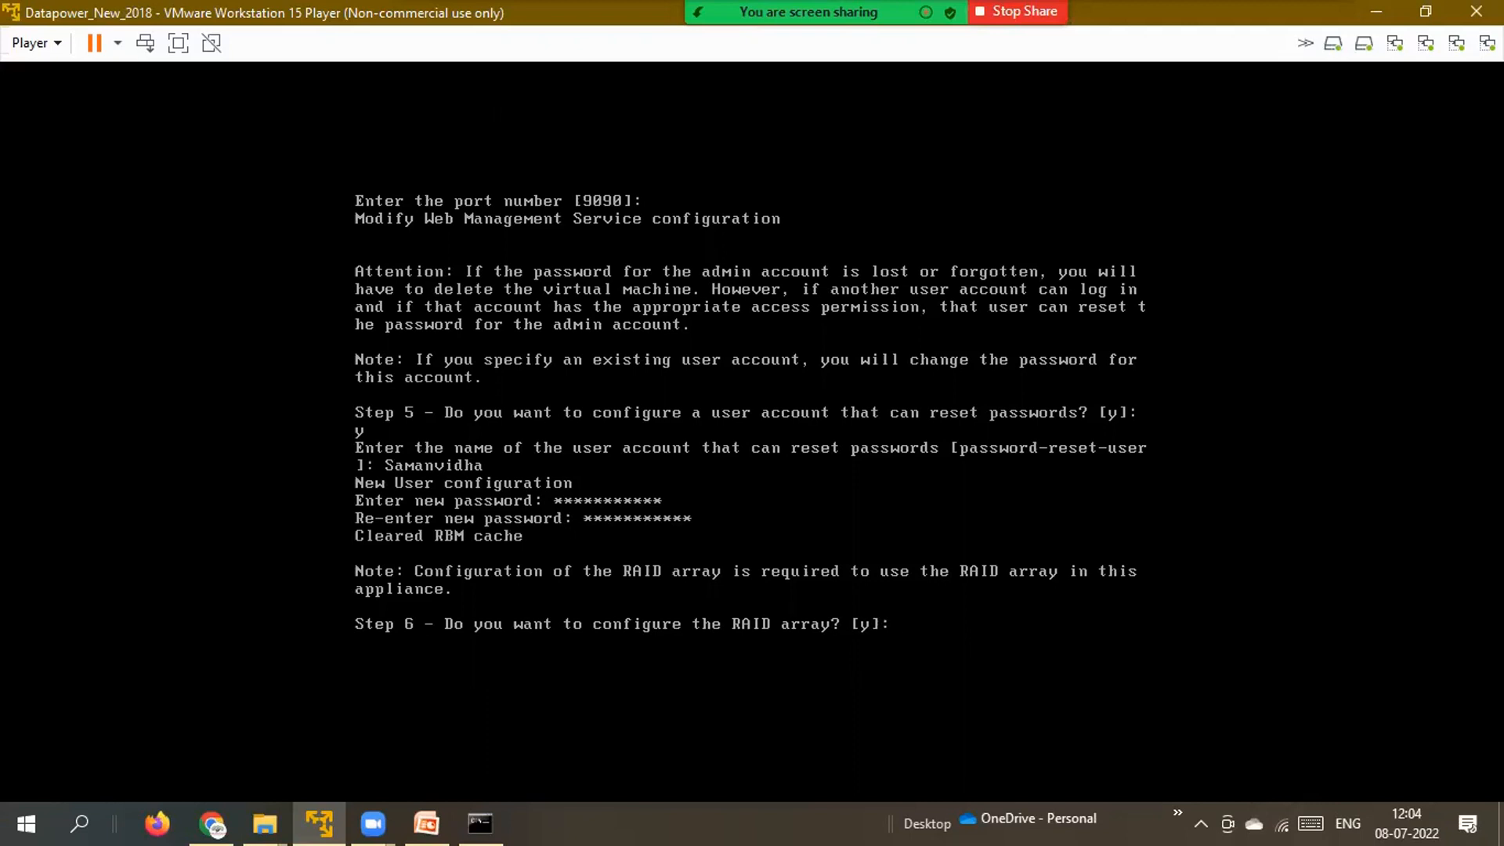
Configure the RAID array with the default ondisk file system name and decline B2B storage.
text(y)
key(Return)
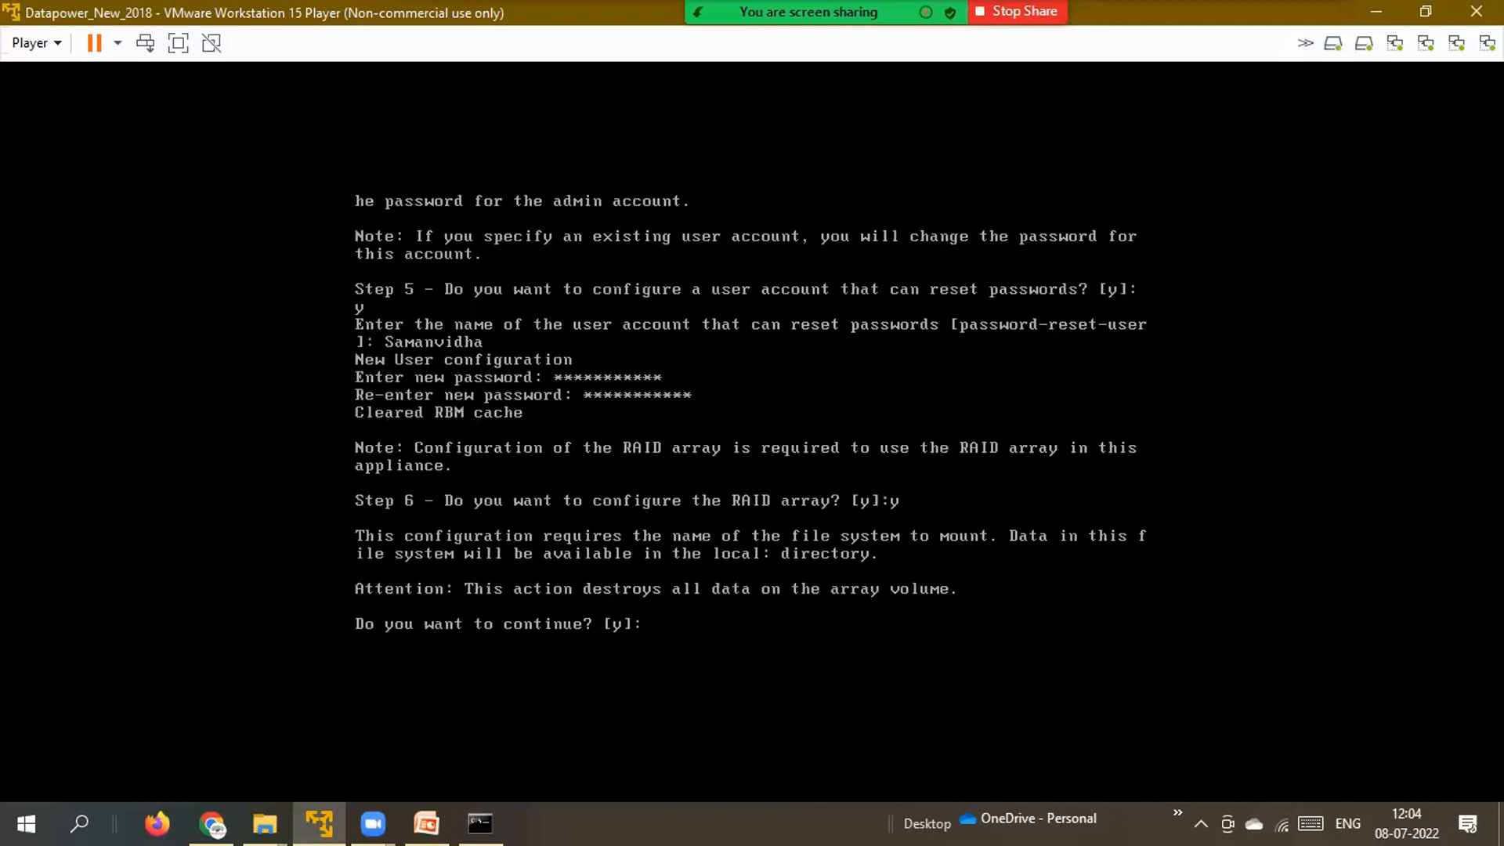
text(y)
key(Return)
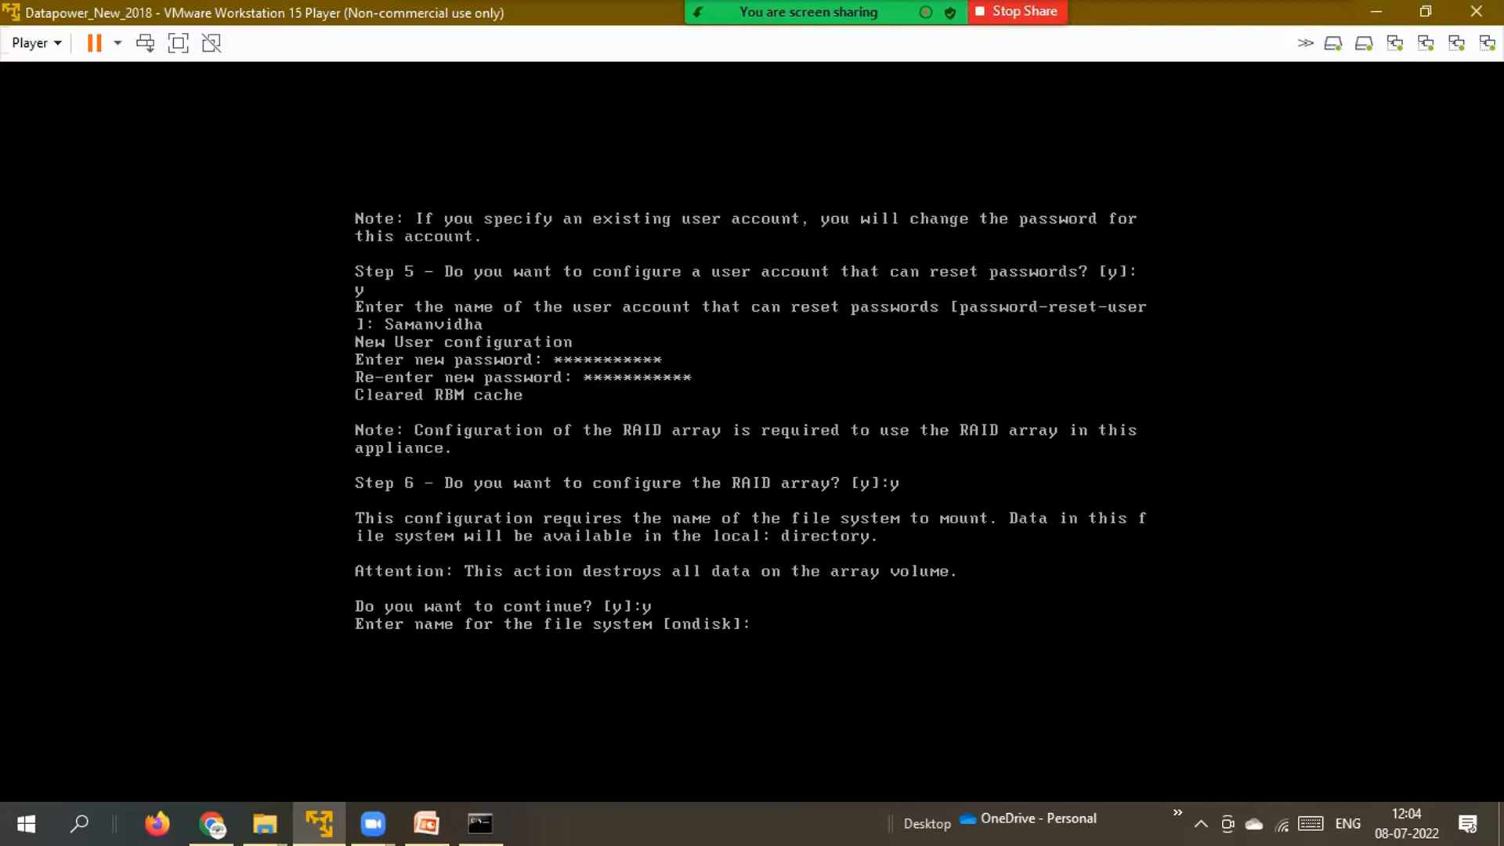
key(Return)
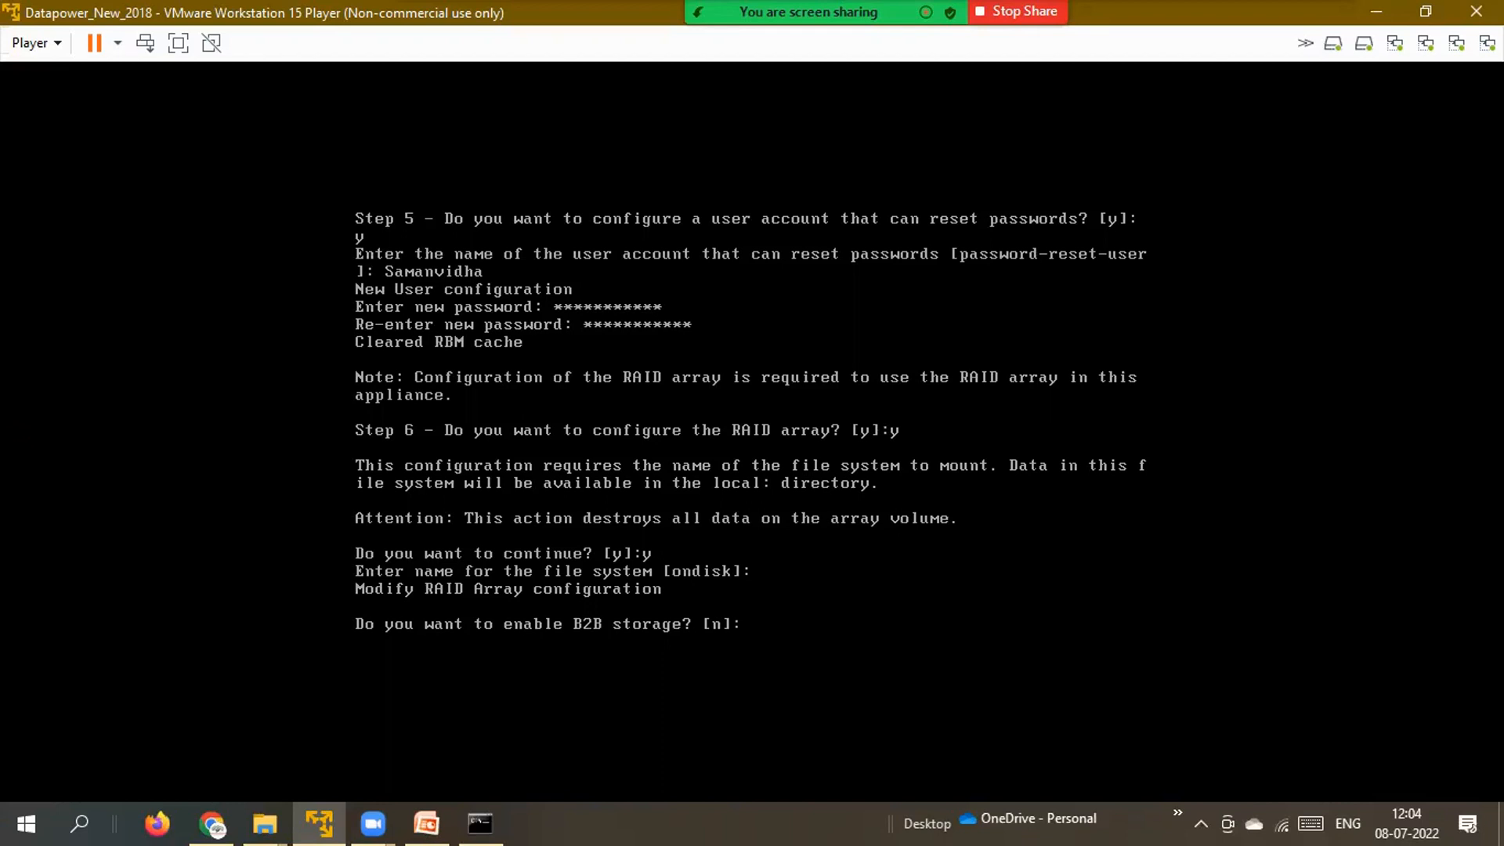
text(n)
key(Return)
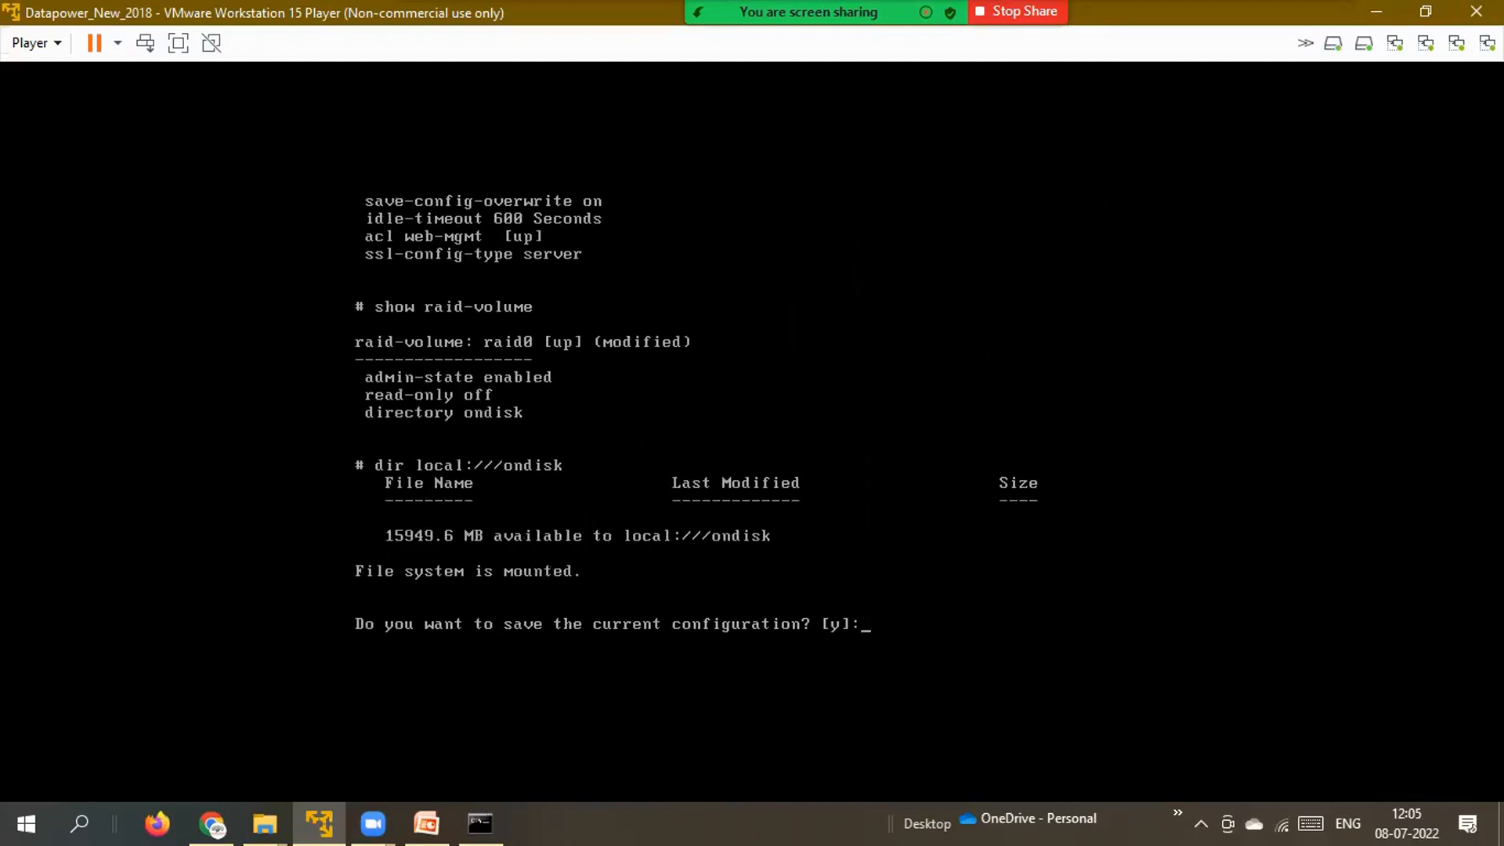
Save and overwrite the configuration, then run show int to list eth0 at 192.168.0.103.
text(y)
key(Return)
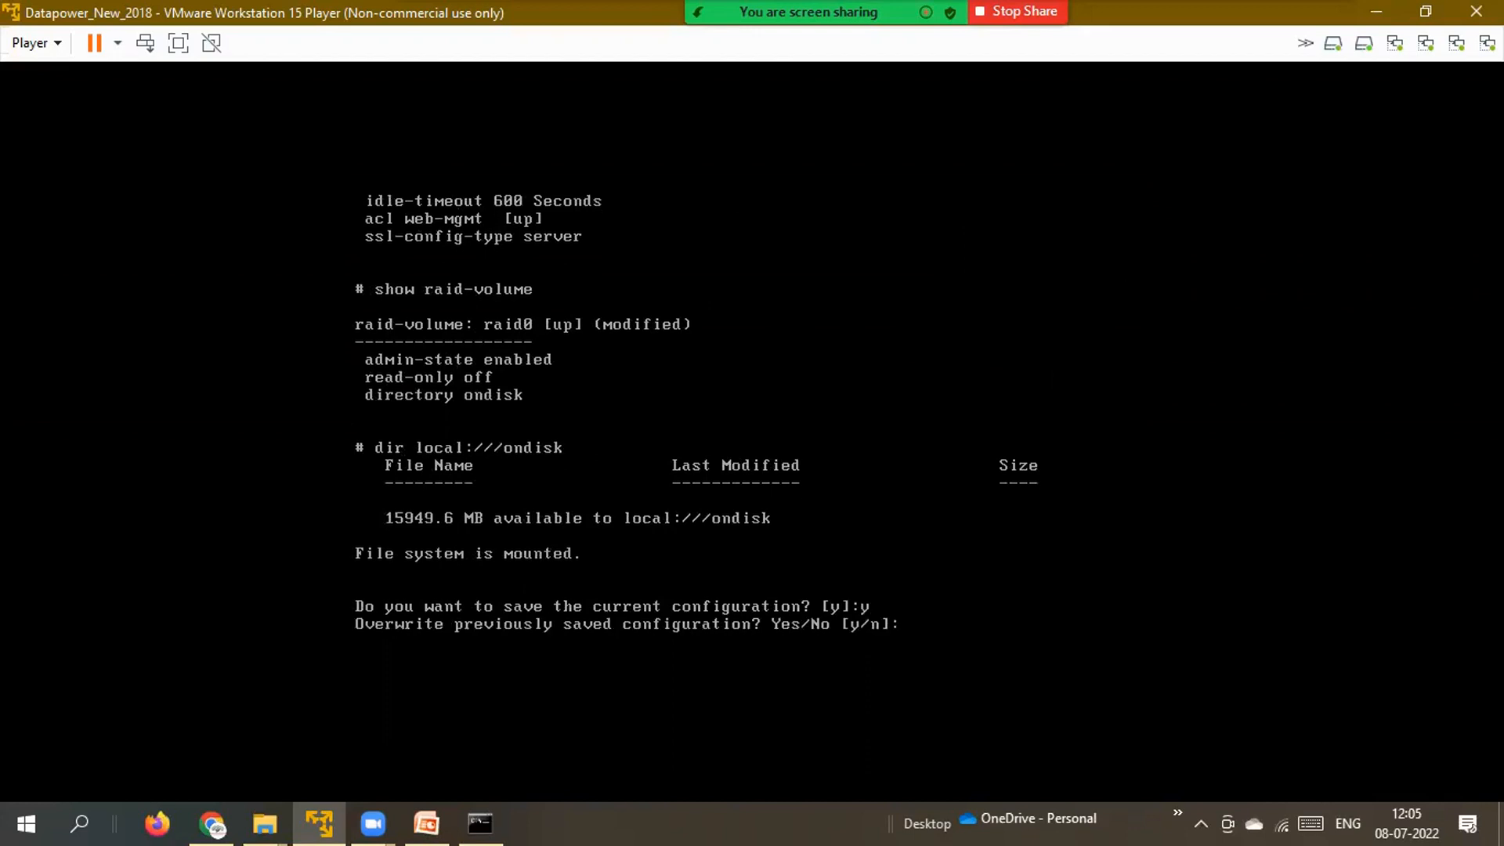
text(y)
key(Return)
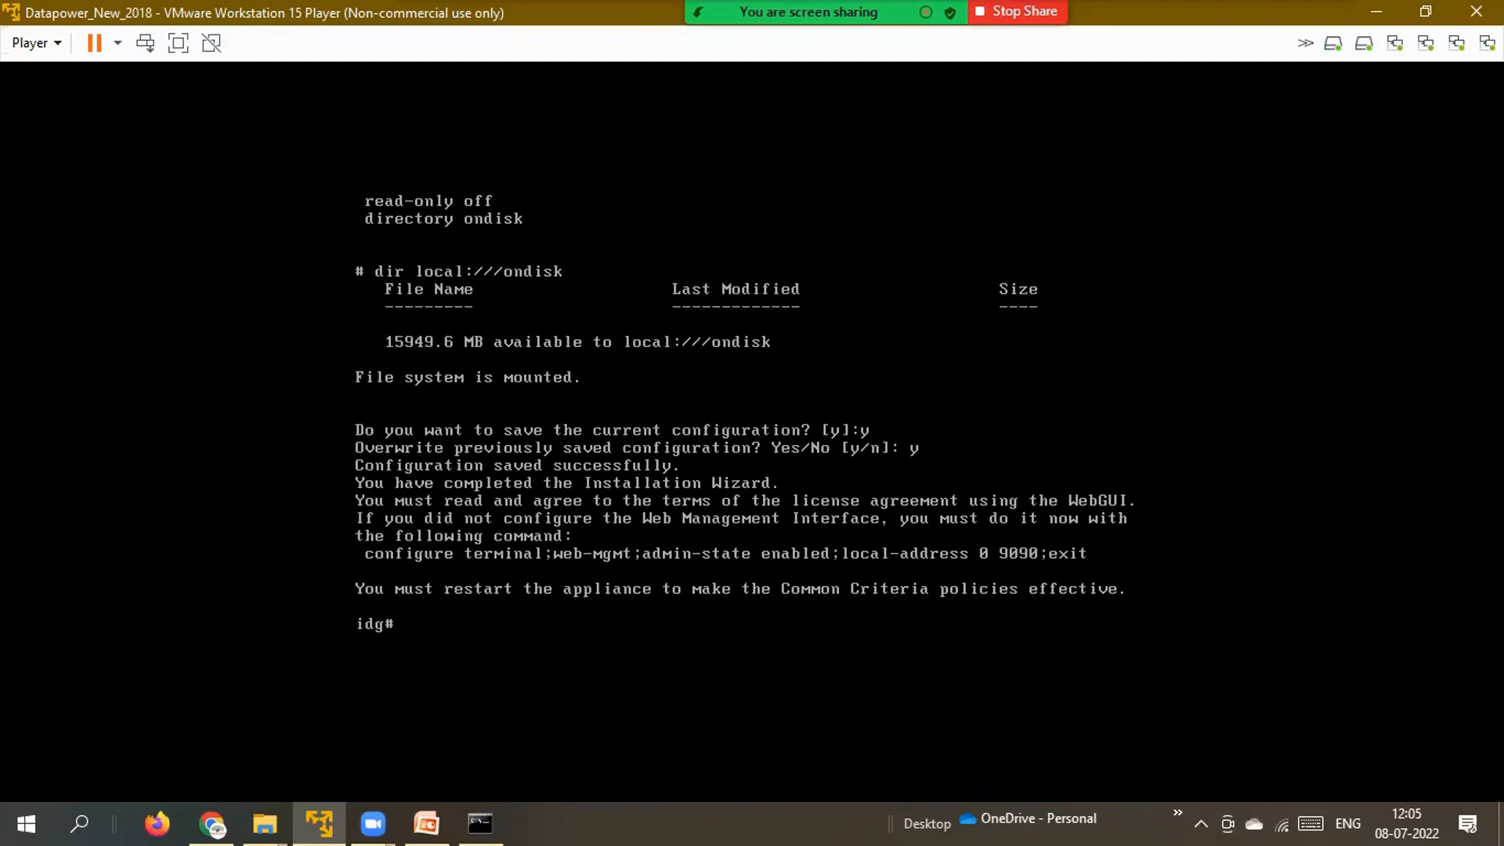
text(show int)
key(Return)
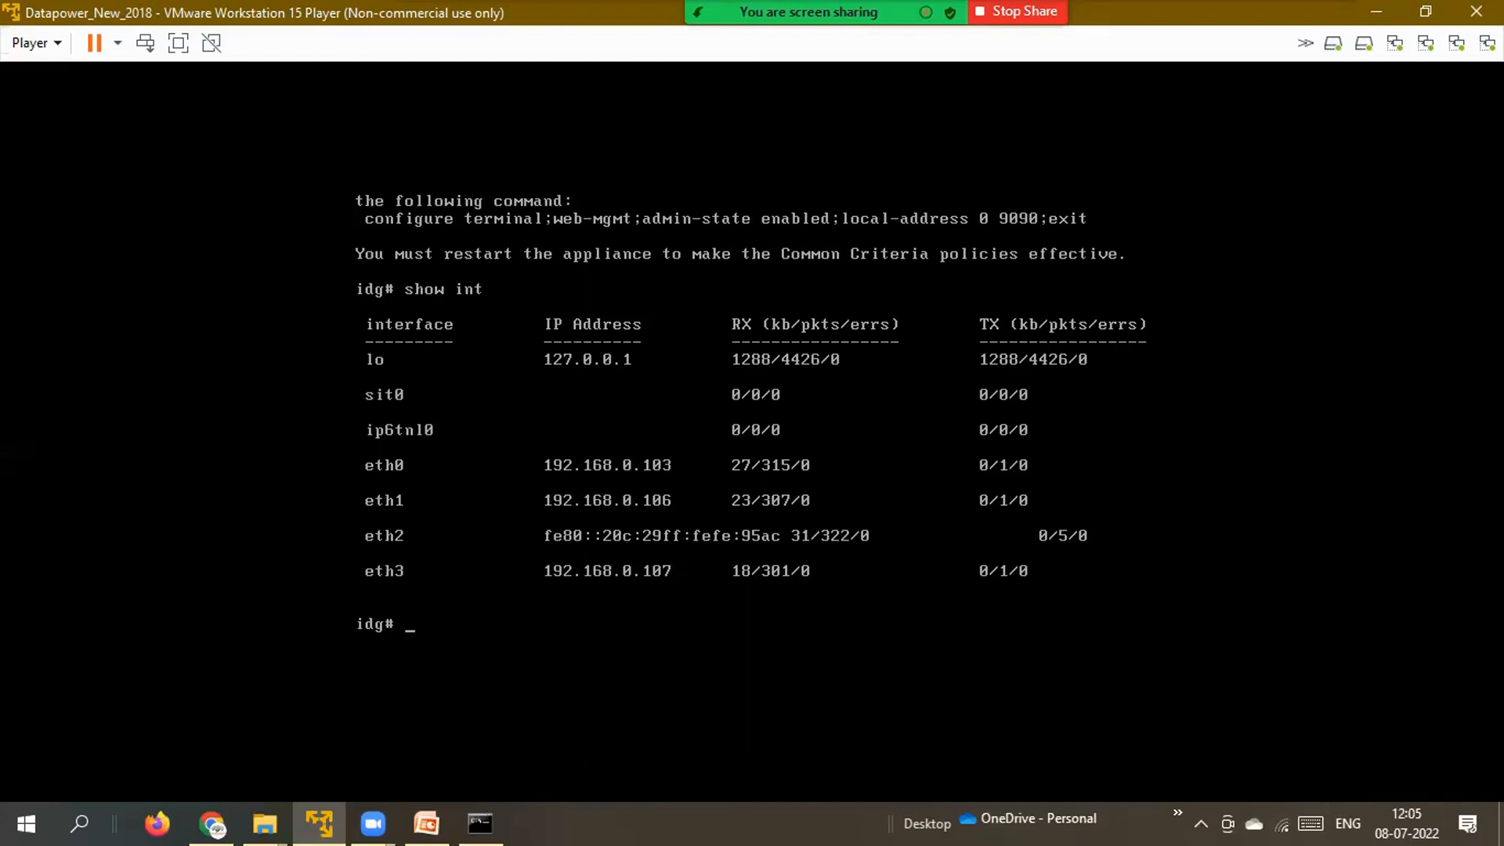
click(160, 821)
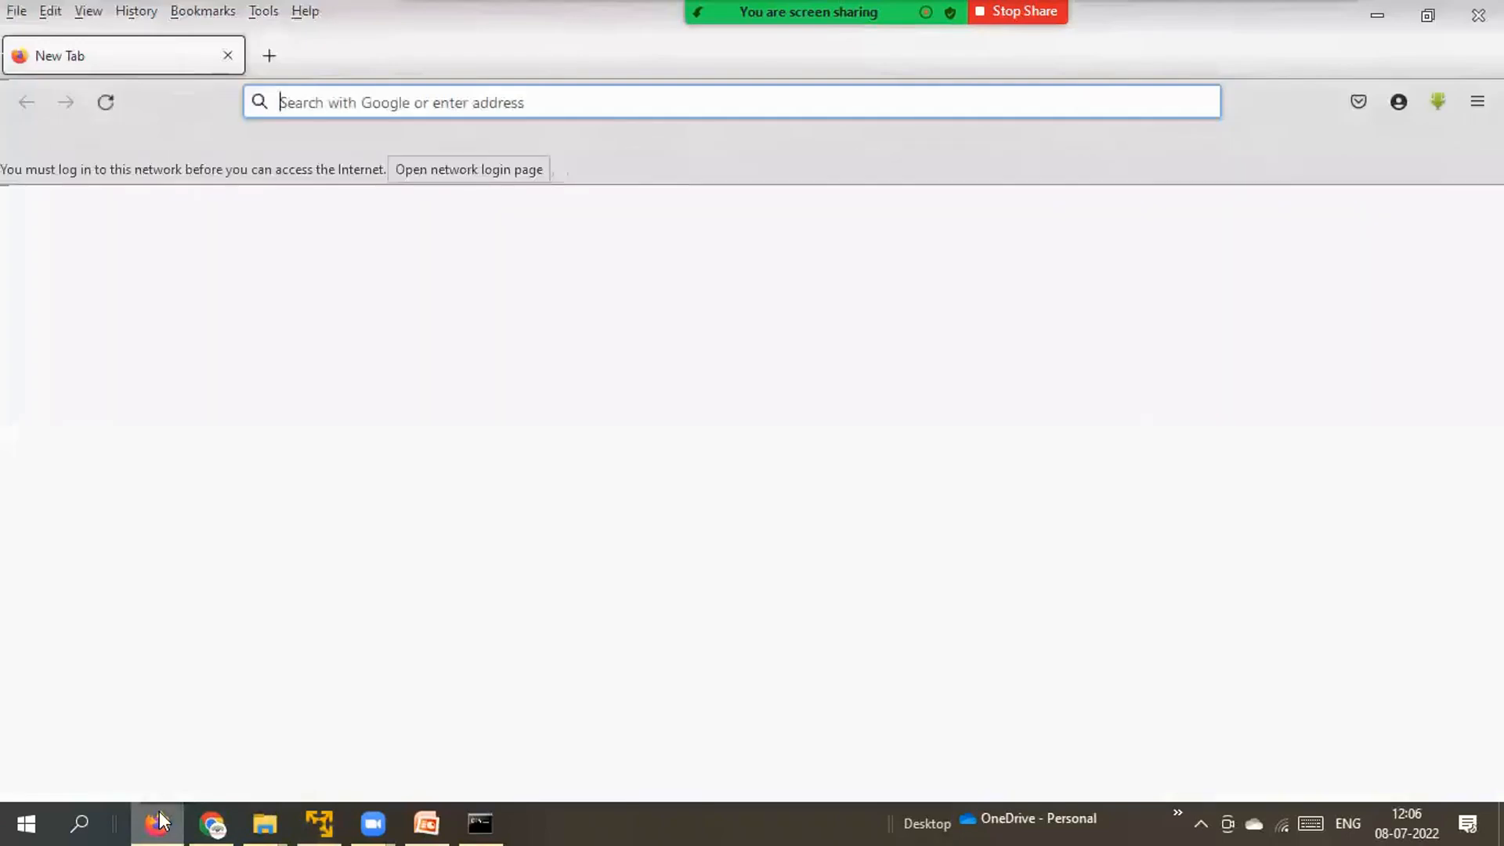
text(ht)
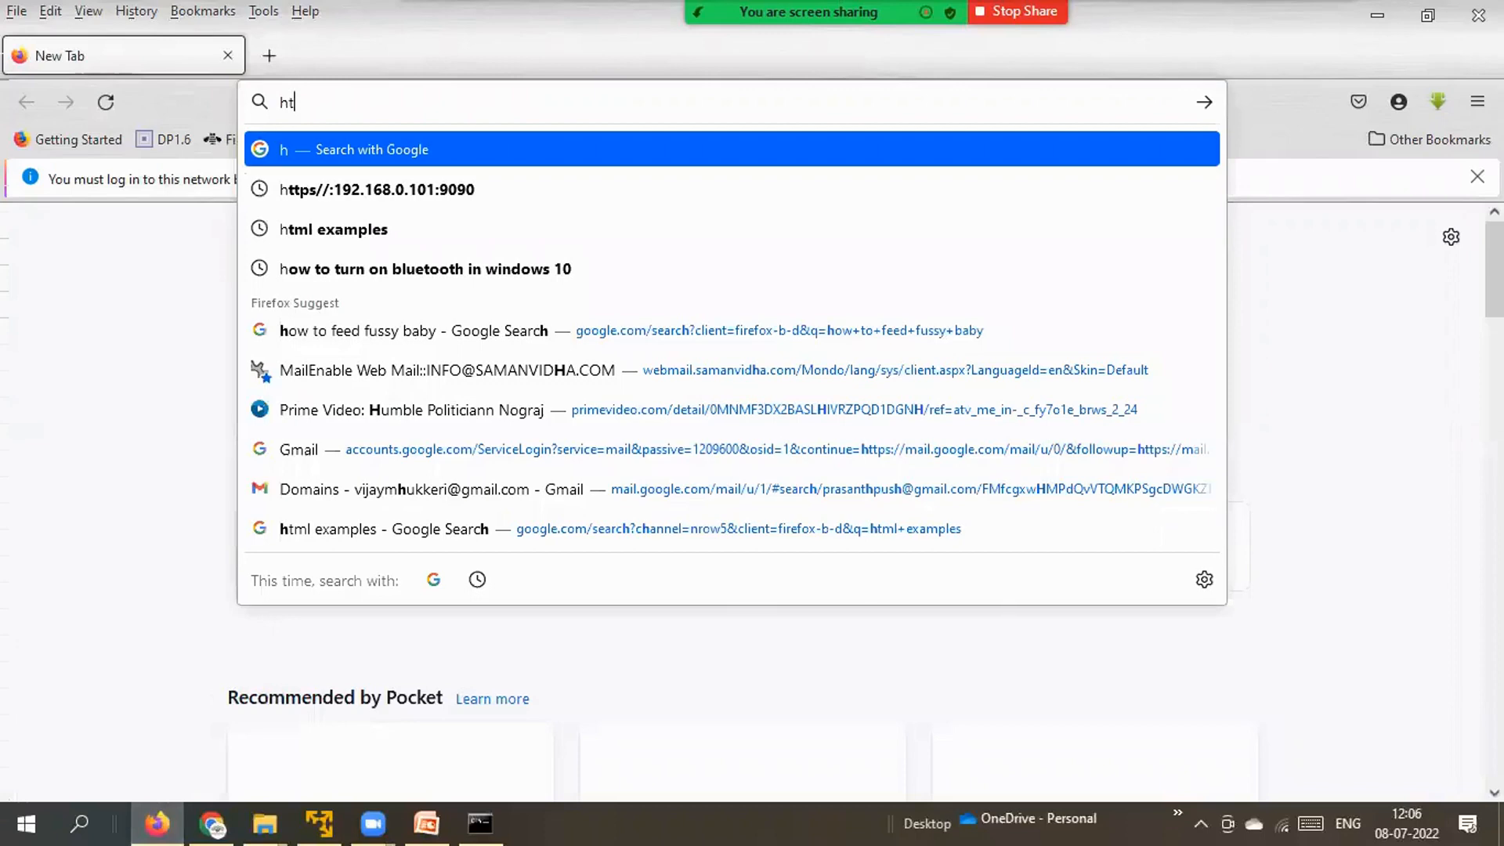
text(t)
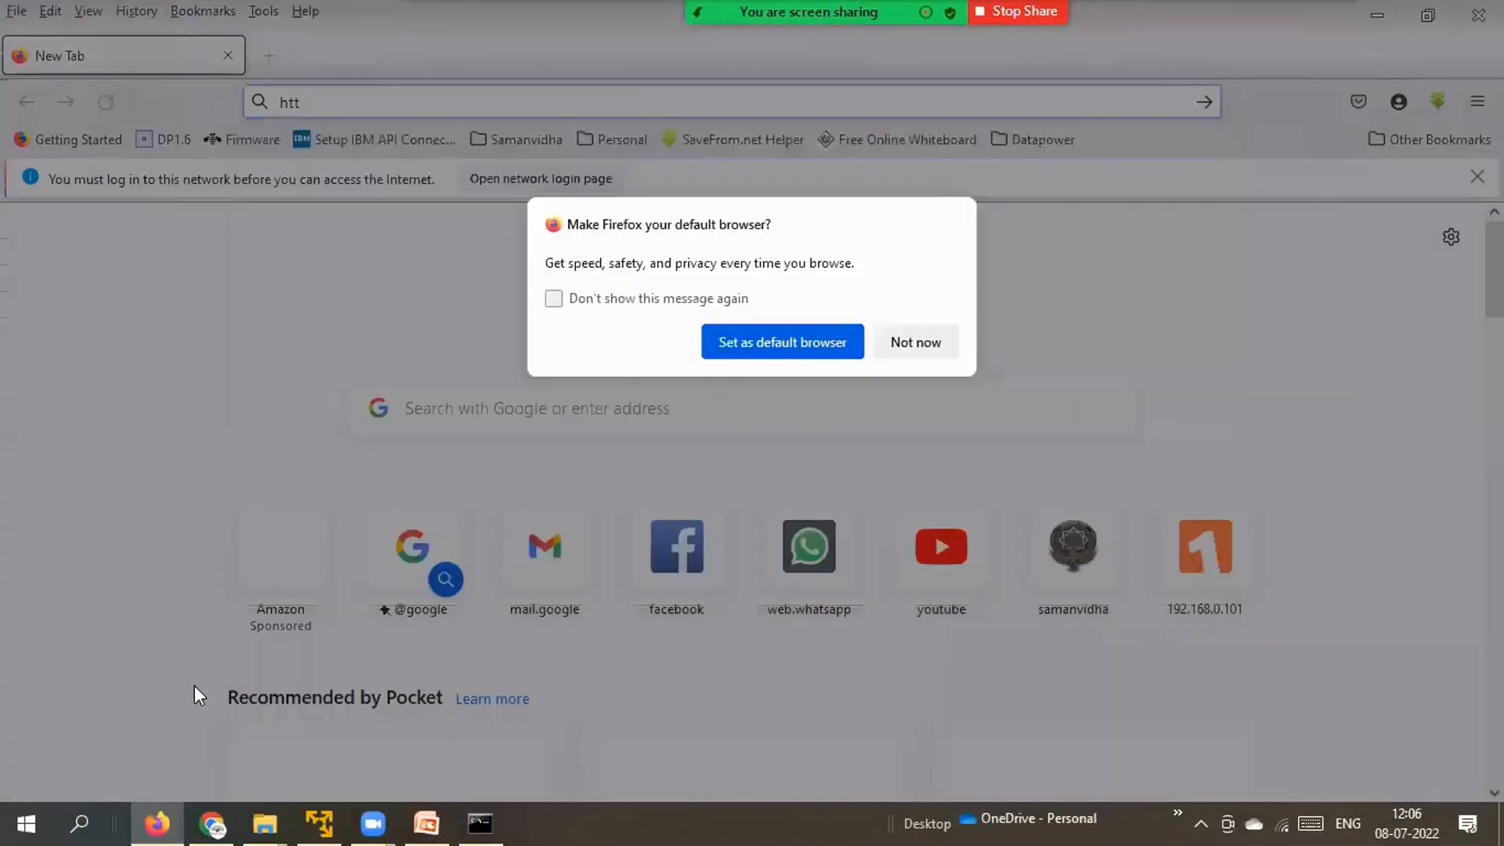
click(925, 352)
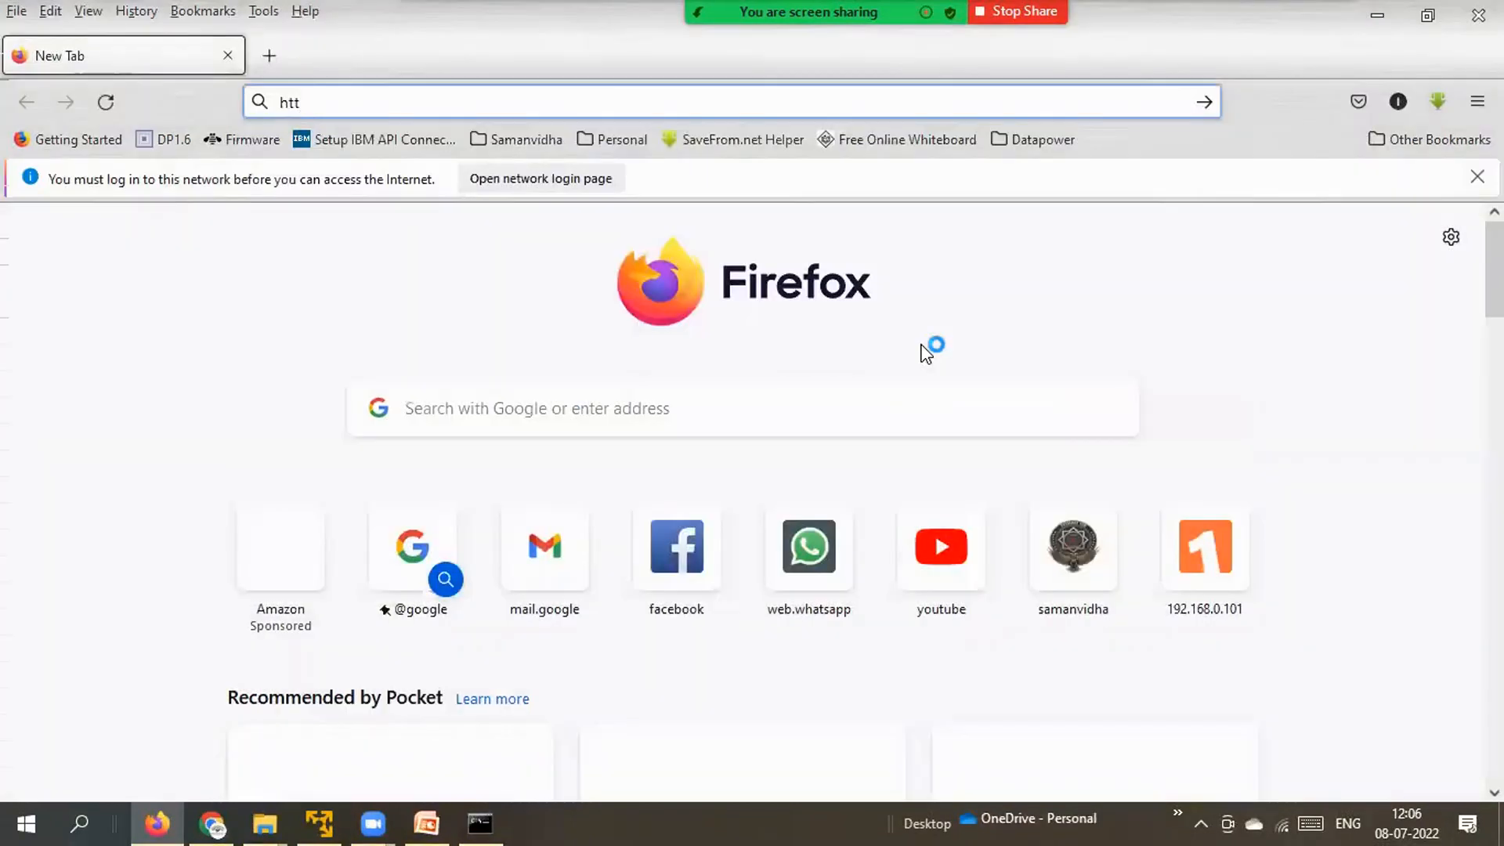
text(ps)
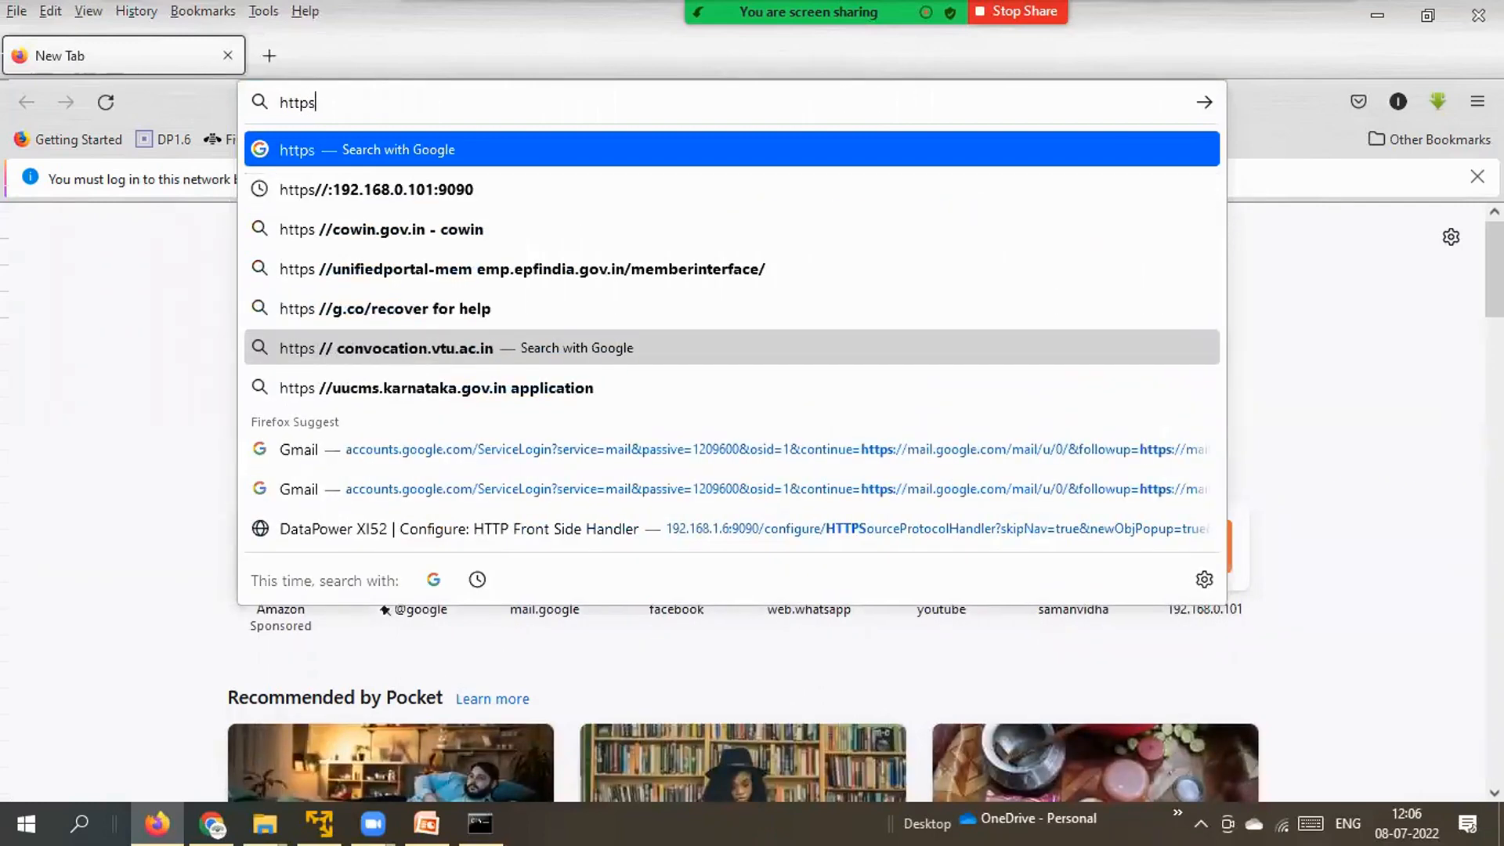
text(:)
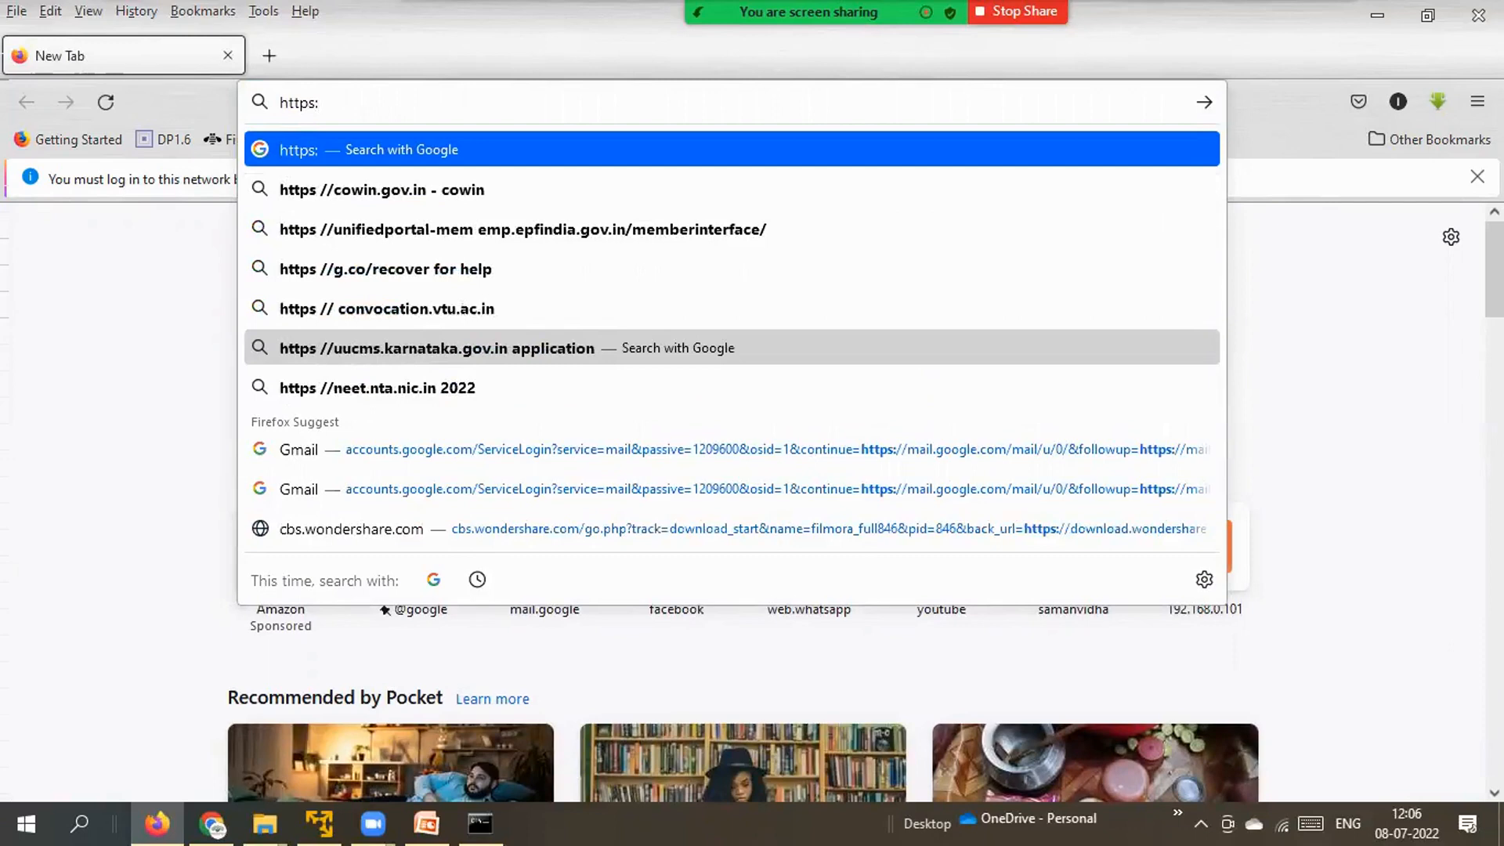
text(//)
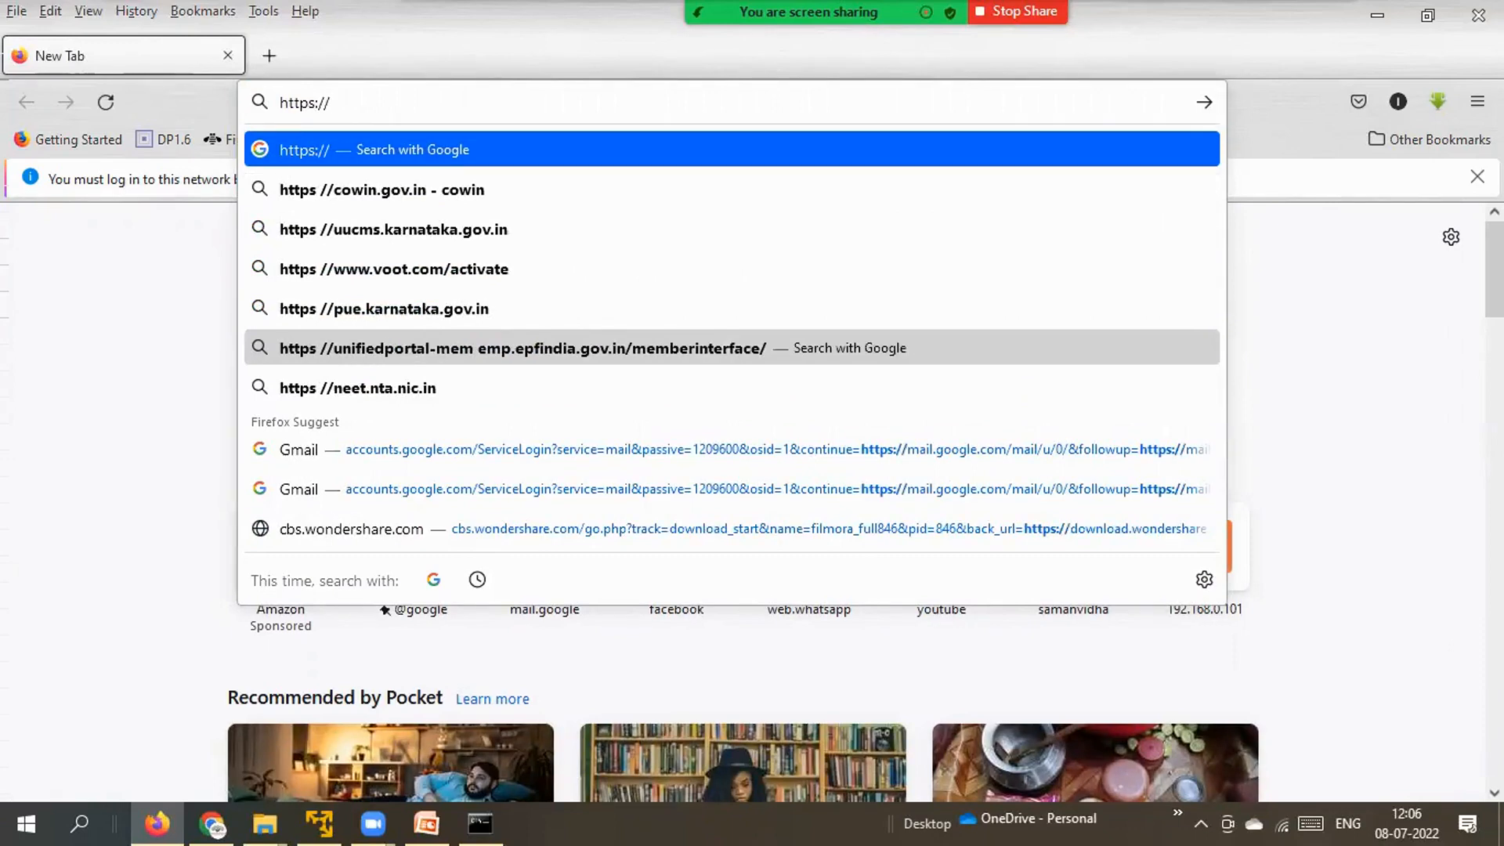
text(19)
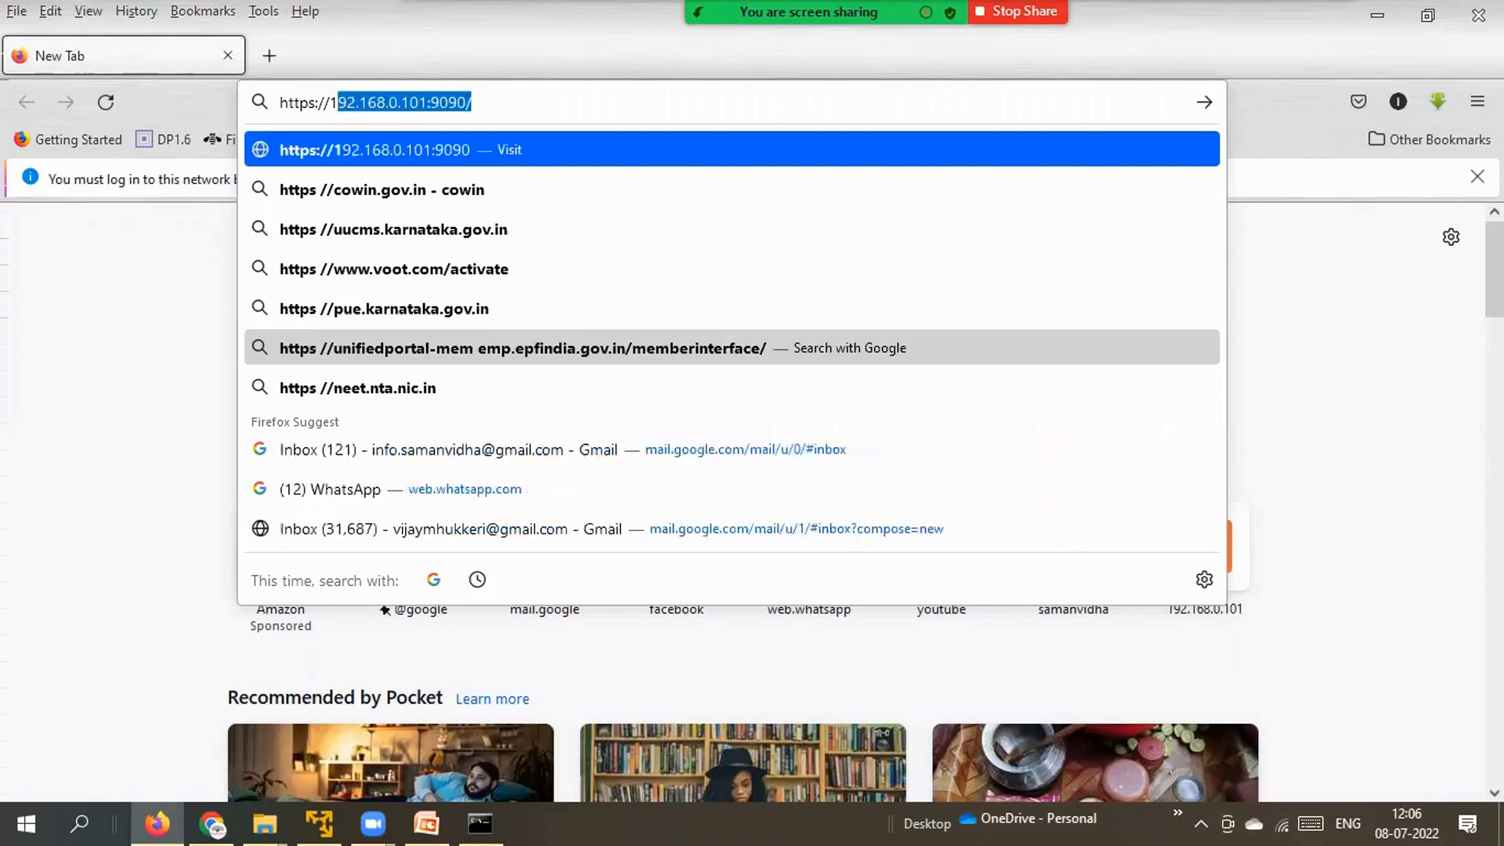
text(2.168)
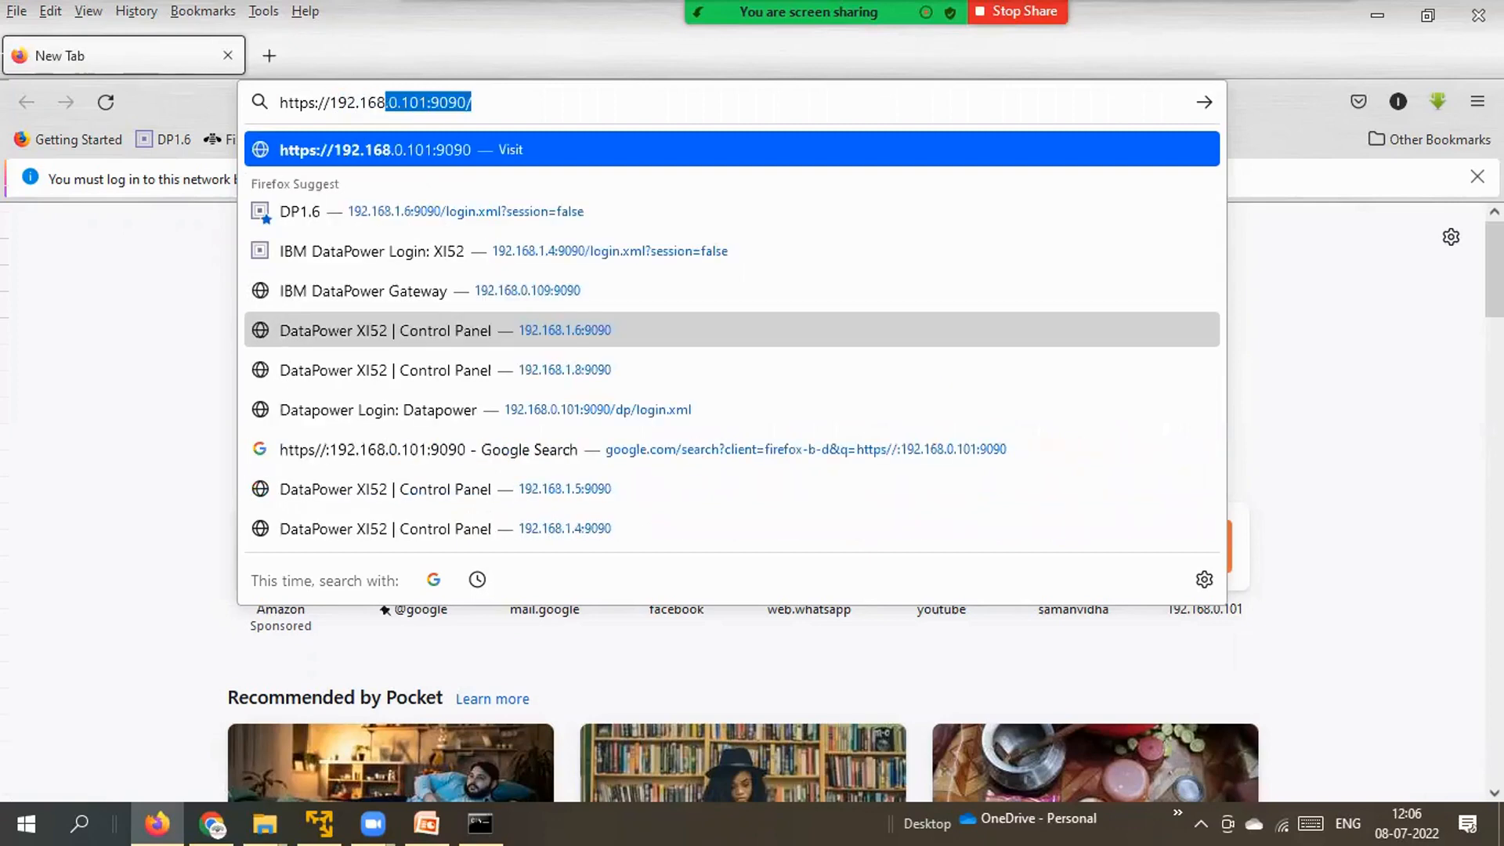
text(.0)
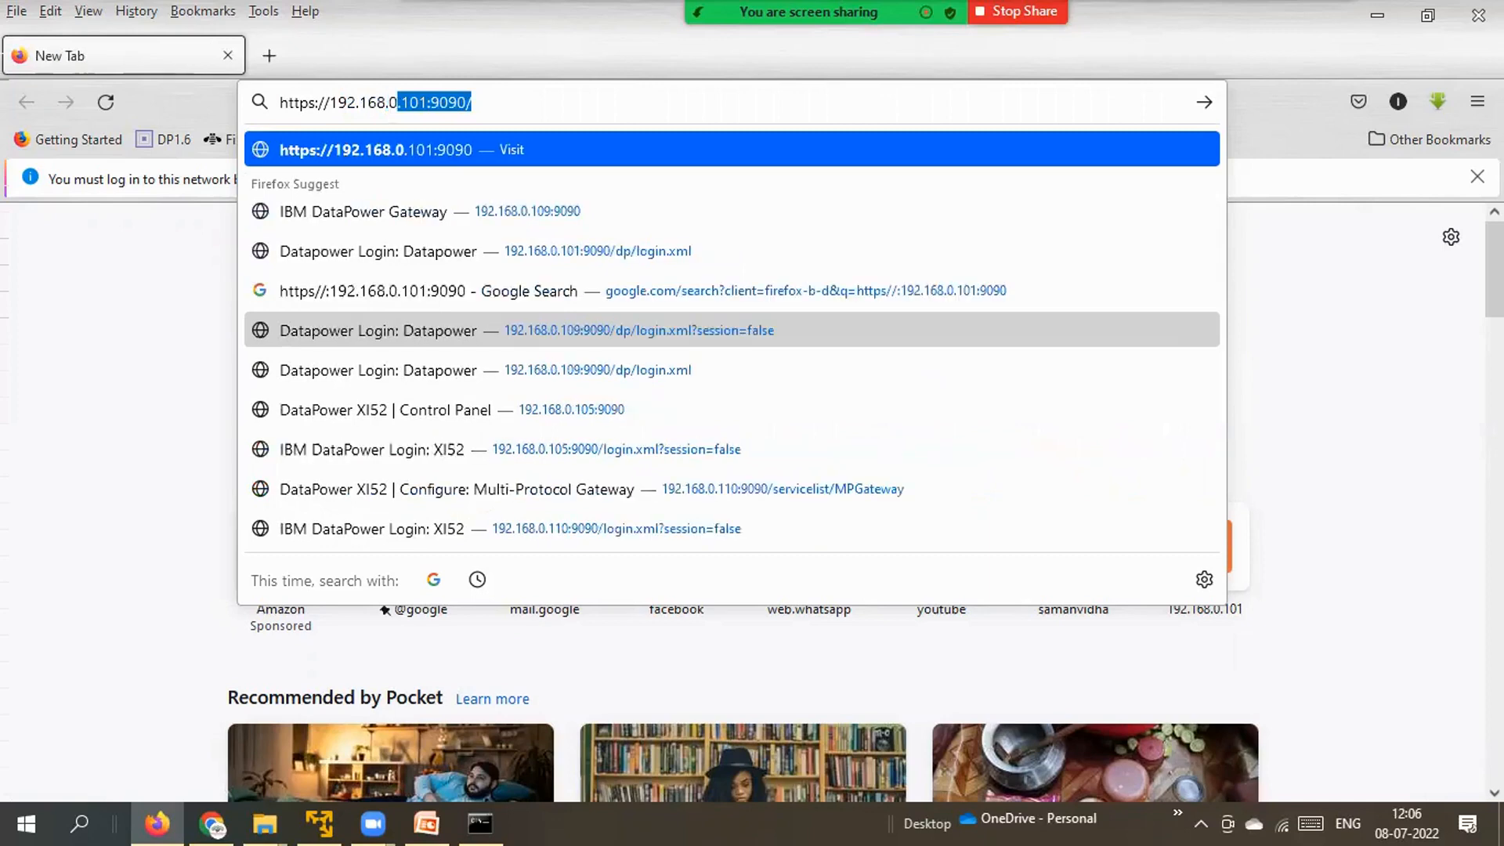
text(.103)
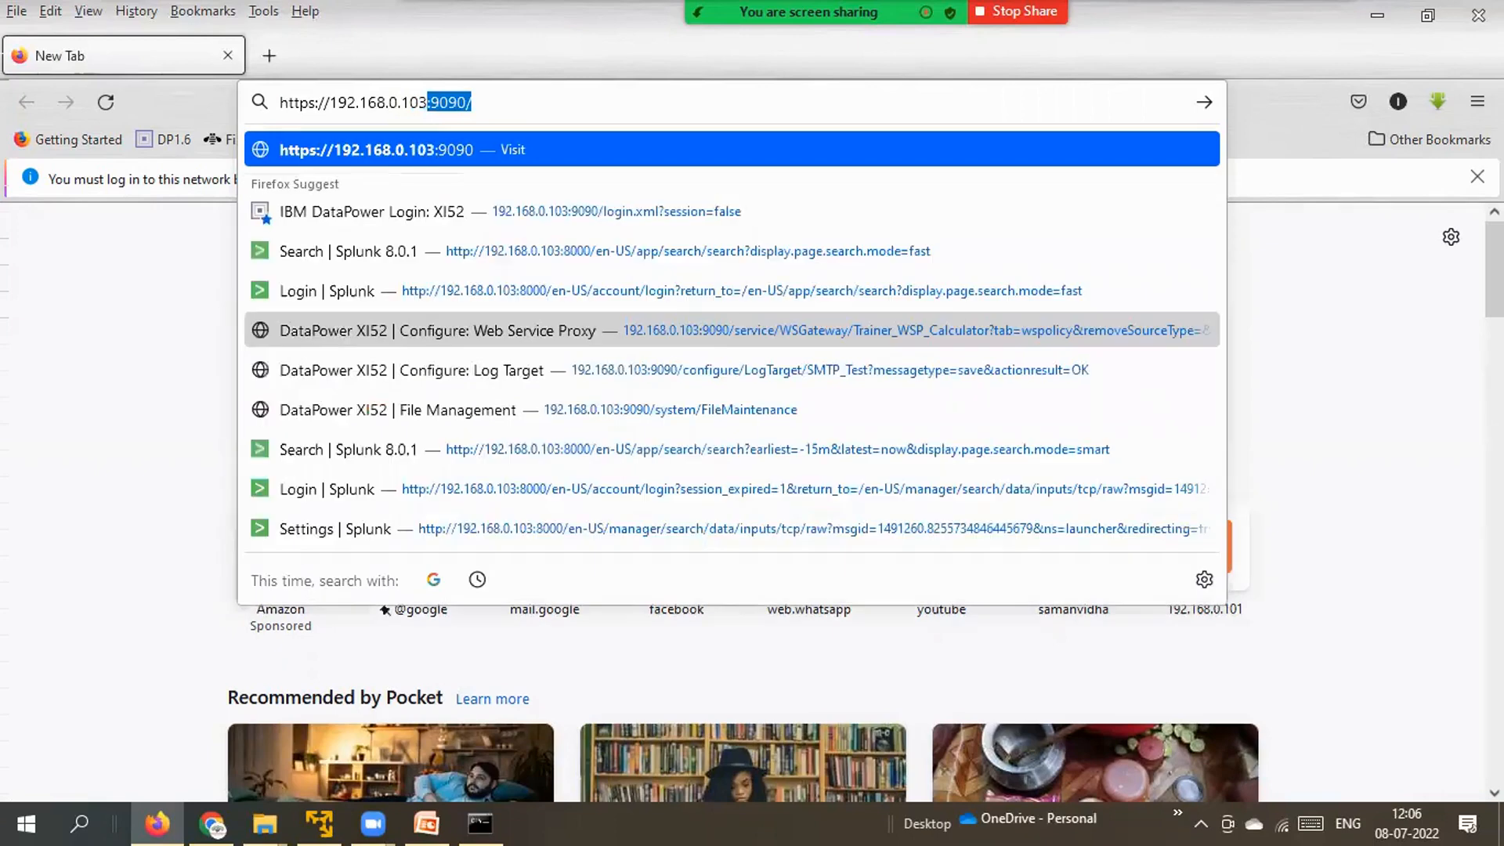
text(:)
text(909)
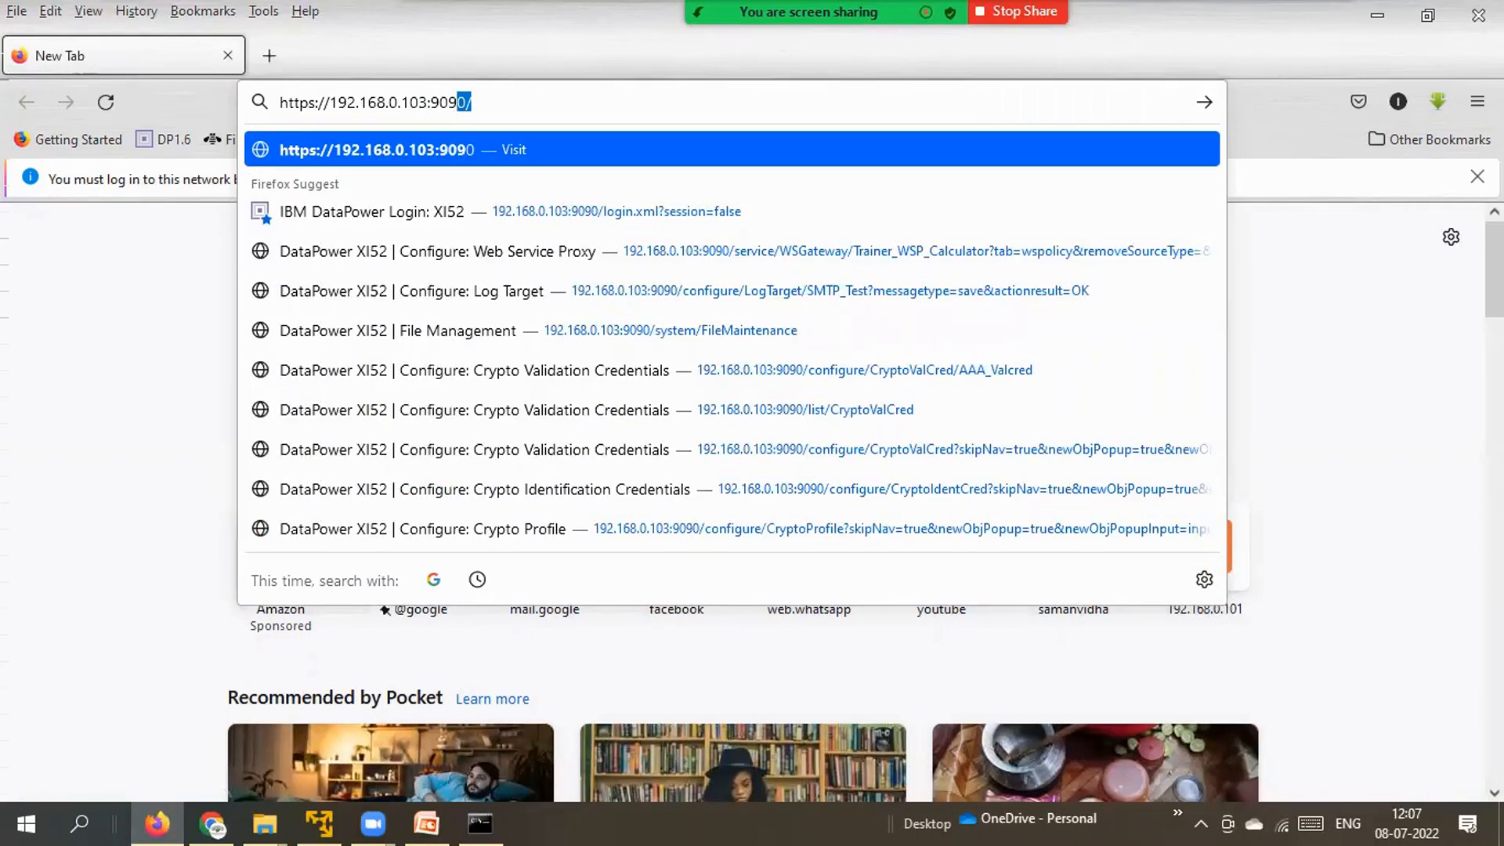
text(0)
key(Return)
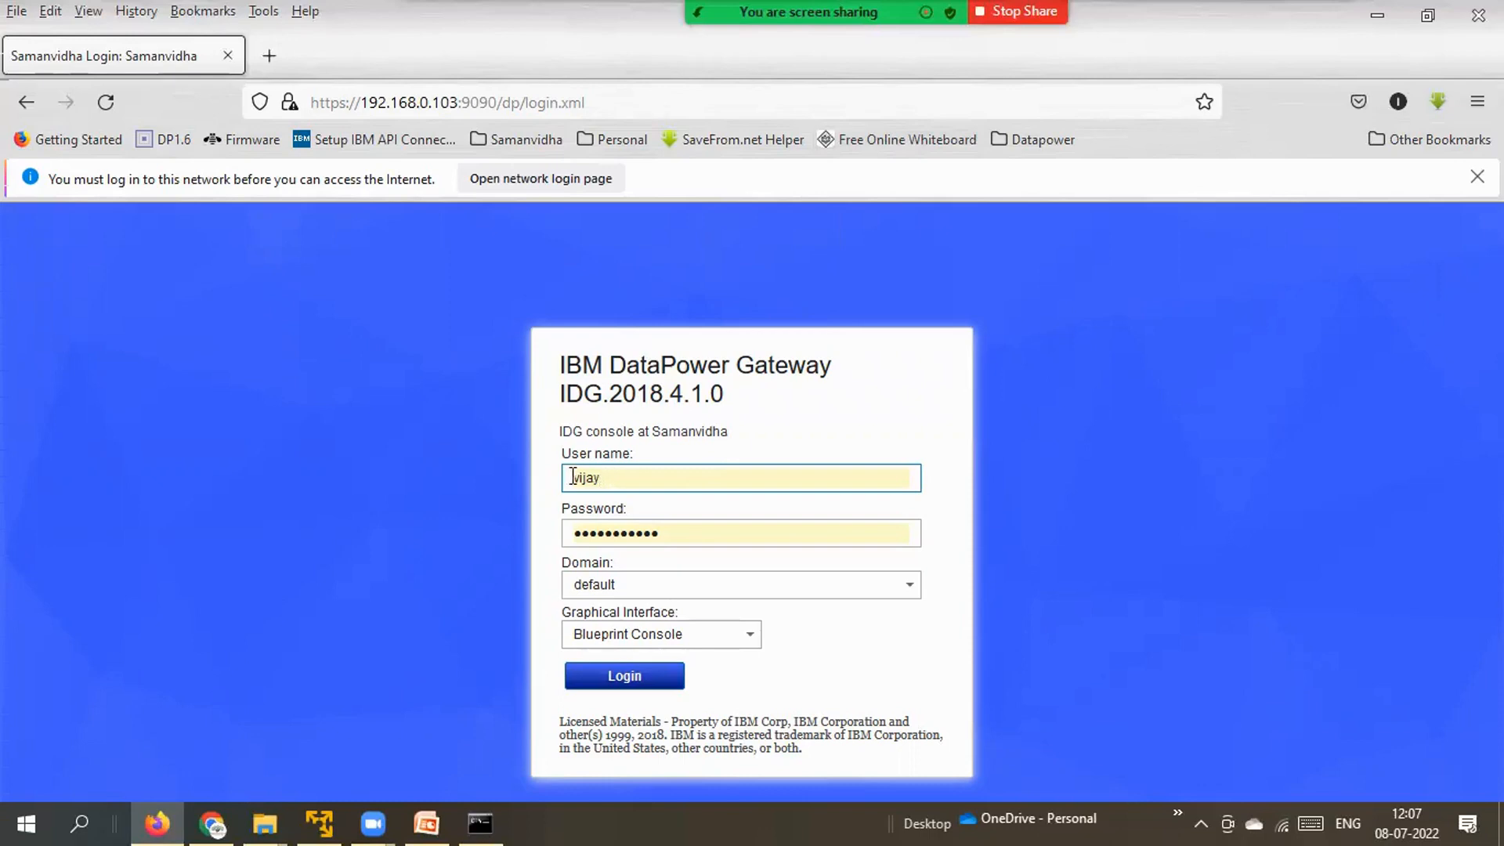
Log in as admin with the password, selecting WebGUI as the graphical interface.
drag(570, 477, 608, 476)
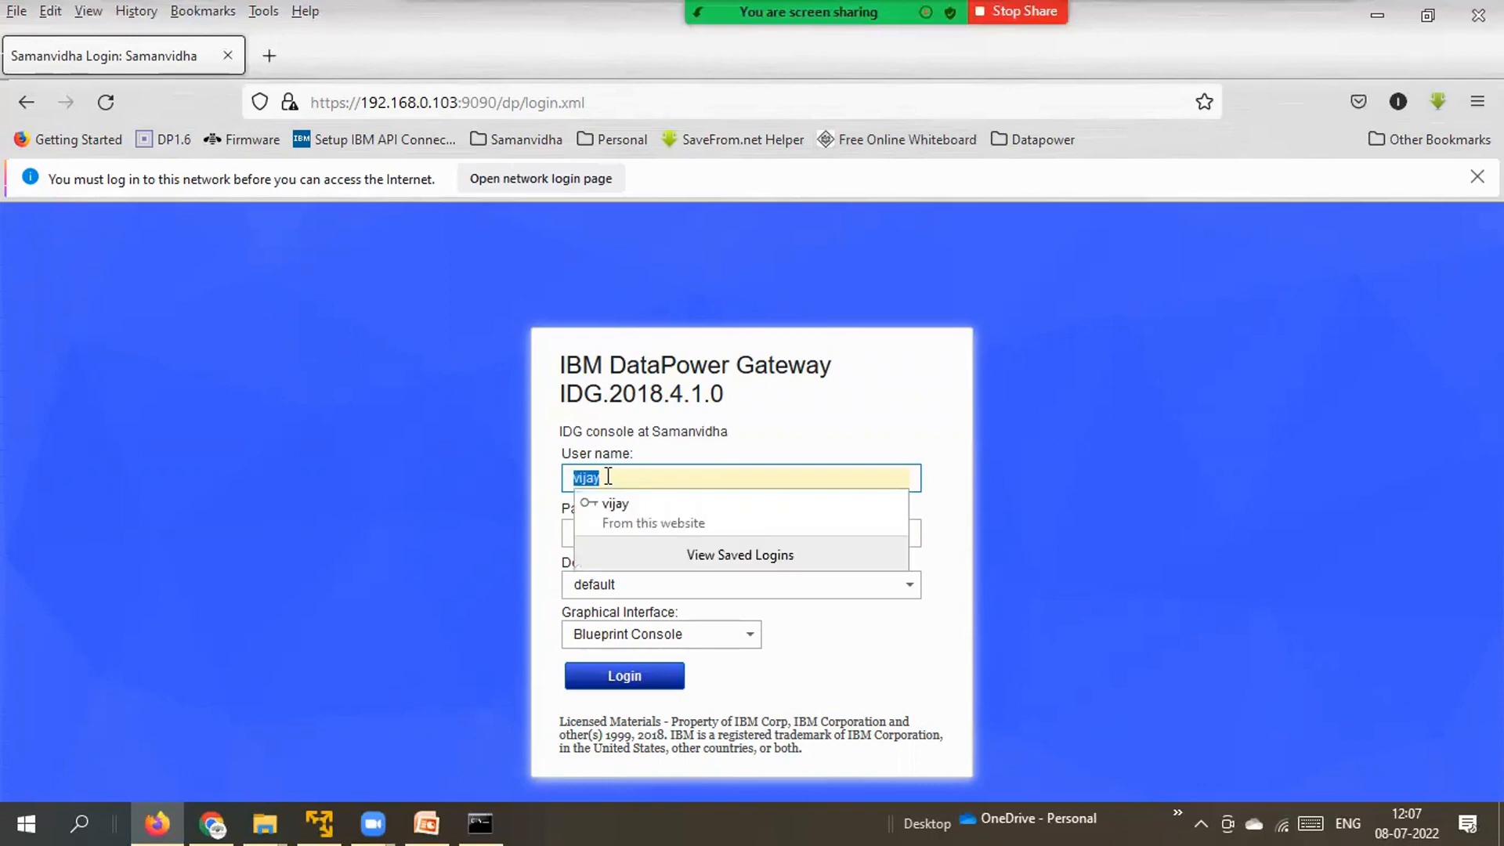
text(admi)
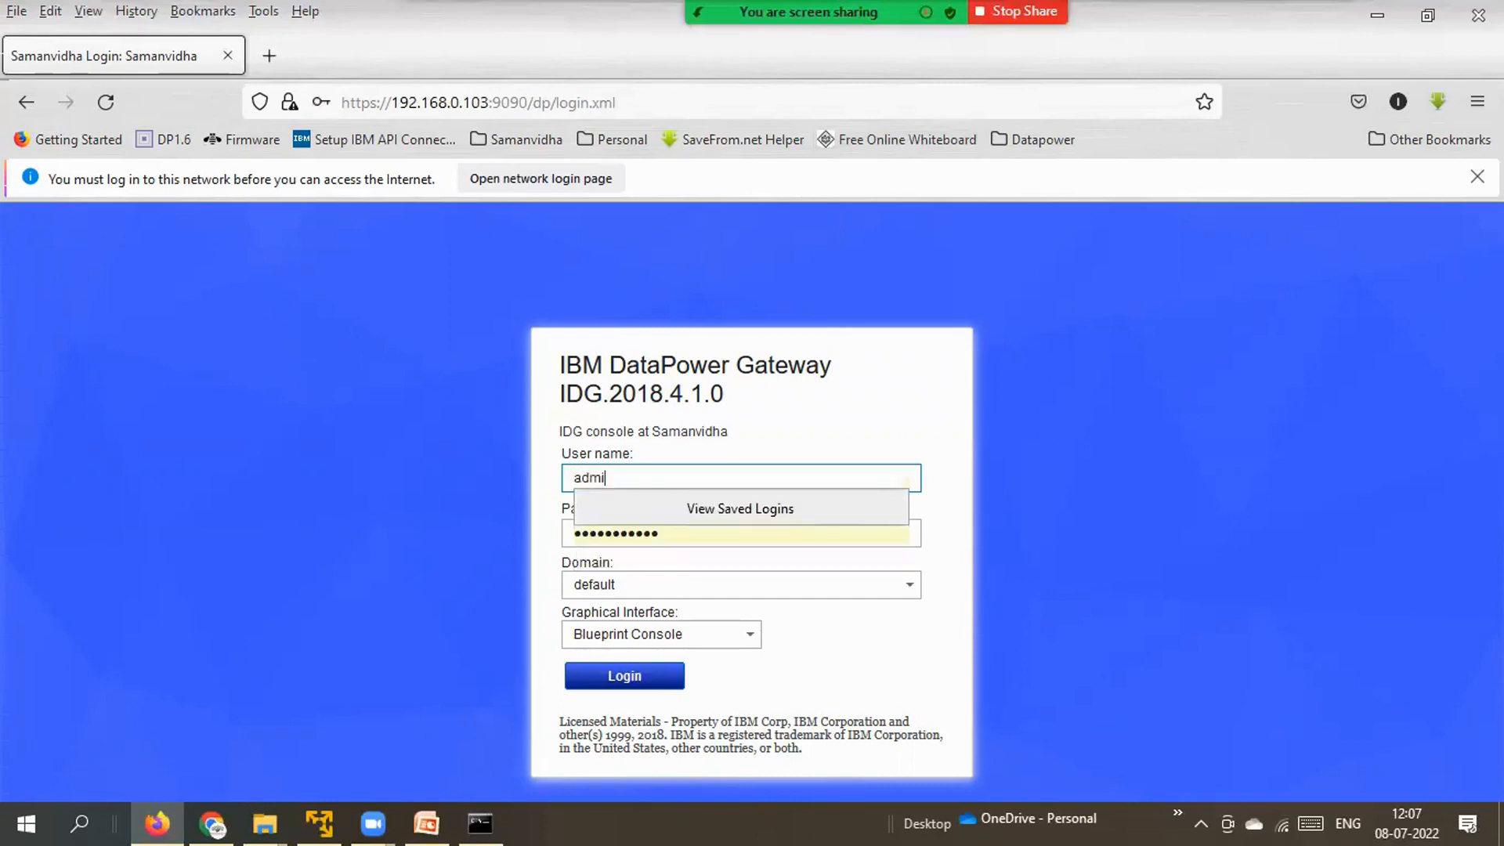
text(n)
key(Escape)
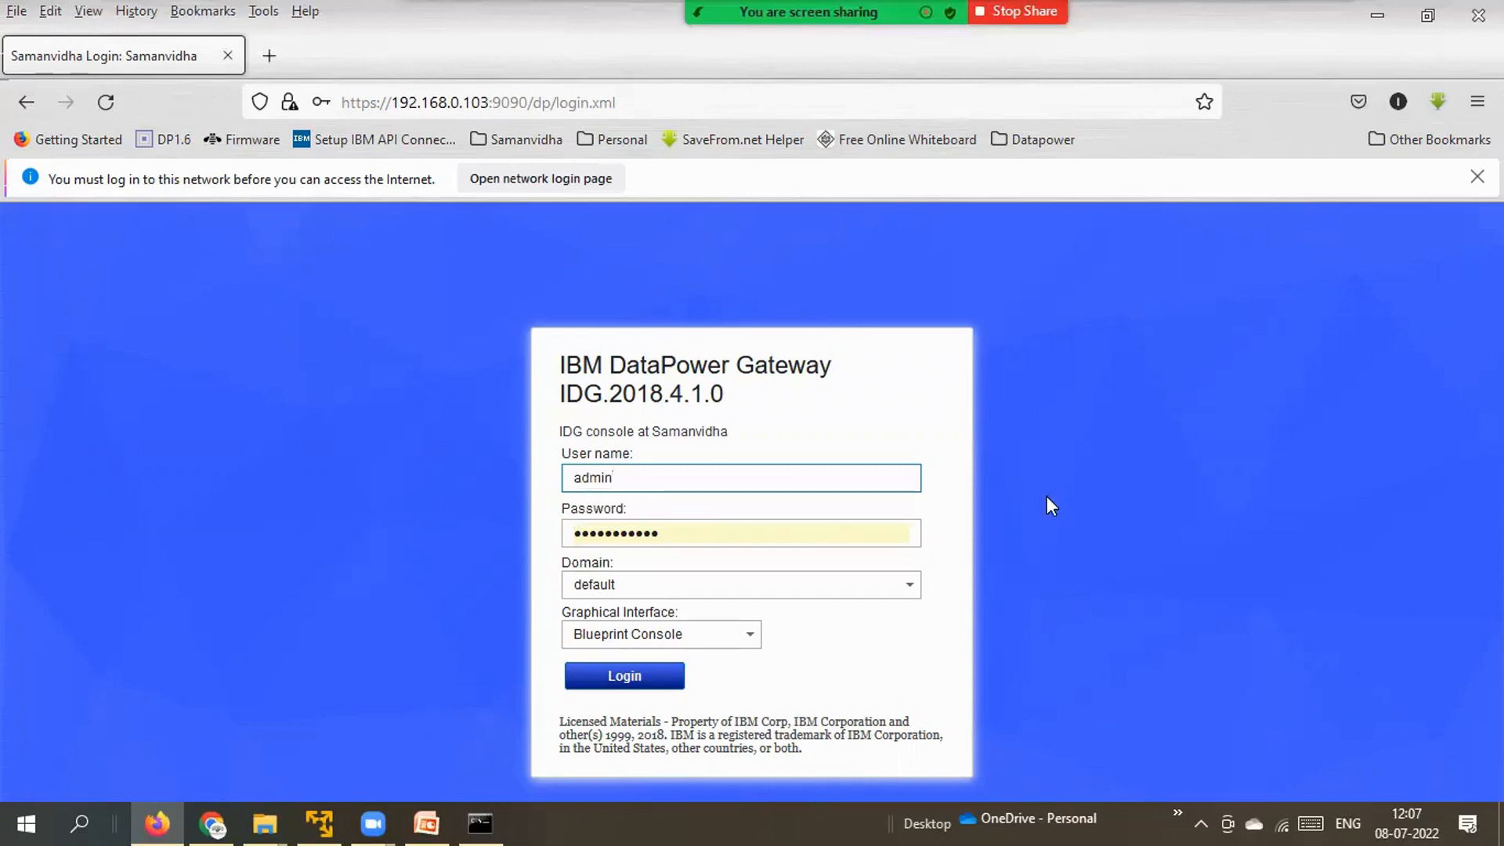
drag(668, 532, 564, 524)
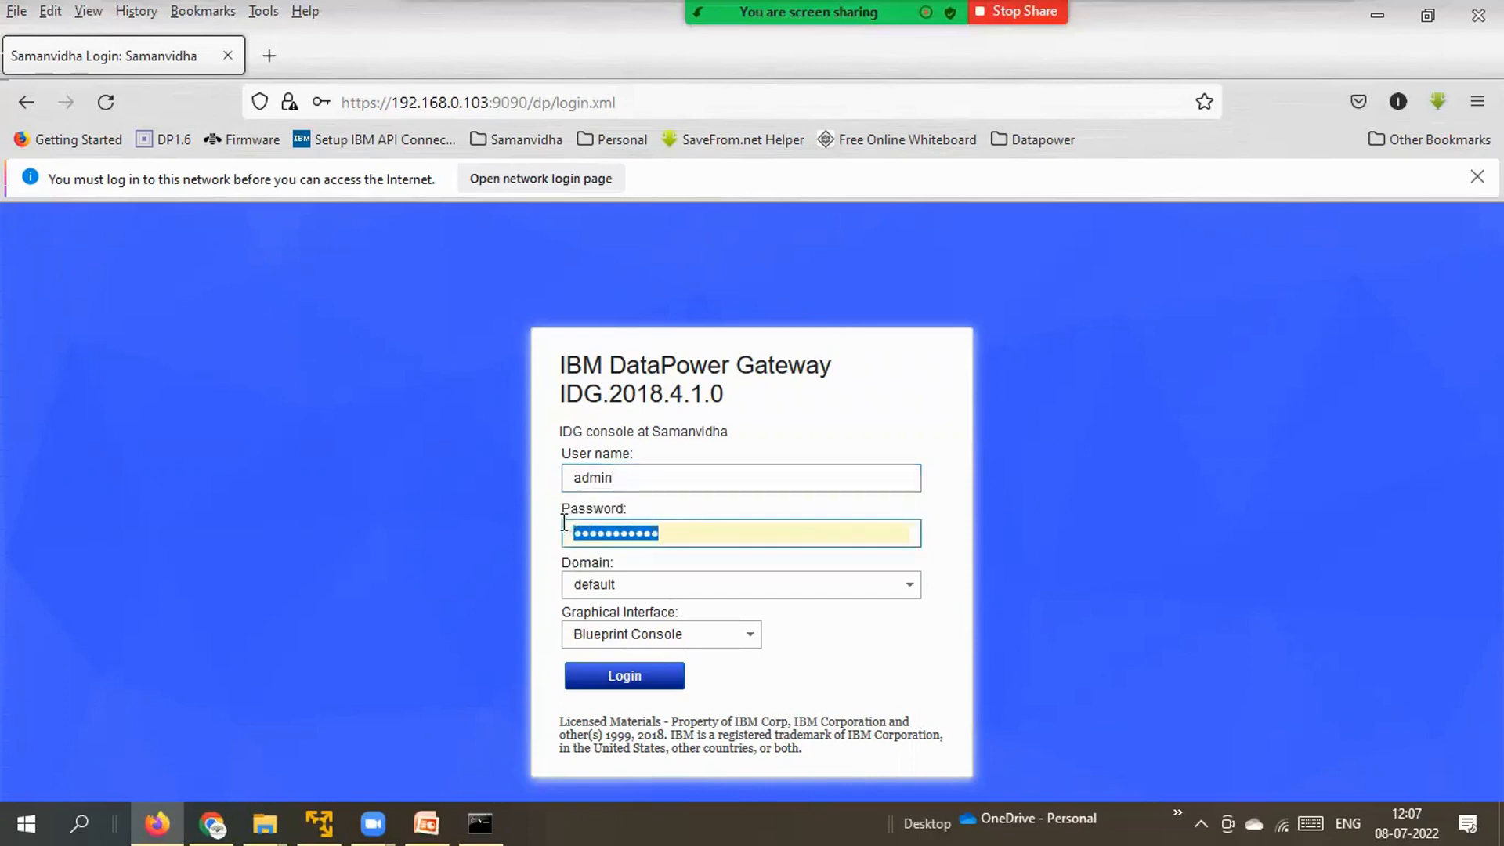
text(****)
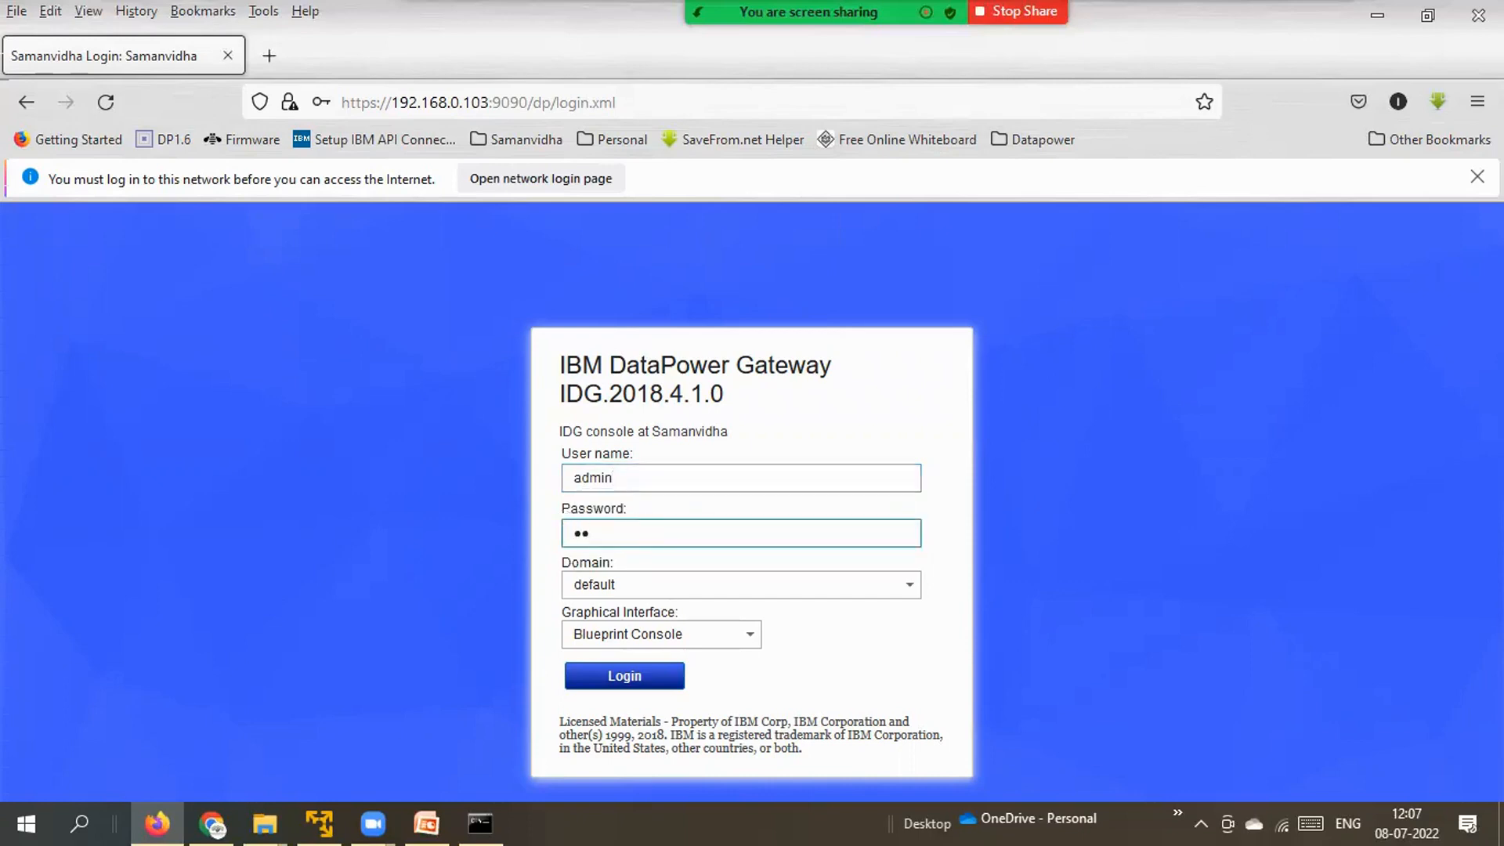
text(********)
click(750, 635)
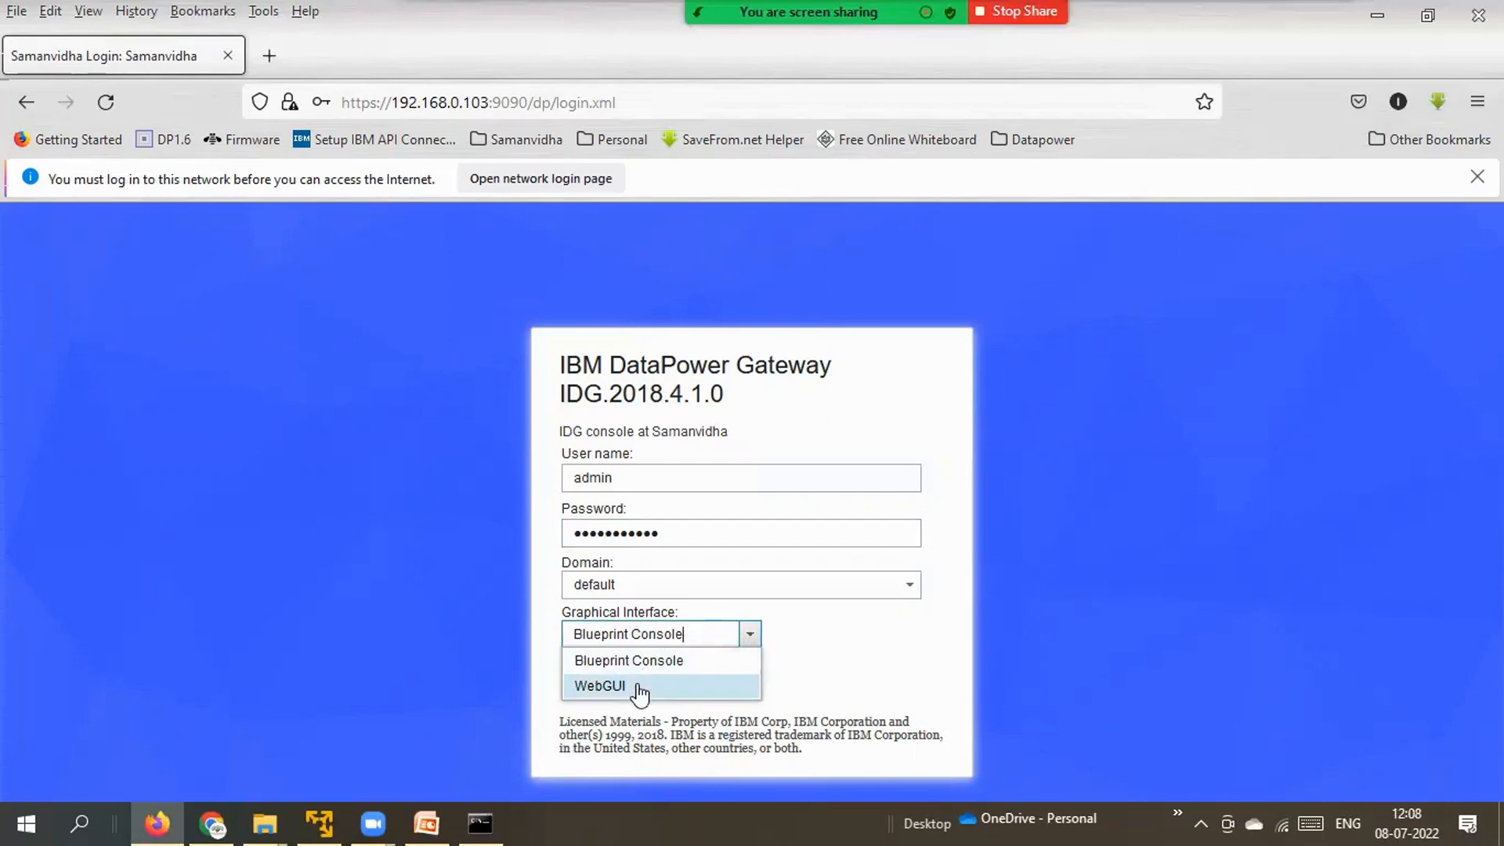
click(640, 693)
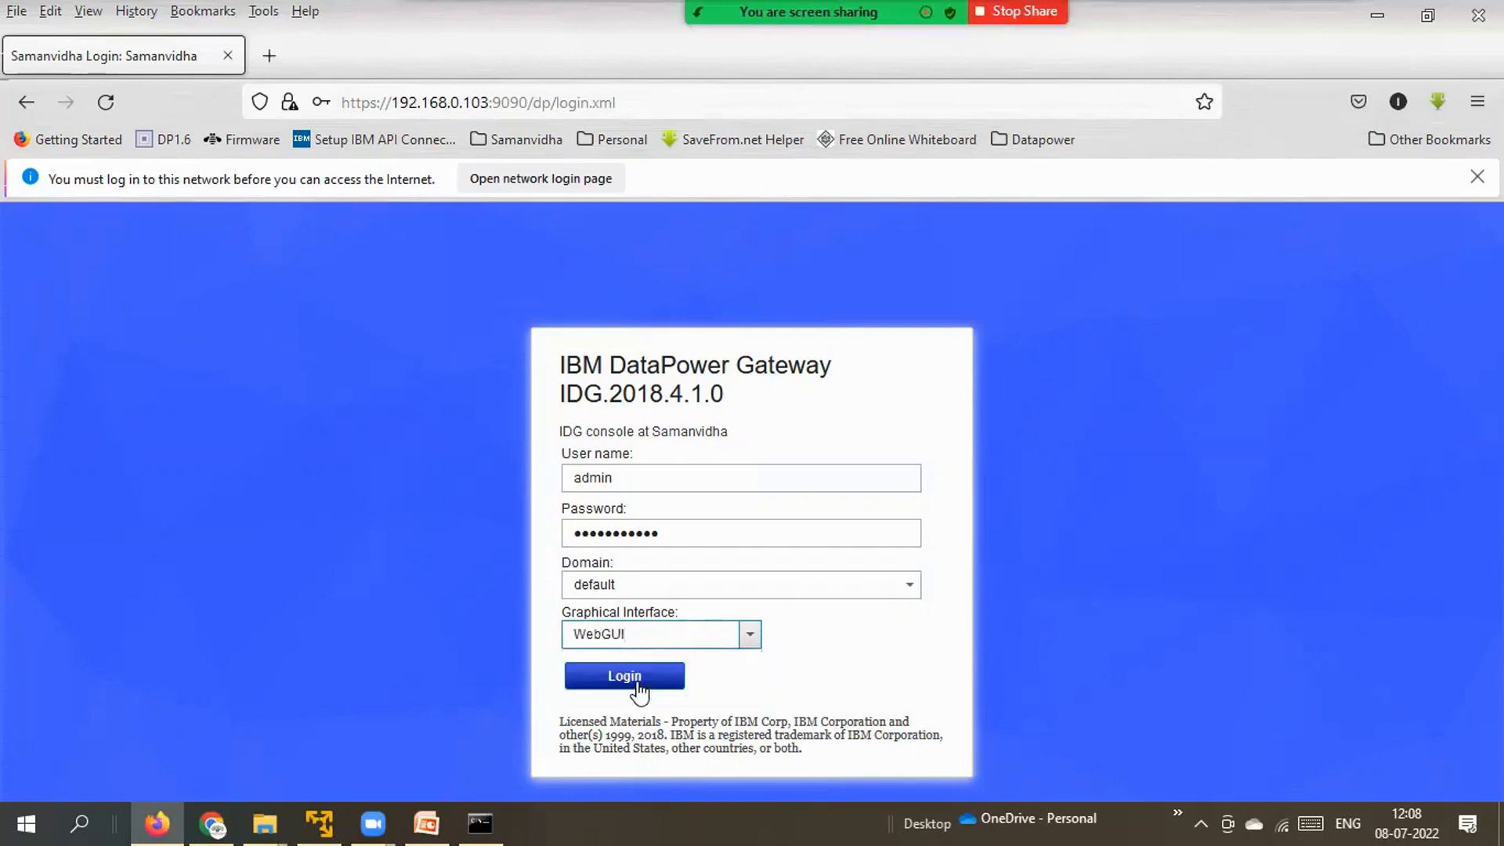
click(639, 692)
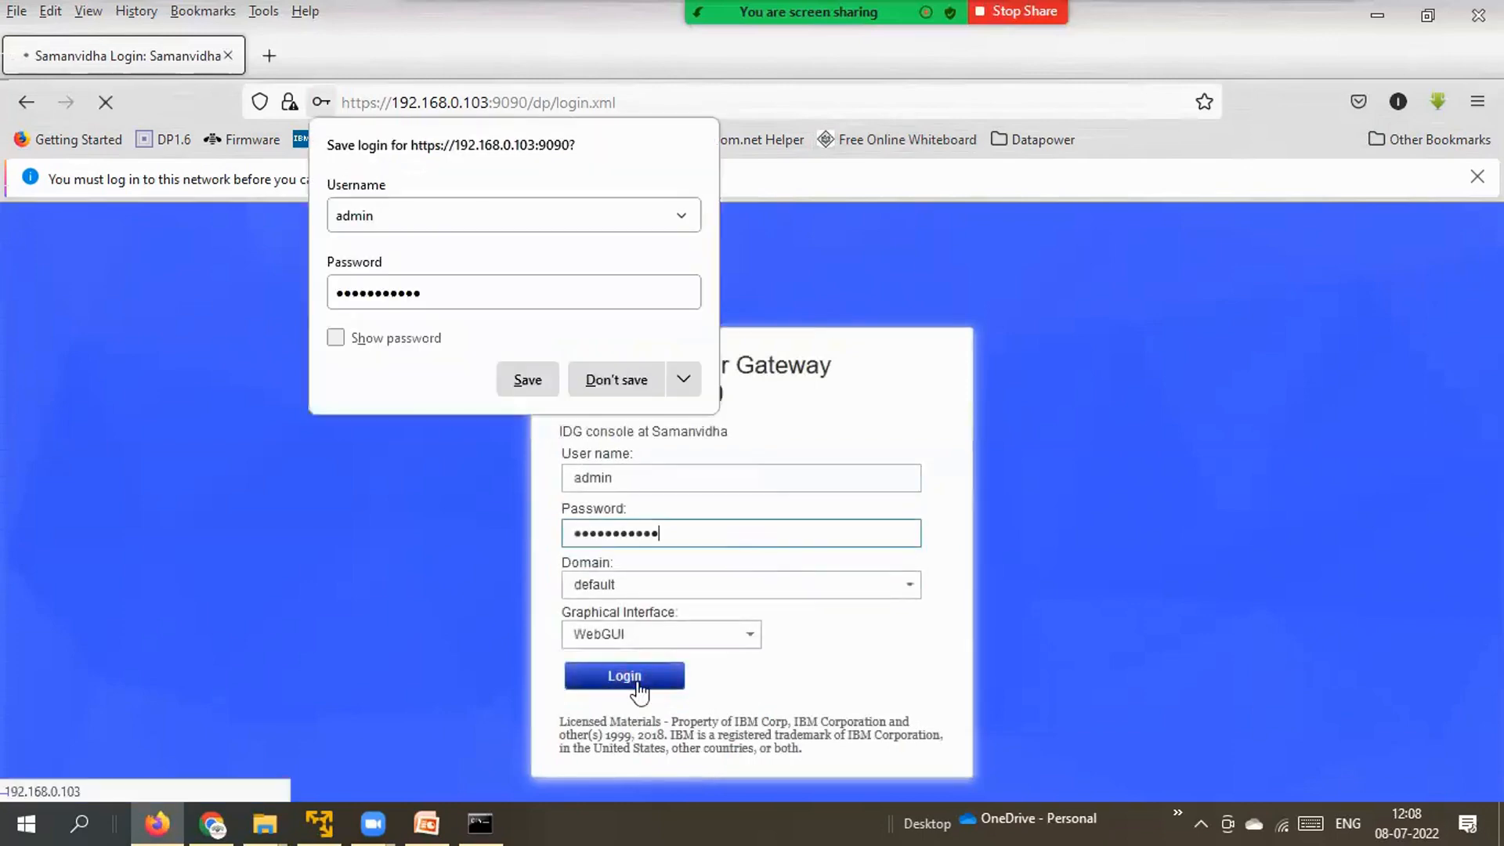
Decline Firefox's save-login offer and agree to the software license agreement.
click(613, 379)
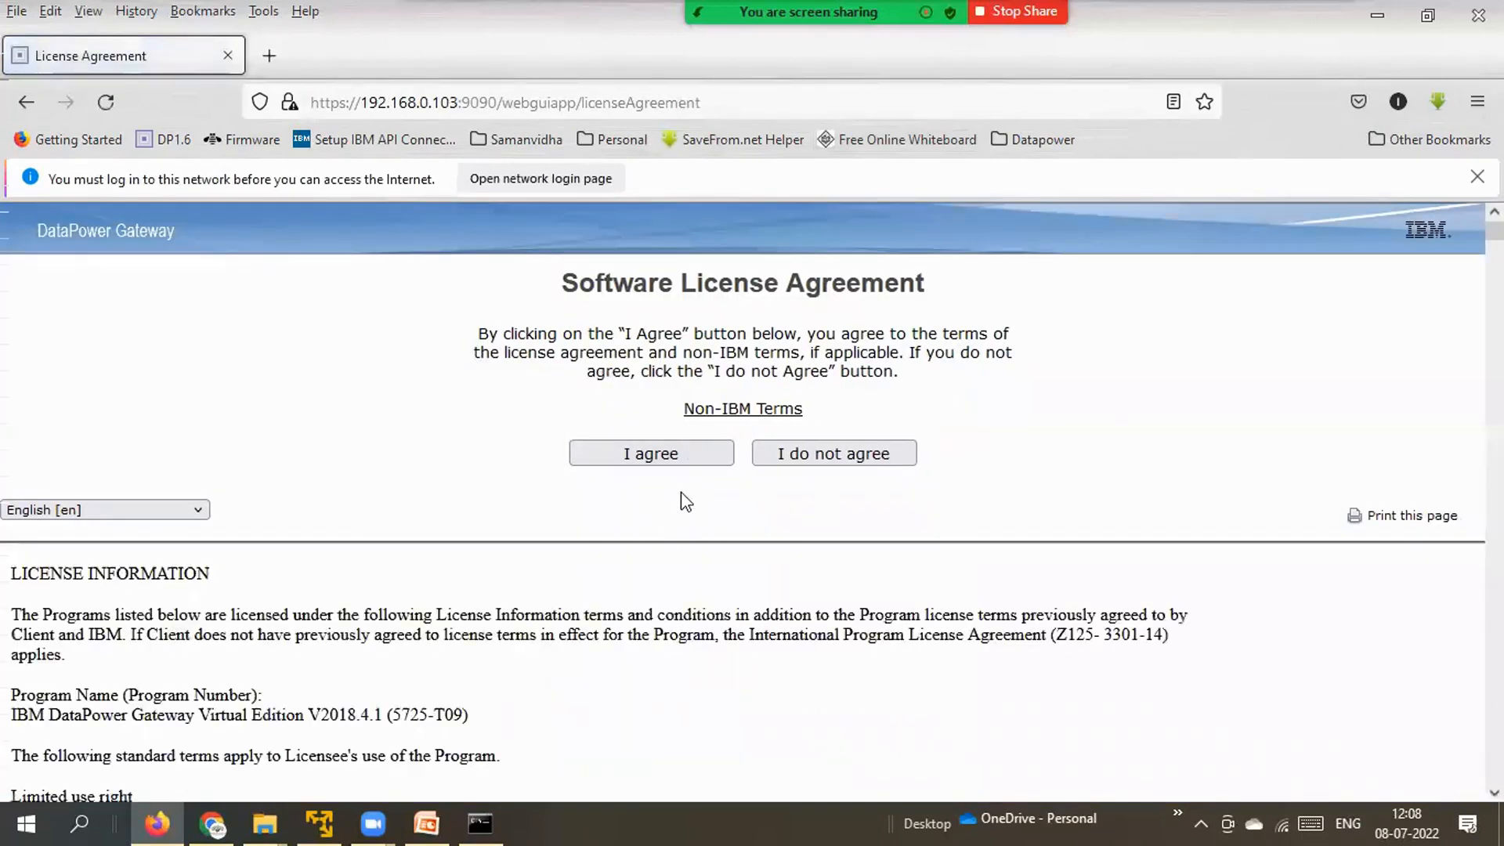
click(688, 461)
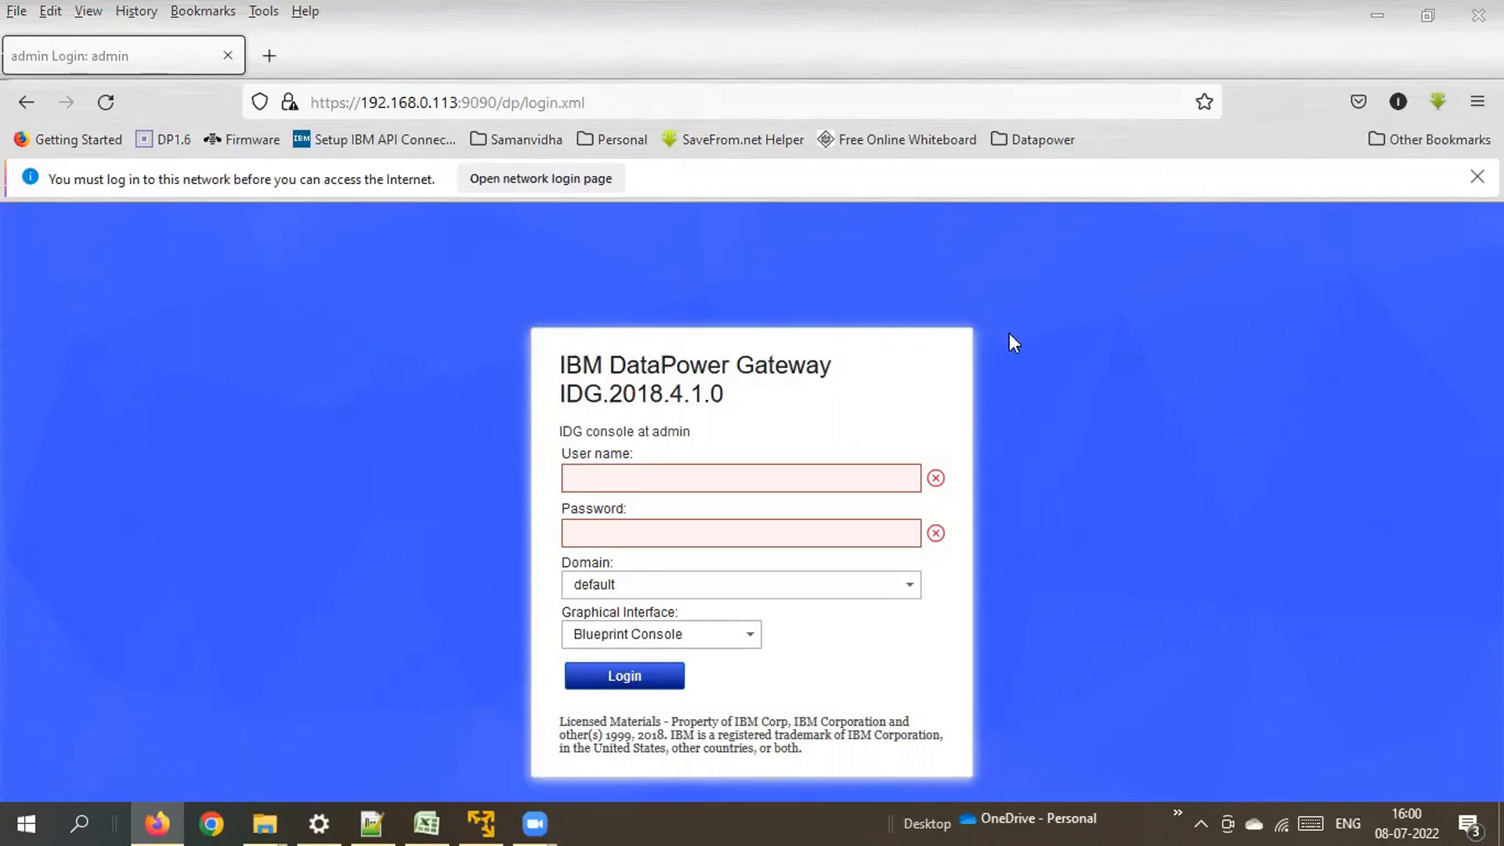
Log in again as admin with the password and WebGUI chosen as the interface.
click(839, 478)
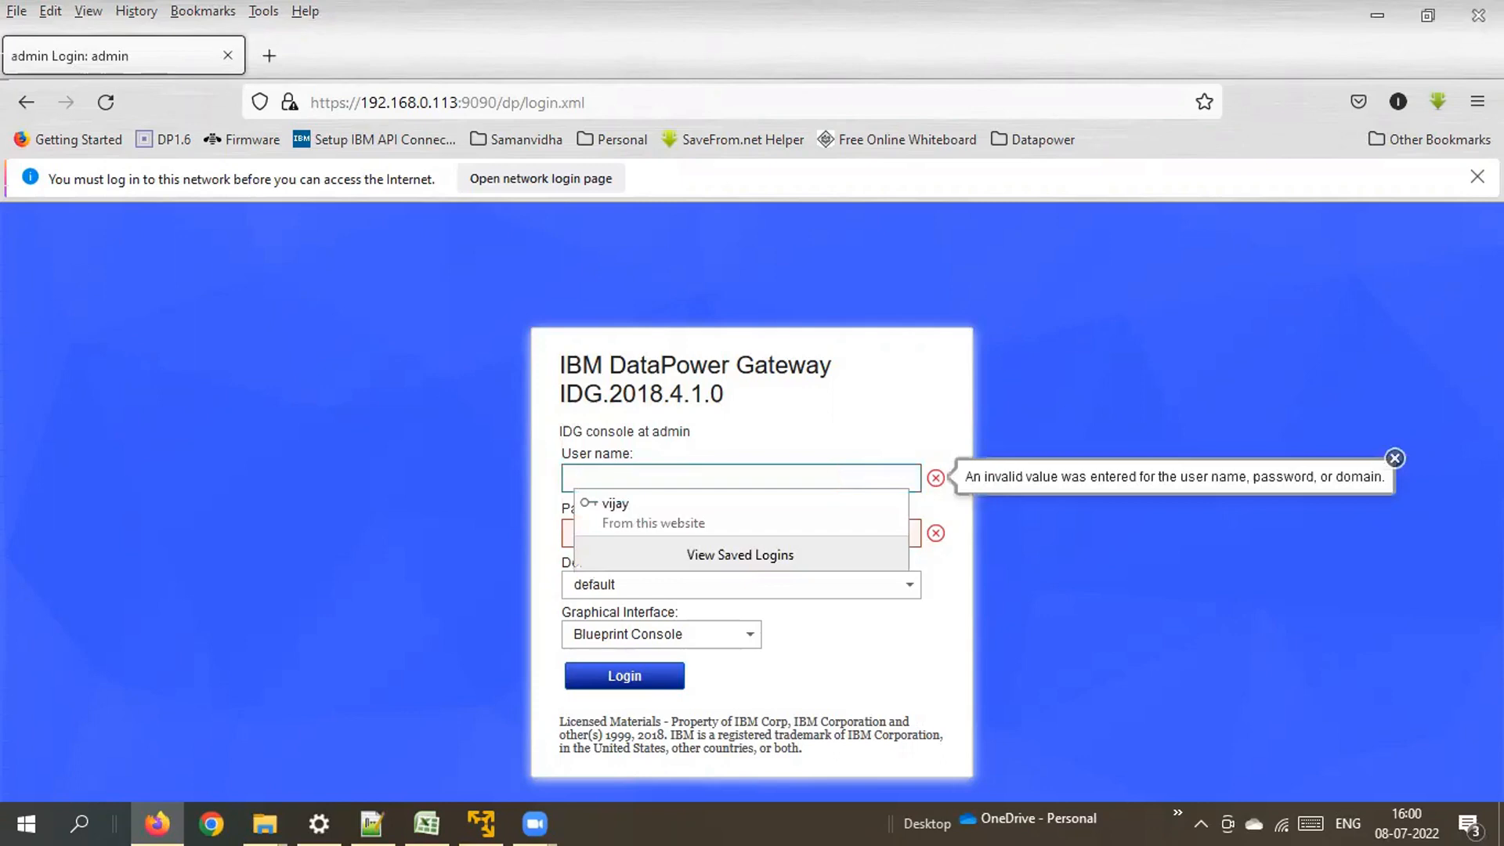
text(admin)
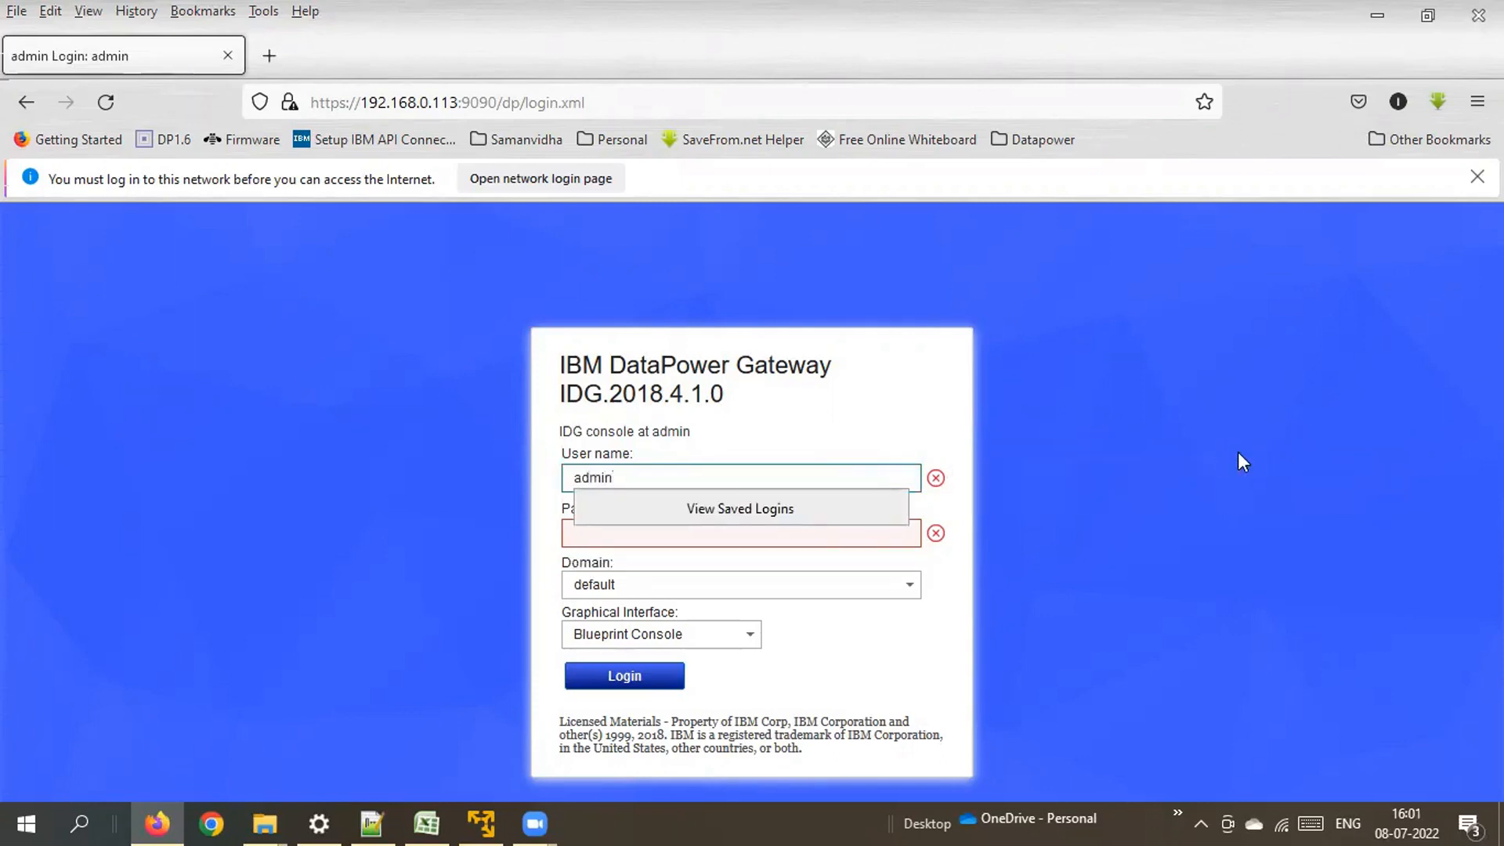
click(1238, 453)
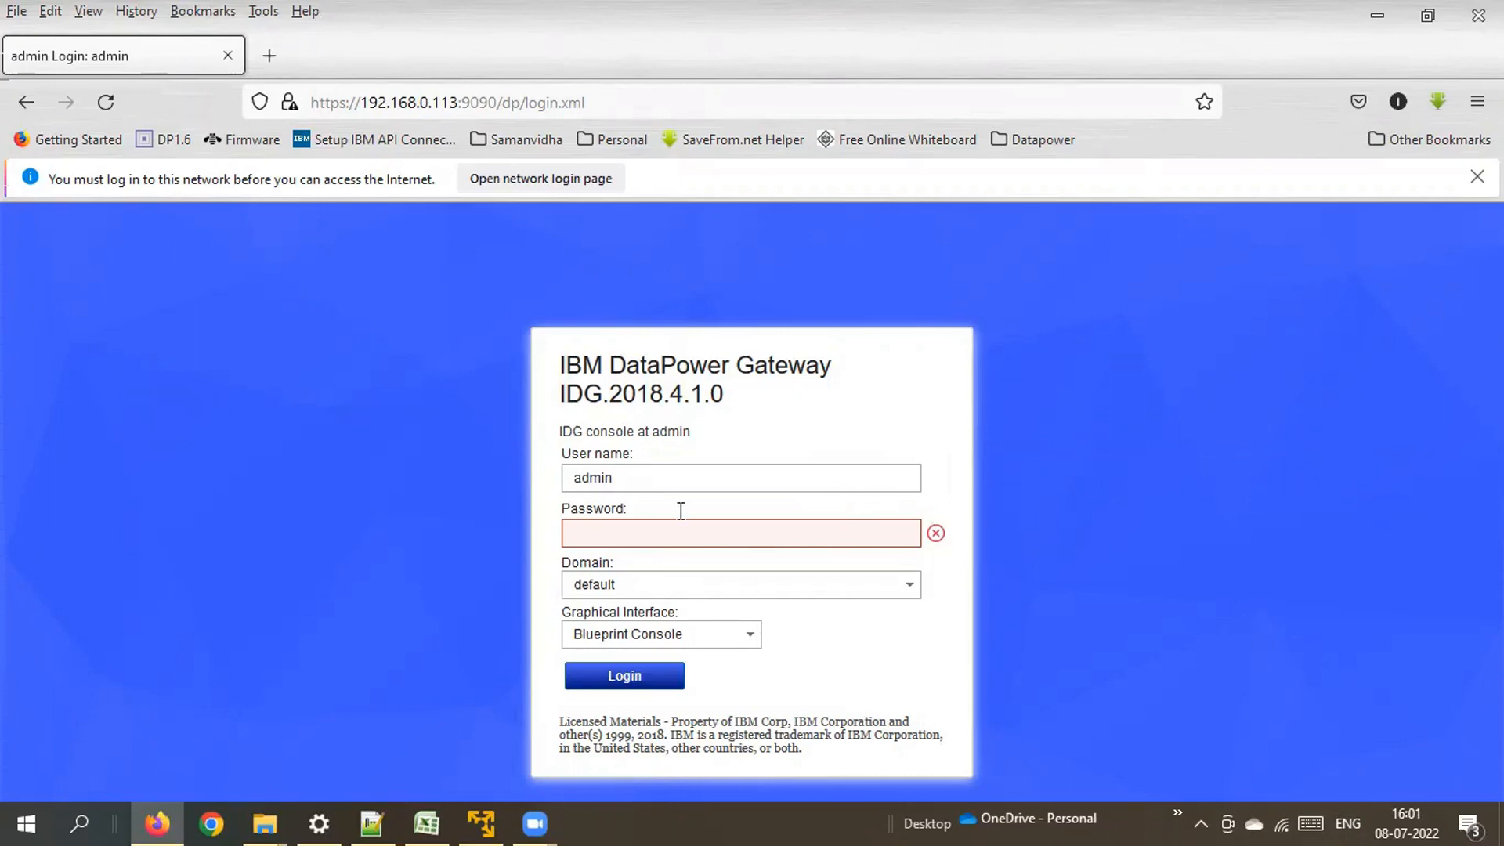
text(a)
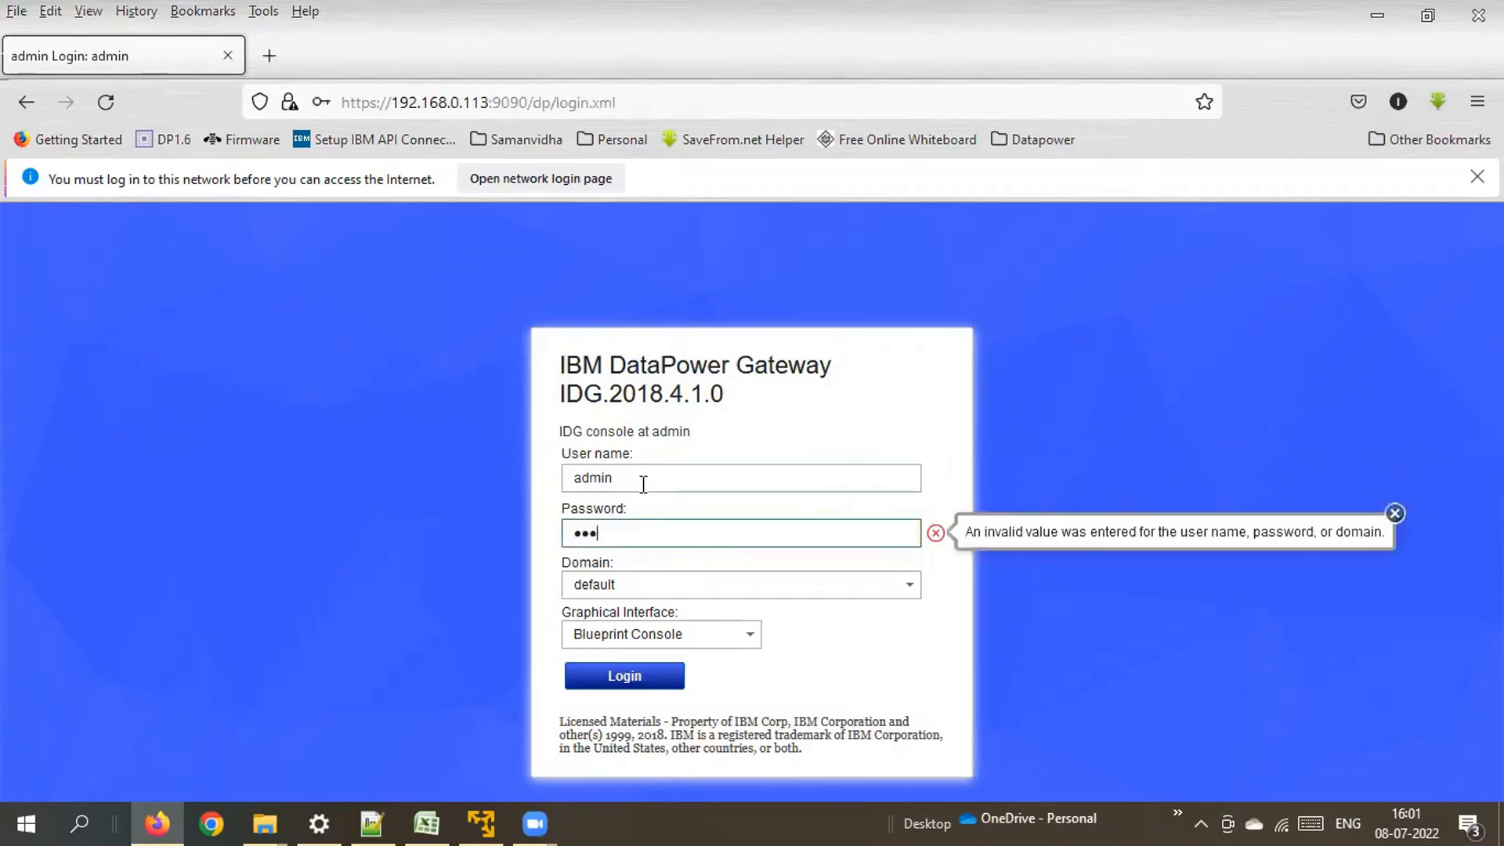
key(BackSpace)
key(BackSpace)
key(BackSpace)
click(626, 529)
text(*************)
click(749, 637)
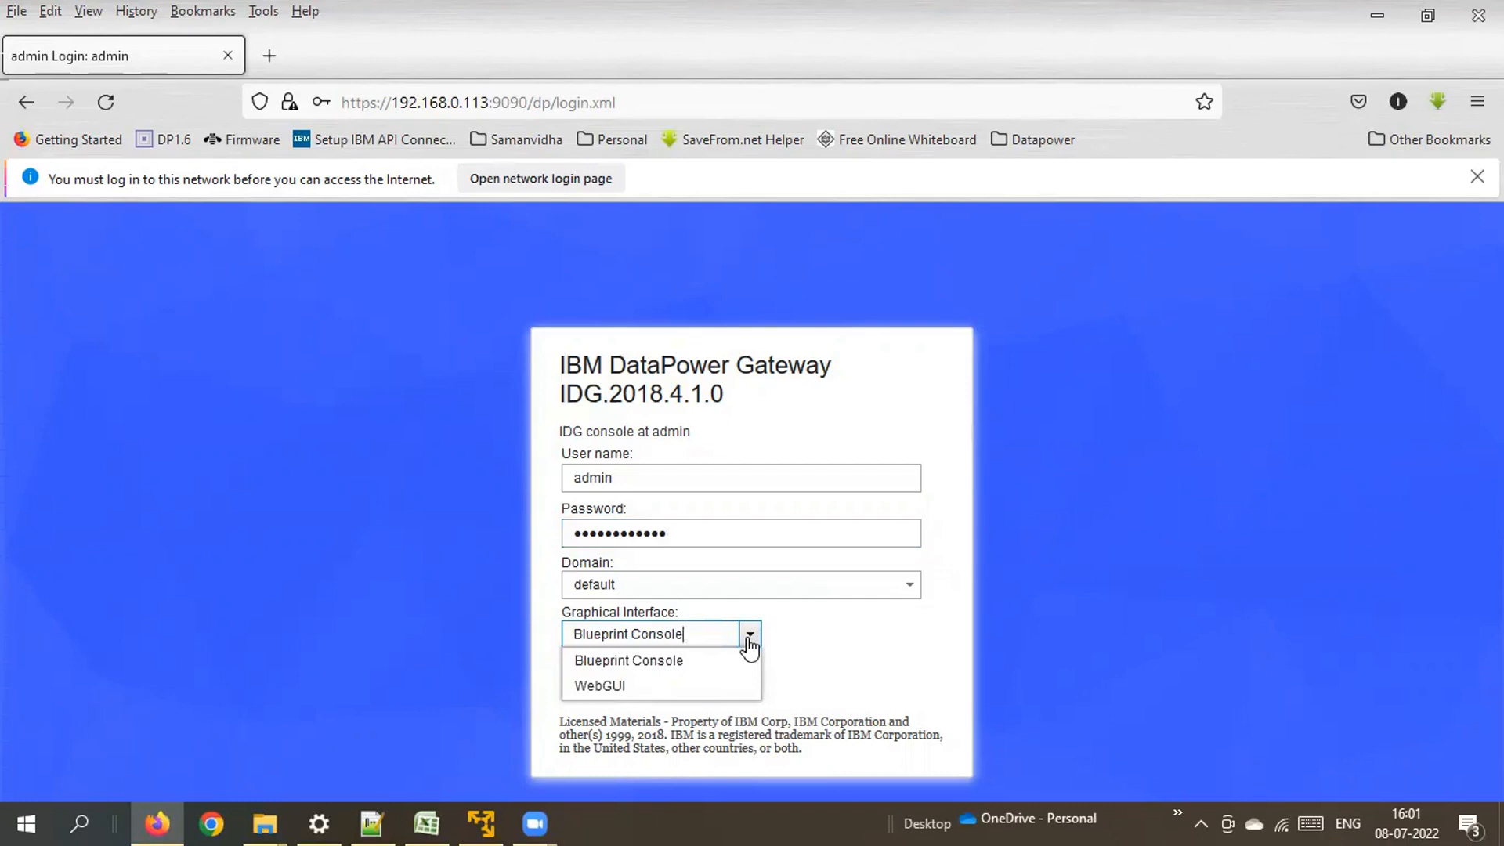
click(601, 687)
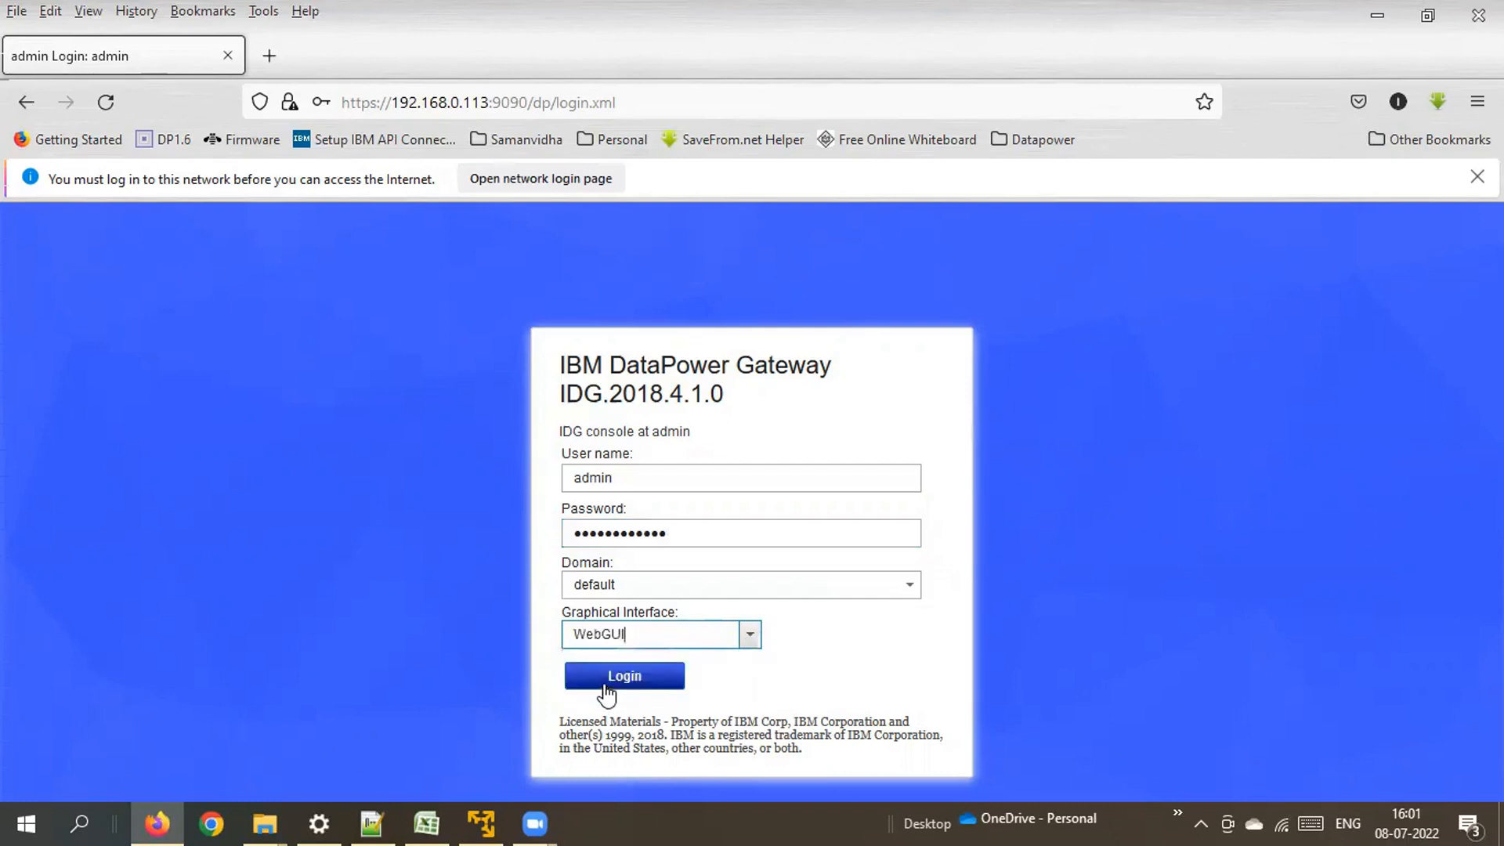
click(623, 680)
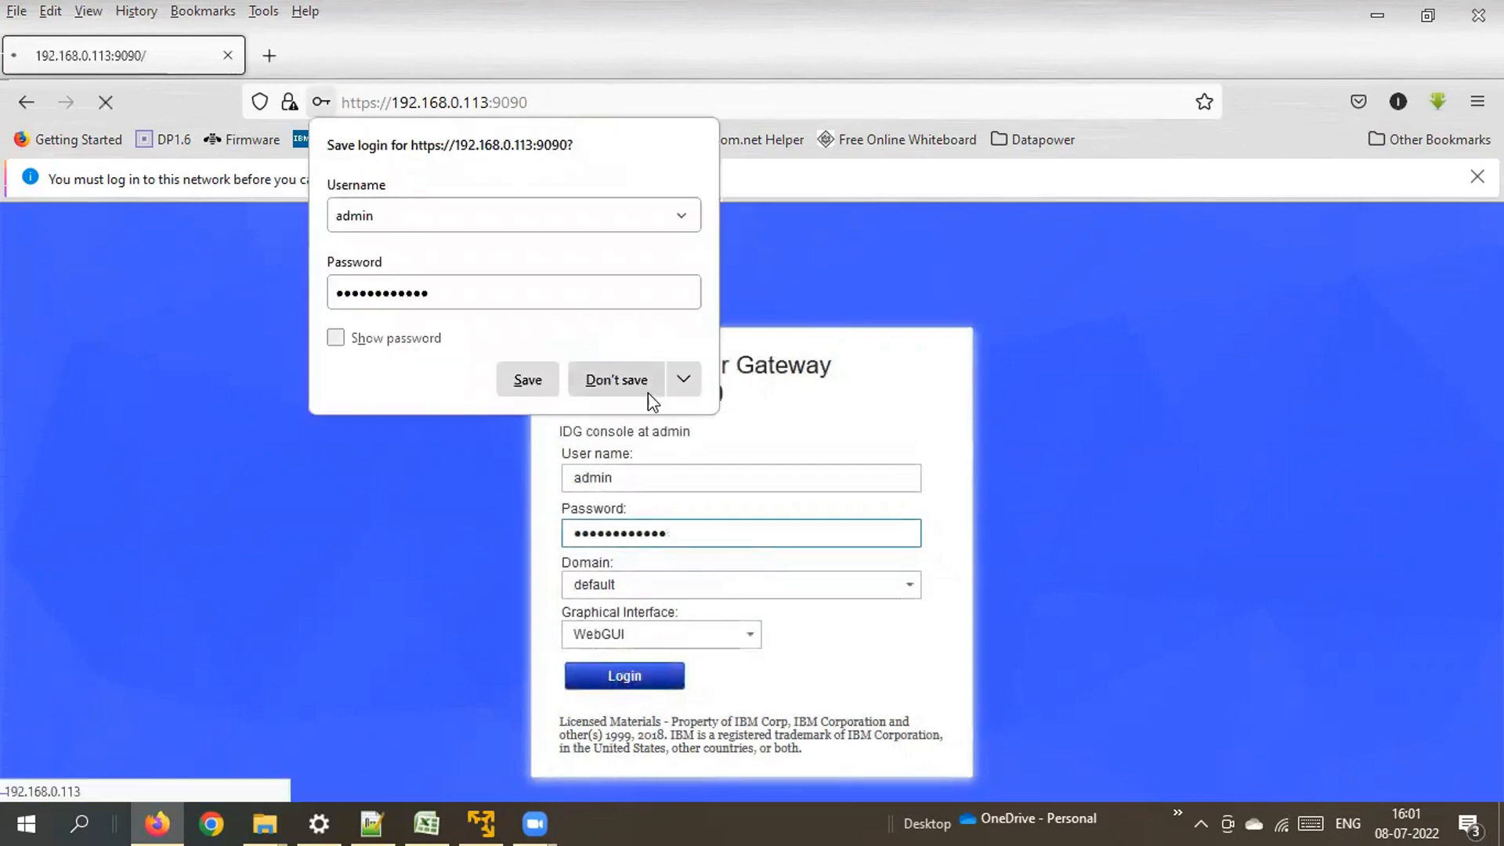
Decline saving the login, then enter the new password and its confirmation.
click(623, 396)
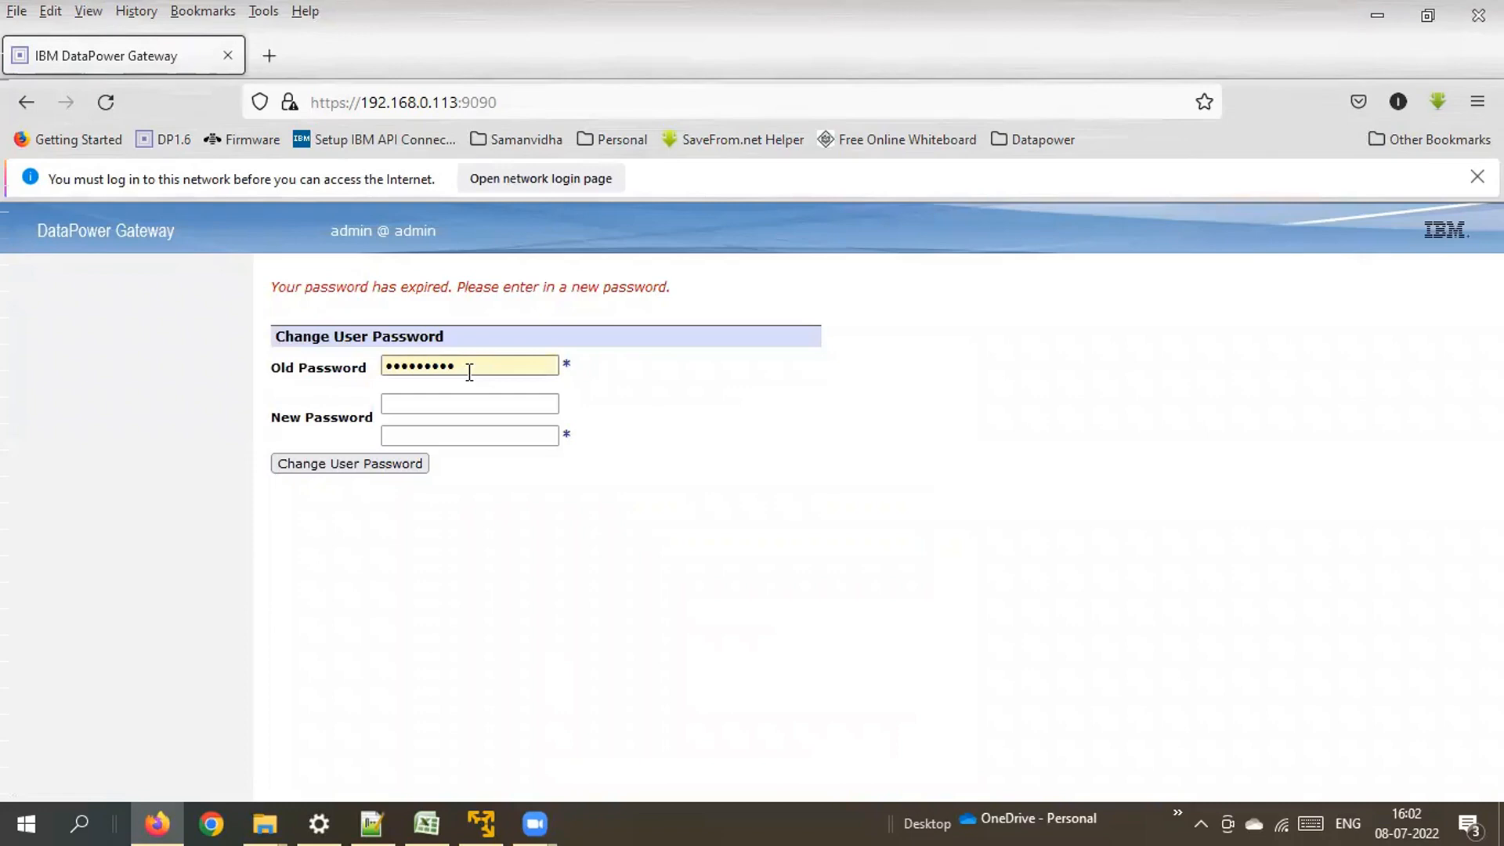
drag(459, 370, 387, 366)
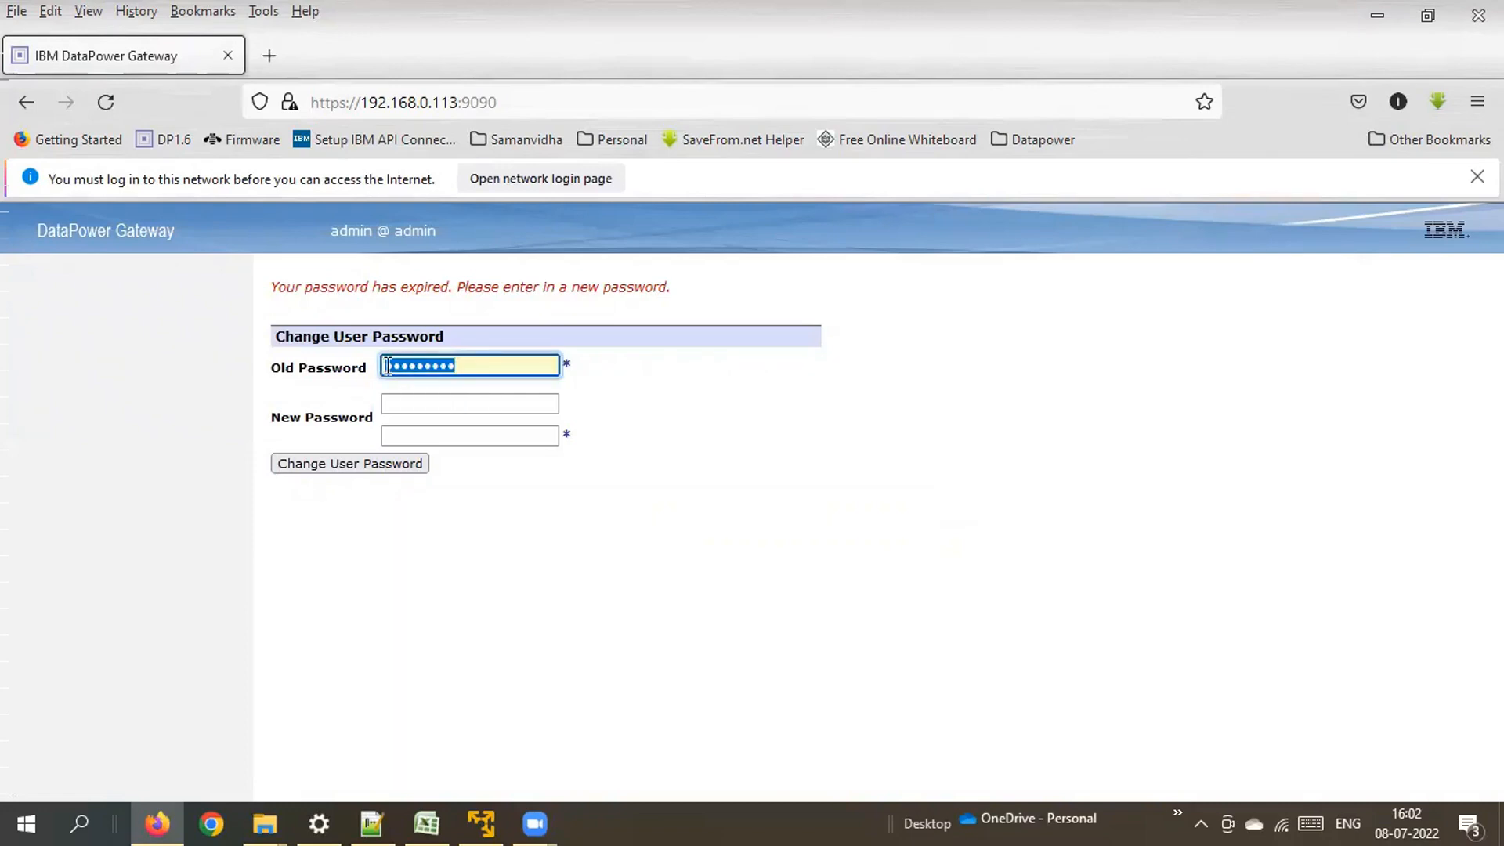
click(418, 404)
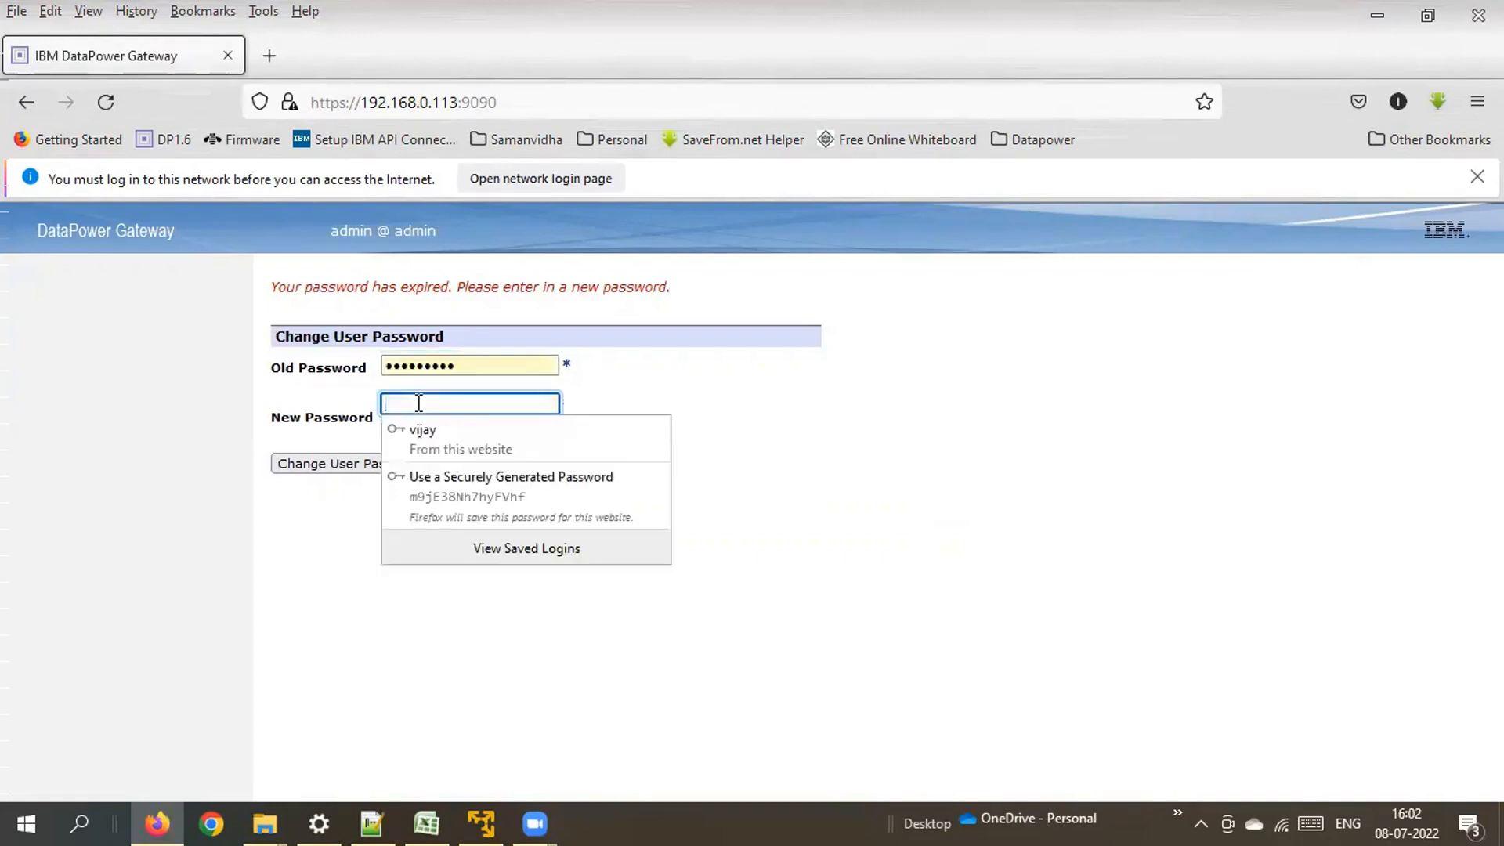
text(a)
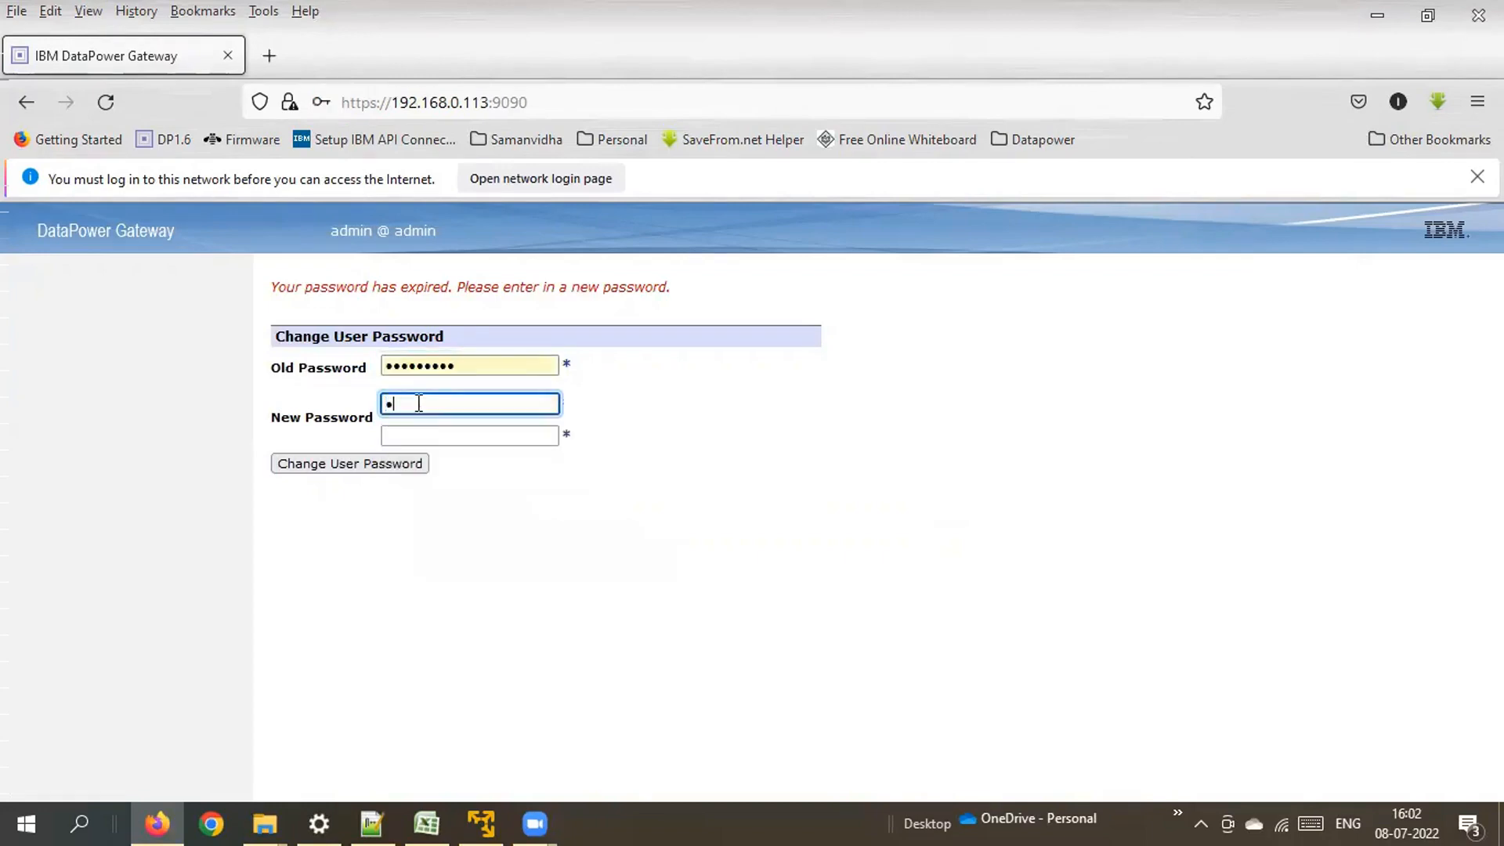
text(••••••••••••)
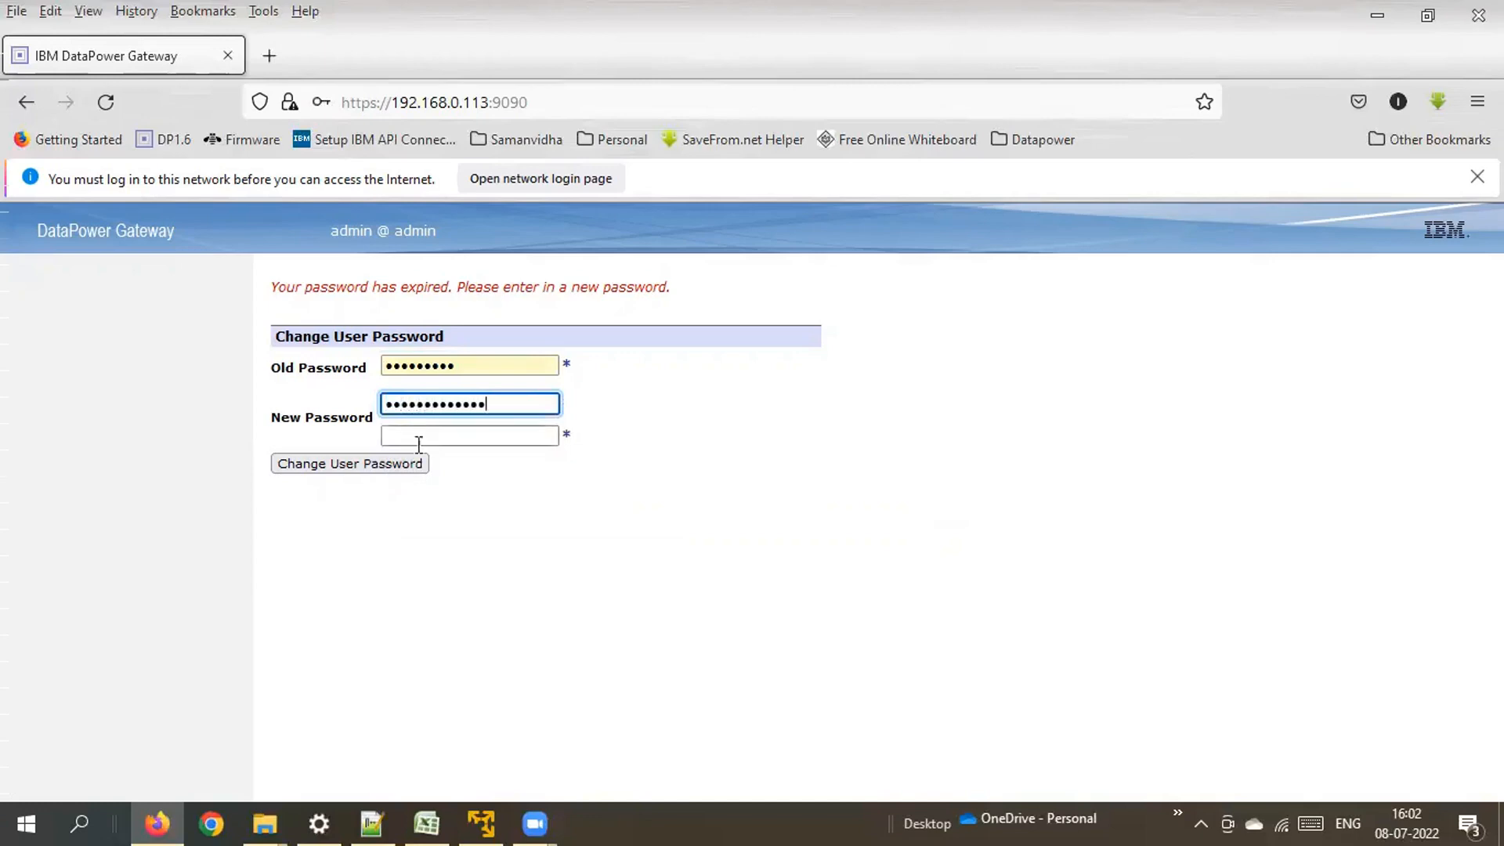
click(442, 437)
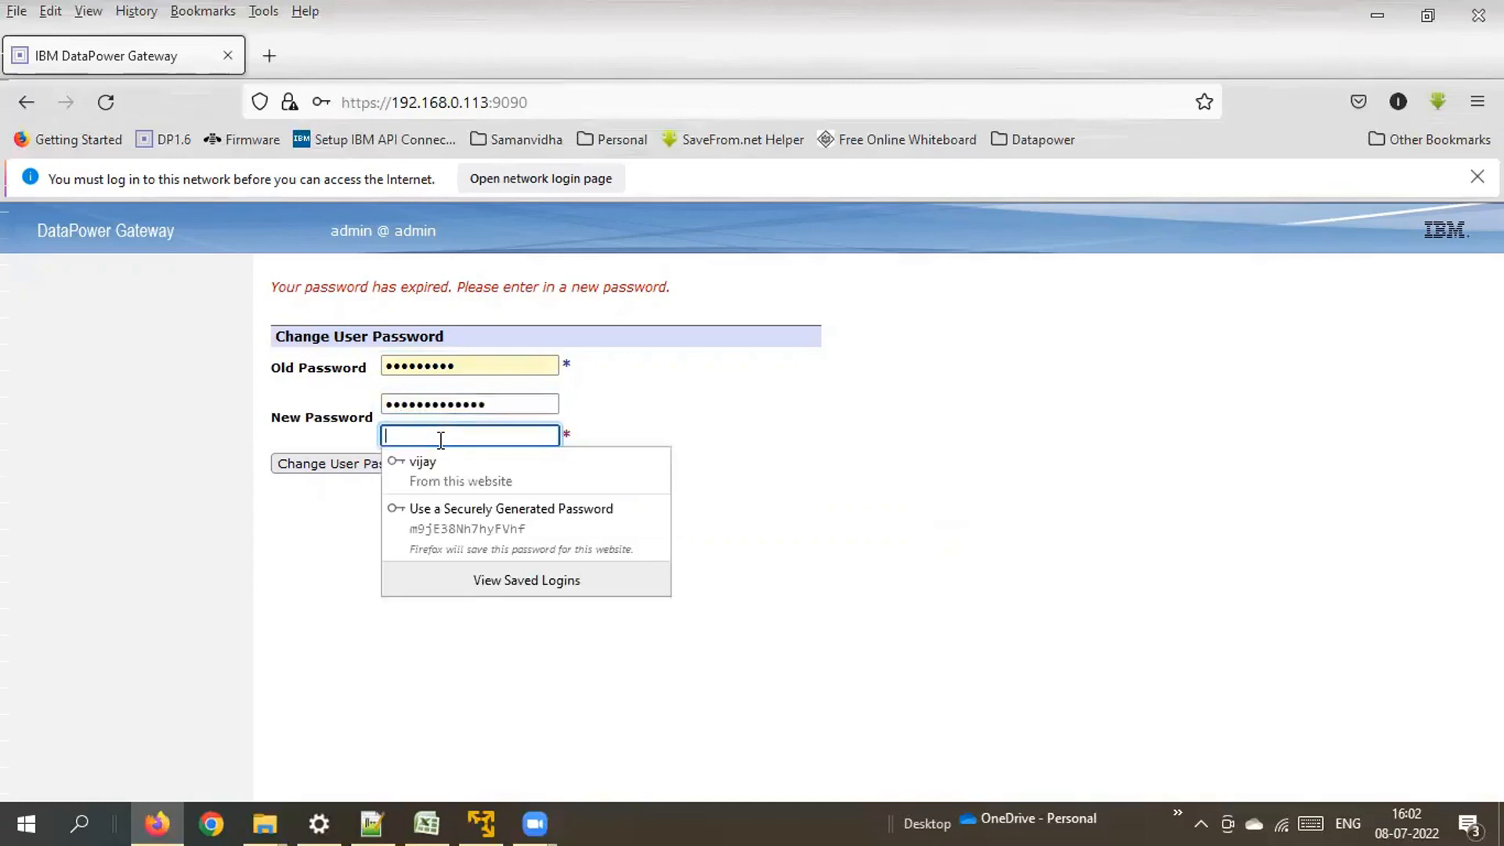
text(•••••)
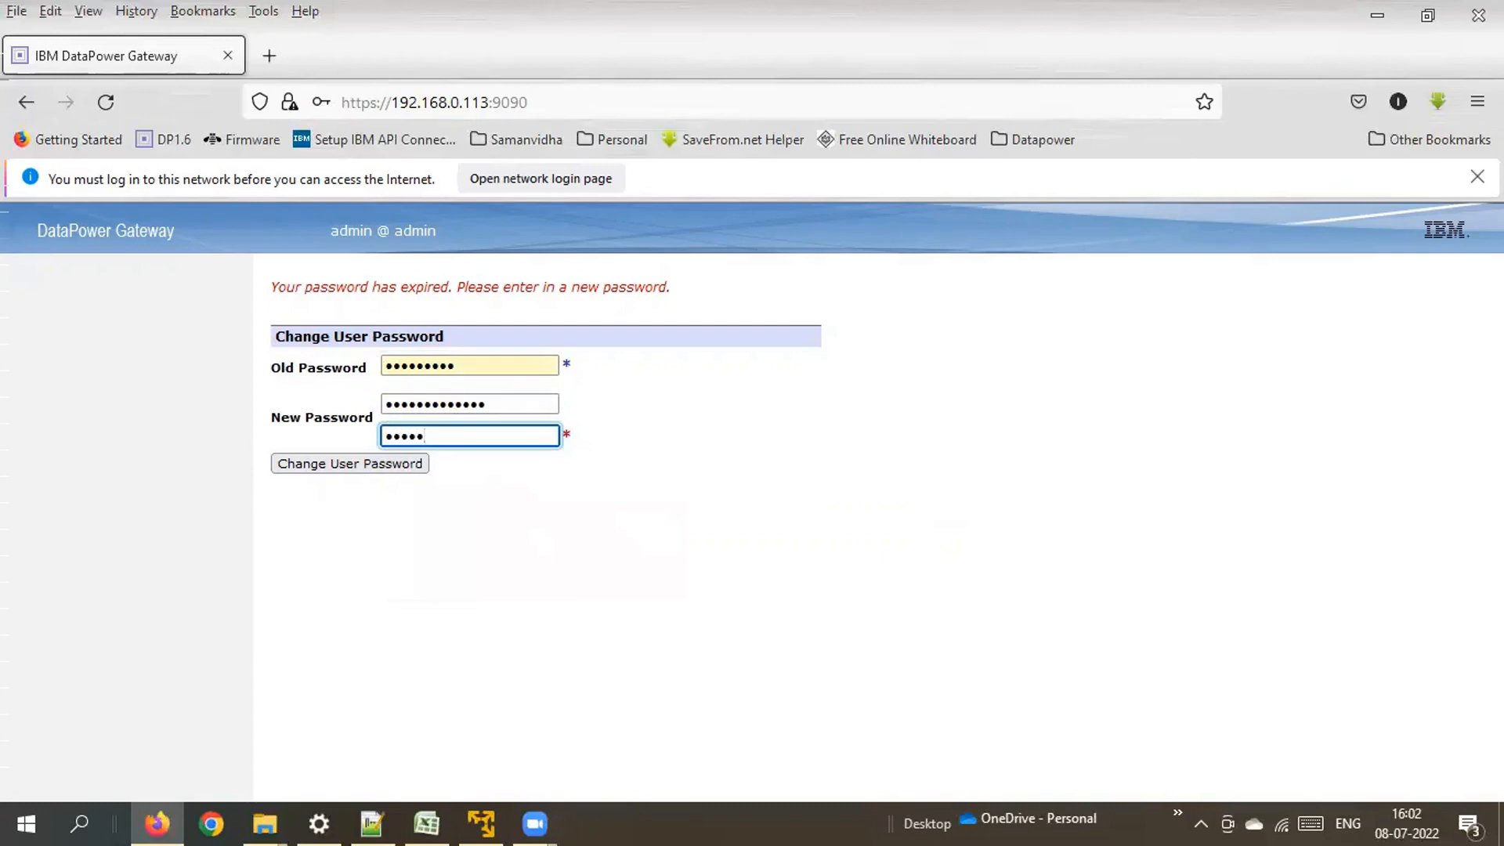
text(••••••••)
Submit and confirm the password change, then close the 'old password is not correct' error.
click(337, 470)
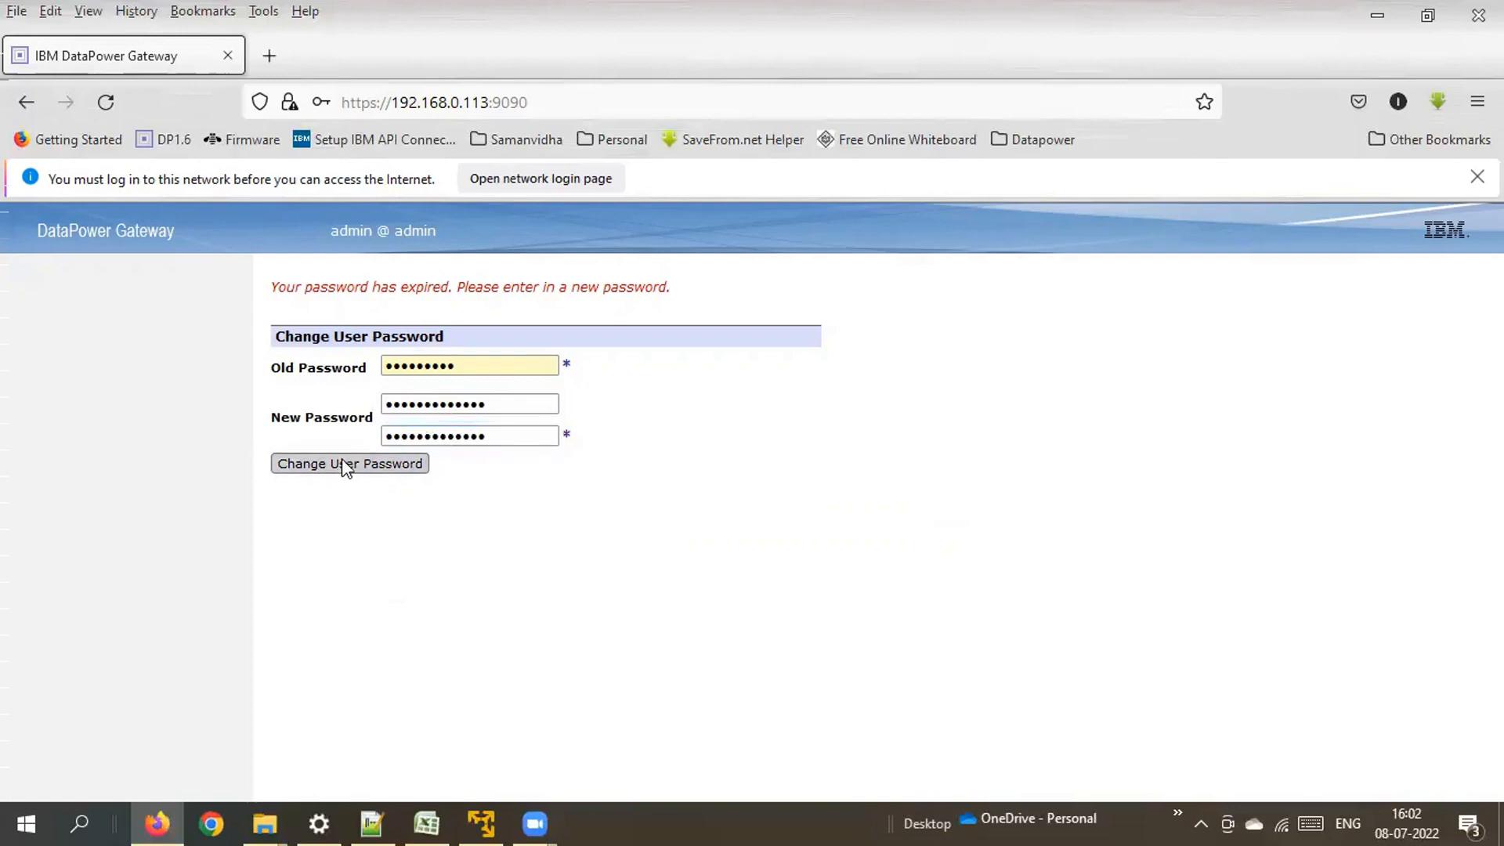
click(342, 461)
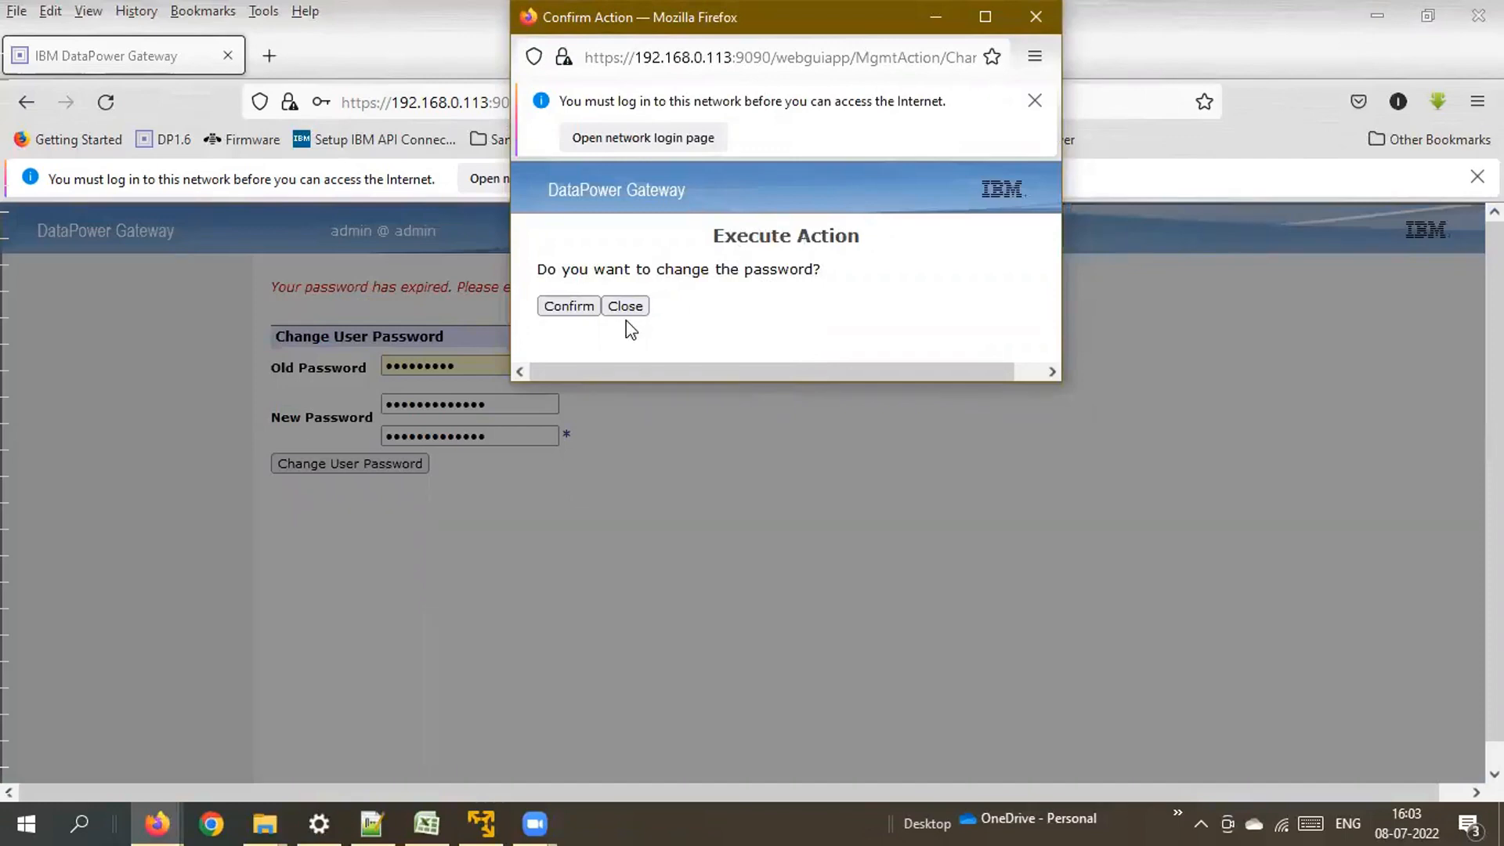
click(586, 310)
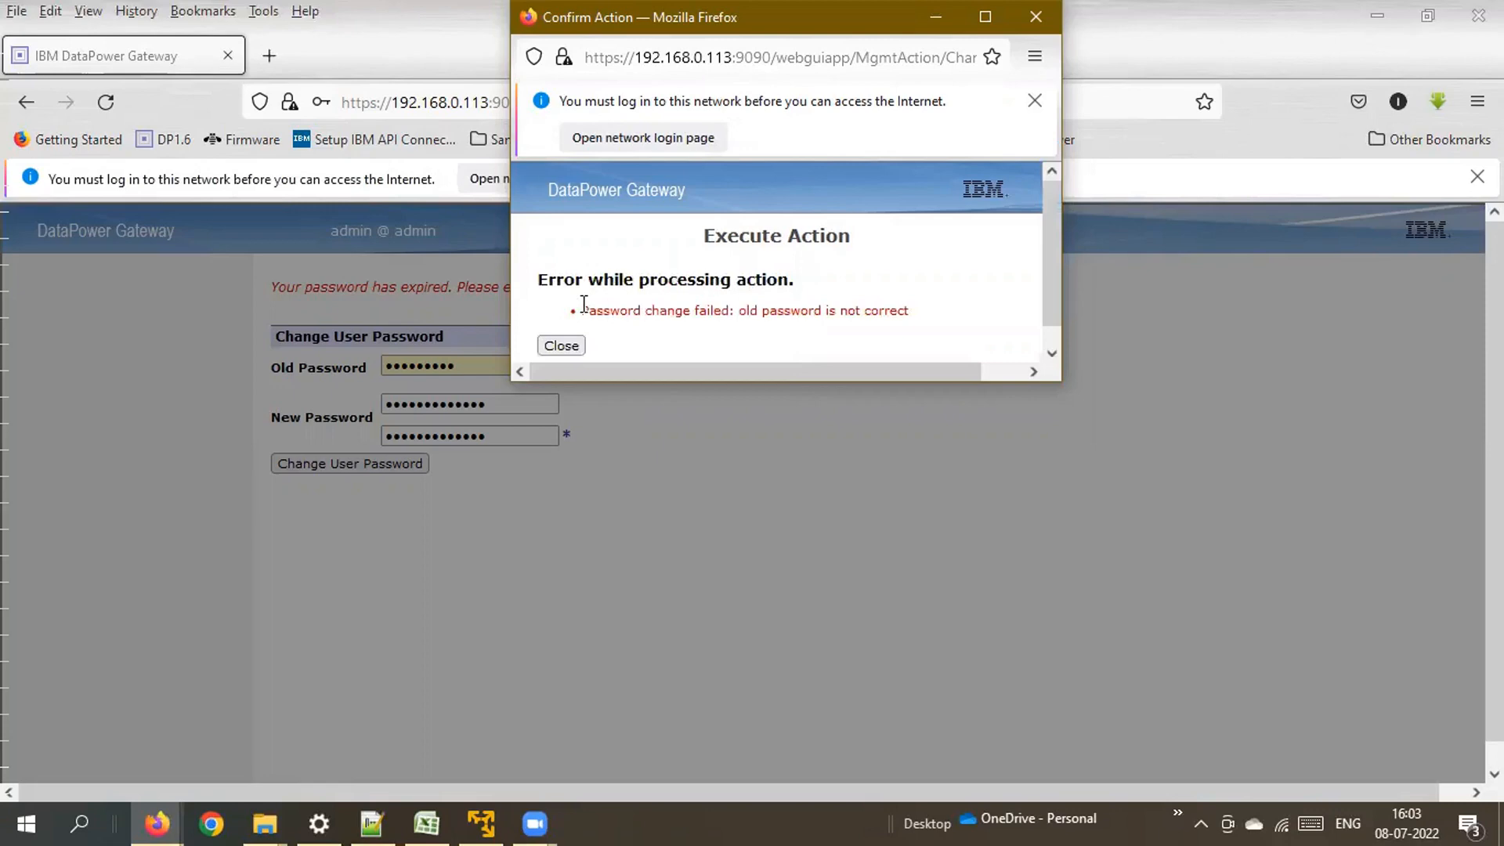
click(571, 346)
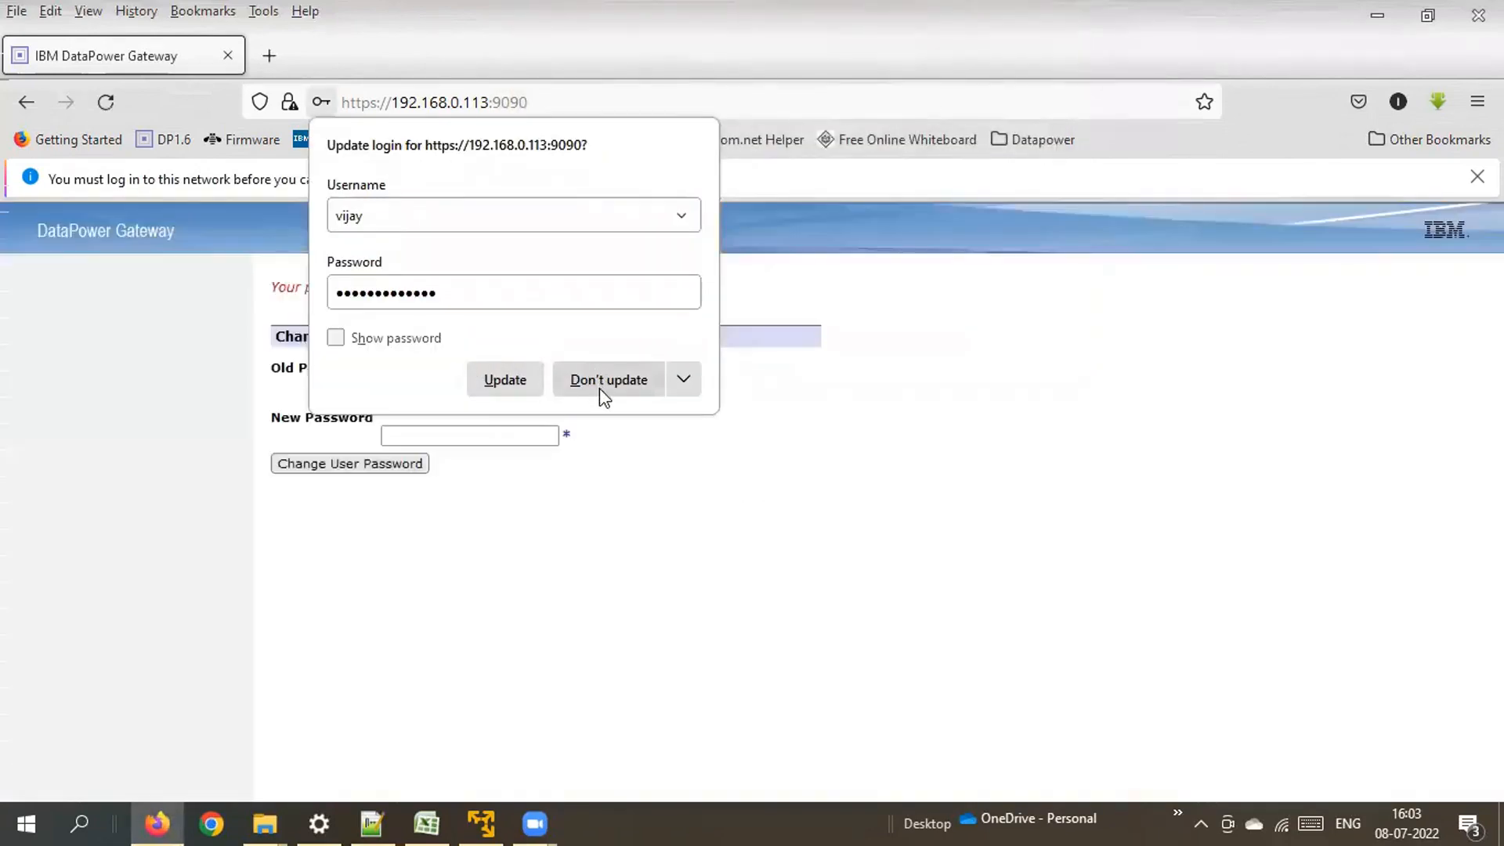
Decline updating the saved login, re-enter the correct old password, and type the new password twice.
click(605, 381)
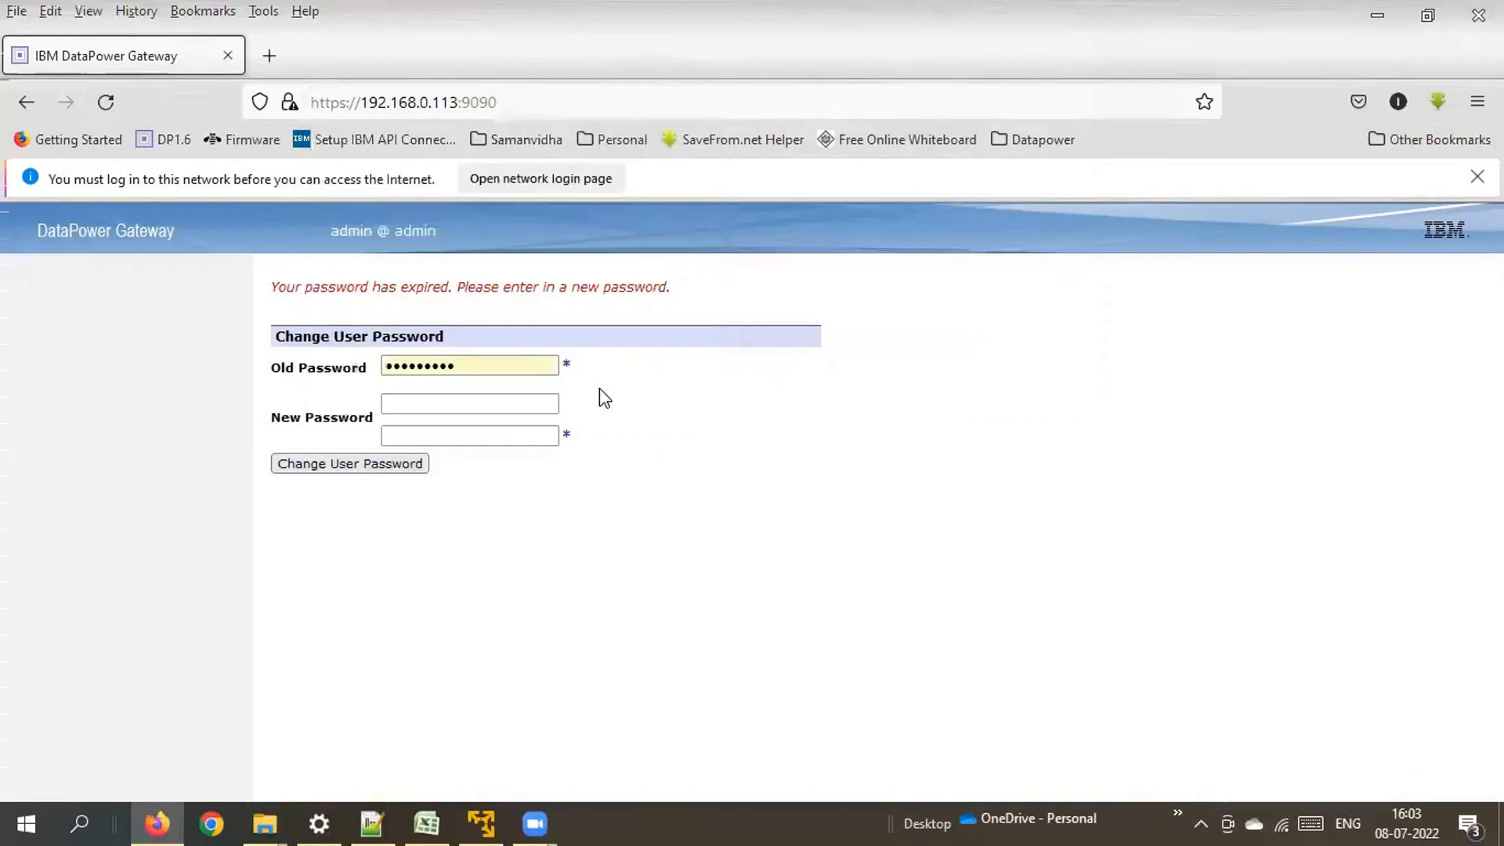
click(499, 362)
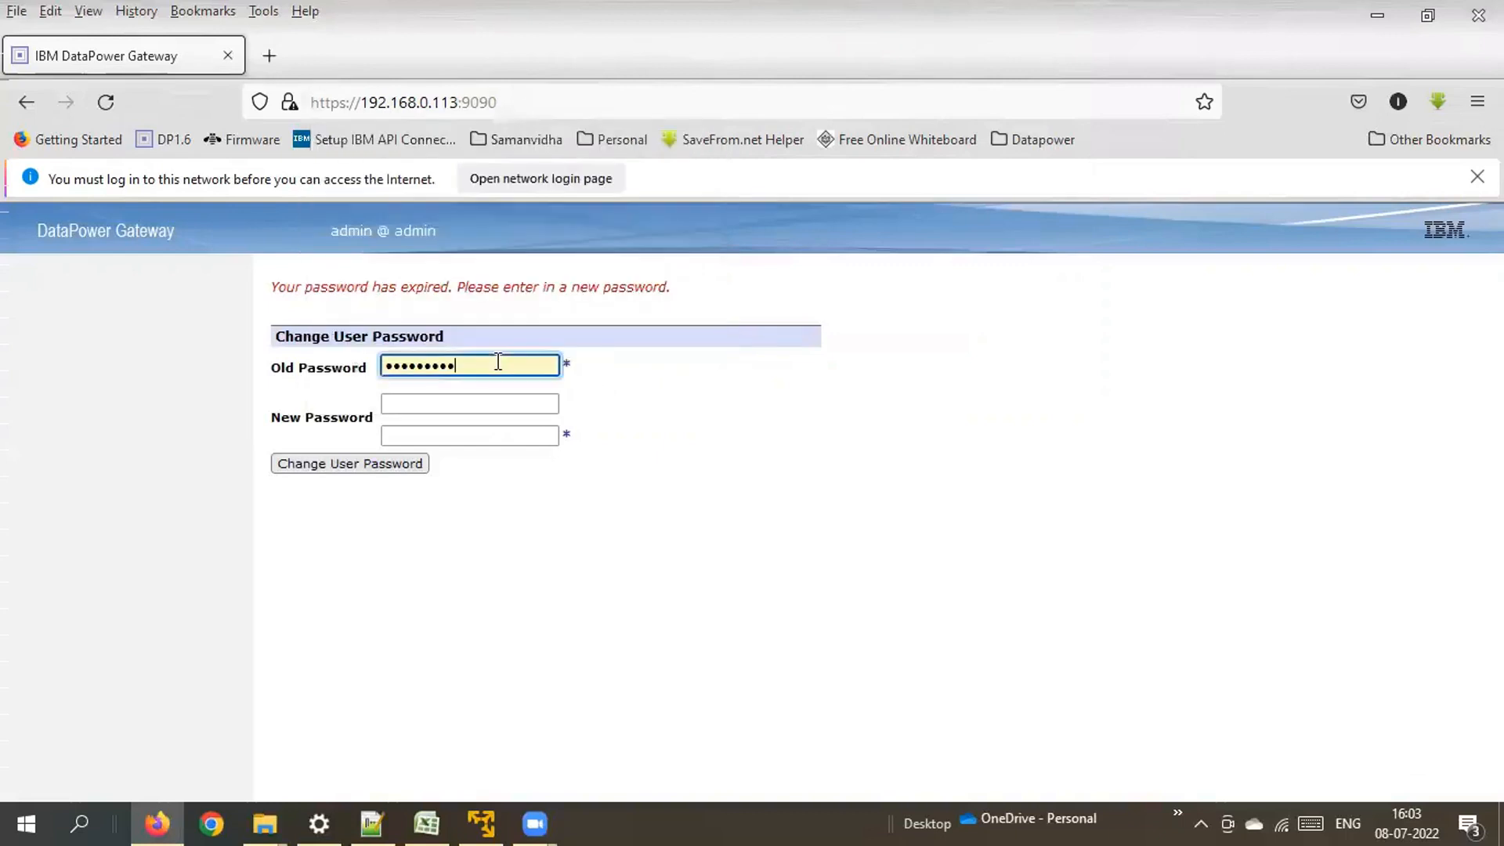
drag(498, 362, 361, 329)
key(BackSpace)
text(admin)
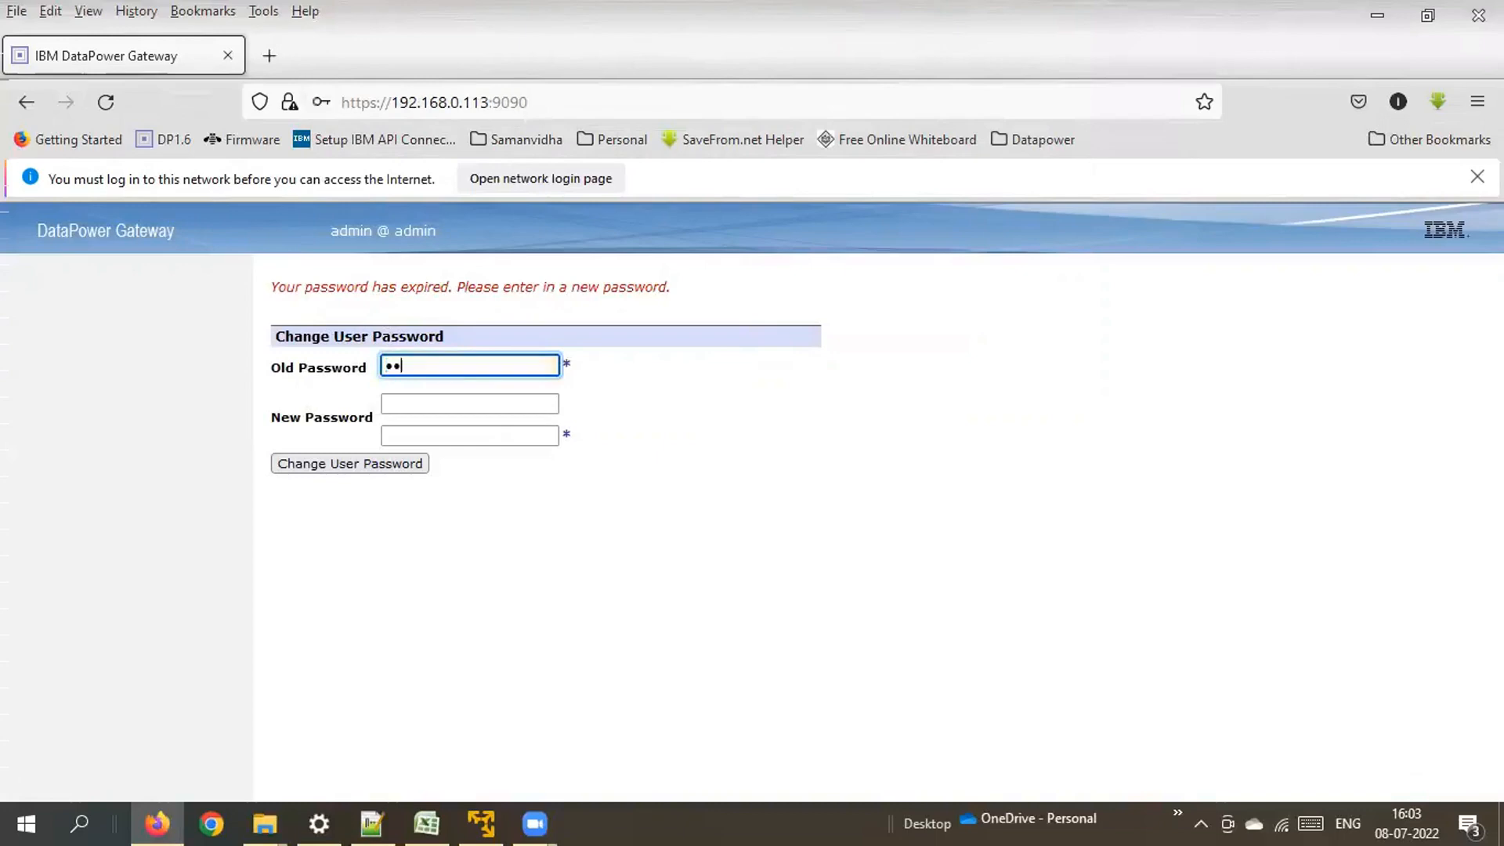
text(1••••••)
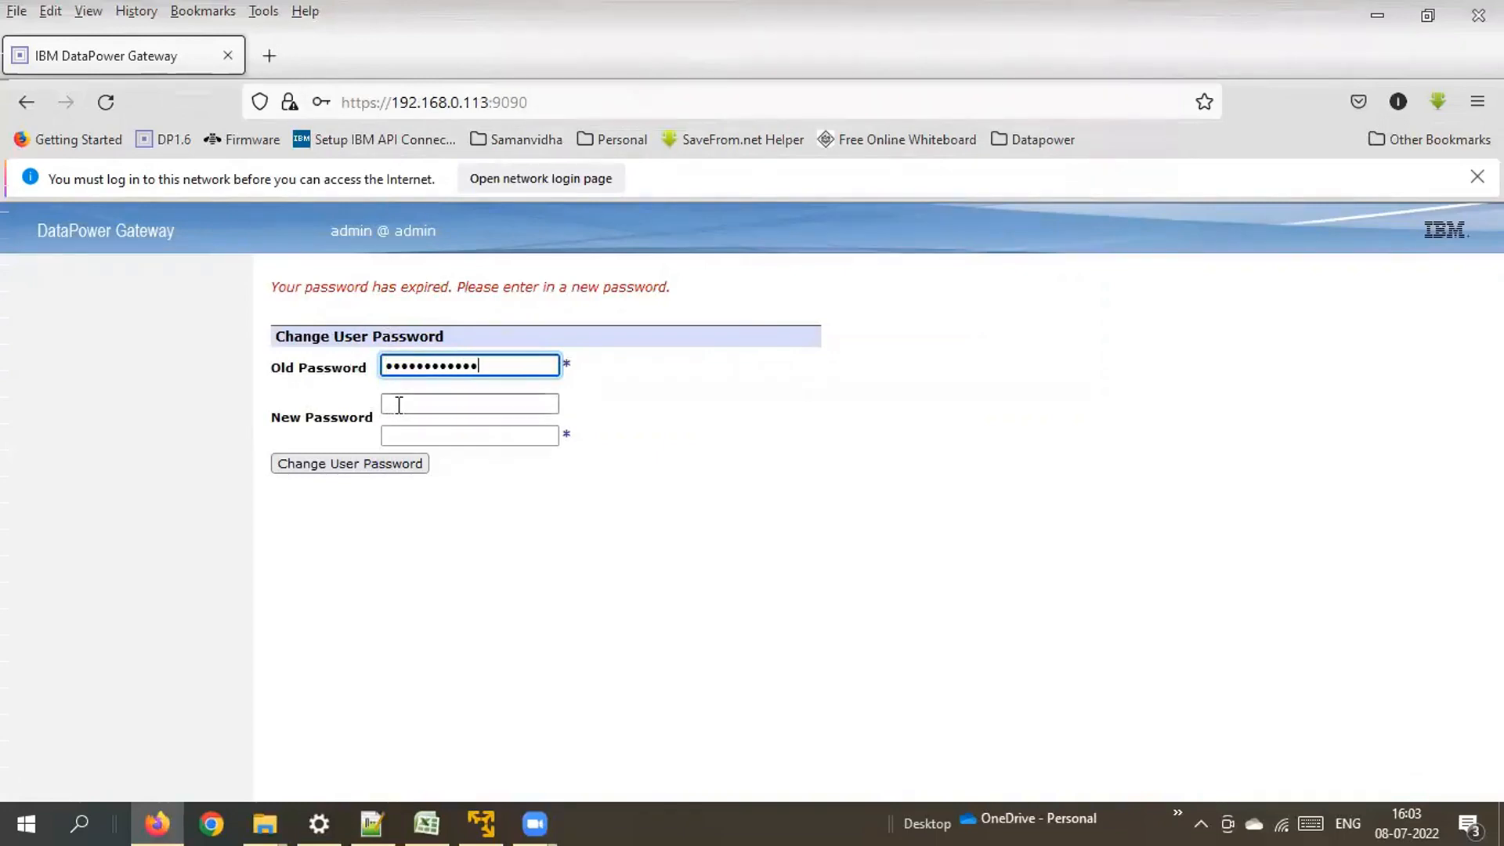
click(398, 404)
text(••••••)
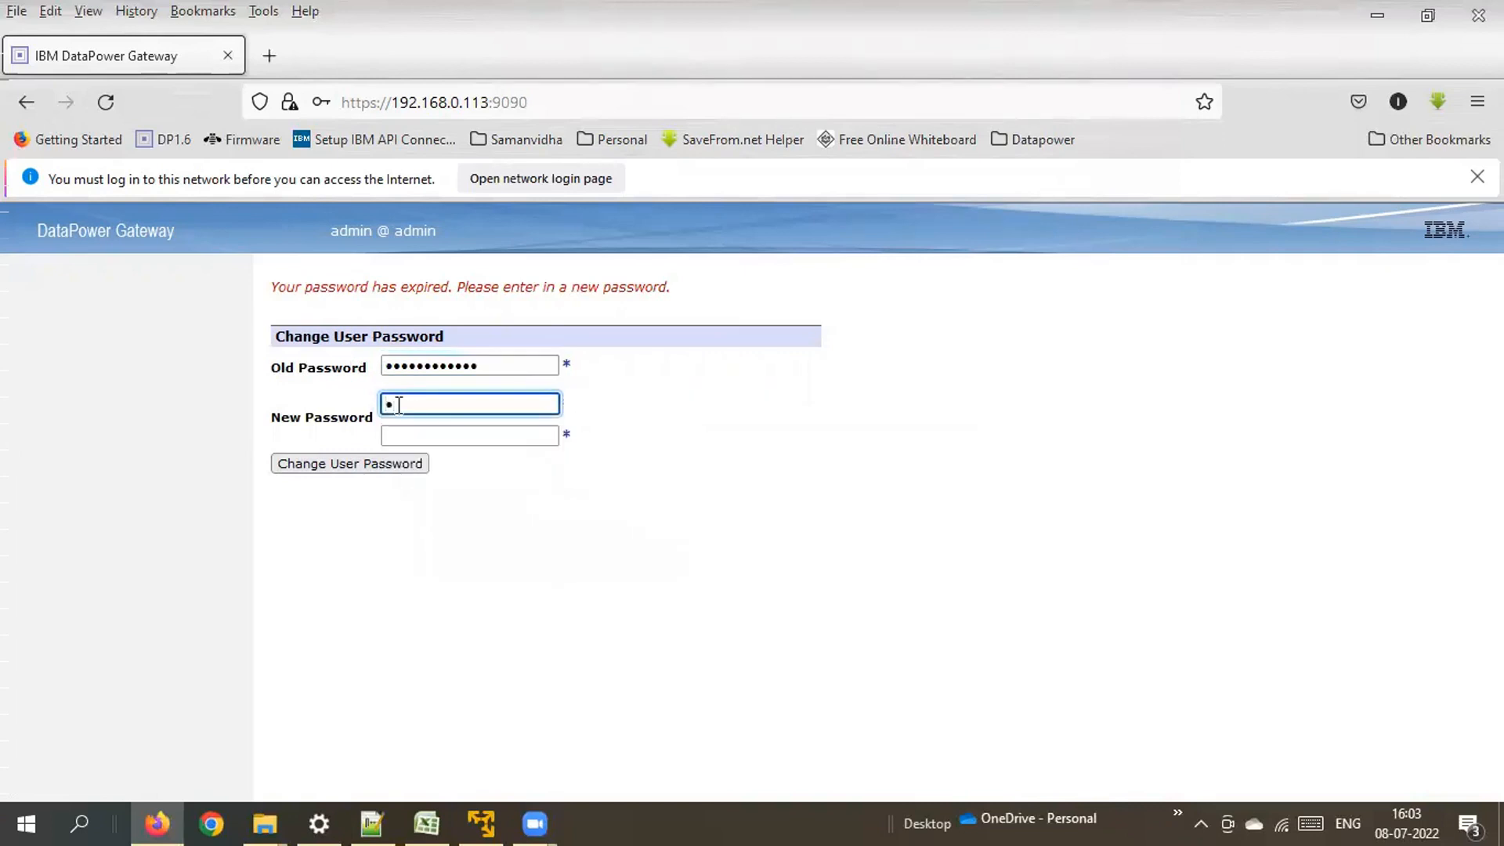
text(•••••••)
click(441, 439)
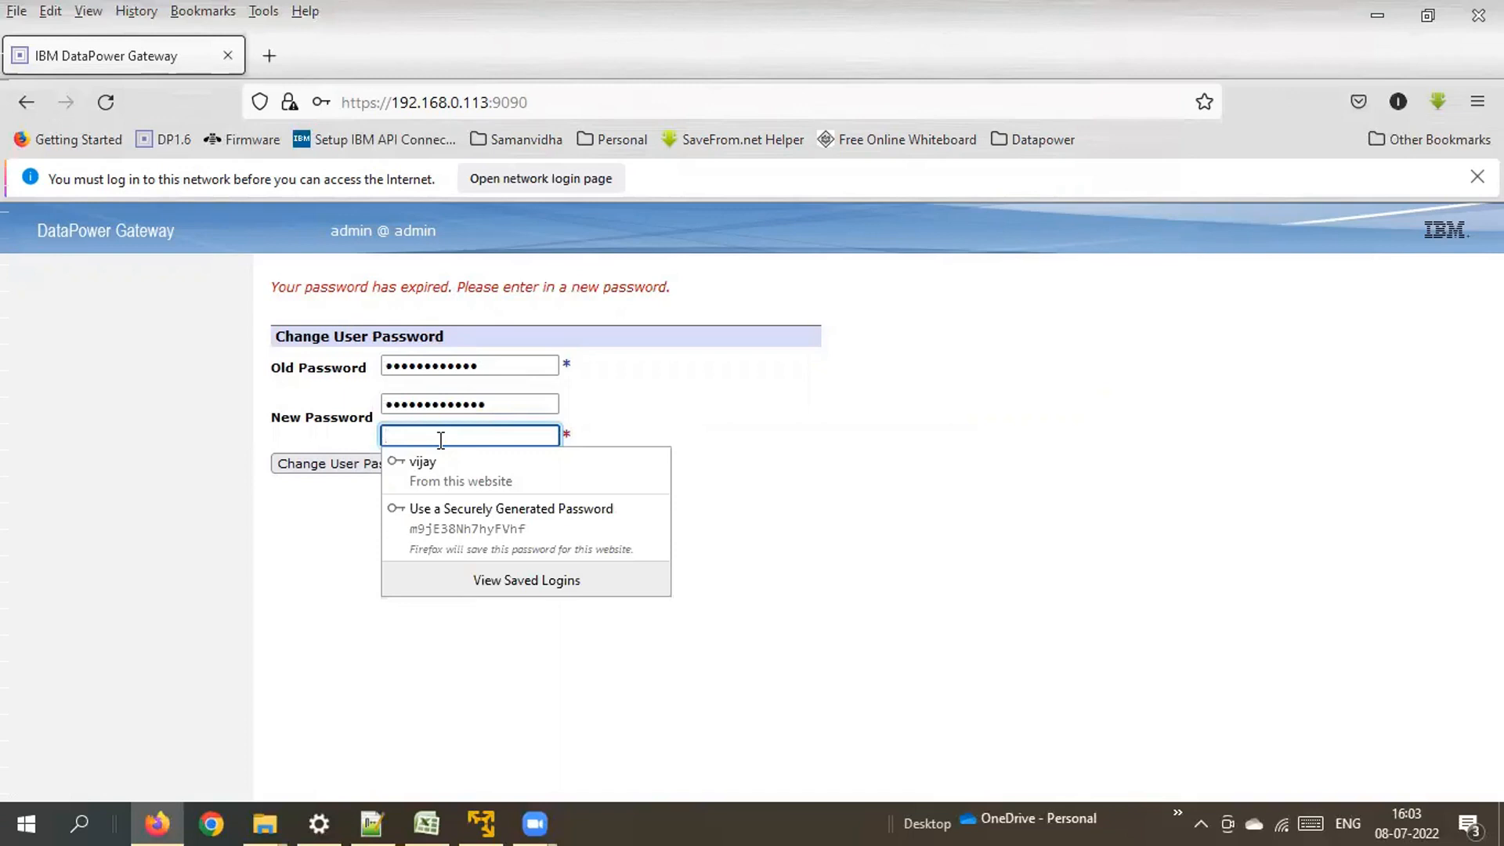
text(•)
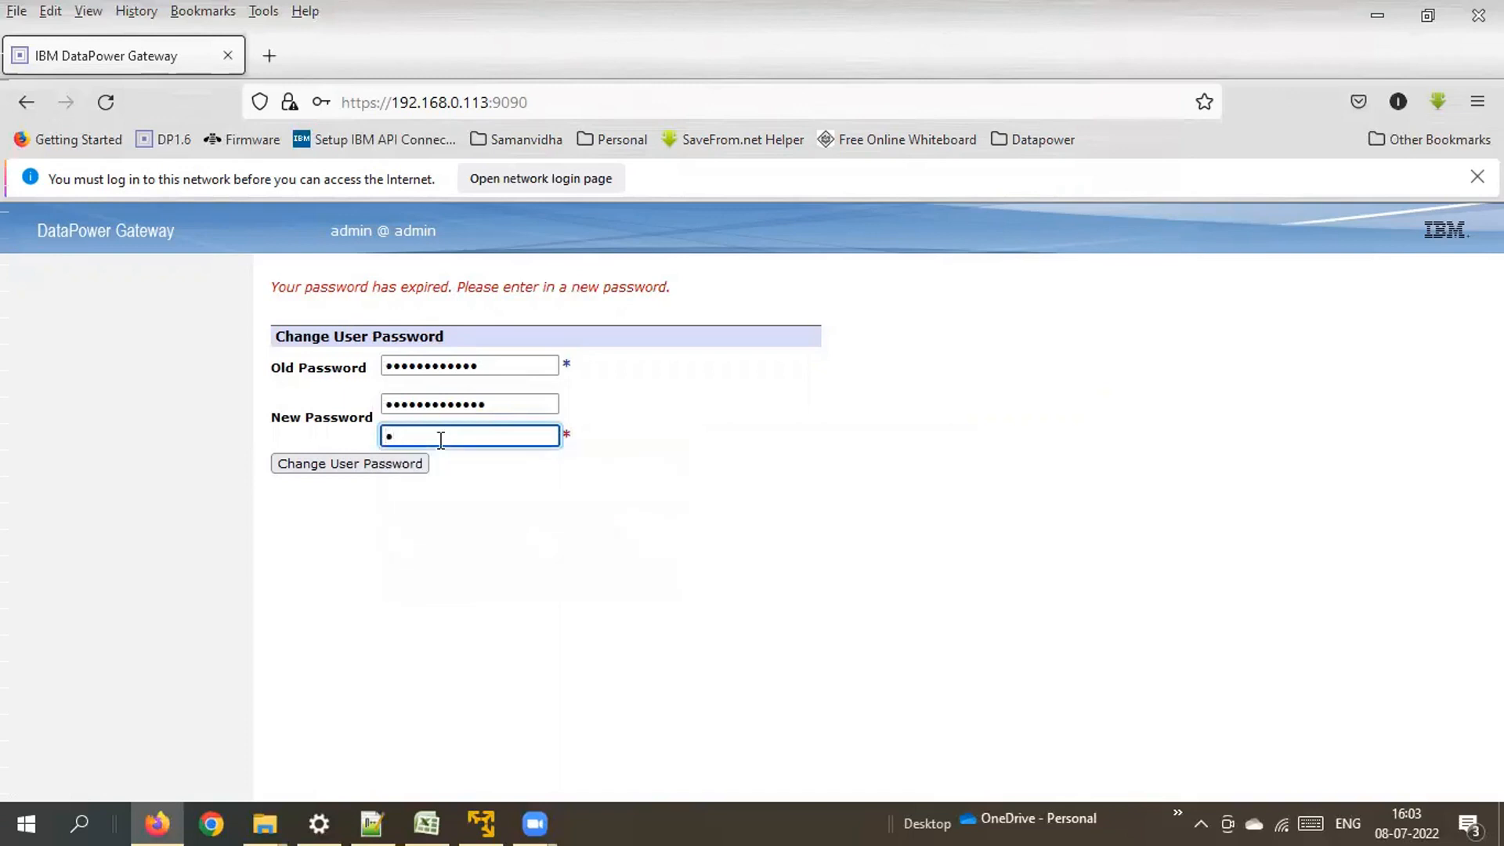
text(••••••••••••)
Submit and confirm the password change, then close the success message.
click(390, 464)
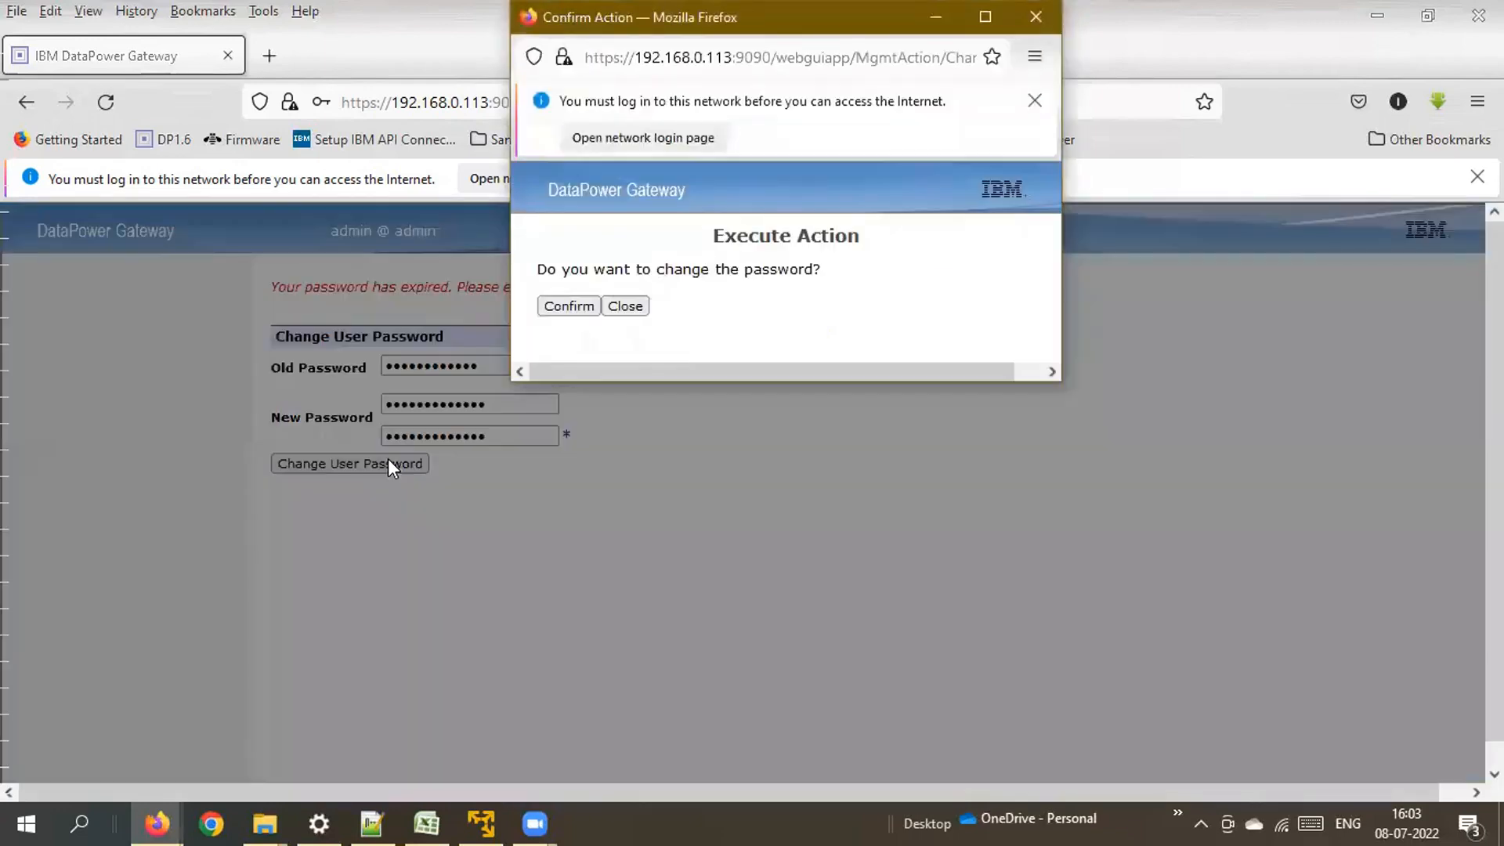
click(576, 307)
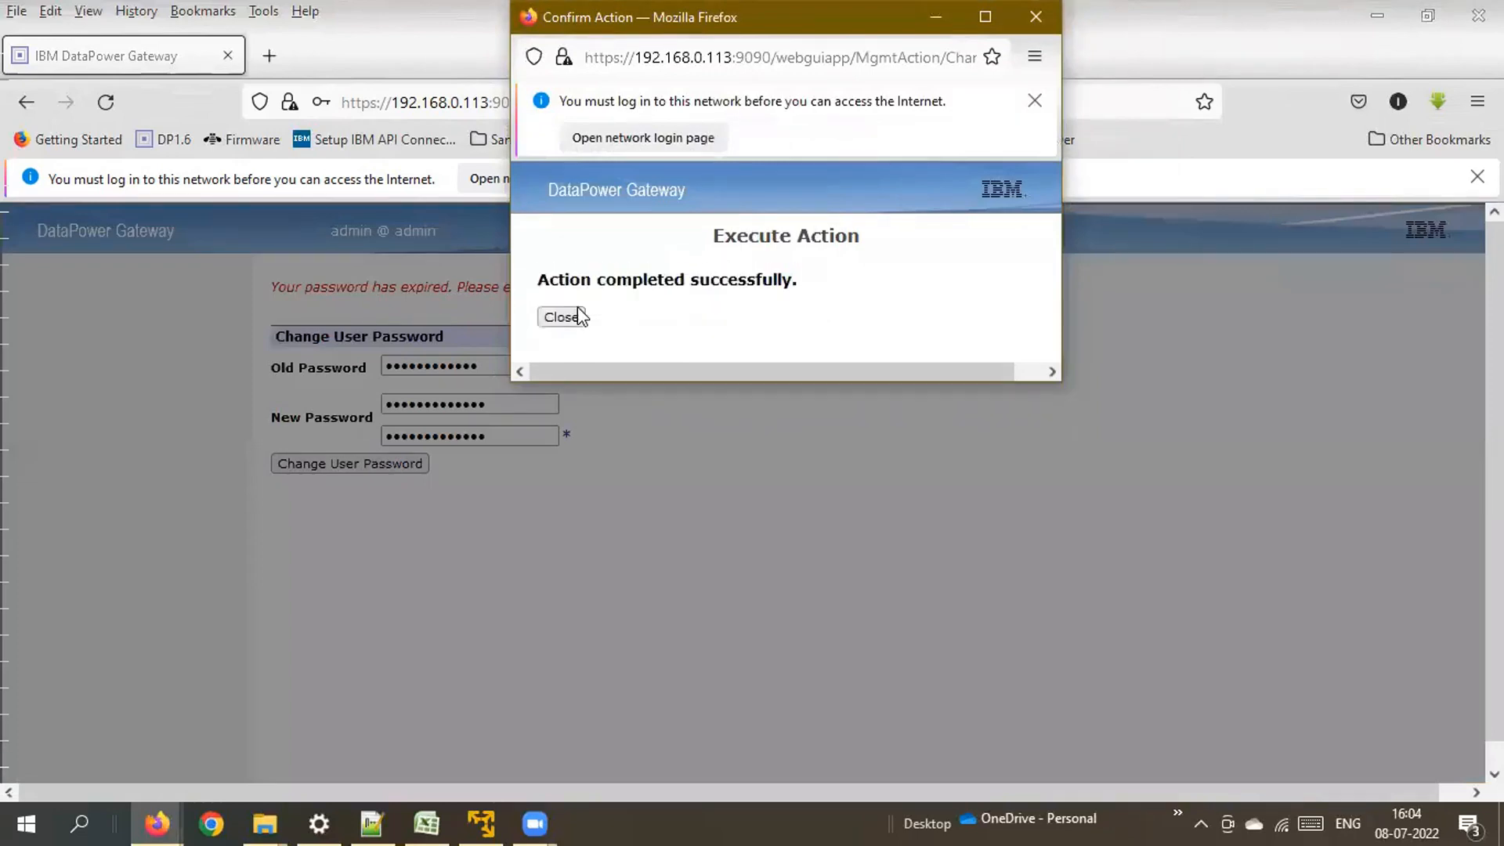
click(575, 318)
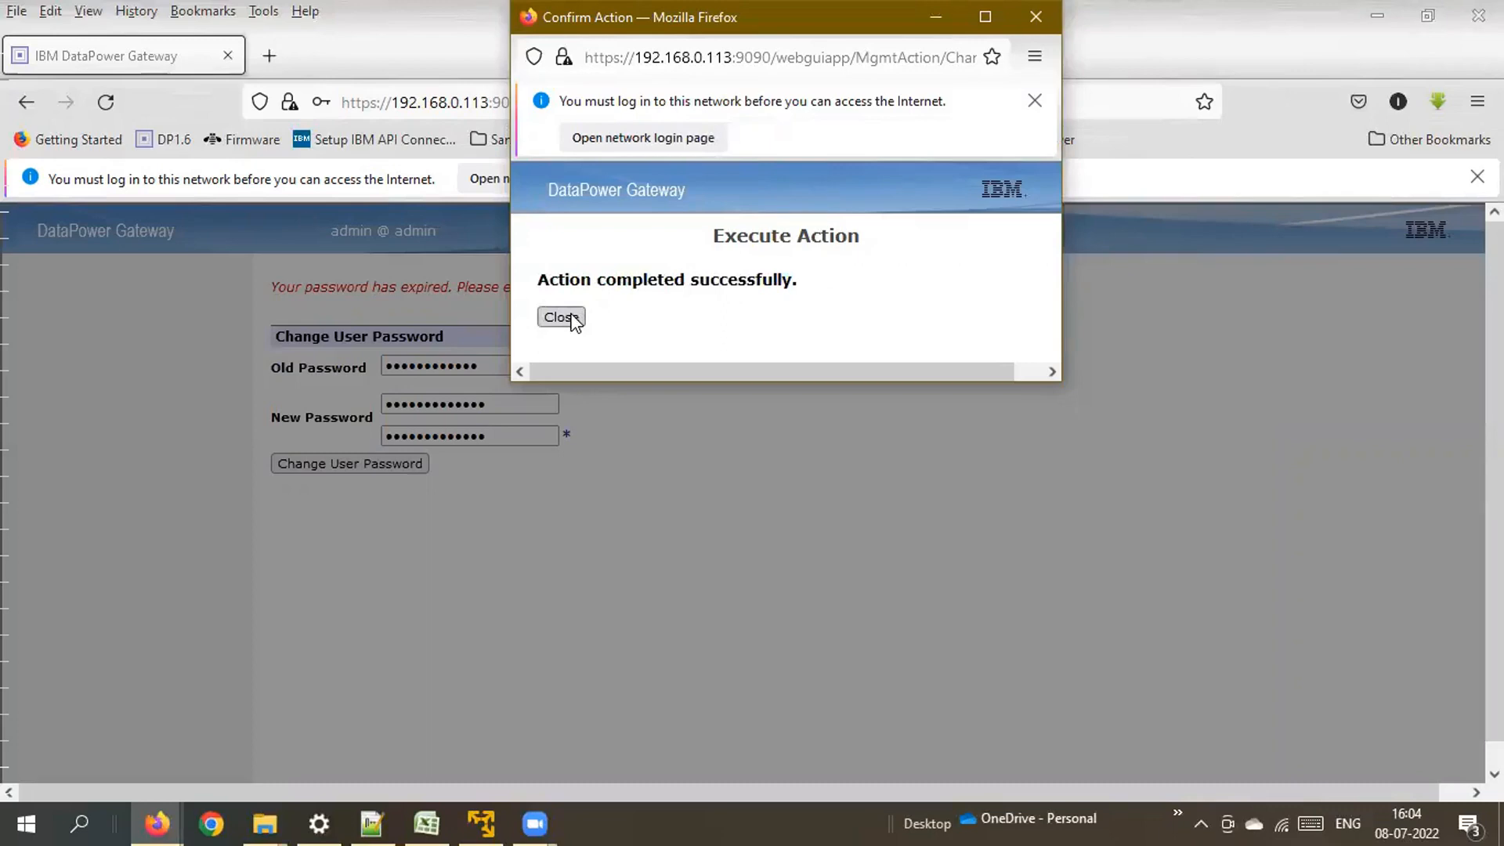
click(575, 319)
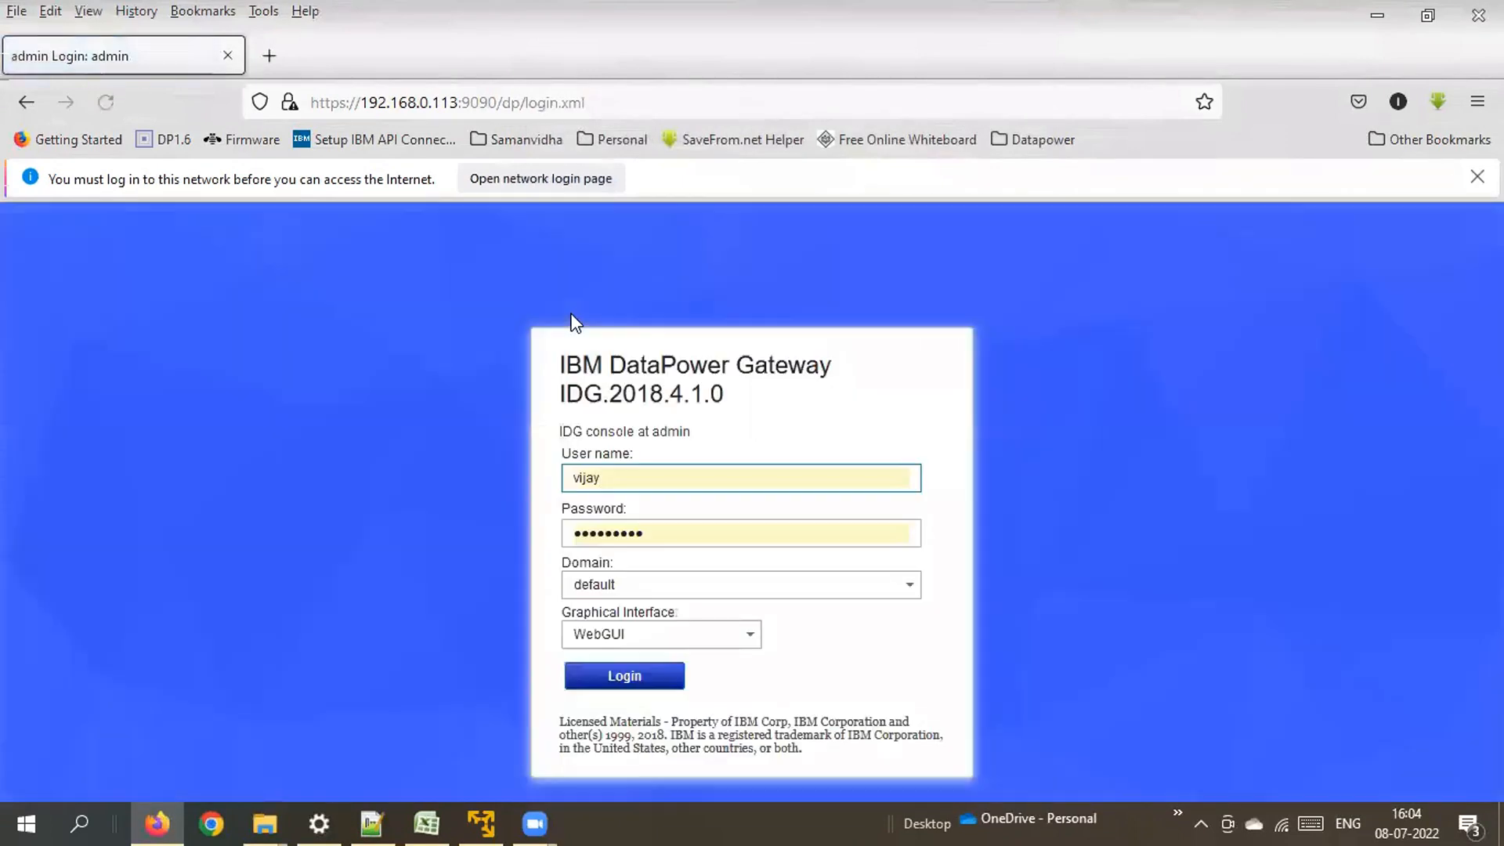
Log in as admin with the new password and decline saving it in Firefox.
drag(617, 478, 551, 477)
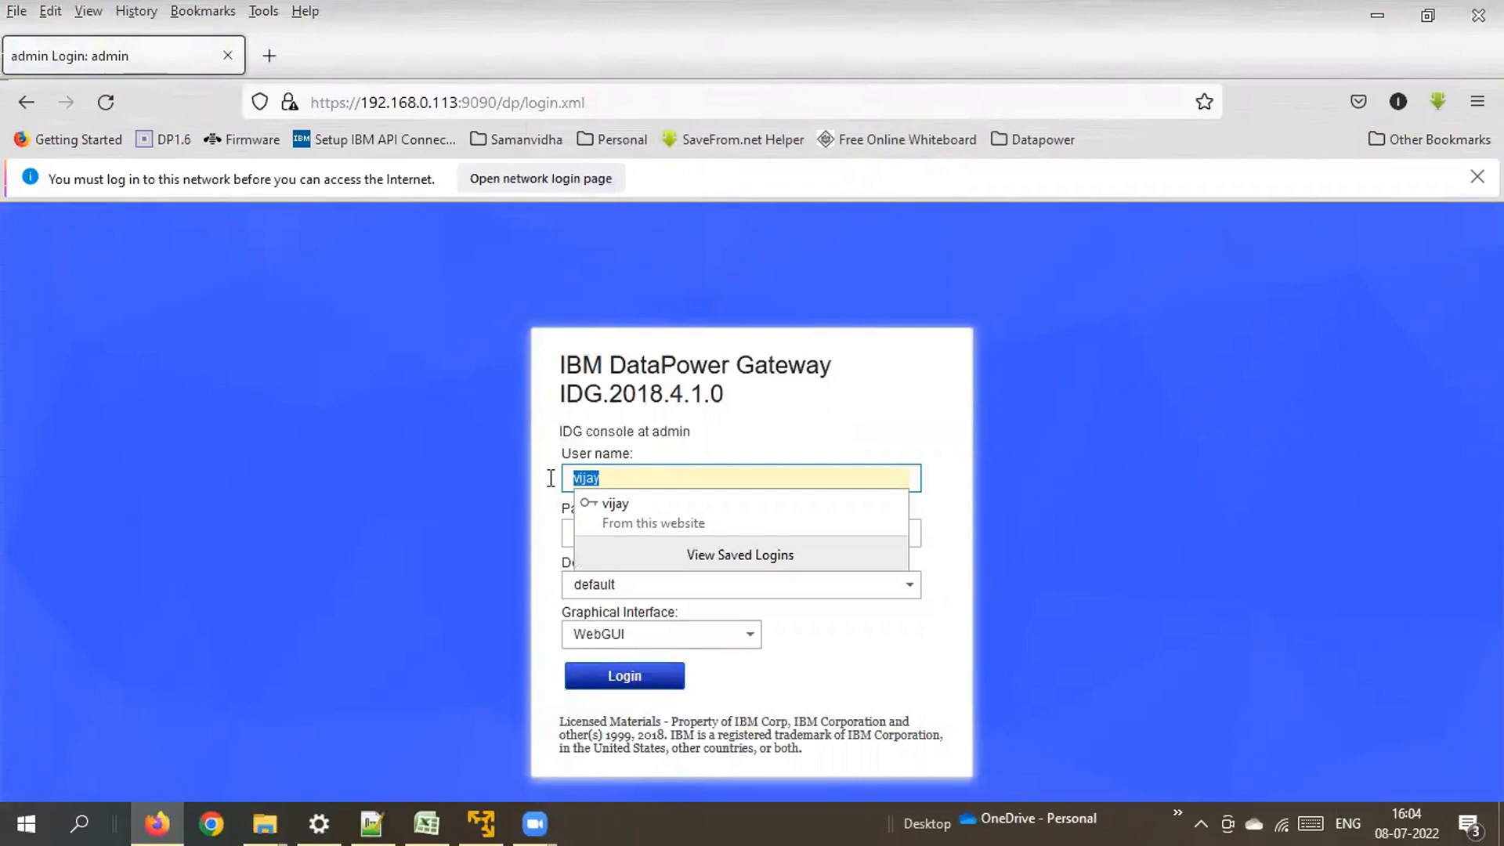
text(admo)
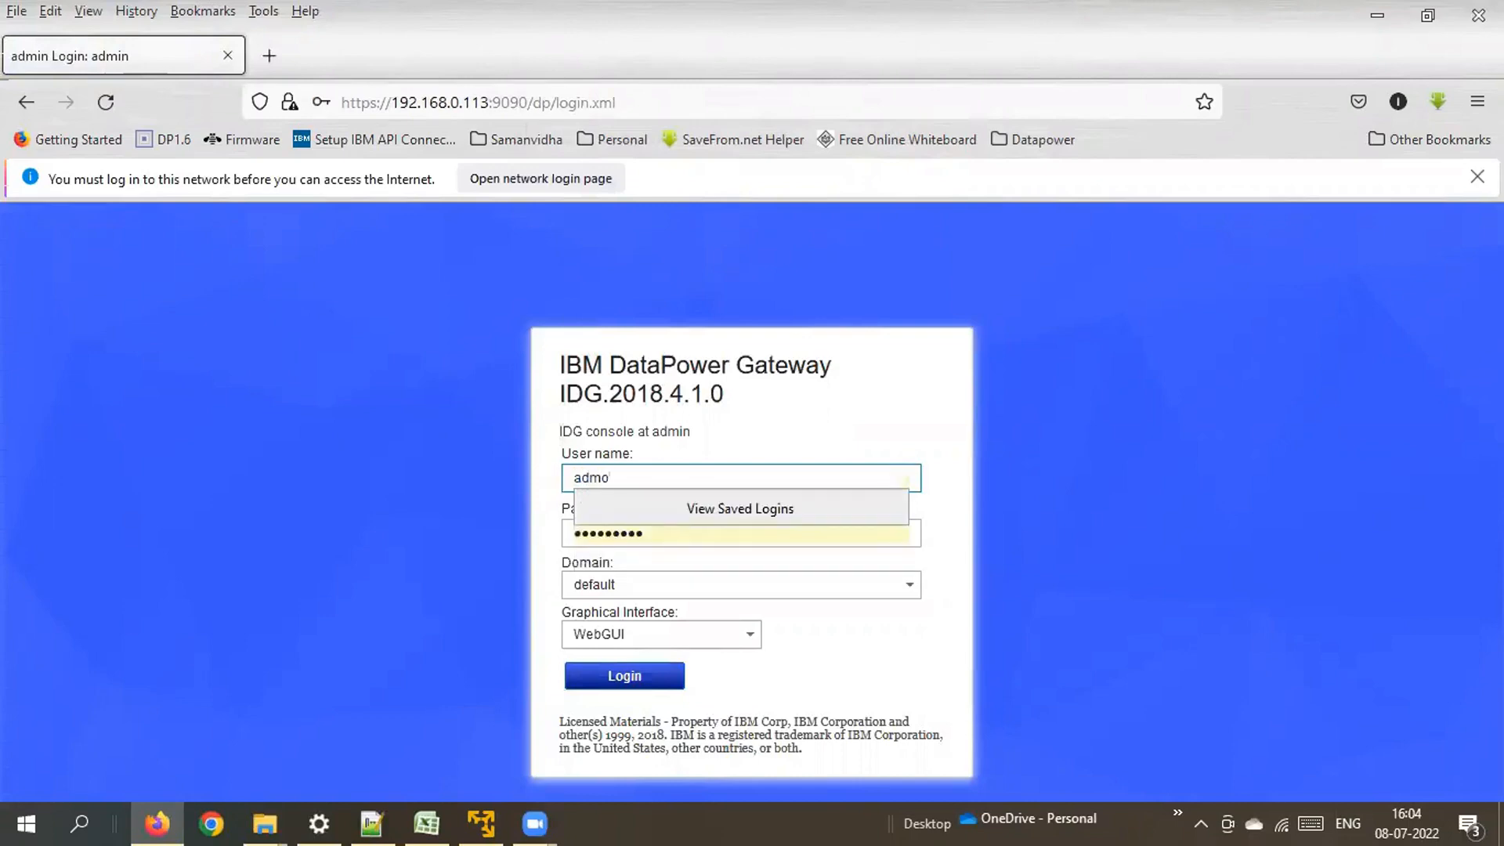
key(BackSpace)
text(in)
drag(658, 532, 563, 530)
text(a)
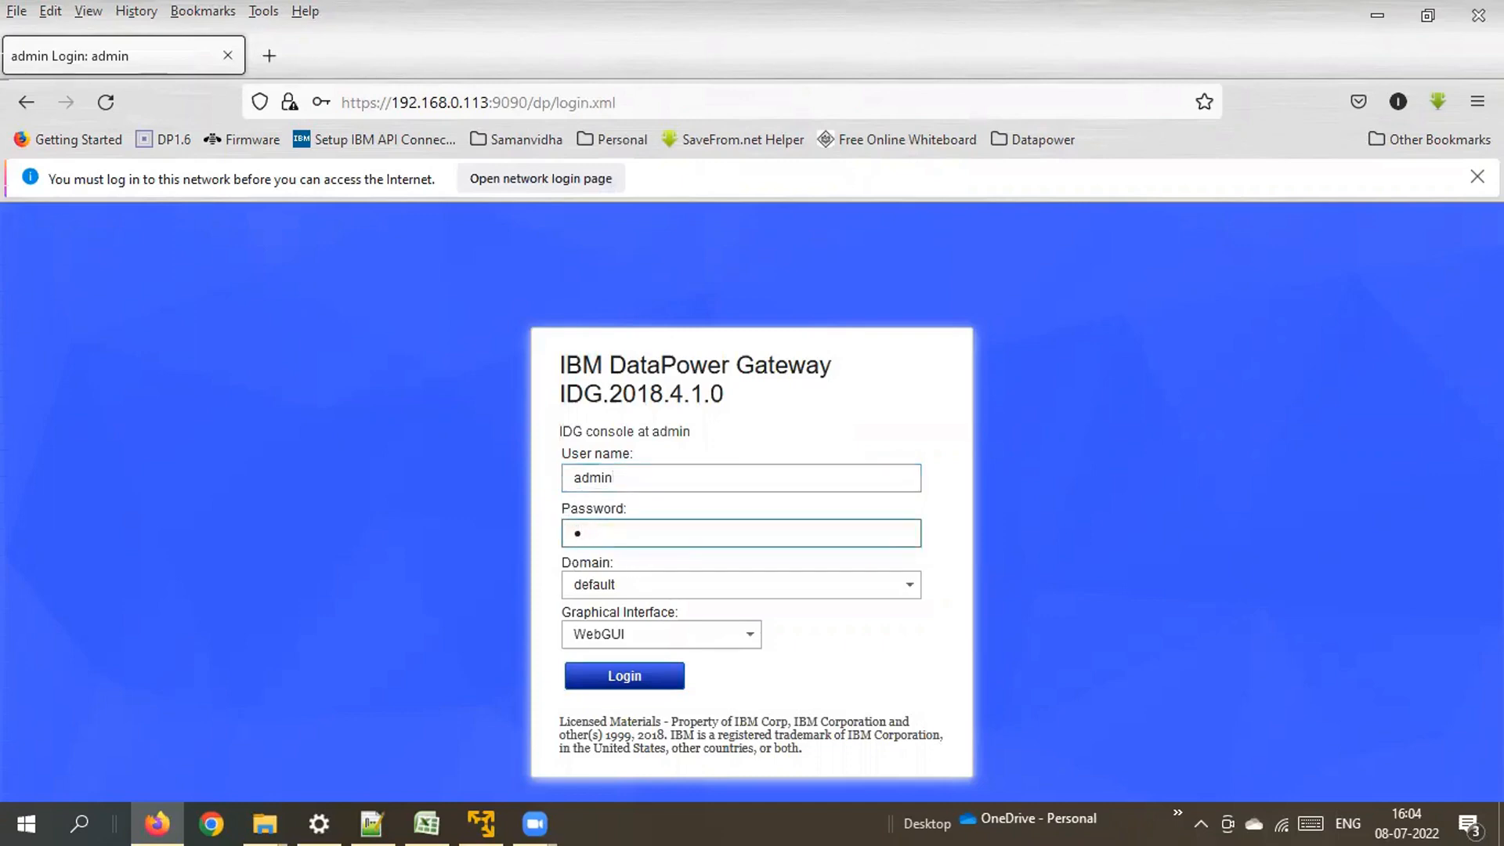
text(************)
click(643, 680)
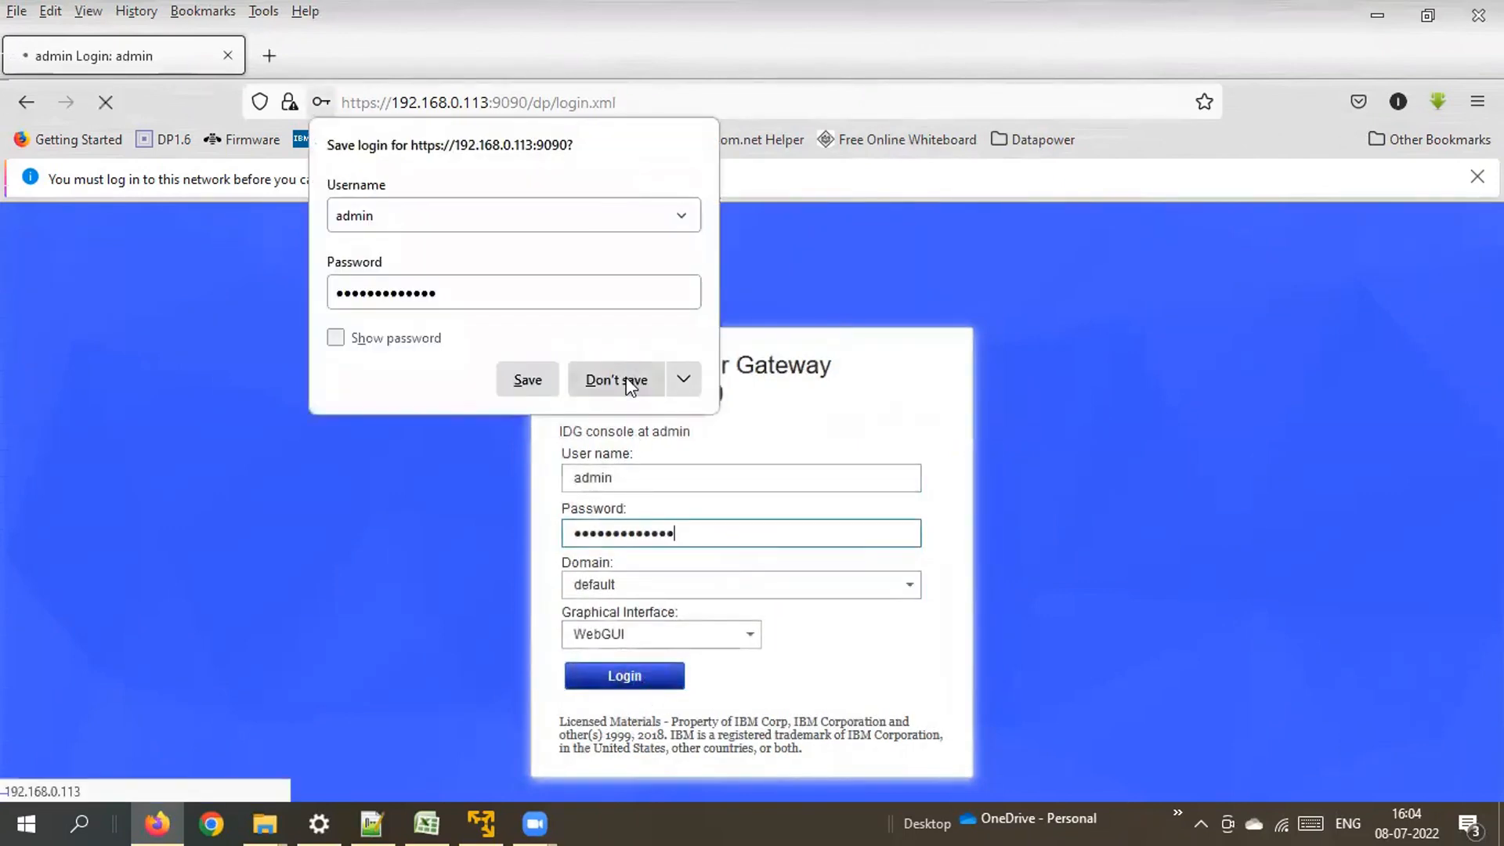
click(619, 381)
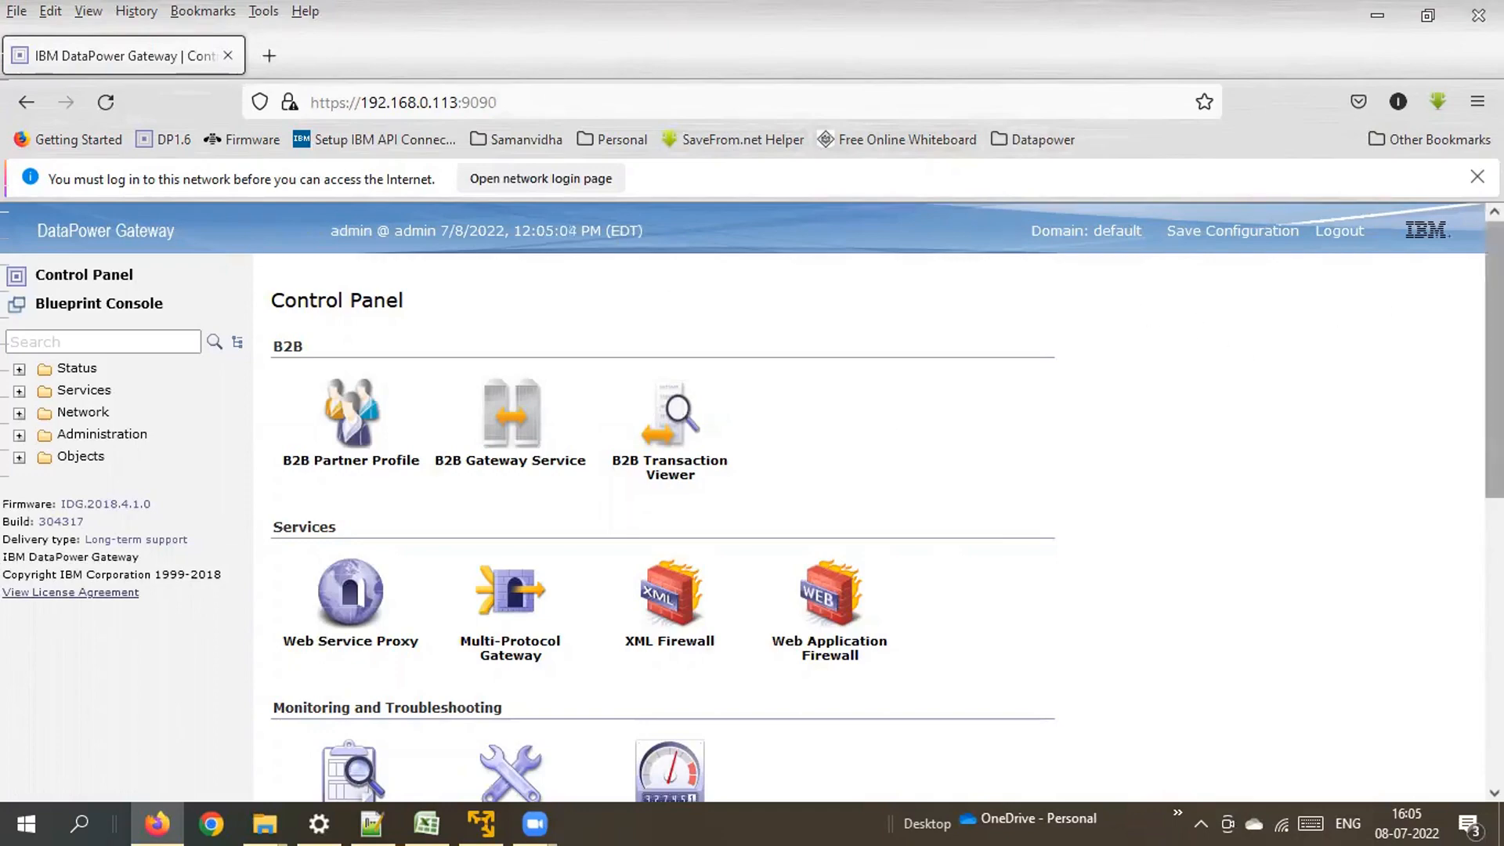
Scroll down and back up the Control Panel to review its B2B, Services and Monitoring tiles.
scroll(862, 501, down, 6)
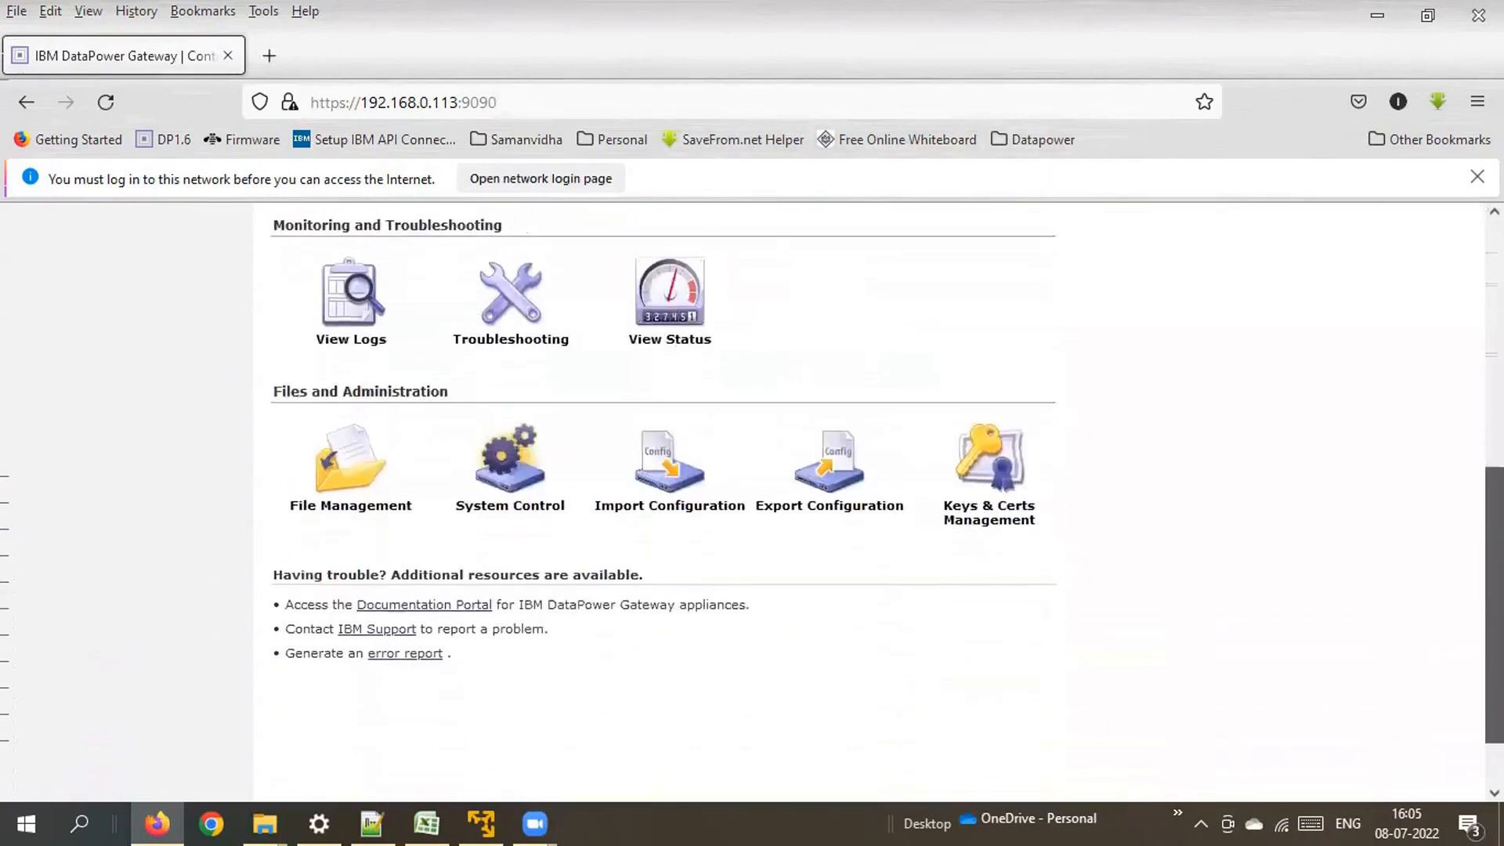
scroll(862, 502, up, 6)
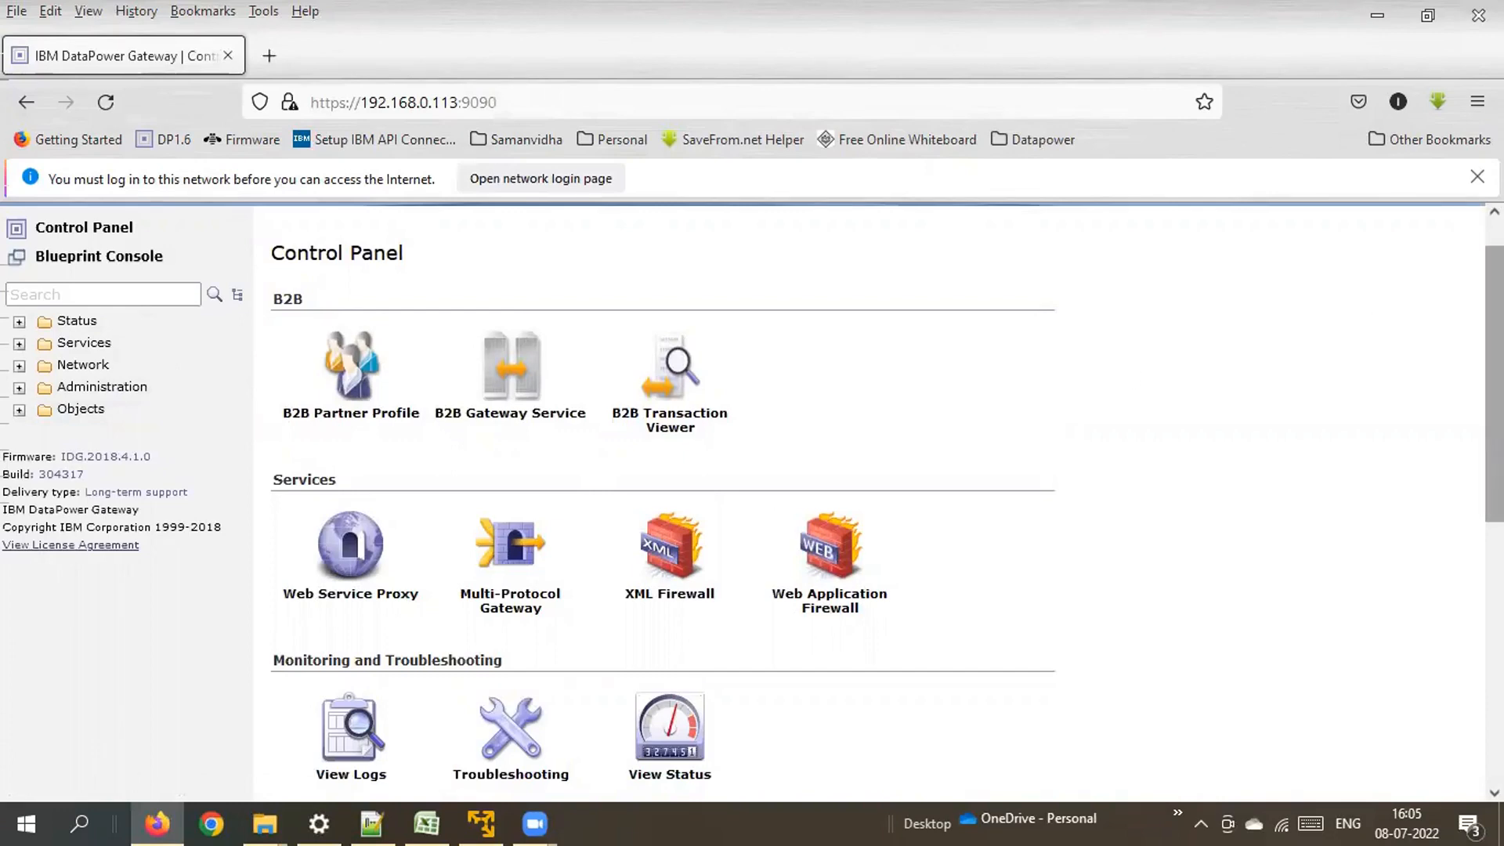
scroll(1493, 384, up, 1)
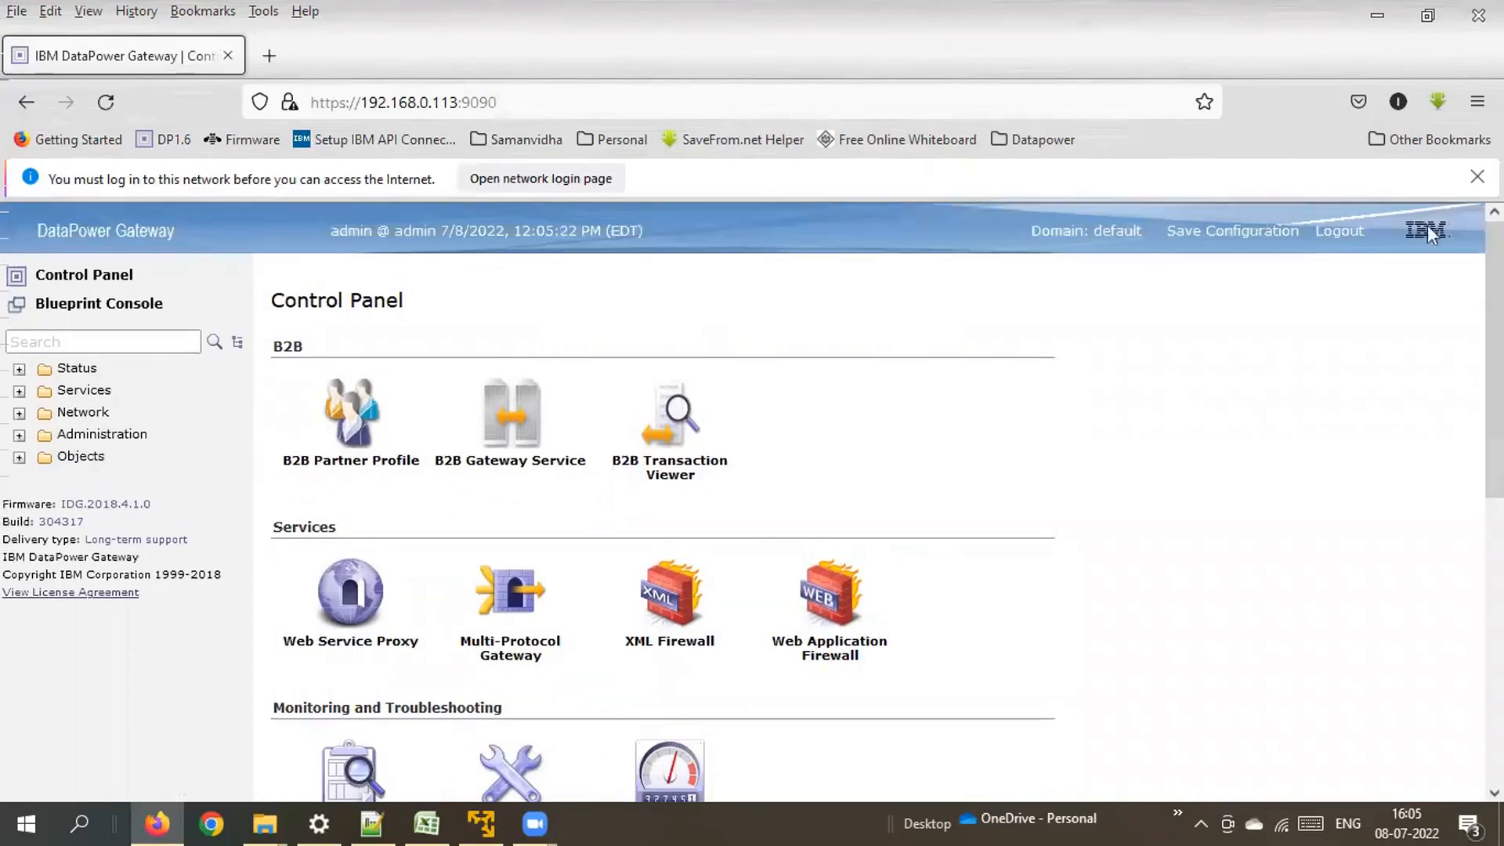